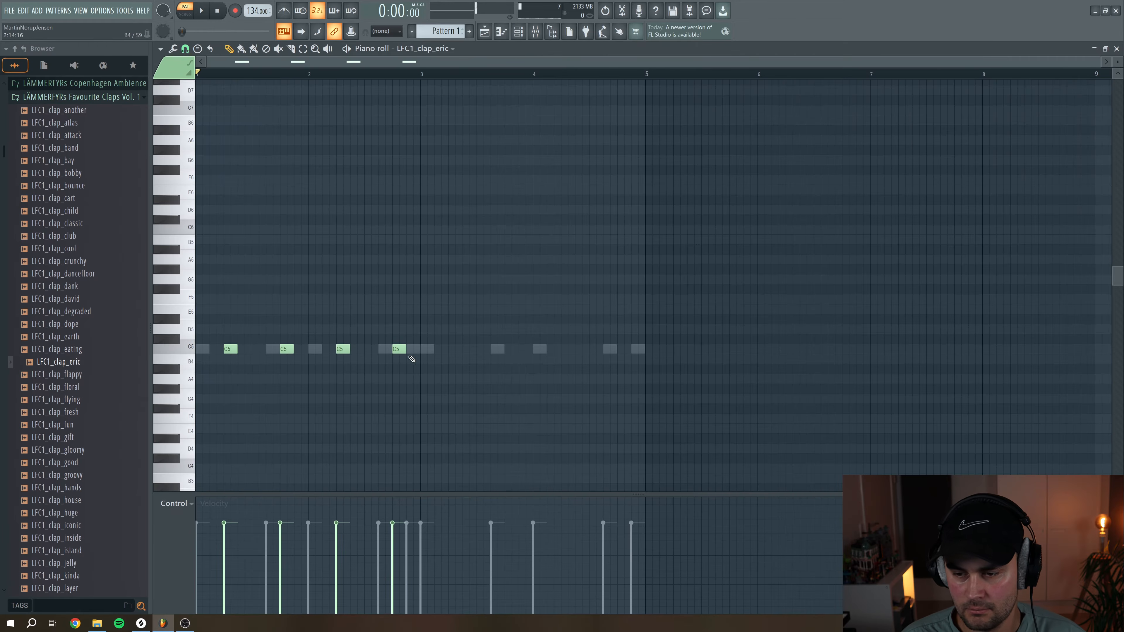
Repeat the LFC1_clap_eric notes of bars 1 and 2 across bars 3 and 4, and play the pattern back
{"action": "key", "text": "ctrl+b"}
{"action": "key", "text": "space"}
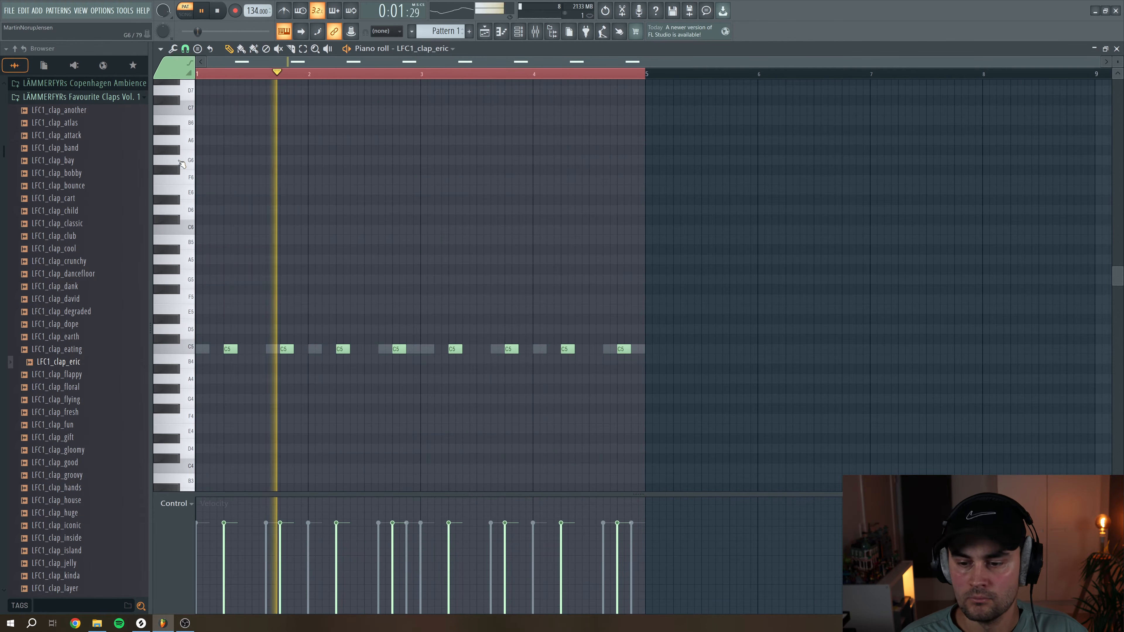
{"action": "key", "text": "space"}
Add the LFC1_clap_groovy sample as a new channel below LFC1_clap_eric
{"action": "key", "text": "F7"}
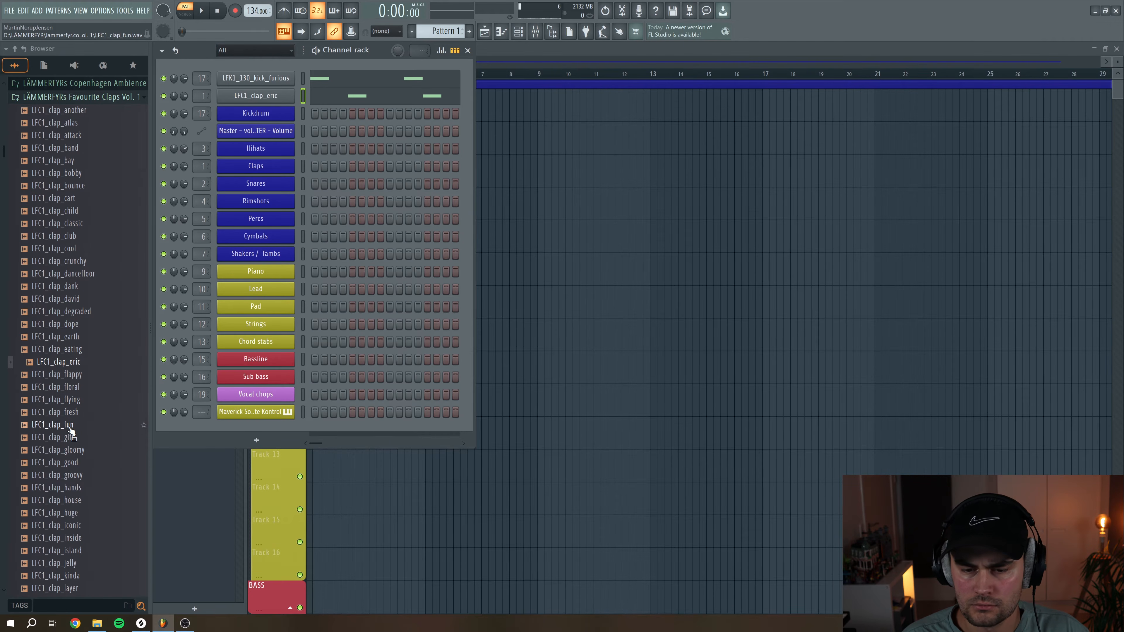
{"action": "left_click", "coordinate": [78, 478]}
{"action": "left_click_drag", "start_coordinate": [81, 482], "coordinate": [300, 220]}
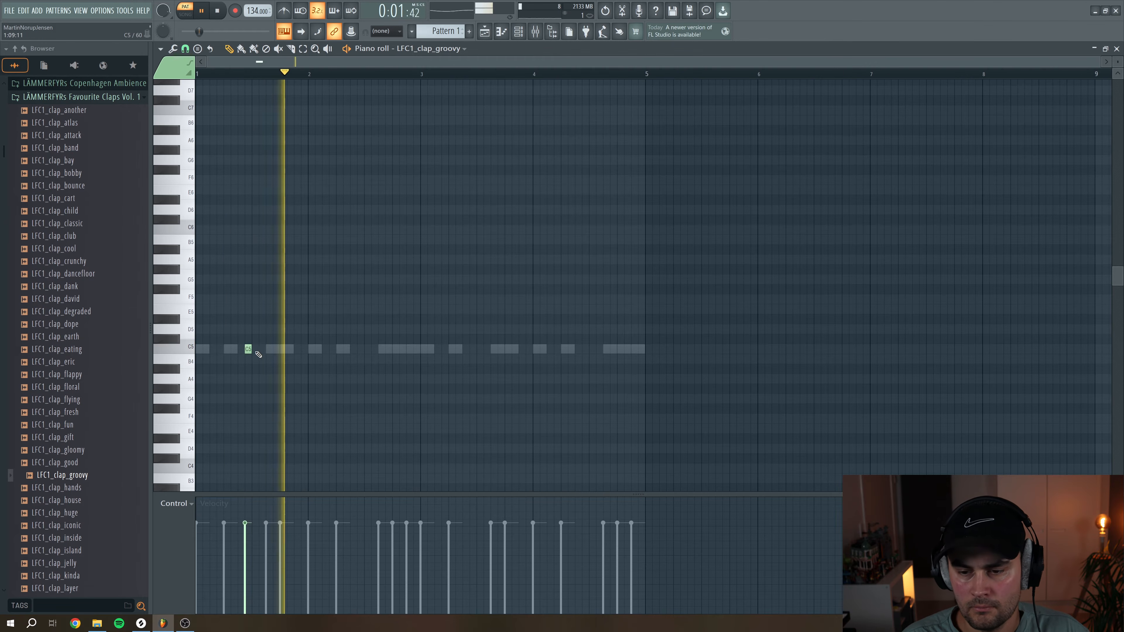
Program short C5 notes for LFC1_clap_groovy, two in bars 1 and 3 and one in bars 2 and 4, checking by playback
{"action": "key", "text": "space"}
{"action": "key", "text": "space"}
{"action": "left_click", "coordinate": [261, 349]}
{"action": "key", "text": "space"}
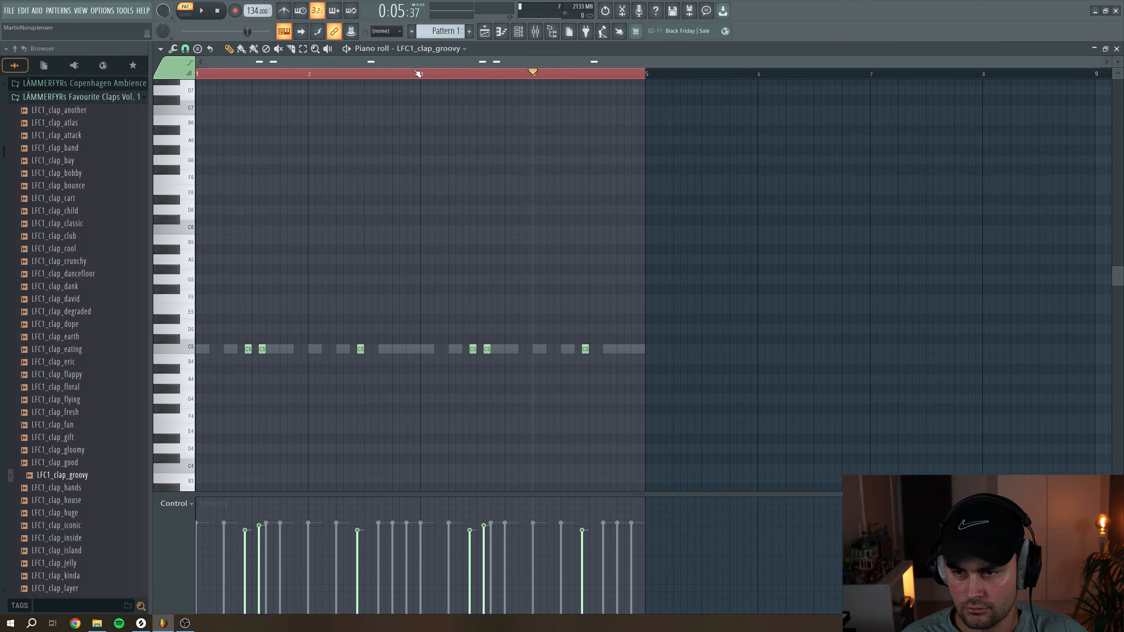
{"action": "key", "text": "space"}
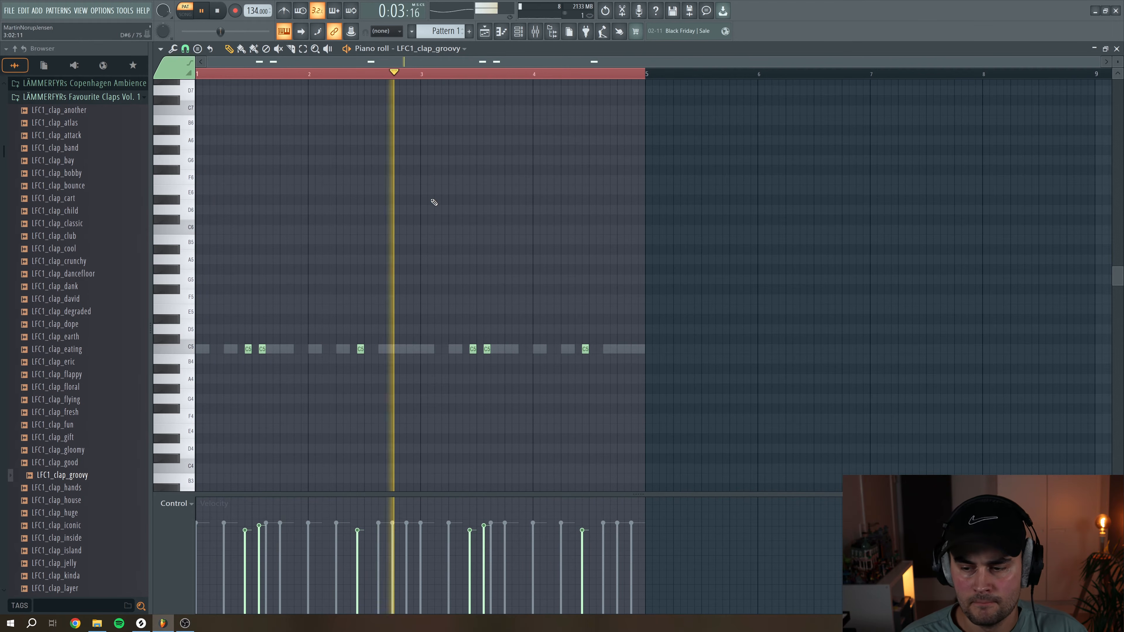
{"action": "key", "text": "space"}
Open the Hihats channel's note editor and place four short F5 notes on the offbeats of bar 1
{"action": "key", "text": "F7"}
{"action": "right_click", "coordinate": [259, 167]}
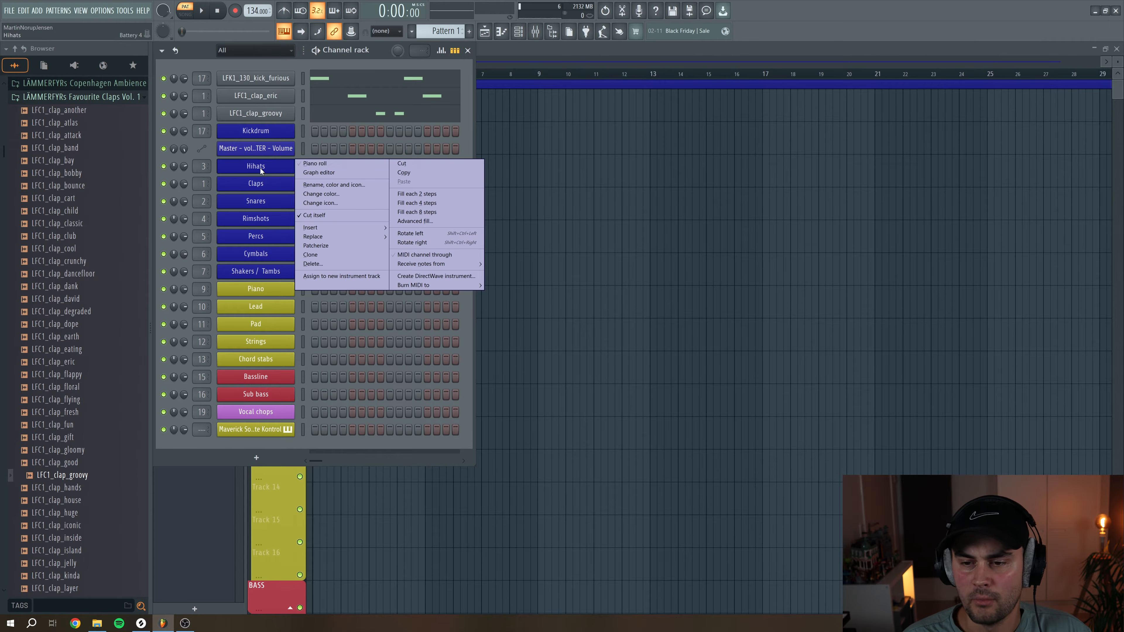
{"action": "left_click", "coordinate": [318, 163]}
{"action": "left_click", "coordinate": [212, 299]}
{"action": "left_click", "coordinate": [240, 299]}
{"action": "left_click", "coordinate": [276, 300]}
{"action": "left_click_drag", "start_coordinate": [277, 302], "coordinate": [266, 300]}
{"action": "left_click", "coordinate": [297, 299]}
Fill bars 2 to 4 with repeats of bar 1's F5 hi-hats and of B5 hits on the offbeats of beats 1 and 3
{"action": "key", "text": "ctrl+a"}
{"action": "key", "text": "ctrl+b"}
{"action": "key", "text": "ctrl+b"}
{"action": "key", "text": "ctrl+b"}
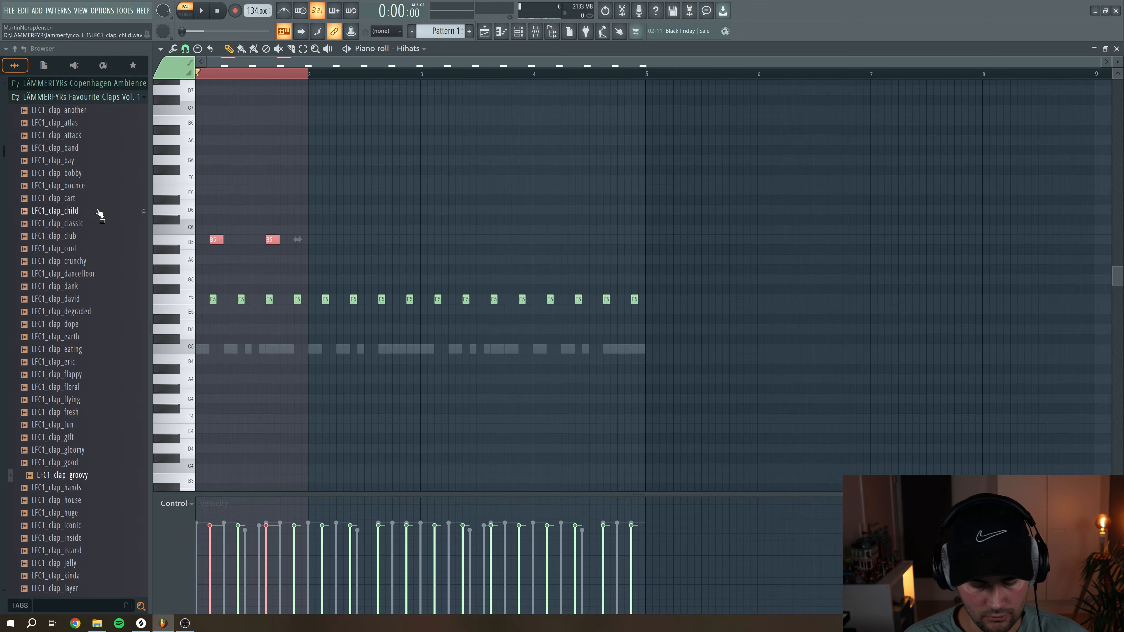
{"action": "key", "text": "ctrl+b"}
{"action": "key", "text": "ctrl+b"}
{"action": "key", "text": "ctrl+b"}
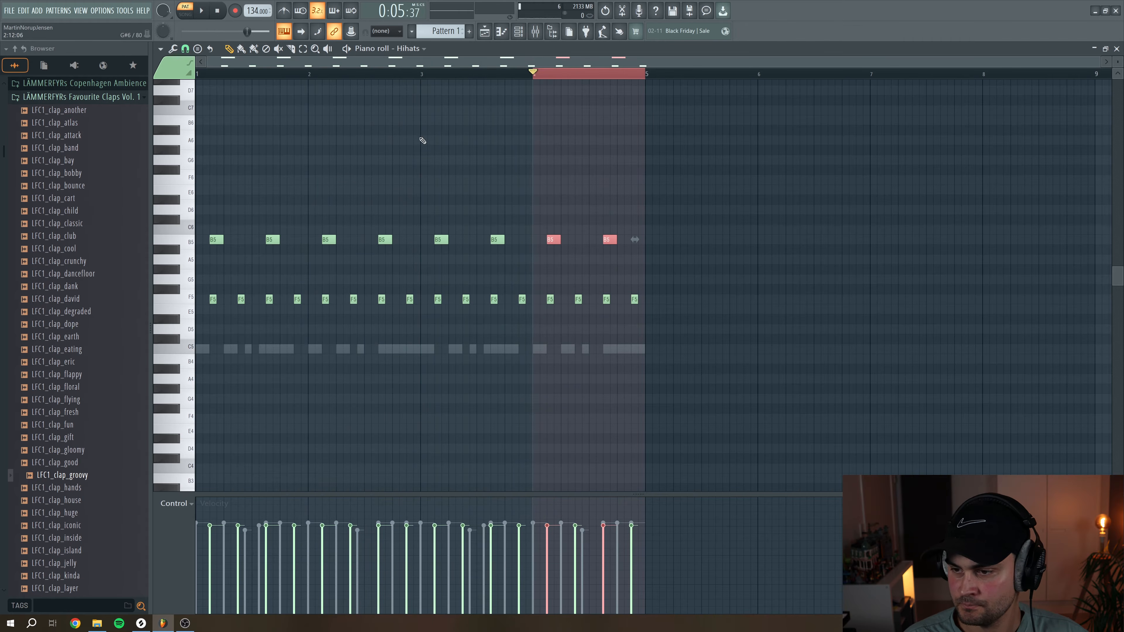
Add a C#6 hi-hat note on beat 2 of every bar, with velocity lowered to about 38%
{"action": "left_click", "coordinate": [177, 220]}
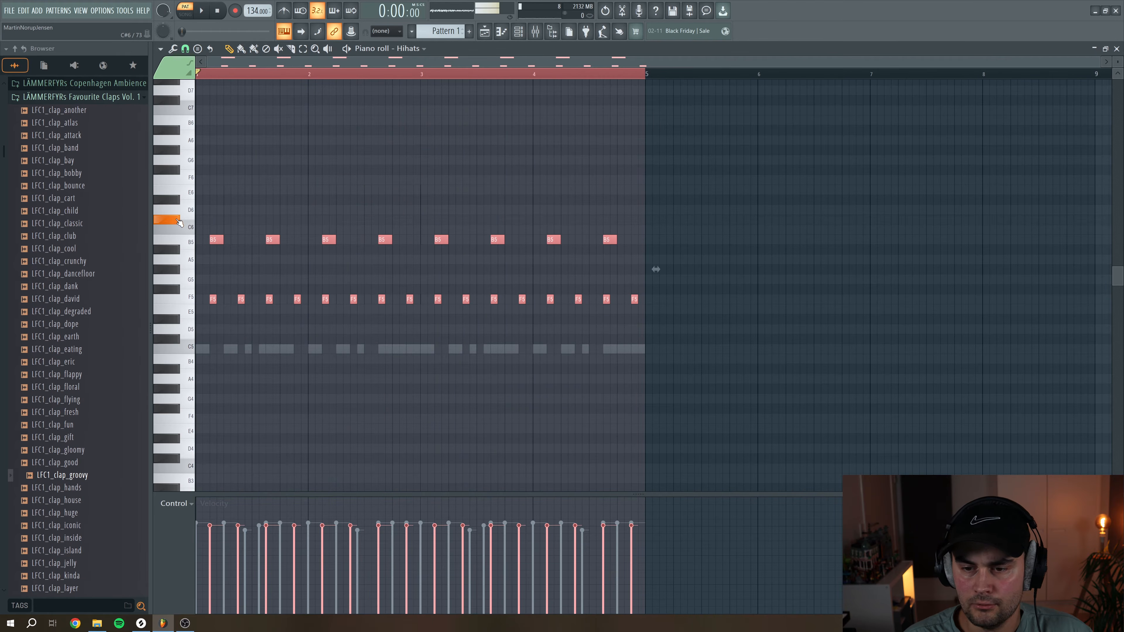
{"action": "left_click", "coordinate": [230, 220]}
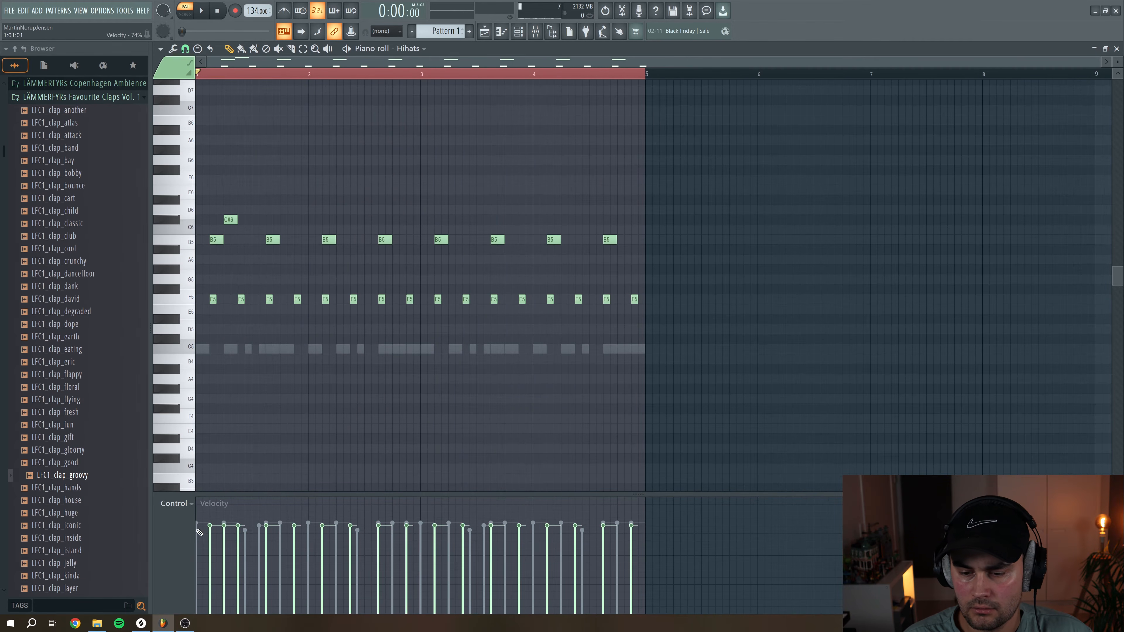
{"action": "left_click_drag", "start_coordinate": [228, 547], "coordinate": [223, 569]}
{"action": "key", "text": "space"}
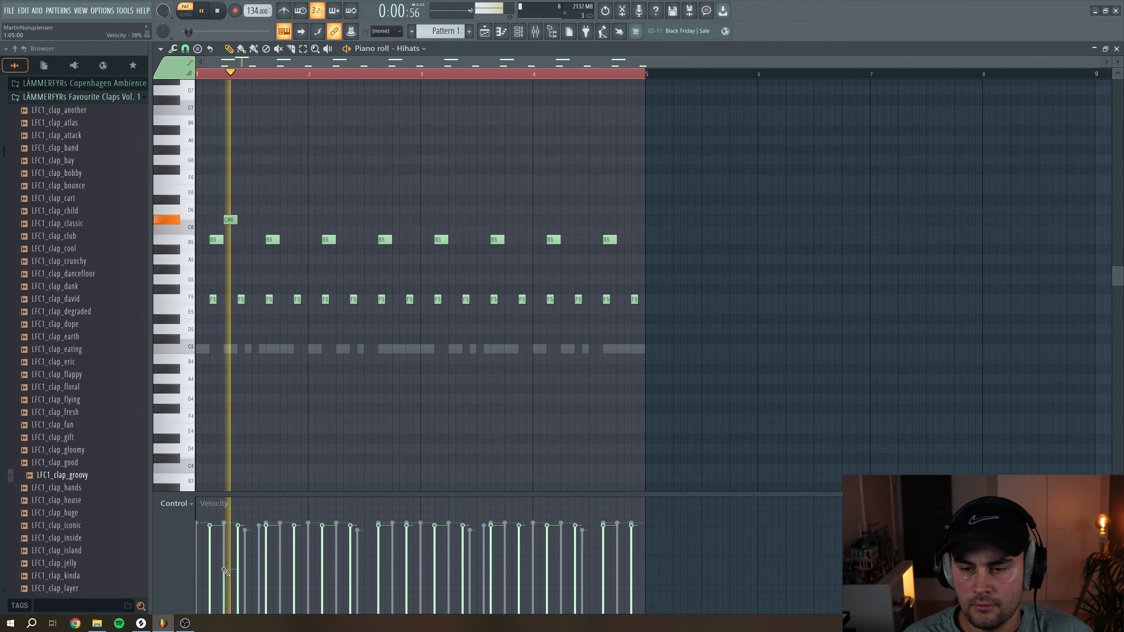
{"action": "left_click", "coordinate": [341, 220]}
{"action": "key", "text": "ctrl+b"}
{"action": "key", "text": "space"}
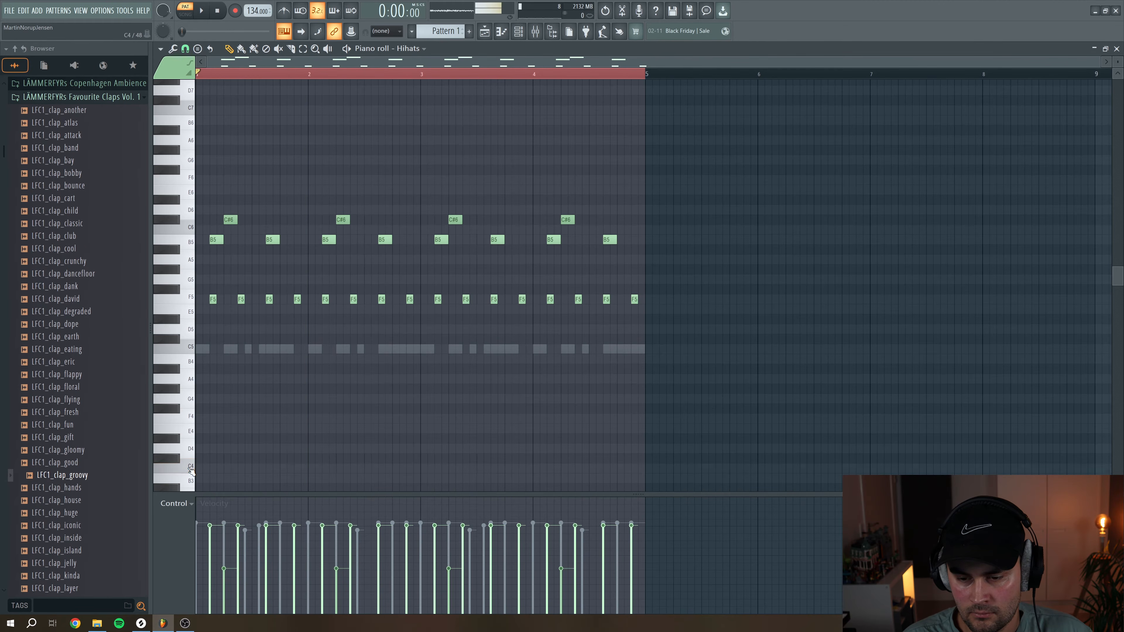
Add C4 hi-hat notes on every offbeat through all four bars and play the pattern back
{"action": "left_click", "coordinate": [213, 468]}
{"action": "left_click", "coordinate": [239, 468]}
{"action": "key", "text": "ctrl+b"}
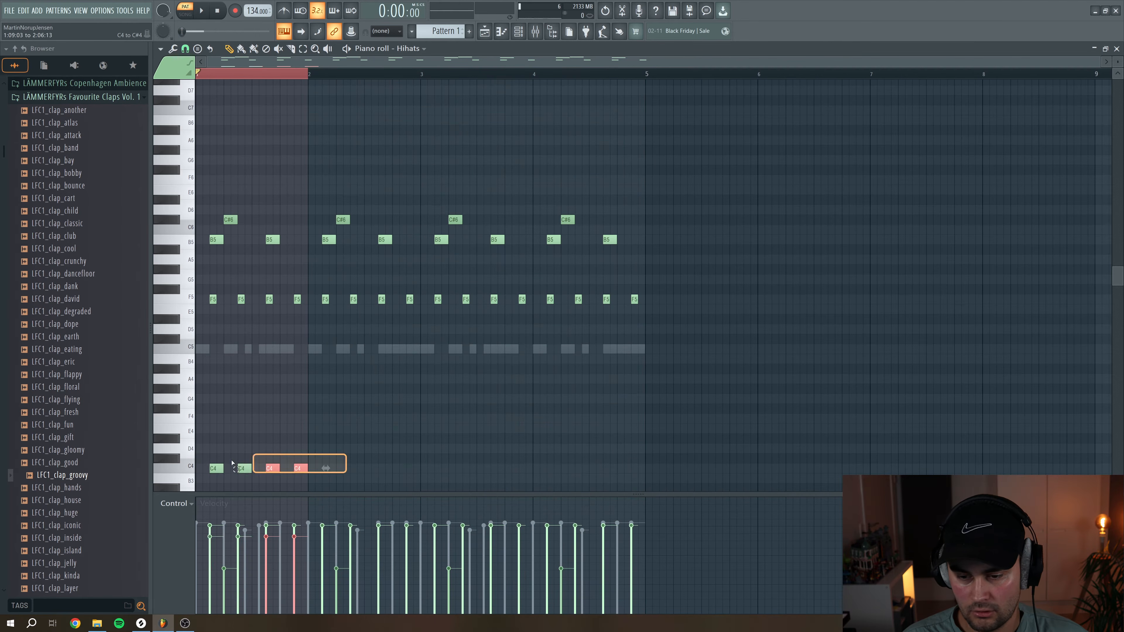
{"action": "key", "text": "ctrl+b"}
{"action": "key", "text": "ctrl+b"}
{"action": "key", "text": "ctrl+b"}
{"action": "key", "text": "ctrl+a"}
{"action": "key", "text": "space"}
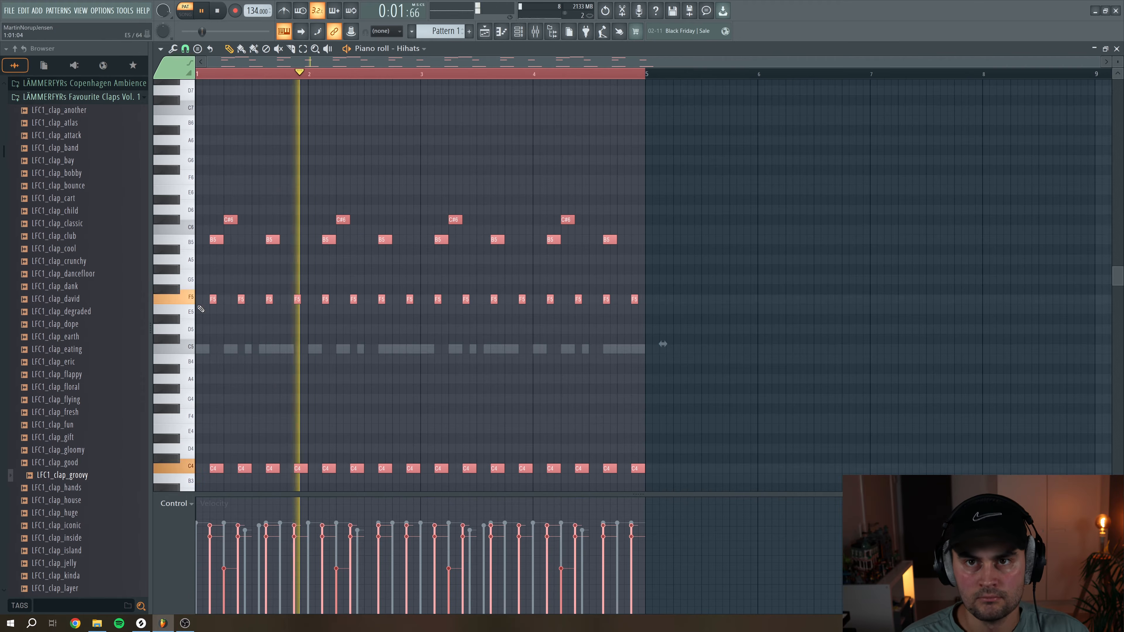
{"action": "key", "text": "space"}
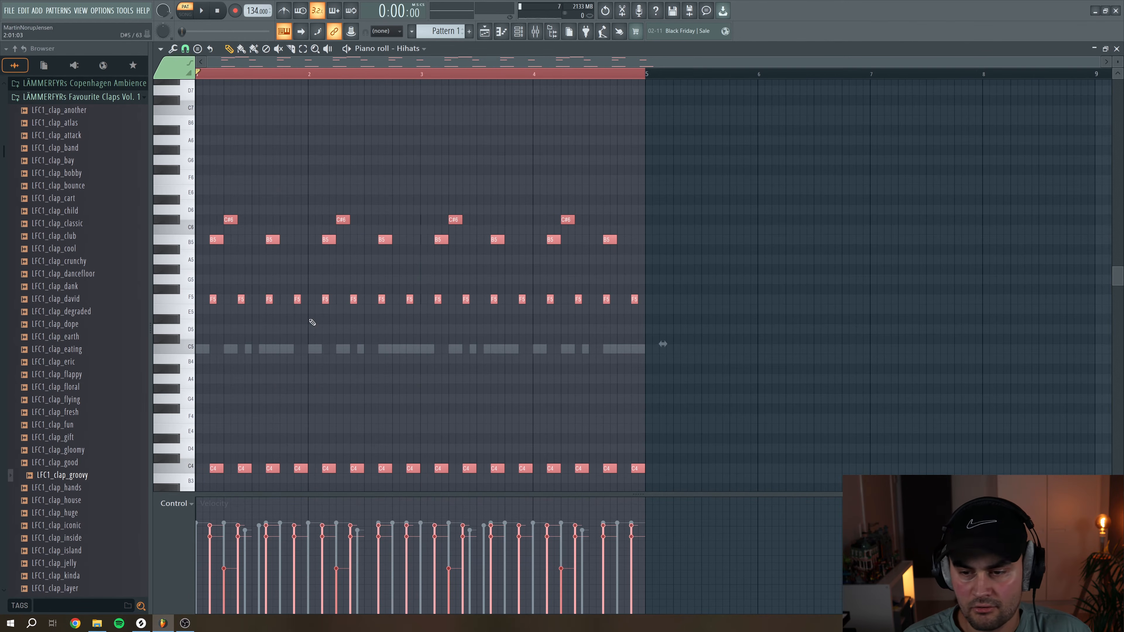
Place a pair of short A5 hi-hat notes around the middle of bars 2 and 4 while listening to the loop
{"action": "left_click", "coordinate": [370, 260]}
{"action": "key", "text": "space"}
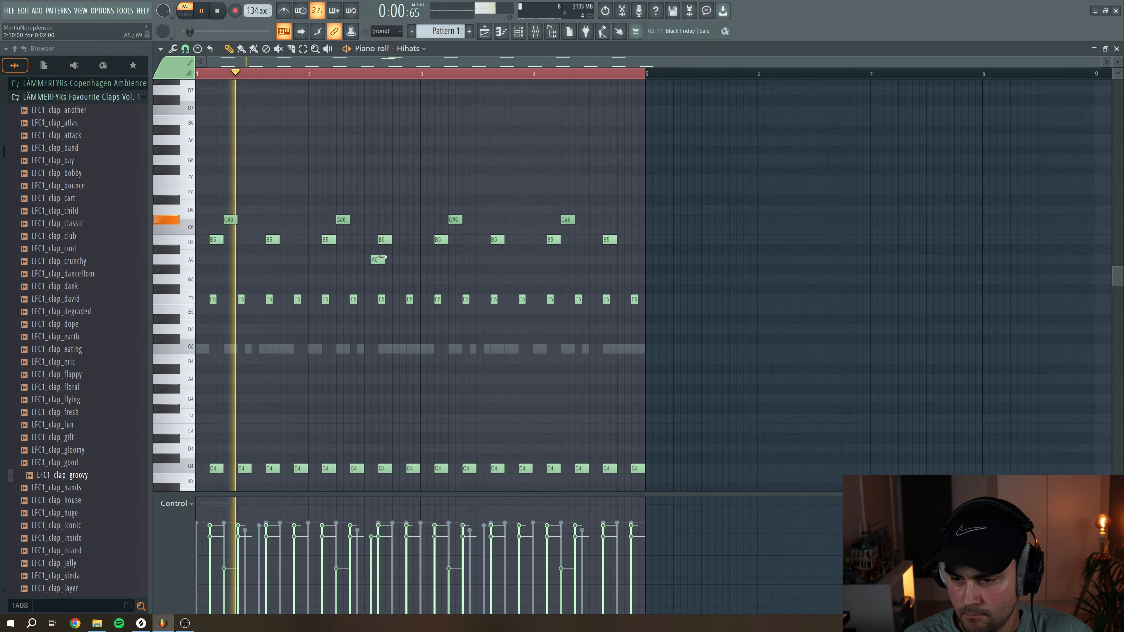
{"action": "left_click", "coordinate": [360, 260]}
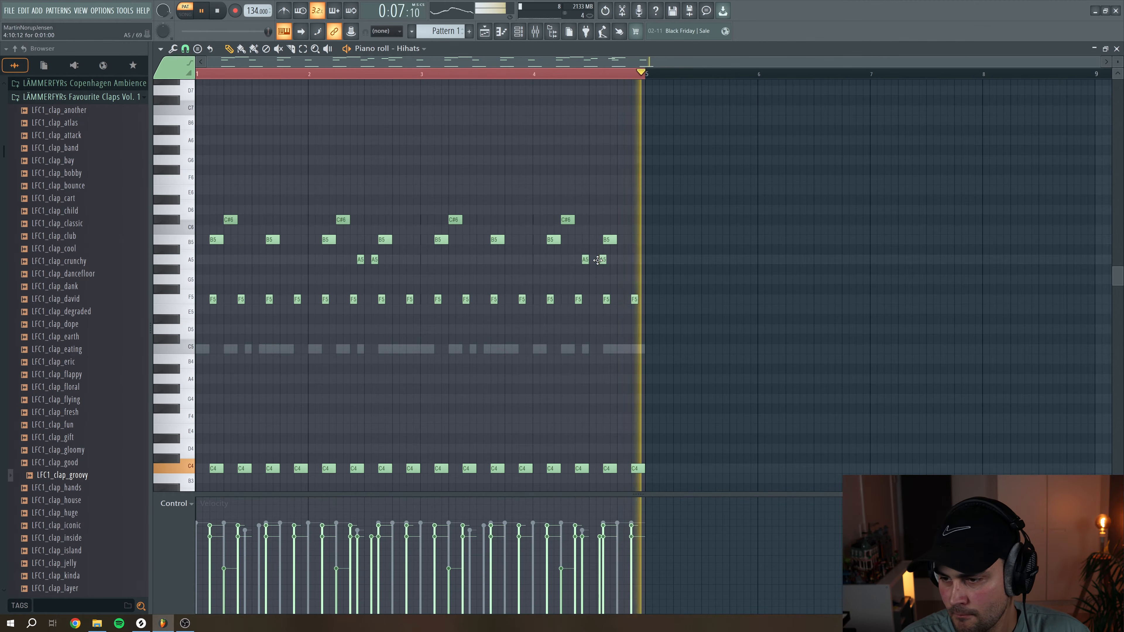
{"action": "key", "text": "space"}
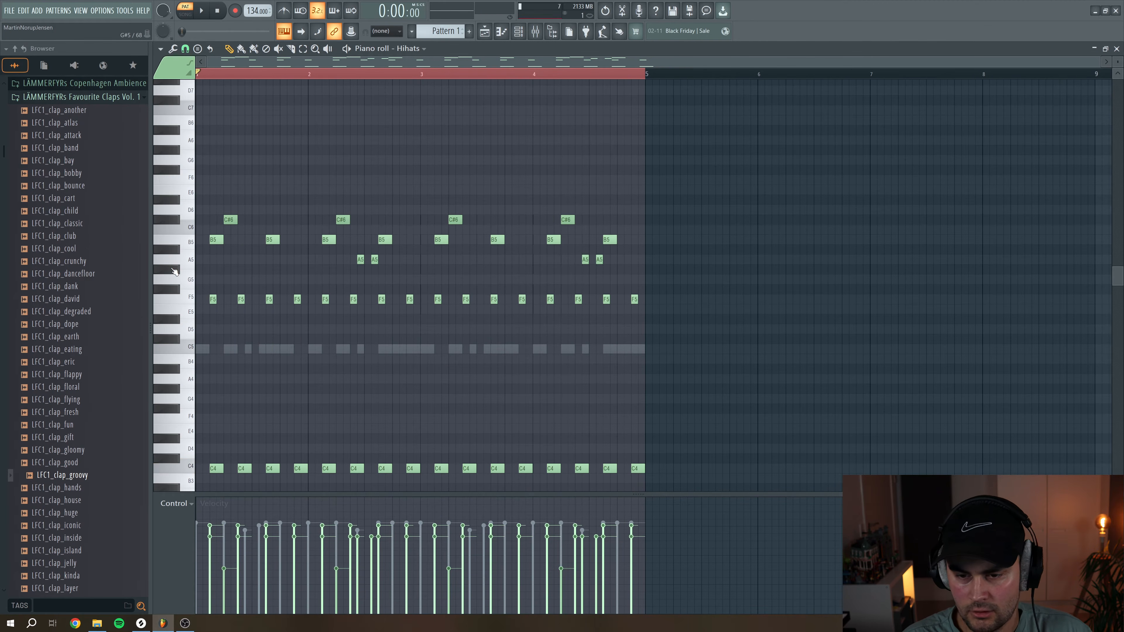
Add a pair of short G#5 hi-hat notes near the end of bars 1 and 3 during playback
{"action": "key", "text": "space"}
{"action": "left_click", "coordinate": [290, 270]}
{"action": "left_click", "coordinate": [304, 269]}
{"action": "left_click", "coordinate": [515, 269]}
{"action": "left_click", "coordinate": [529, 269]}
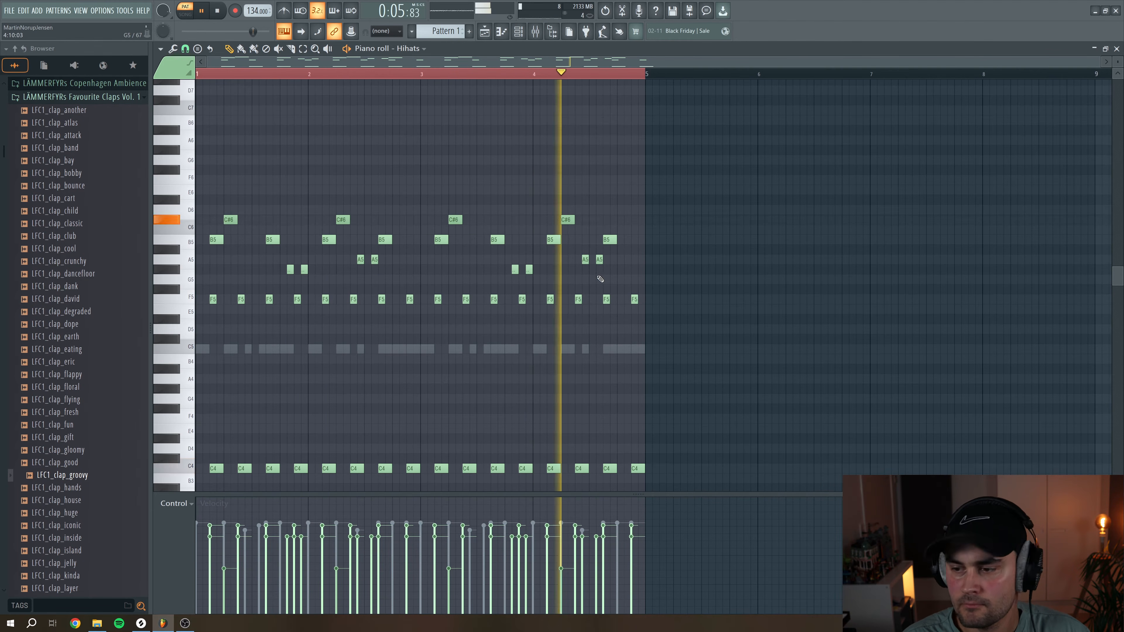
{"action": "key", "text": "space"}
Quantize all the hi-hat notes with the MPC 58% groove template and listen to the result
{"action": "left_click_drag", "start_coordinate": [647, 482], "coordinate": [190, 210]}
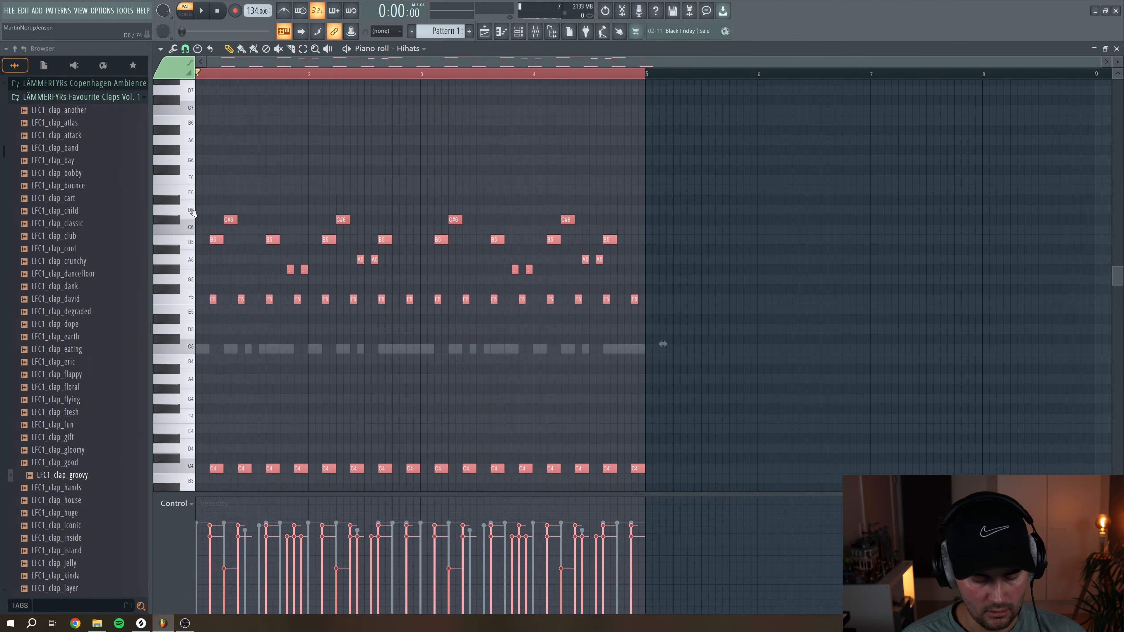
{"action": "key", "text": "alt+q"}
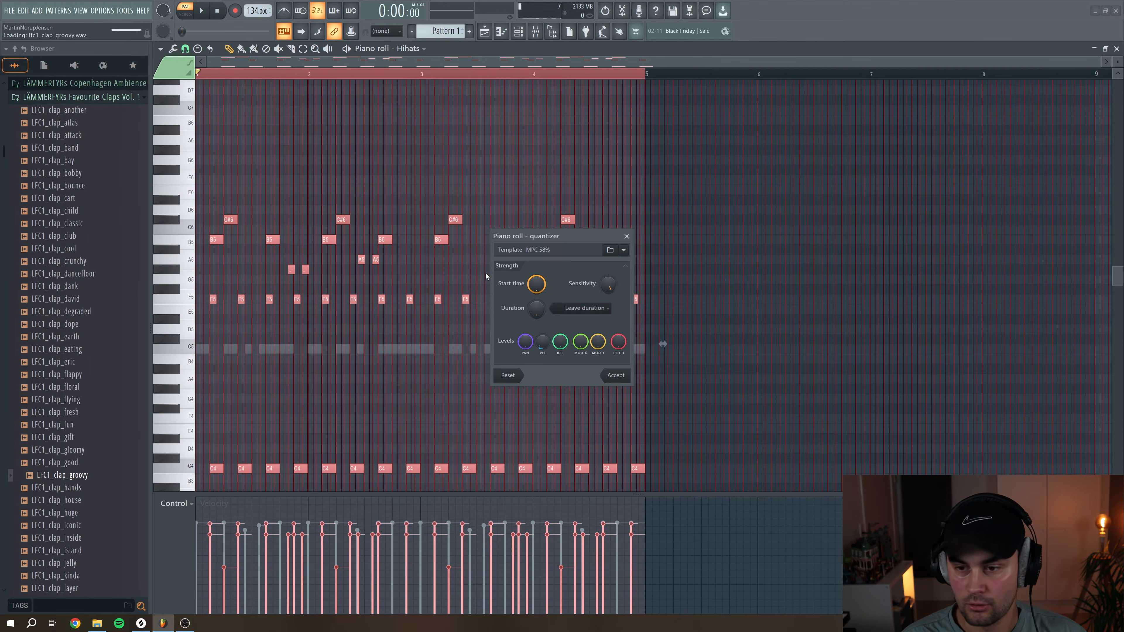
{"action": "left_click", "coordinate": [616, 375]}
{"action": "key", "text": "space"}
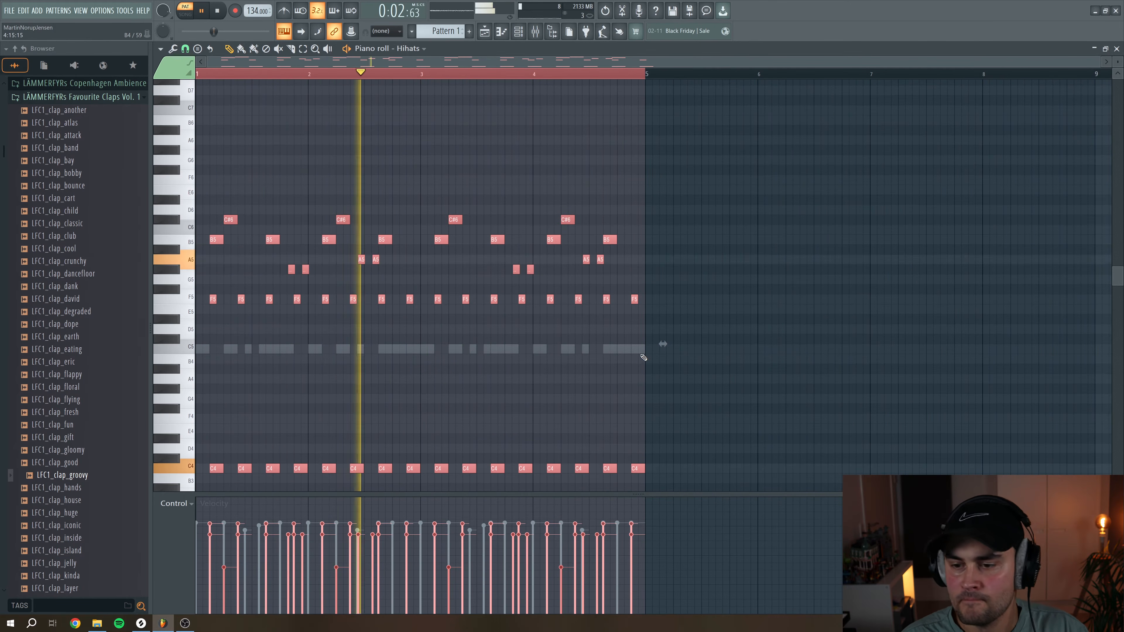
{"action": "key", "text": "space"}
Examine several samples in the Hihats channel's Battery kit and play the full pattern back
{"action": "key", "text": "F7"}
{"action": "left_click", "coordinate": [250, 166]}
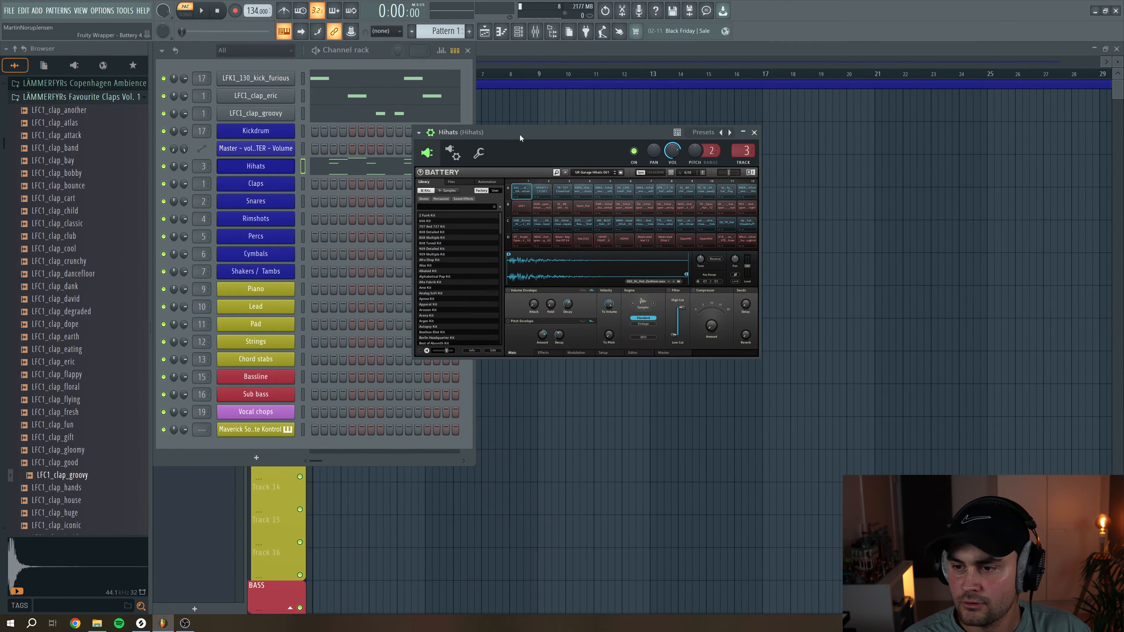
{"action": "left_click_drag", "start_coordinate": [517, 133], "coordinate": [366, 135]}
{"action": "key", "text": "z"}
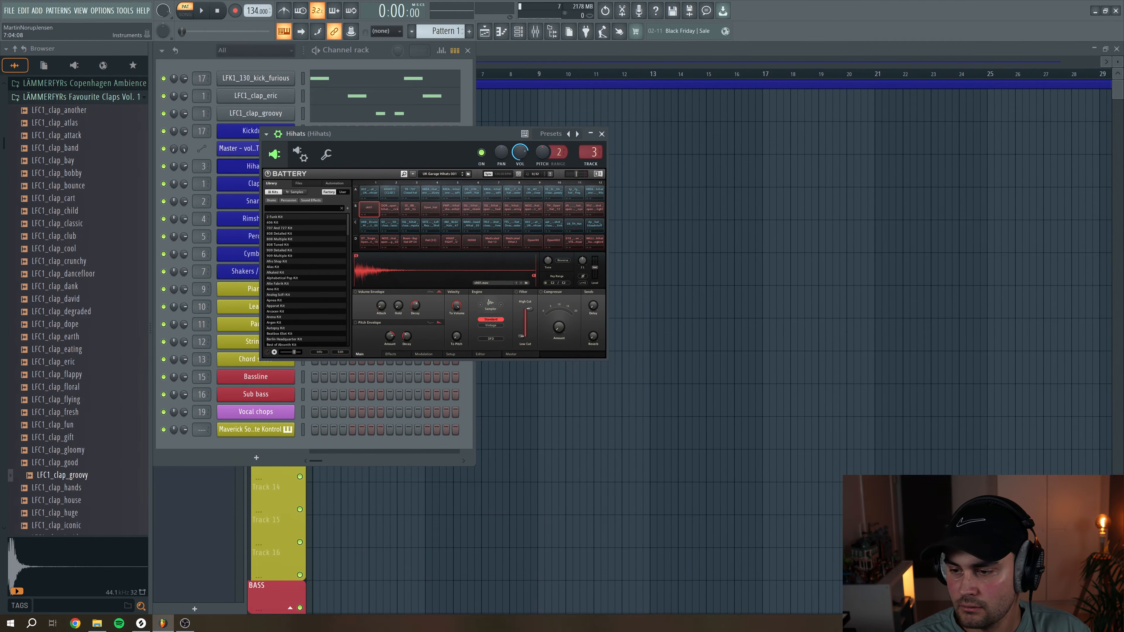
{"action": "left_click", "coordinate": [471, 224]}
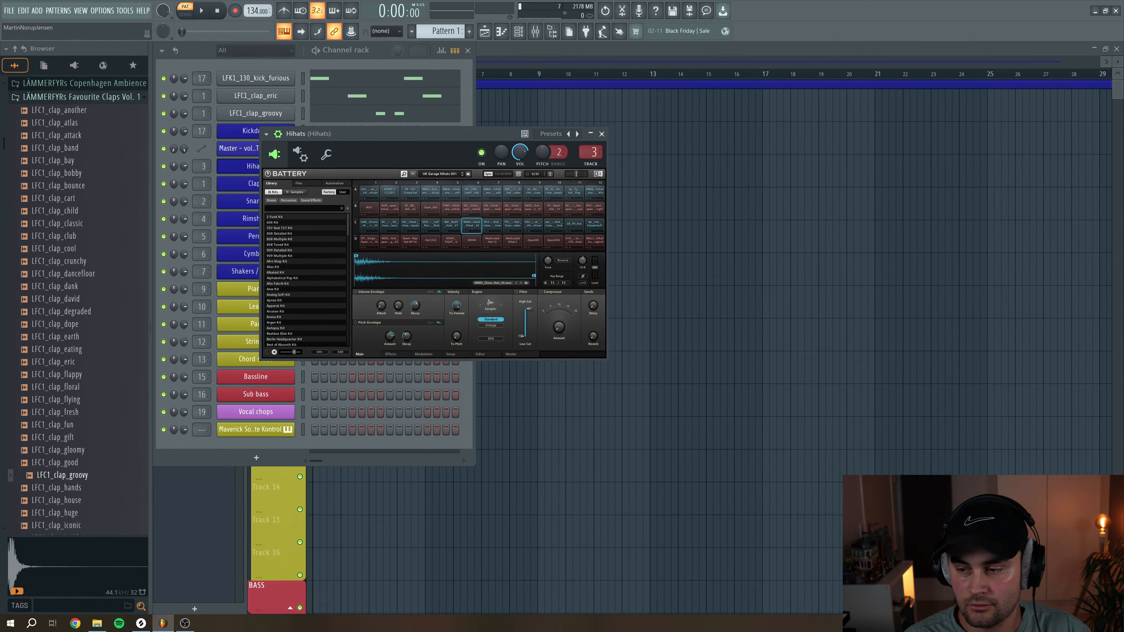
{"action": "left_click", "coordinate": [594, 224]}
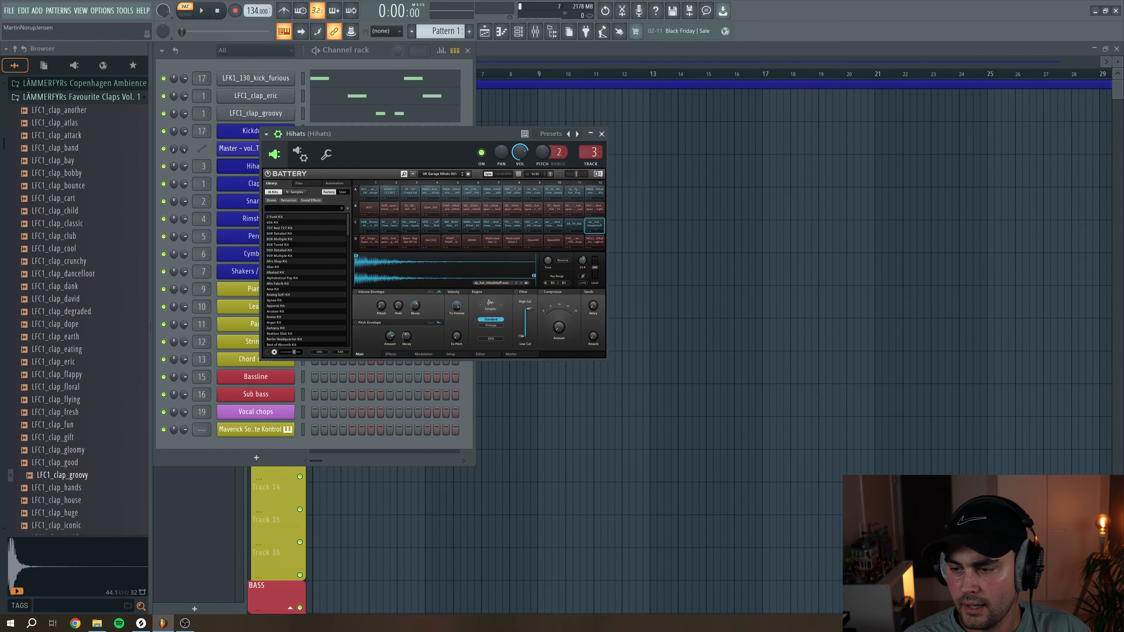
{"action": "left_click", "coordinate": [389, 242]}
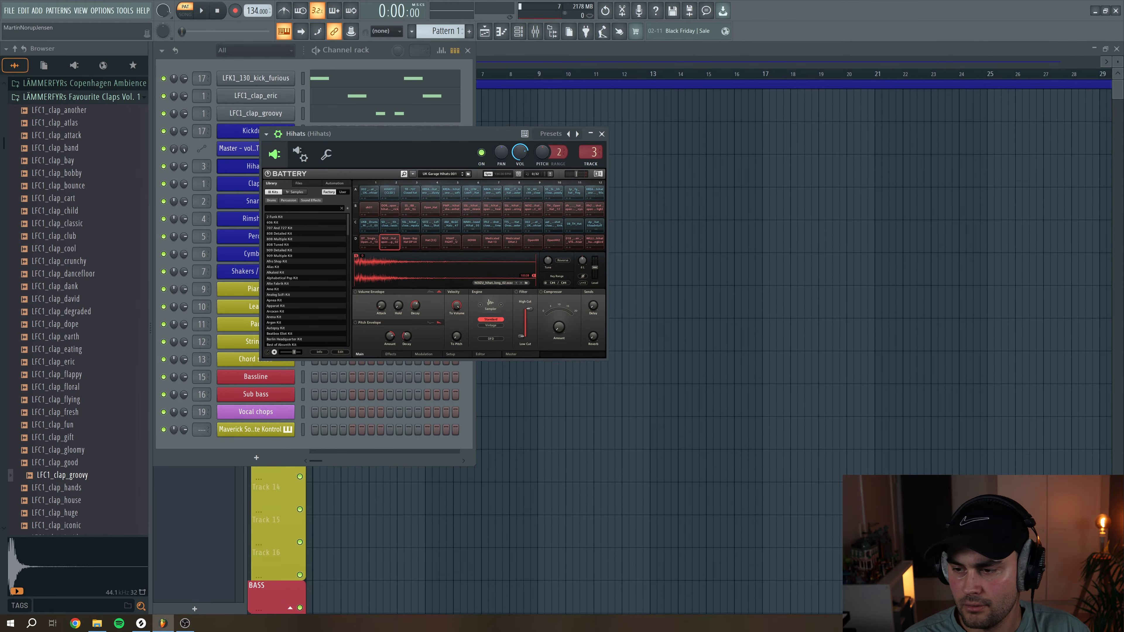
{"action": "key", "text": "Escape"}
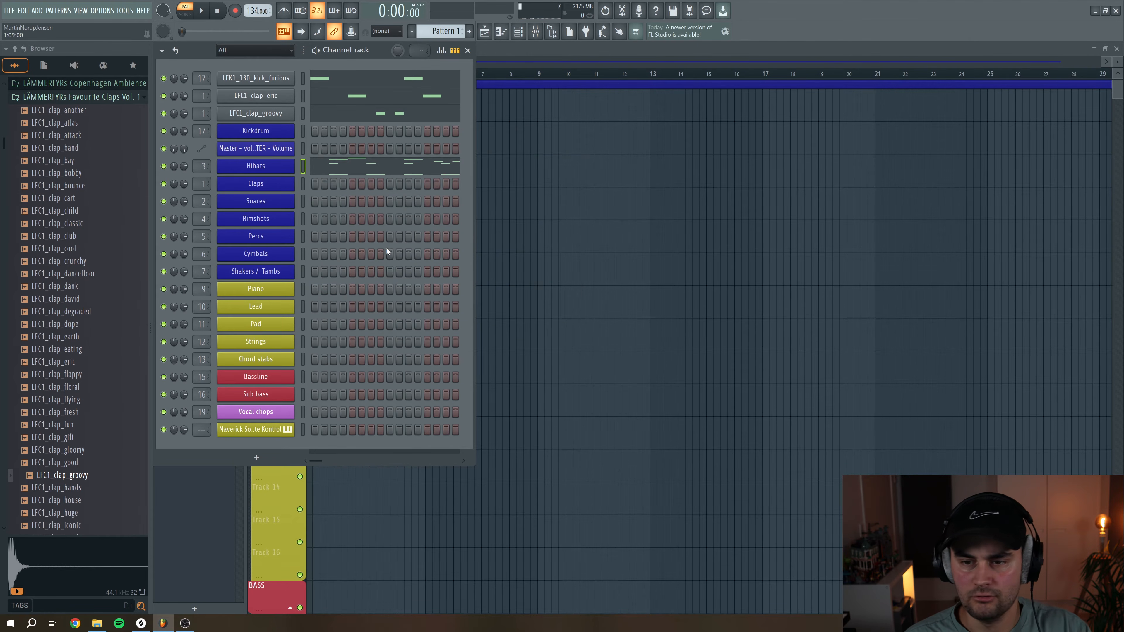
{"action": "key", "text": "space"}
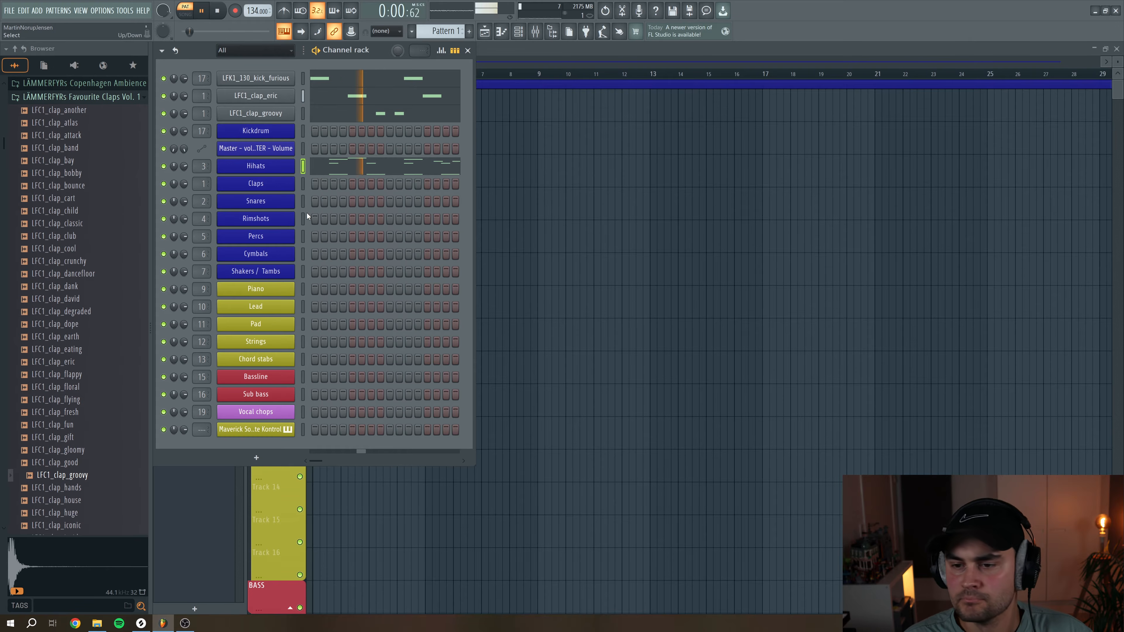
{"action": "key", "text": "space"}
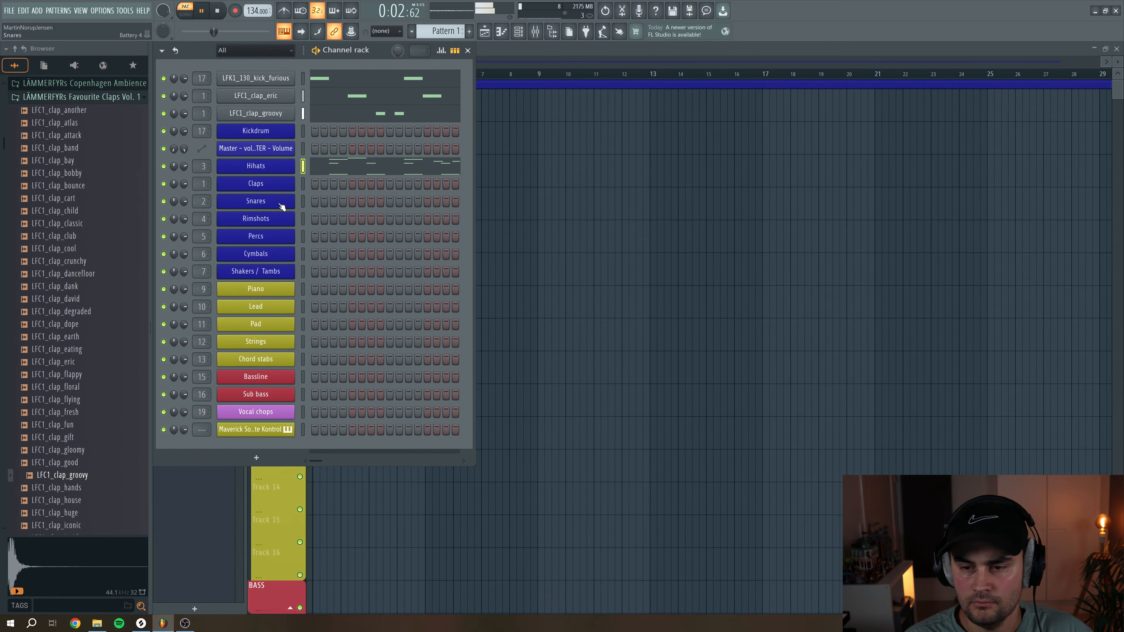
Open the Snares channel's note editor and place a short F#5 note just before beat 3 in each of the four bars
{"action": "right_click", "coordinate": [273, 205]}
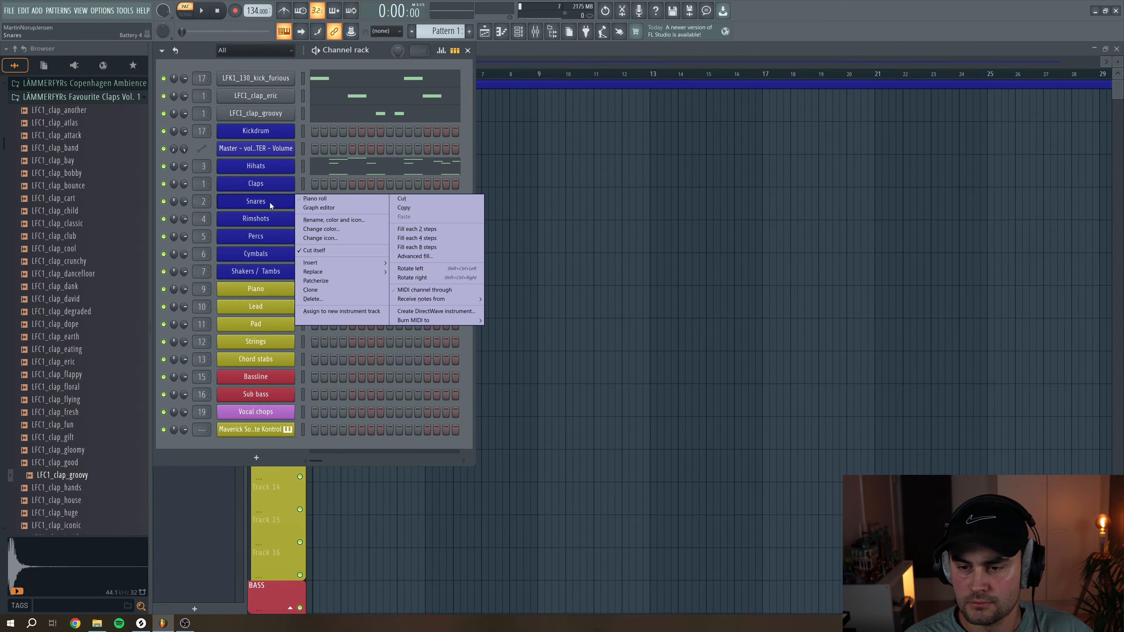
{"action": "left_click", "coordinate": [310, 200]}
{"action": "key", "text": "space"}
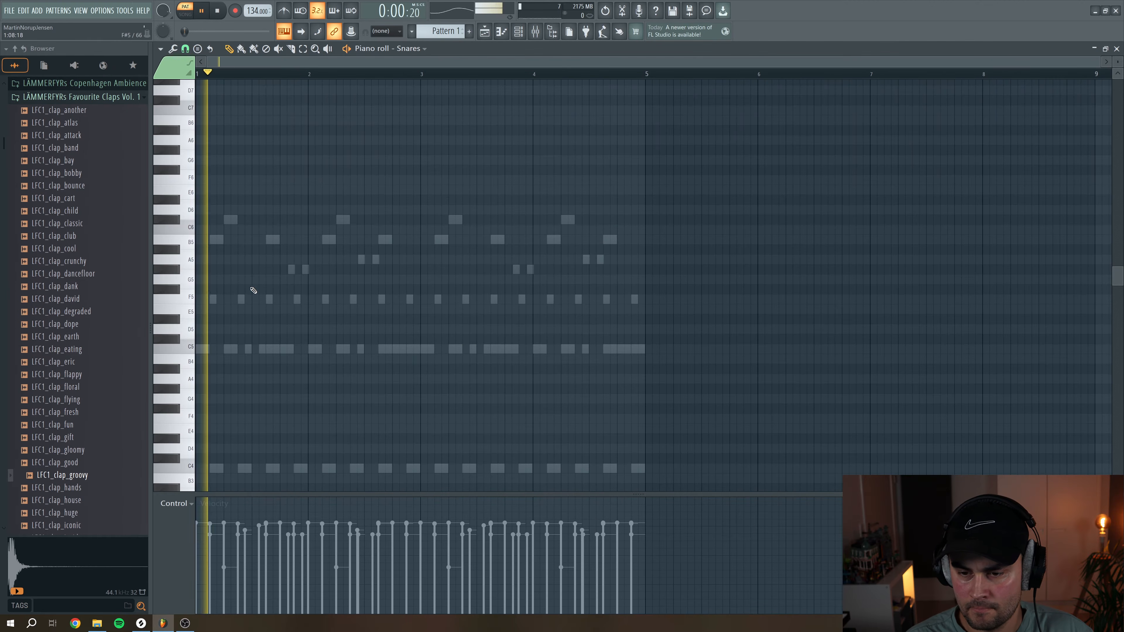
{"action": "left_click", "coordinate": [247, 290]}
{"action": "key", "text": "space"}
{"action": "left_click", "coordinate": [360, 289]}
{"action": "left_click", "coordinate": [473, 289]}
{"action": "left_click", "coordinate": [585, 289]}
Quantize the four snare notes with the groove template, play them back and close the Snares note editor
{"action": "left_click_drag", "start_coordinate": [659, 346], "coordinate": [196, 256]}
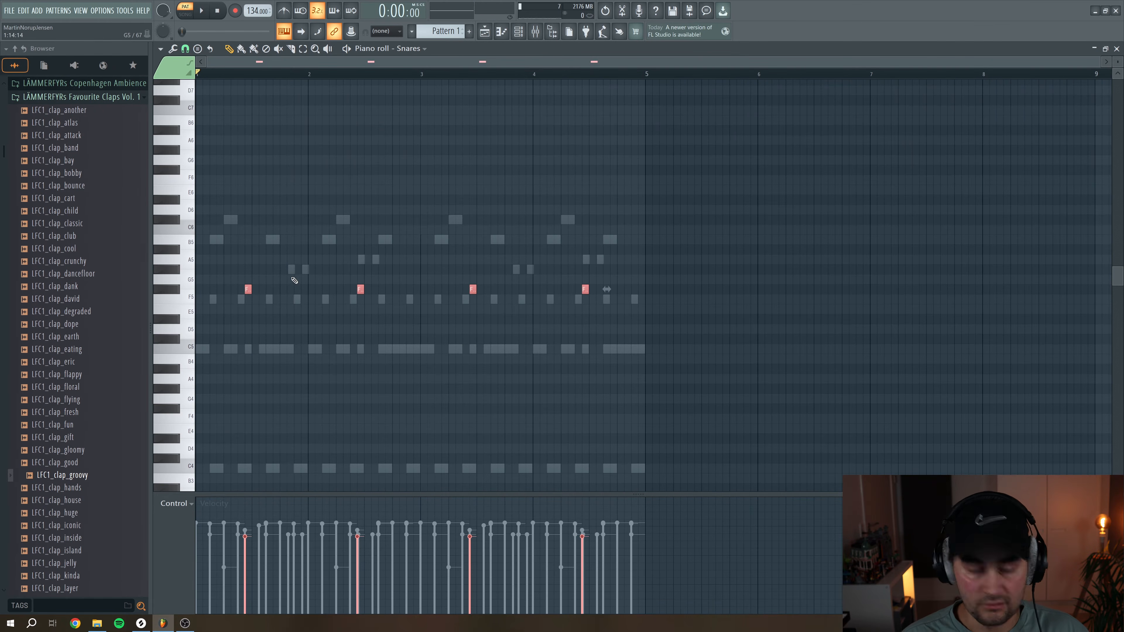
{"action": "key", "text": "alt+q"}
{"action": "left_click", "coordinate": [619, 375]}
{"action": "key", "text": "space"}
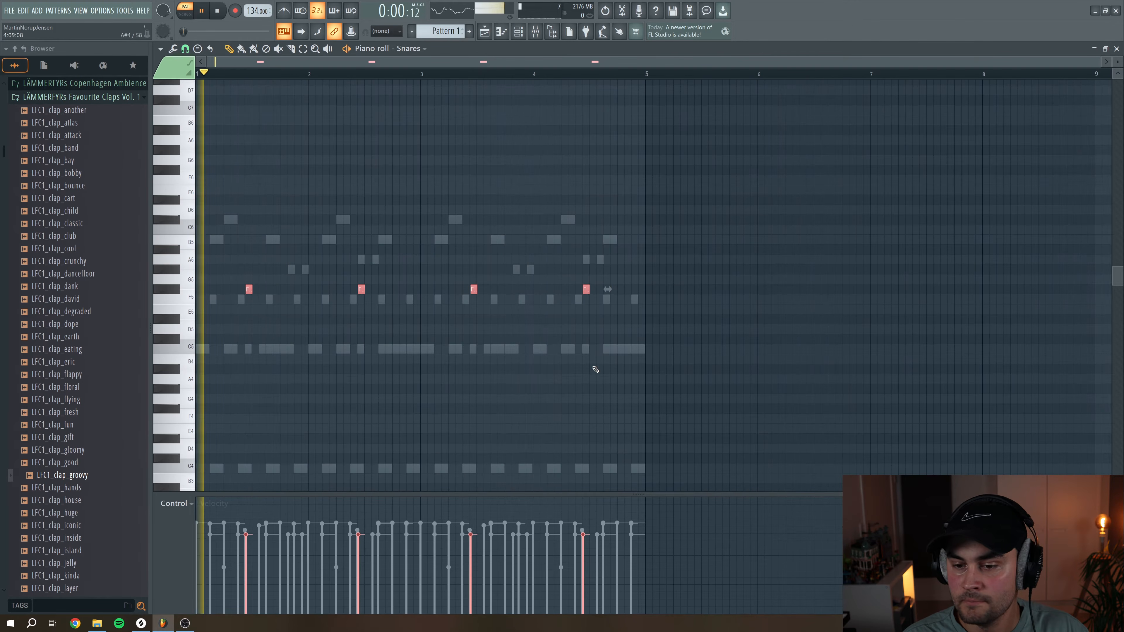
{"action": "left_click", "coordinate": [1116, 49]}
{"action": "key", "text": "space"}
Open the Rimshots channel's note editor and place a short G#5 note at the start of each of the four bars
{"action": "right_click", "coordinate": [294, 216]}
{"action": "left_click", "coordinate": [318, 224]}
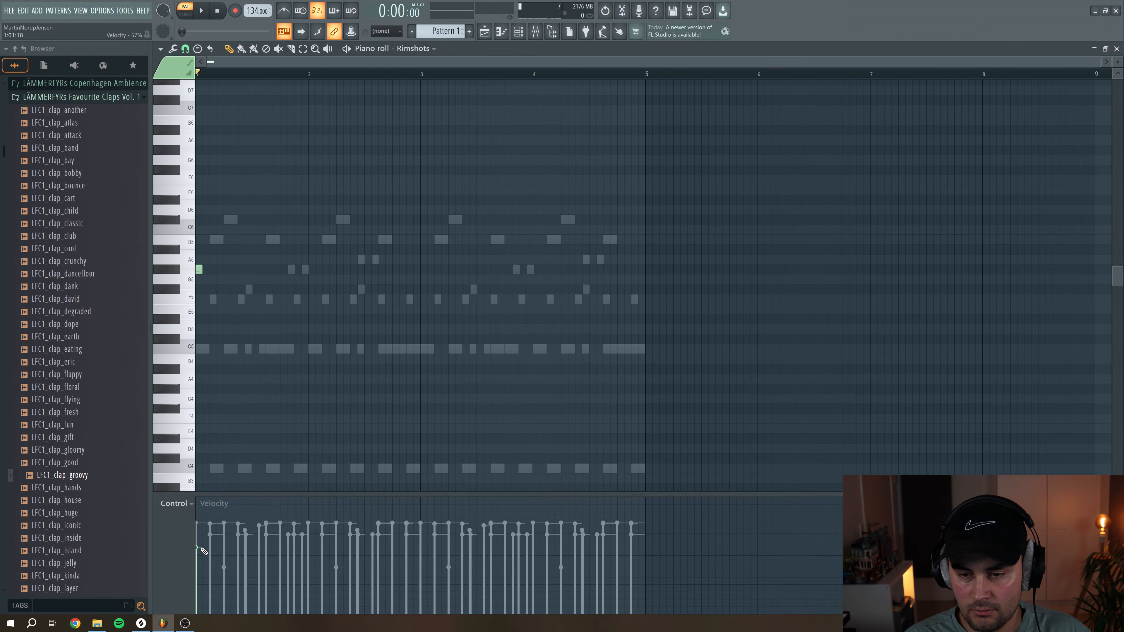
{"action": "left_click", "coordinate": [311, 269]}
{"action": "left_click", "coordinate": [424, 269]}
{"action": "left_click", "coordinate": [536, 269]}
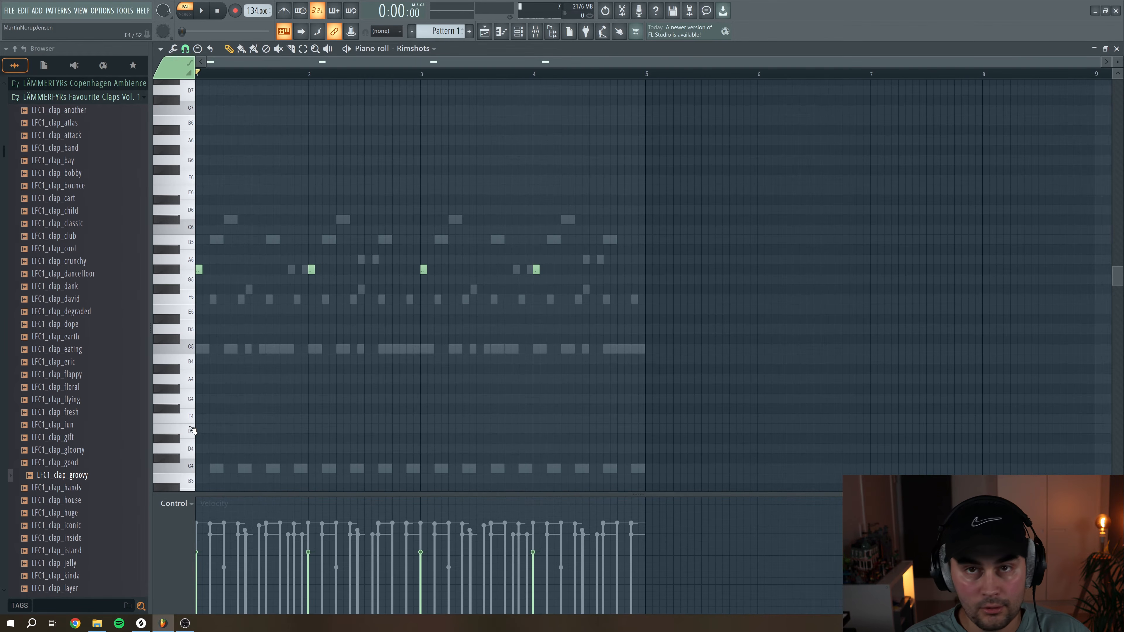
Add a short C5 rimshot note just before beat 4 in bars 1 and 3, checking it by playback
{"action": "left_click", "coordinate": [274, 349]}
{"action": "left_click", "coordinate": [288, 349]}
{"action": "key", "text": "space"}
{"action": "right_click", "coordinate": [288, 349]}
{"action": "key", "text": "space"}
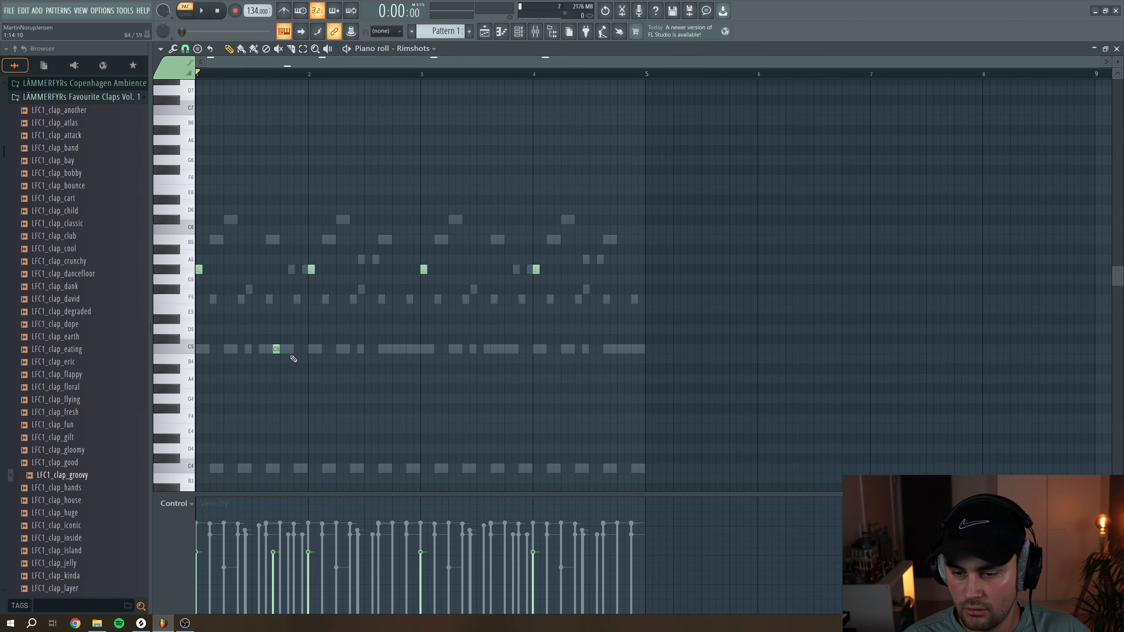
{"action": "left_click", "coordinate": [501, 349]}
Quantize all the rimshot notes, close the Rimshots note editor and play the pattern back
{"action": "left_click_drag", "start_coordinate": [657, 389], "coordinate": [194, 139]}
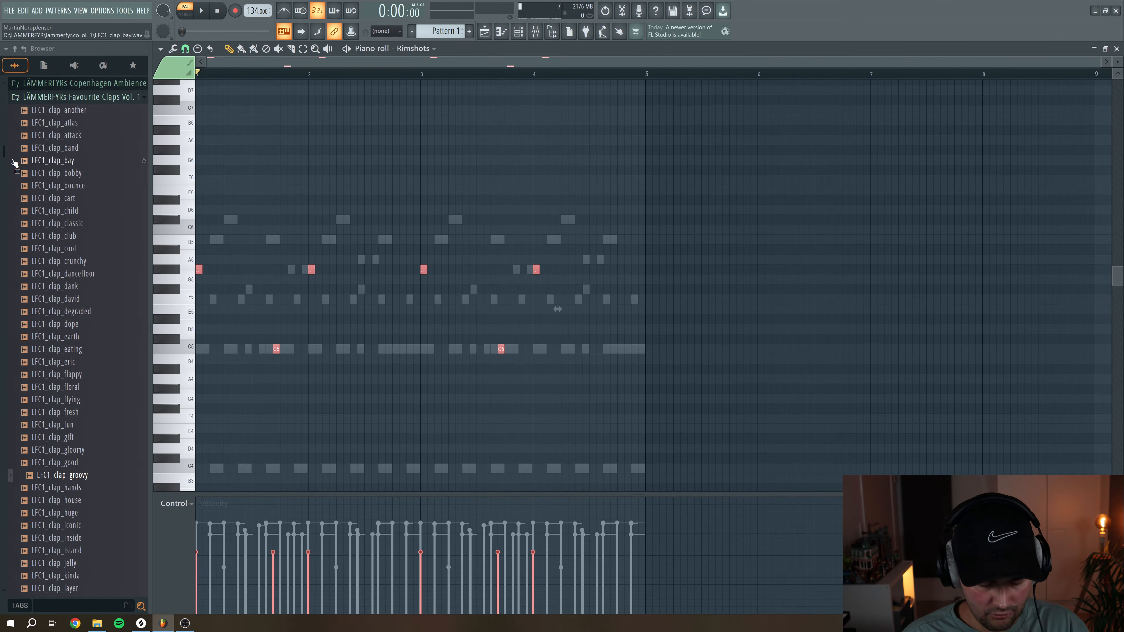
{"action": "key", "text": "alt+q"}
{"action": "left_click", "coordinate": [614, 375]}
{"action": "key", "text": "space"}
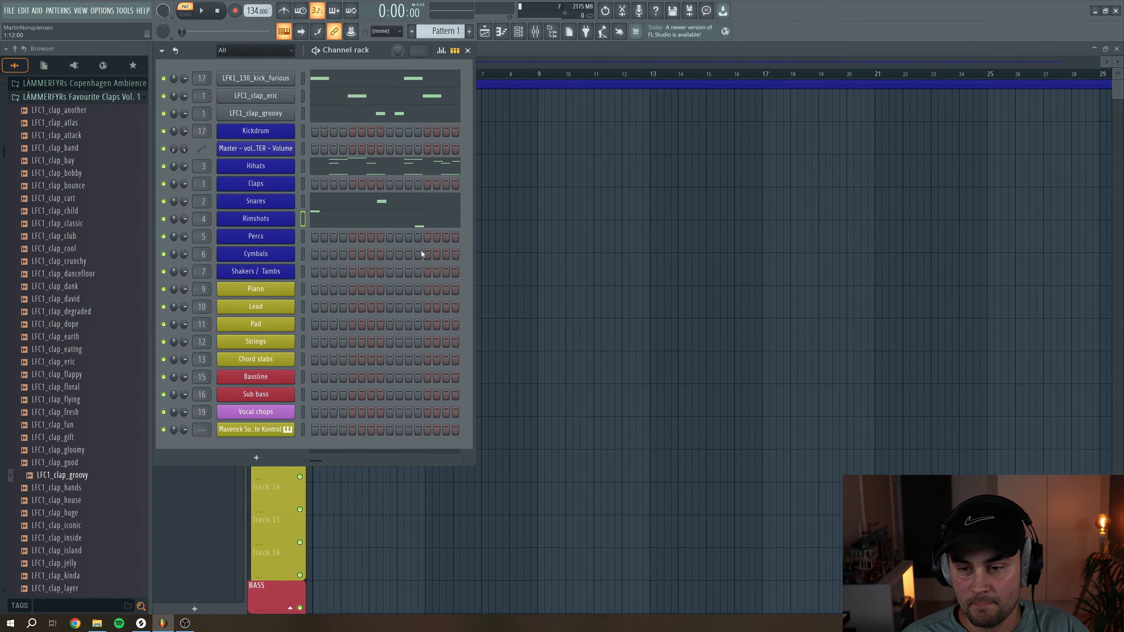
Split Pattern 1 by channel and lay the six drum patterns out over eight bars on separate playlist tracks
{"action": "left_click", "coordinate": [413, 32]}
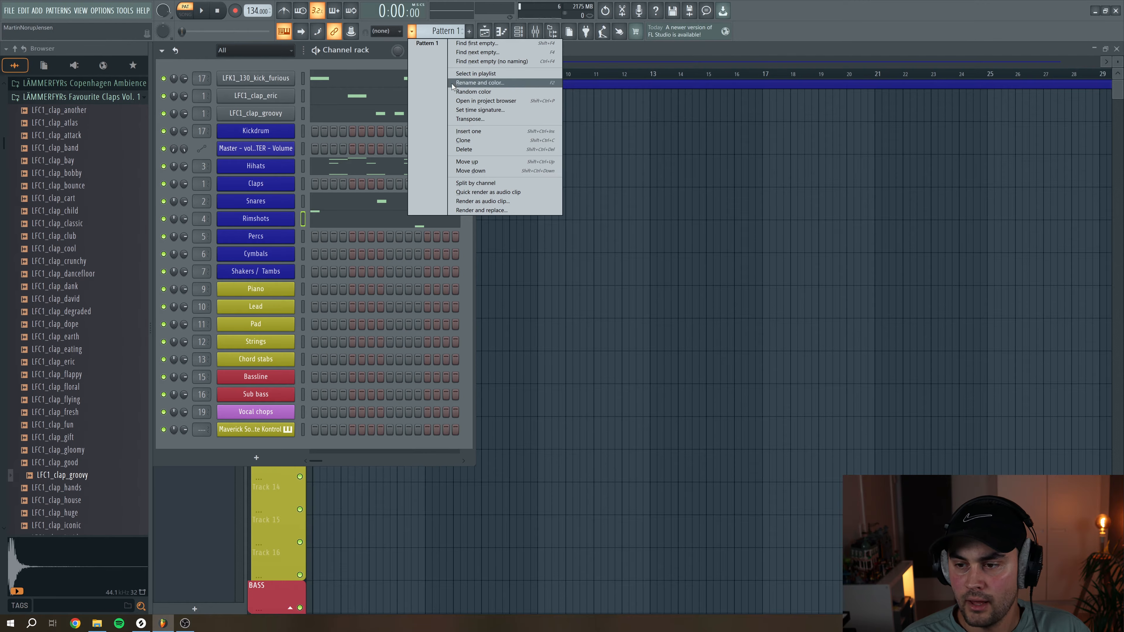
{"action": "left_click", "coordinate": [475, 183]}
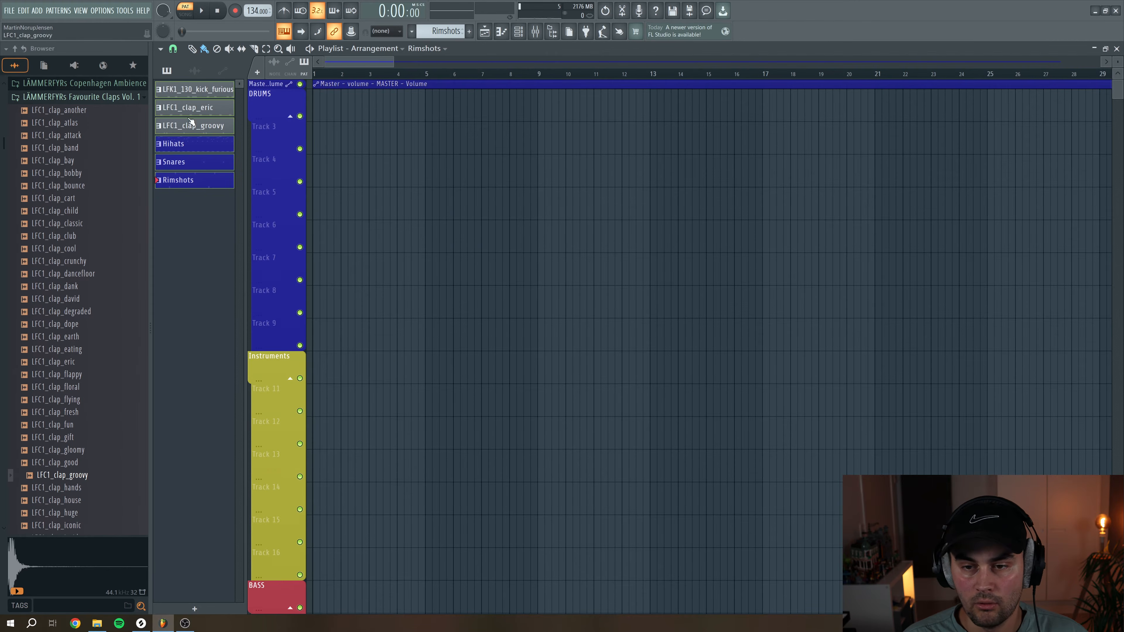
{"action": "left_click_drag", "start_coordinate": [189, 93], "coordinate": [369, 113]}
{"action": "key", "text": "ctrl+b"}
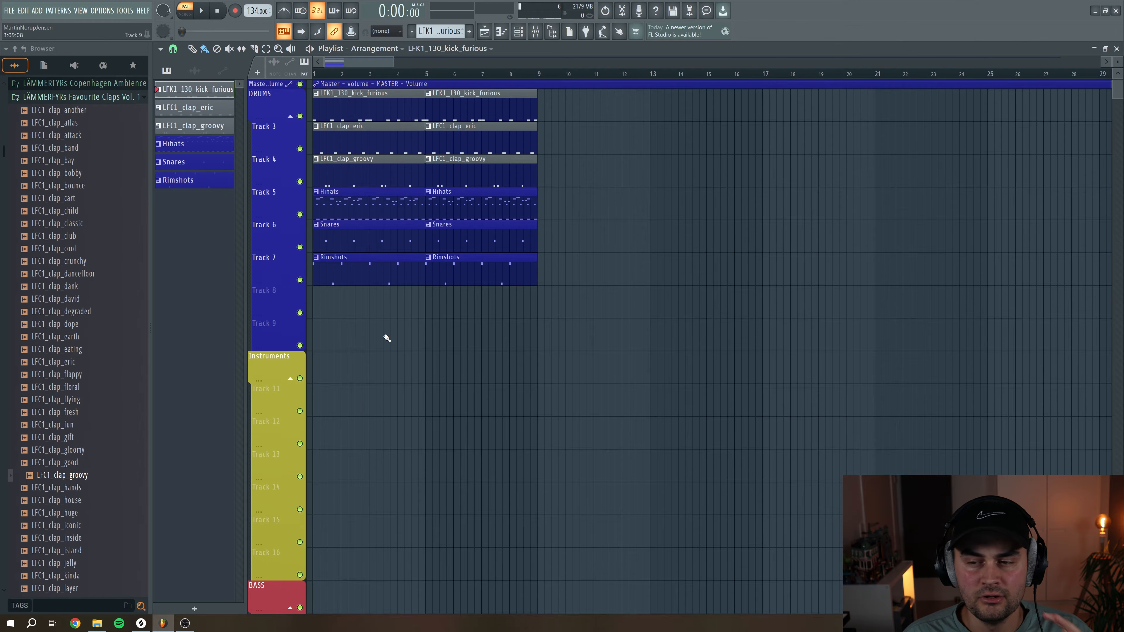
Add the NA_DPHNG_128_top_loop_shine sample at bar 1 of Track 8 and play the track soloed
{"action": "left_click_drag", "start_coordinate": [455, 391], "coordinate": [335, 304]}
{"action": "left_click", "coordinate": [299, 313], "text": "ctrl"}
{"action": "key", "text": "space"}
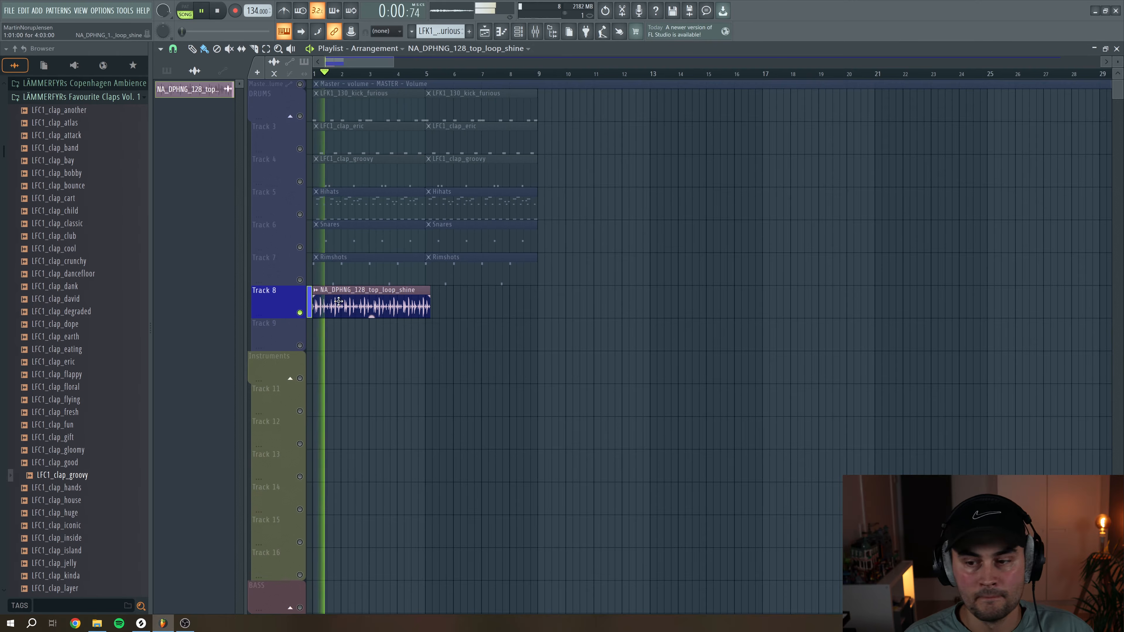
Stretch the top loop to 4 bars in Auto mode with Generic (bleeding) declicking and route it to the Hihats mixer track
{"action": "double_click", "coordinate": [392, 304]}
{"action": "left_click", "coordinate": [538, 223]}
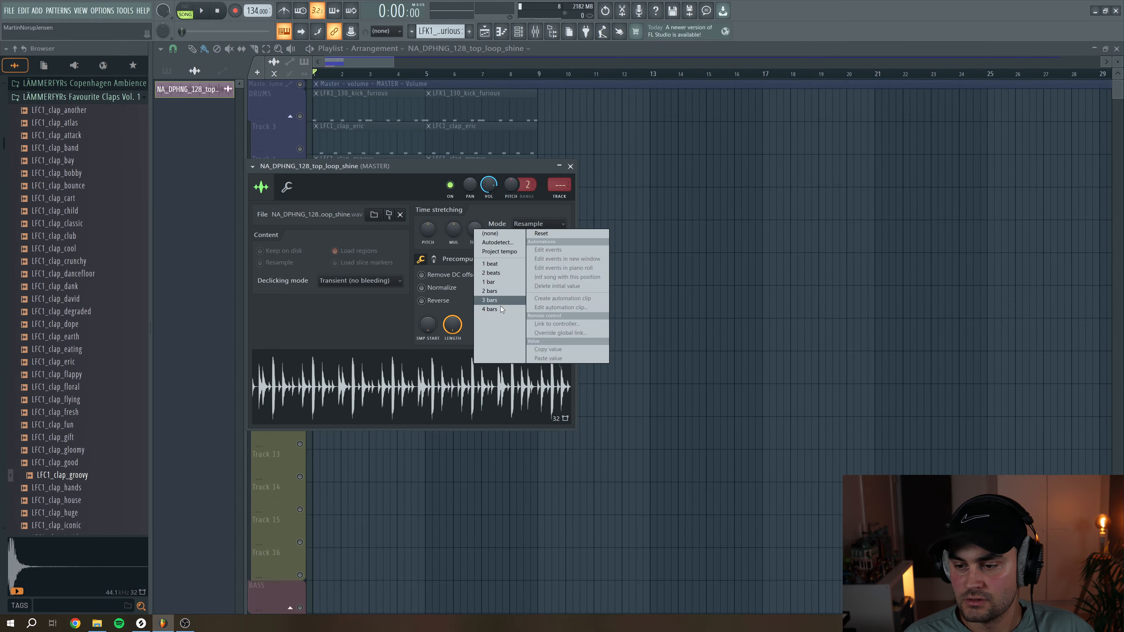
{"action": "left_click", "coordinate": [539, 224]}
{"action": "left_click", "coordinate": [539, 223]}
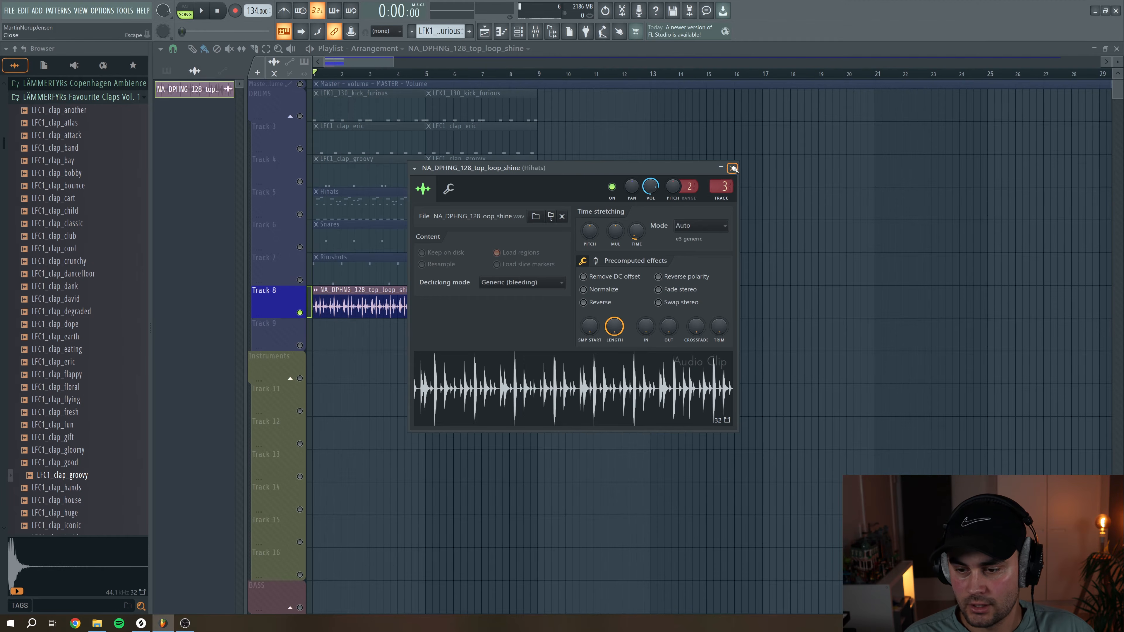
{"action": "left_click", "coordinate": [732, 168]}
Repeat the top loop clip from bar 5, unmute the other drum tracks and play the full arrangement
{"action": "key", "text": "space"}
{"action": "left_click", "coordinate": [429, 303]}
{"action": "key", "text": "space"}
{"action": "left_click_drag", "start_coordinate": [299, 279], "coordinate": [298, 216]}
{"action": "key", "text": "space"}
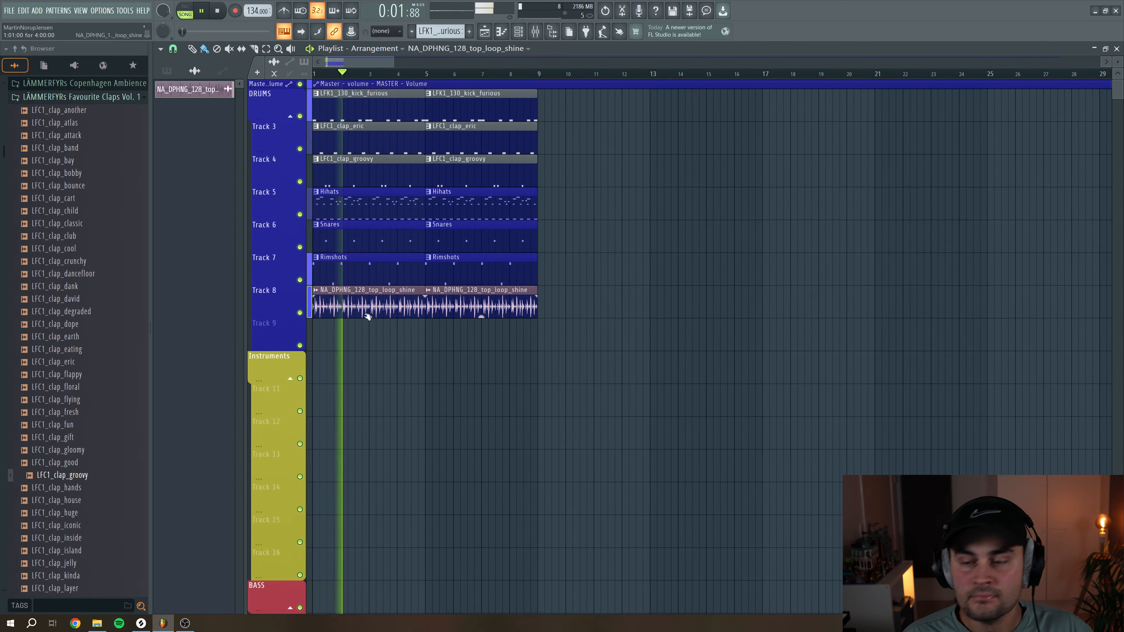
{"action": "key", "text": "space"}
Slice off and mute a short section of the Track 8 top loop at the end of bars 1 and 2
{"action": "scroll", "coordinate": [496, 302], "scroll_direction": "up", "scroll_amount": 5}
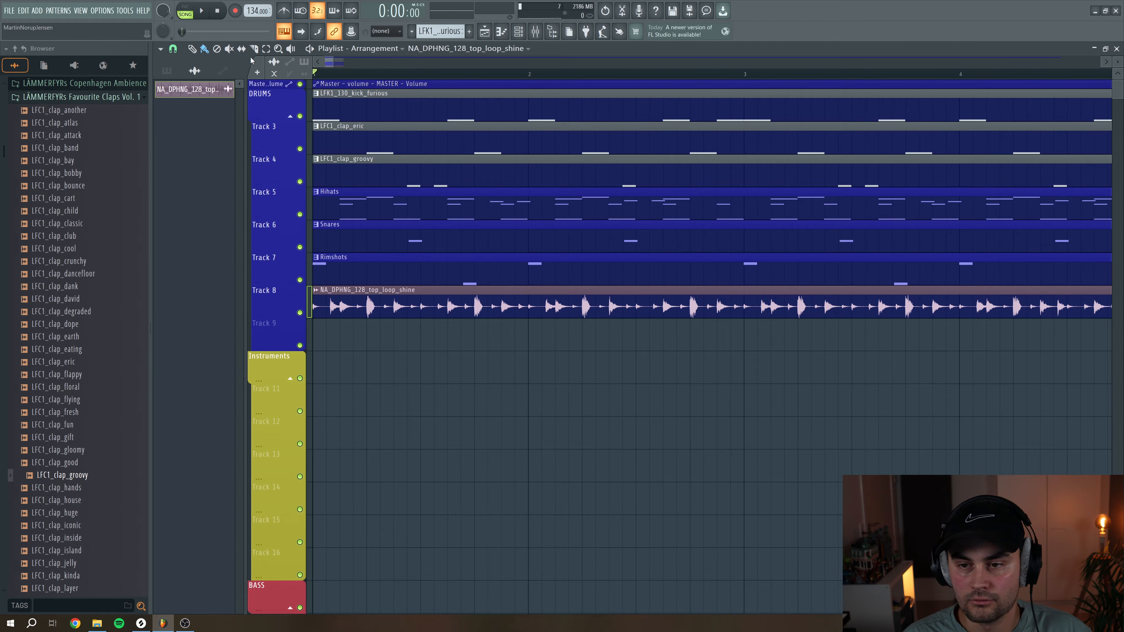
{"action": "left_click_drag", "start_coordinate": [519, 295], "coordinate": [522, 316]}
{"action": "key", "text": "space"}
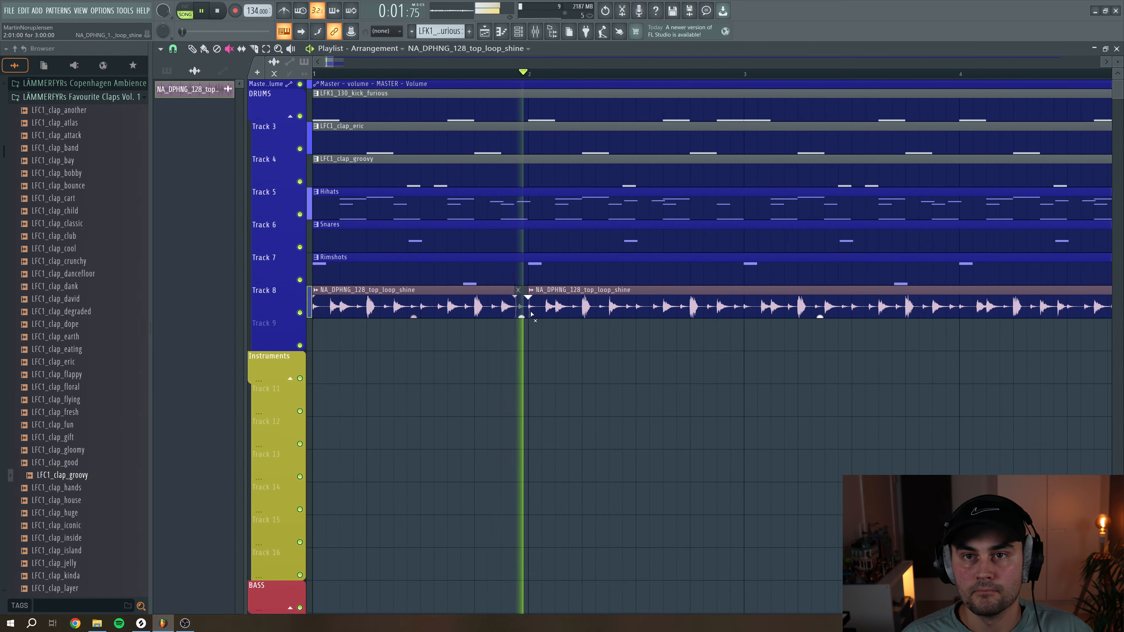
{"action": "key", "text": "space"}
{"action": "left_click_drag", "start_coordinate": [747, 291], "coordinate": [744, 327]}
{"action": "key", "text": "space"}
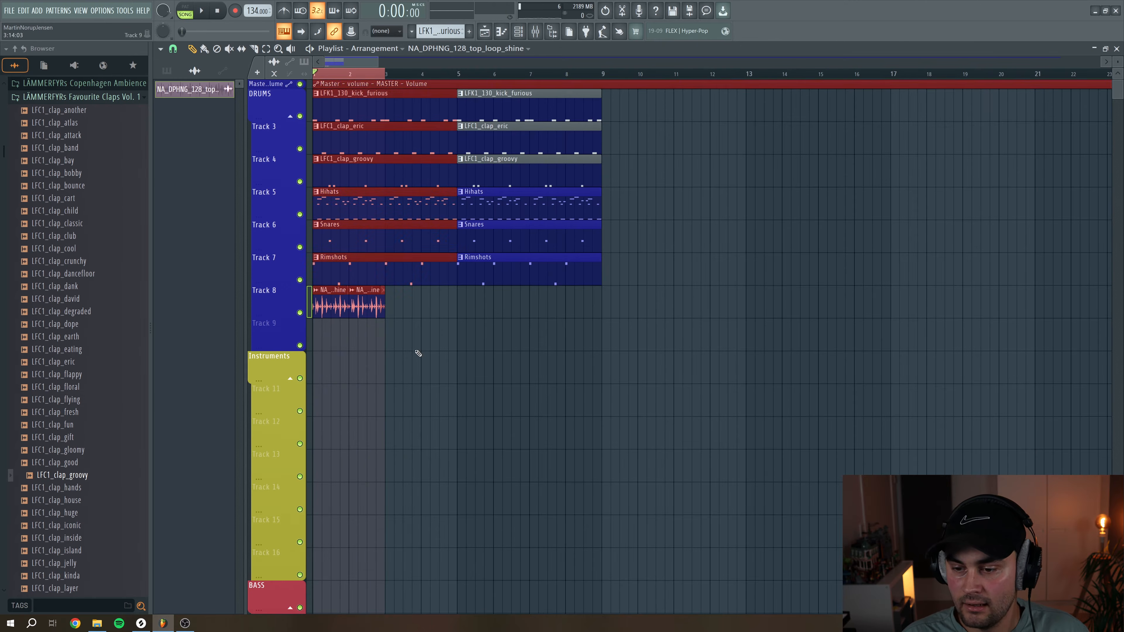
Duplicate the edited two-bar top loop section three times to fill eight bars, and select the whole arrangement
{"action": "left_click_drag", "start_coordinate": [416, 351], "coordinate": [284, 304]}
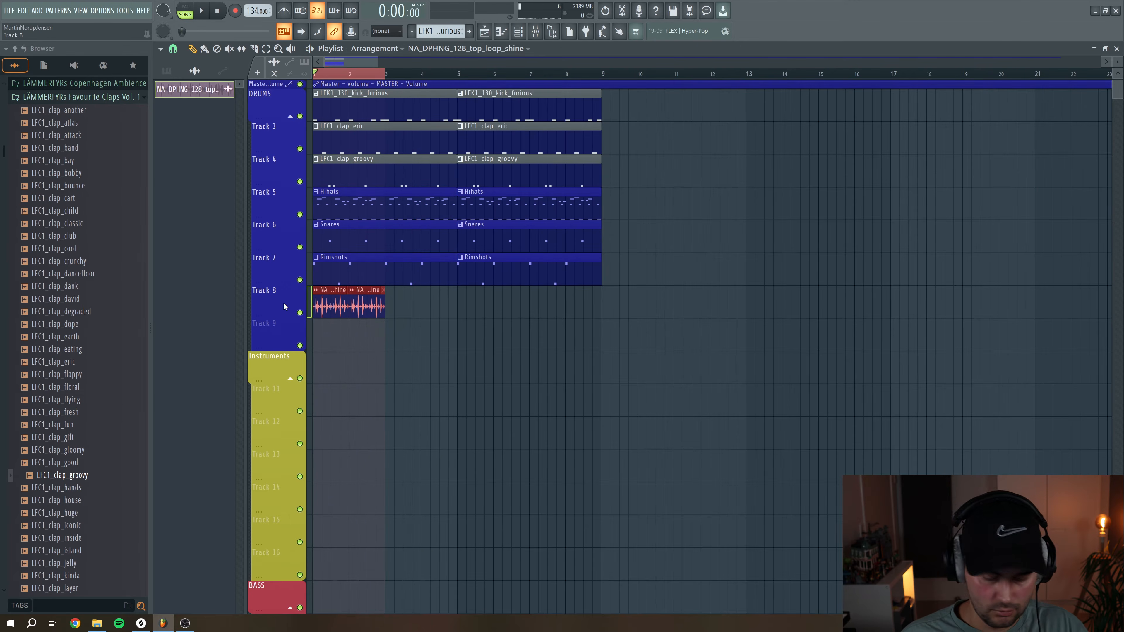
{"action": "key", "text": "ctrl+b"}
{"action": "key", "text": "ctrl+b"}
{"action": "key", "text": "ctrl+b"}
{"action": "key", "text": "ctrl+a"}
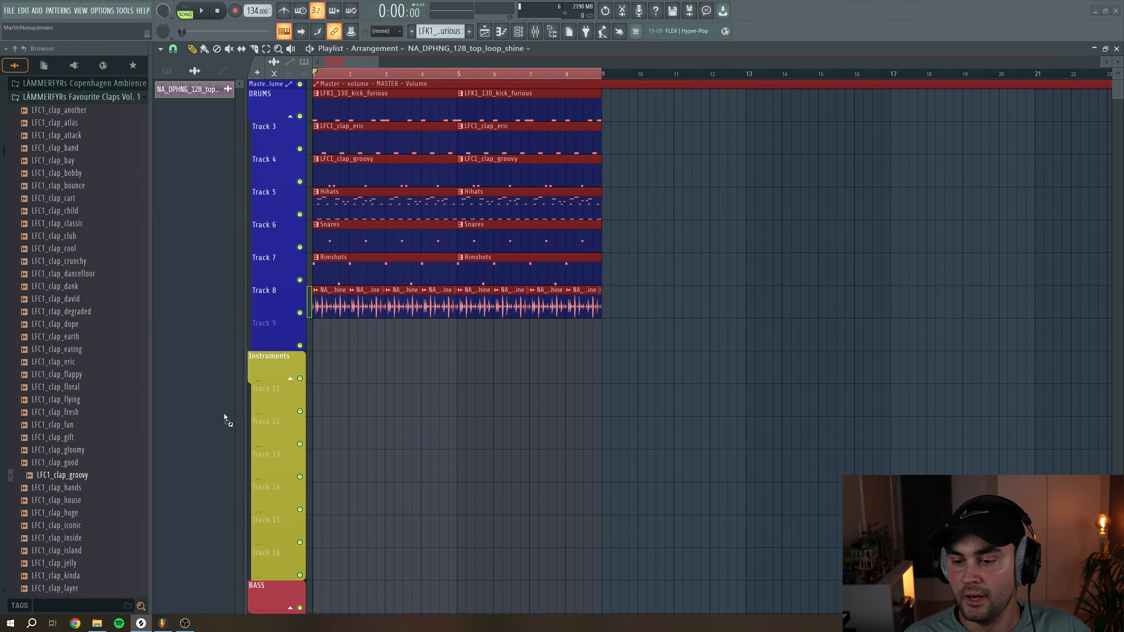
Add the ukg_drm130_chancery_top loop at bar 1 of Track 9, with Auto stretch mode and routing to the Hihats mixer track
{"action": "left_click_drag", "start_coordinate": [355, 337], "coordinate": [359, 337]}
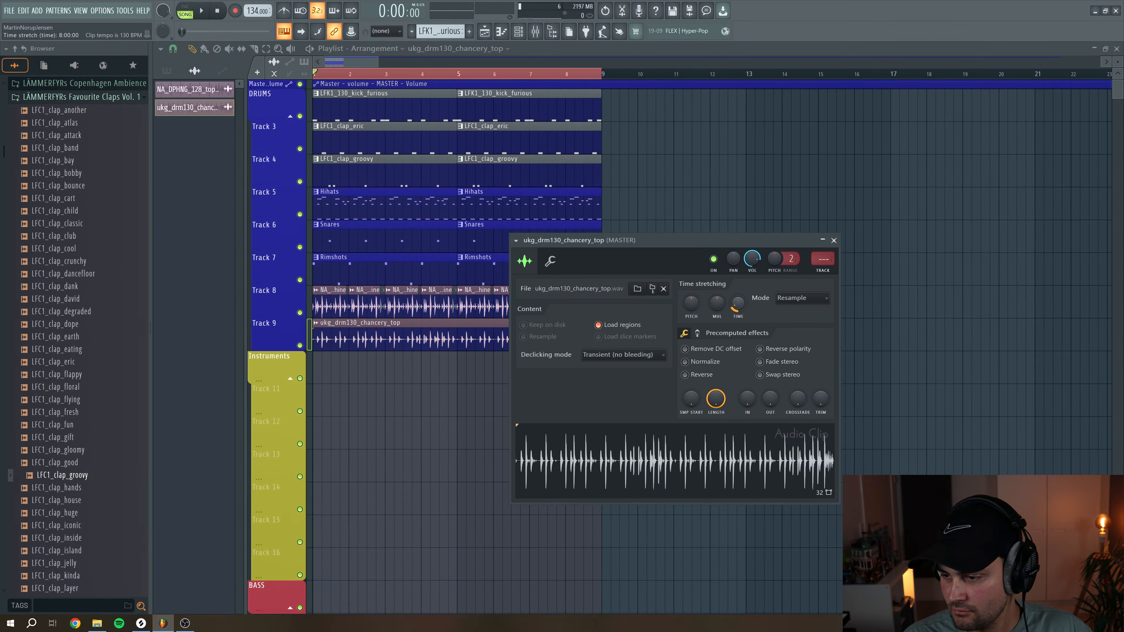
{"action": "left_click_drag", "start_coordinate": [639, 368], "coordinate": [639, 354]}
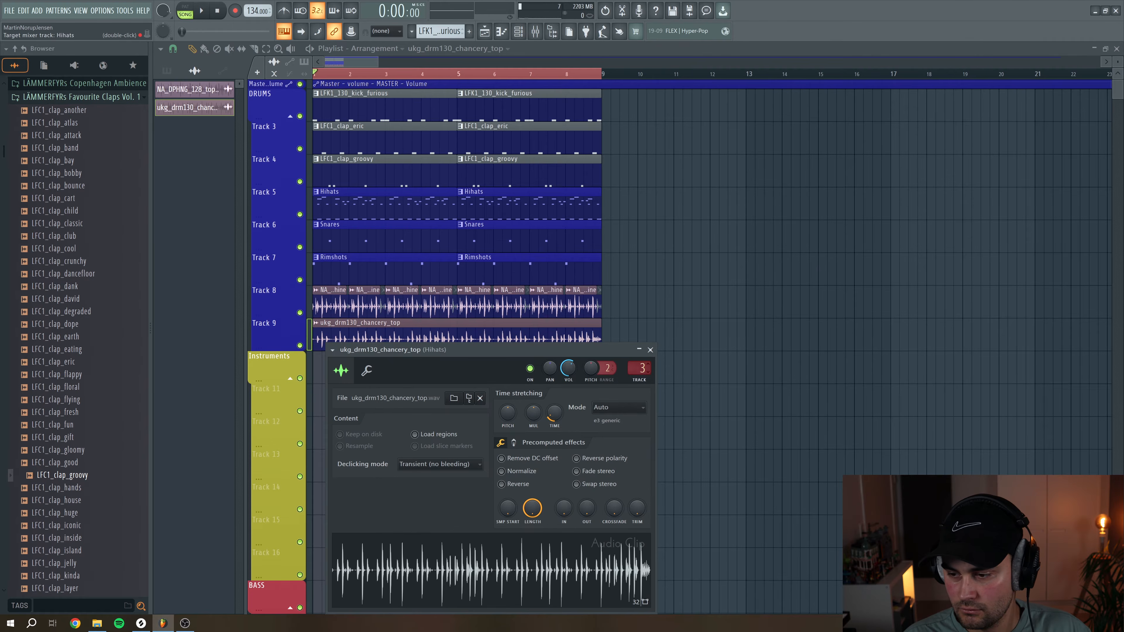
Lower the chancery top loop's channel volume to 50% during playback and move its second clip one beat earlier, to 4:13:00
{"action": "key", "text": "space"}
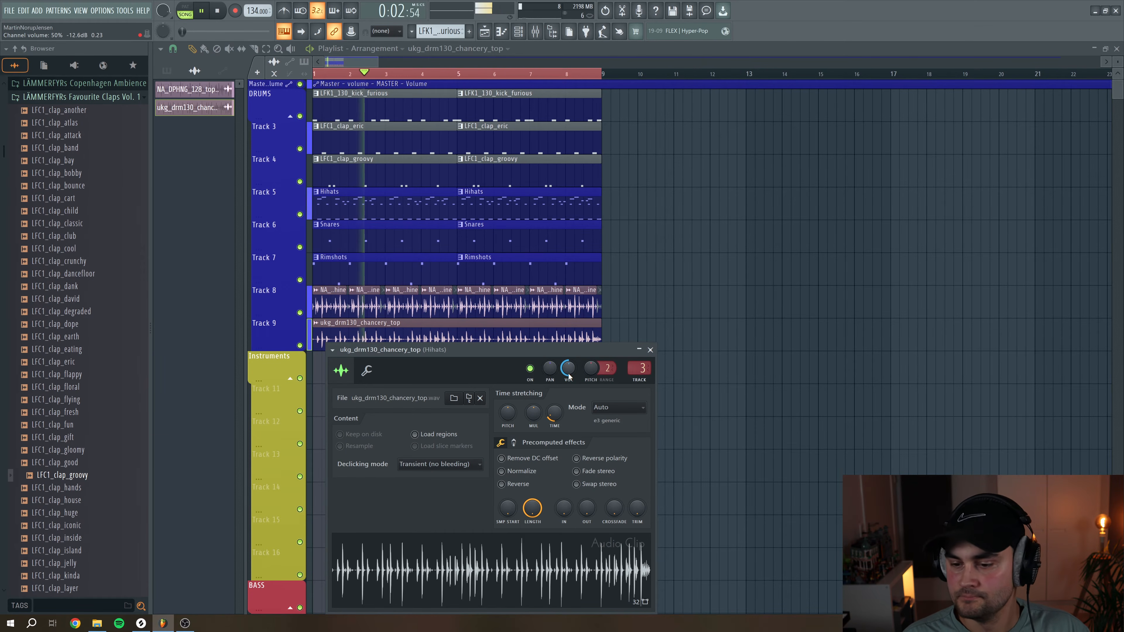
{"action": "key", "text": "space"}
{"action": "key", "text": "Escape"}
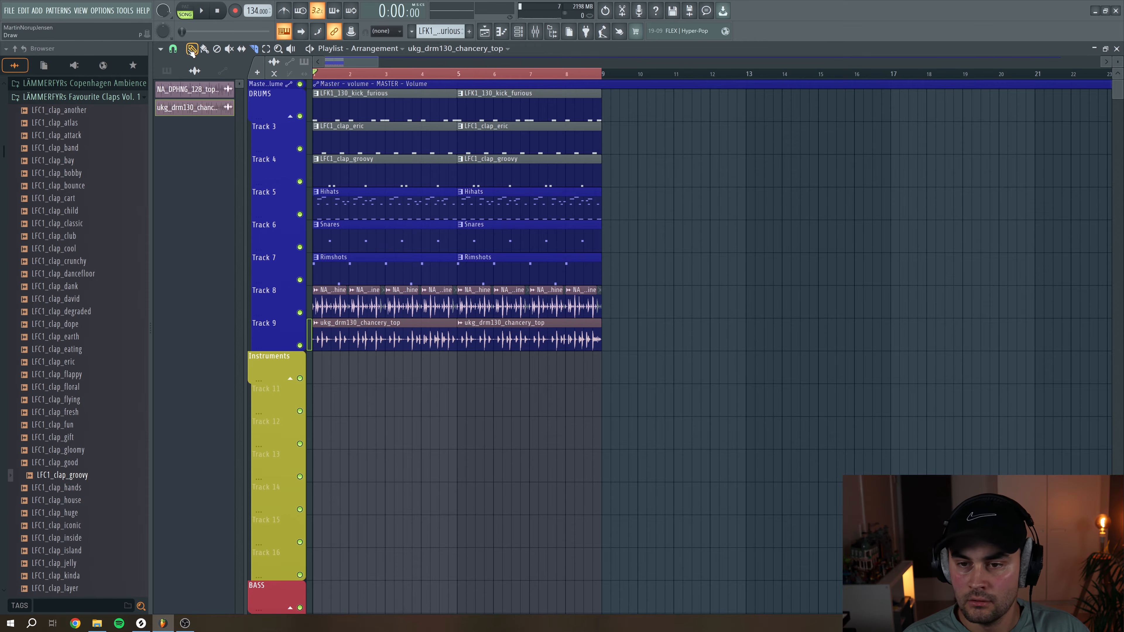
{"action": "right_click", "coordinate": [590, 335]}
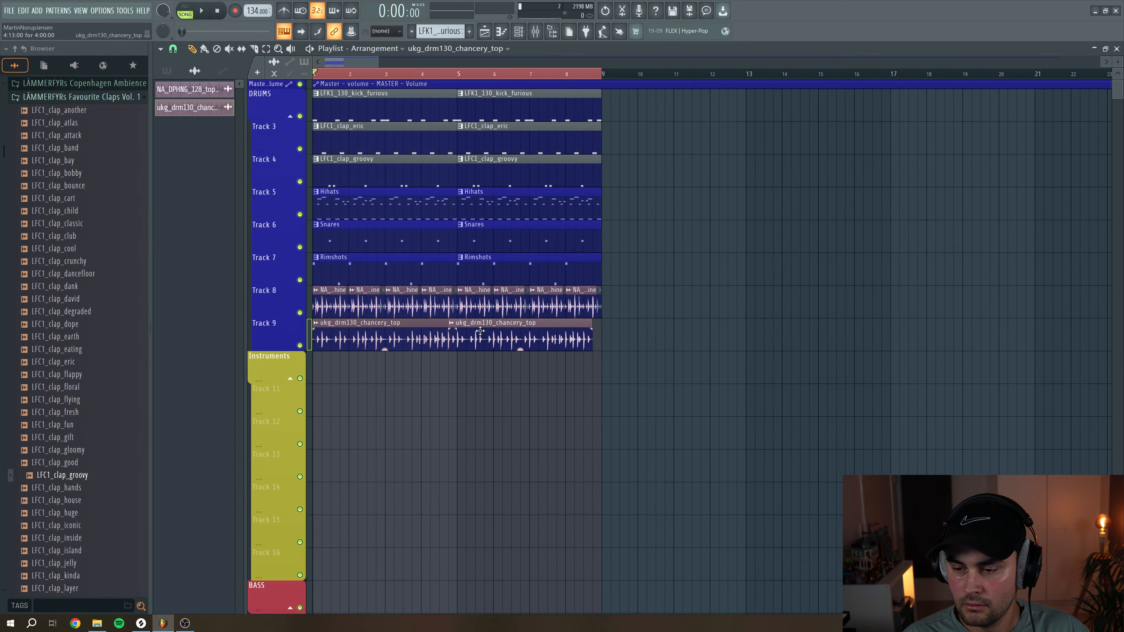
Open the mixer and insert Solid Bus Comp in slot 3 of the Drum bus
{"action": "key", "text": "F9"}
{"action": "left_click", "coordinate": [565, 318]}
{"action": "left_click", "coordinate": [950, 353]}
{"action": "left_click", "coordinate": [955, 390]}
{"action": "left_click_drag", "start_coordinate": [287, 138], "coordinate": [316, 175]}
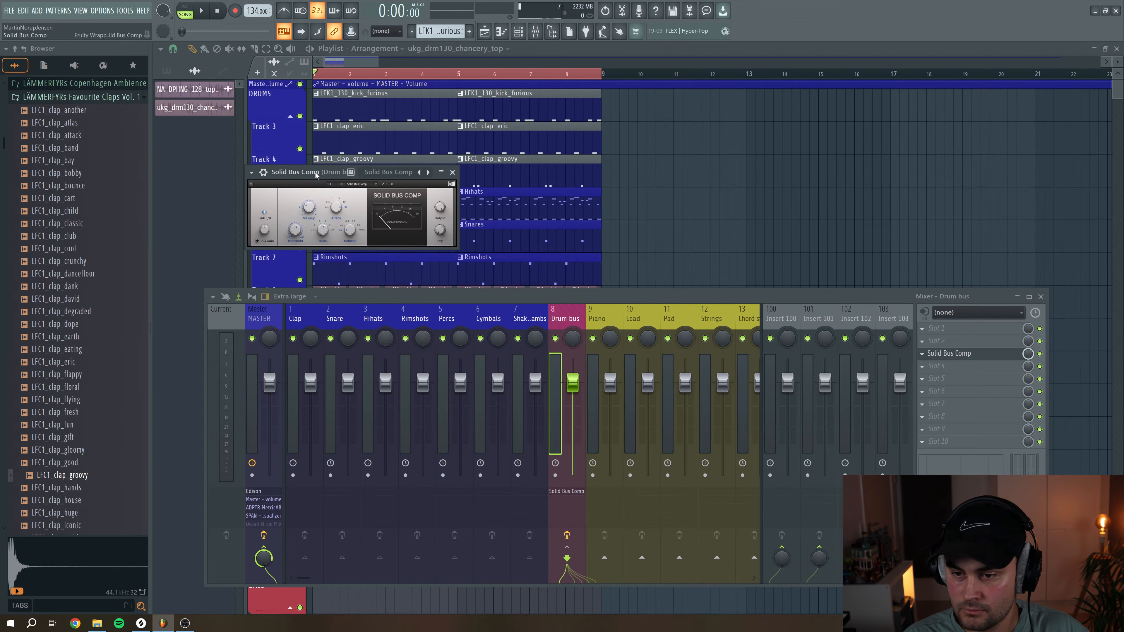
Play the drums and lower the Hihats mixer fader to -5.2 dB
{"action": "key", "text": "space"}
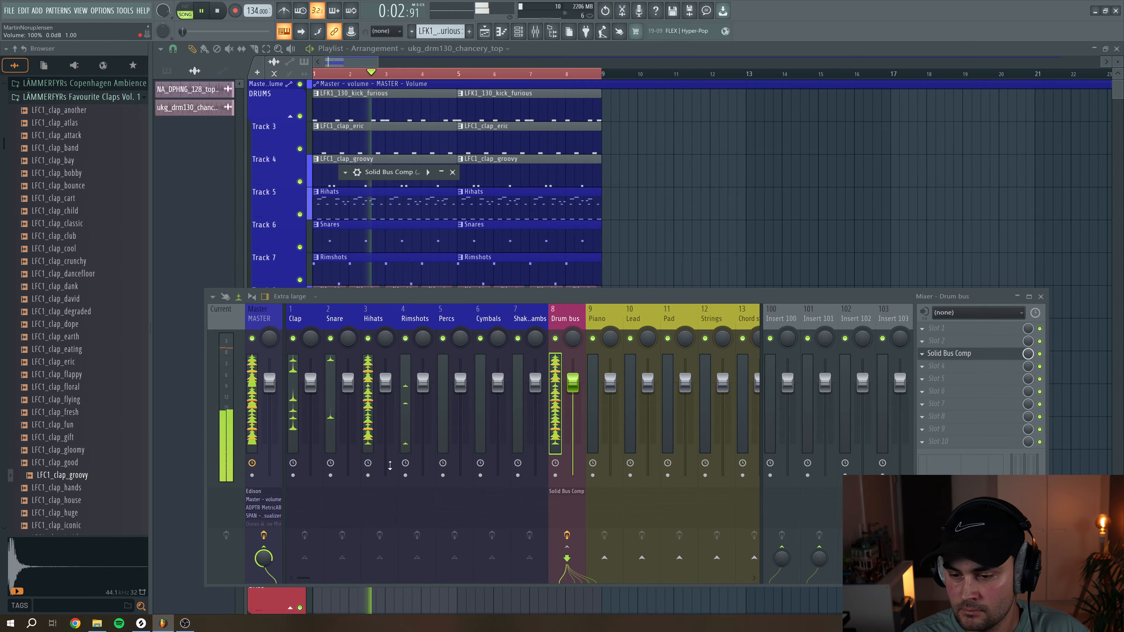
{"action": "key", "text": "space"}
{"action": "left_click_drag", "start_coordinate": [385, 381], "coordinate": [385, 405]}
{"action": "key", "text": "space"}
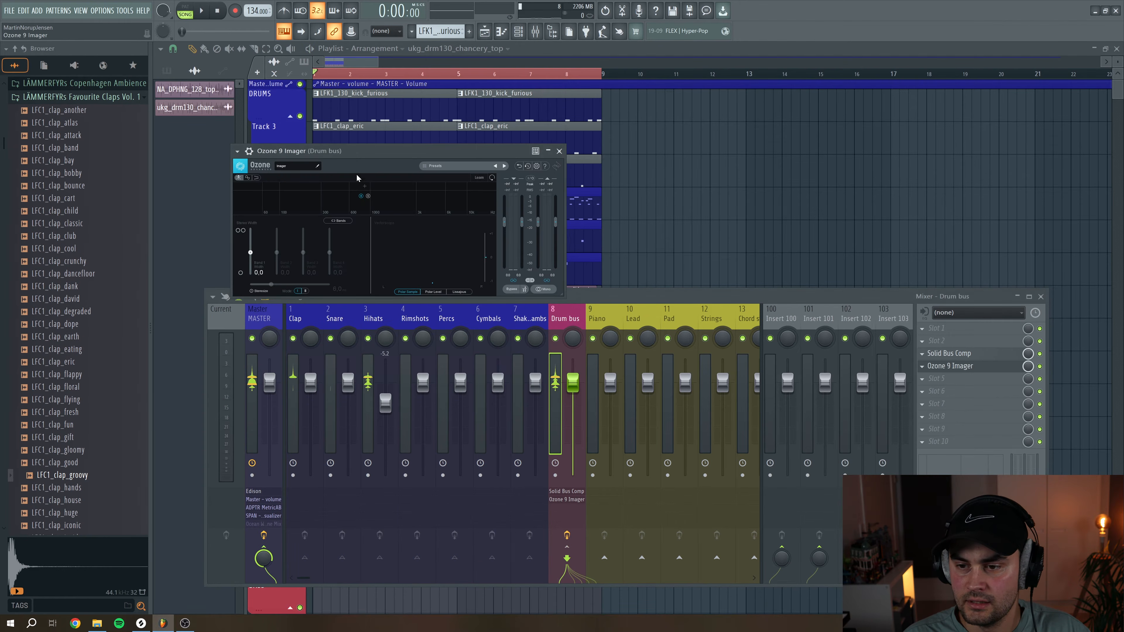
Load Ozone 9 Imager on the Drum bus, enable its Stereoizer and set the four band widths to -100, 27.8, 45.6 and 48.1
{"action": "left_click_drag", "start_coordinate": [355, 152], "coordinate": [366, 147]}
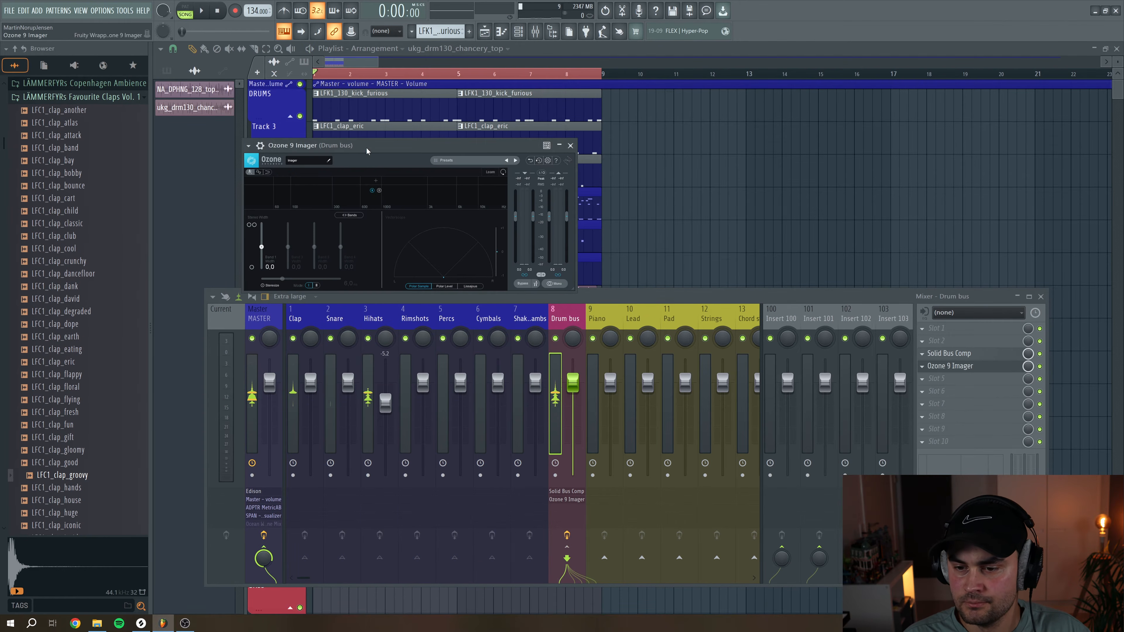
{"action": "left_click", "coordinate": [319, 182]}
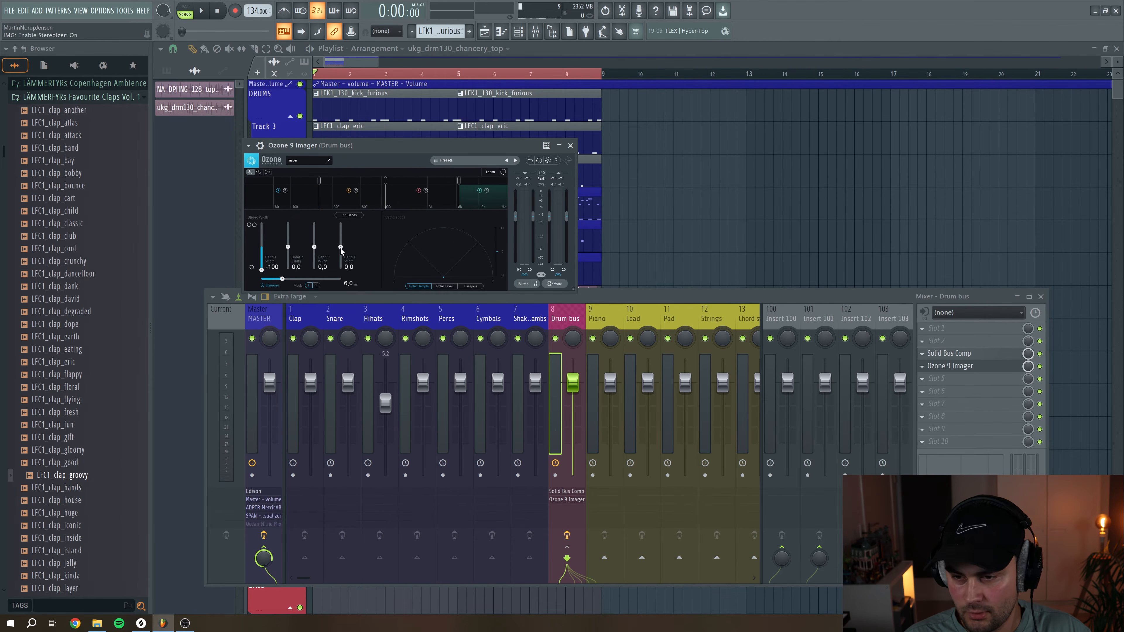
{"action": "left_click_drag", "start_coordinate": [314, 247], "coordinate": [315, 240]}
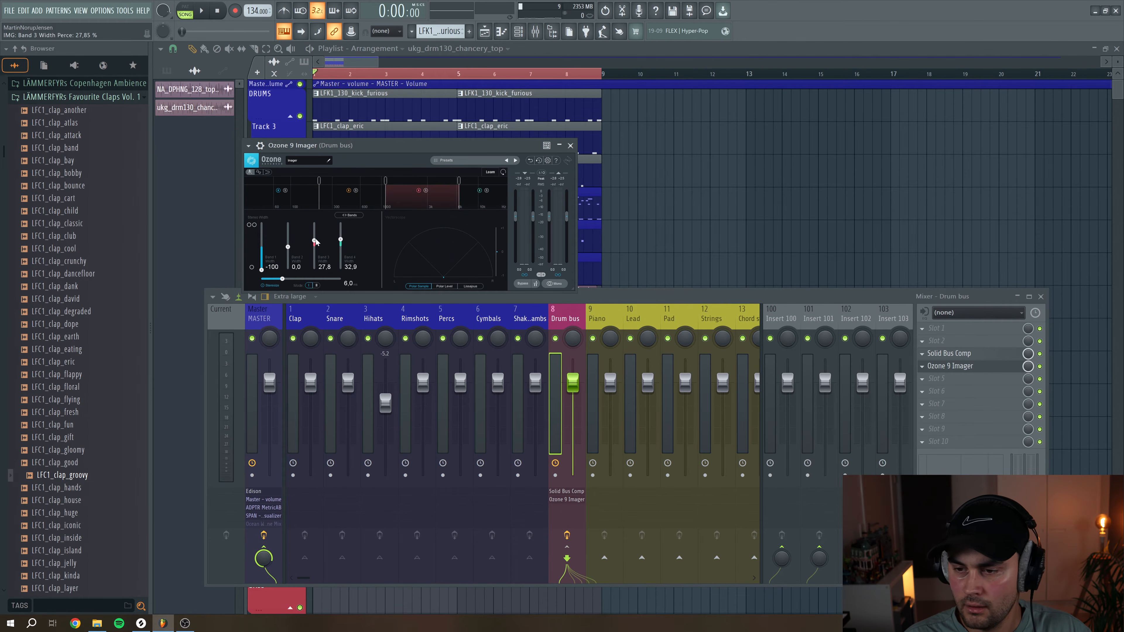
{"action": "key", "text": "space"}
{"action": "left_click_drag", "start_coordinate": [288, 246], "coordinate": [288, 240]}
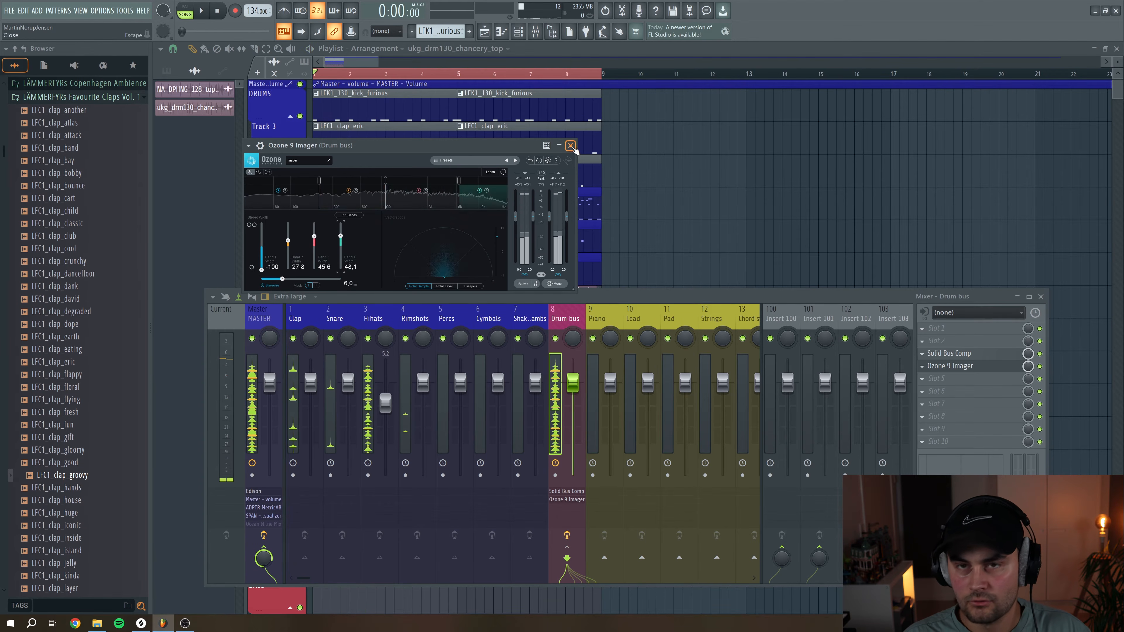
{"action": "left_click", "coordinate": [572, 147]}
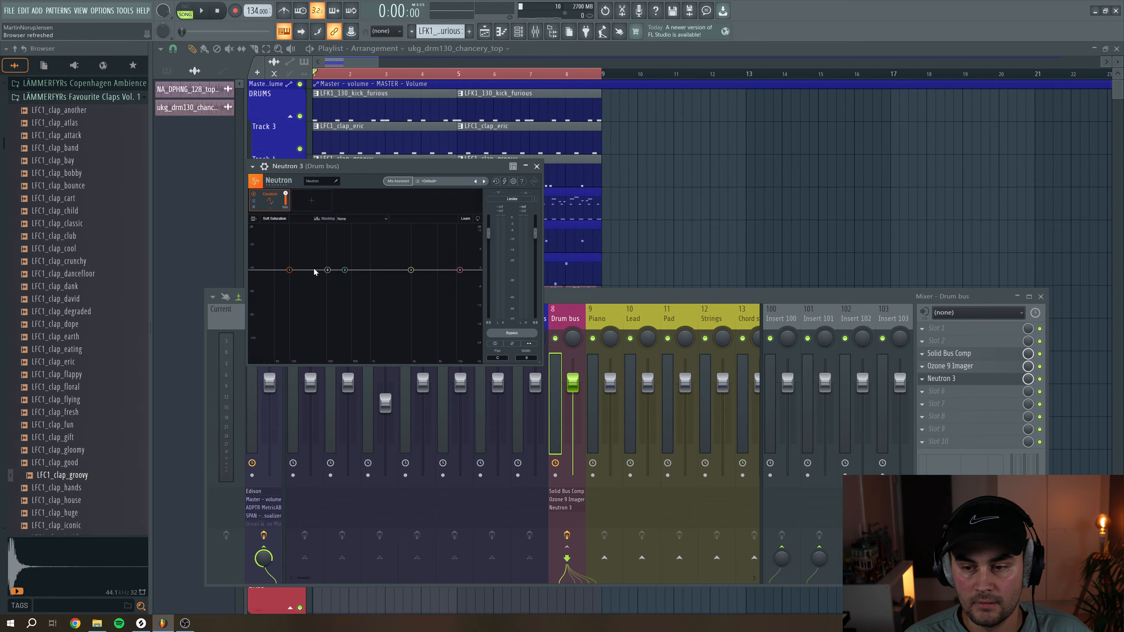
Load Neutron 3 on the Drum bus and apply a Flat Highpass filter at about 182 Hz
{"action": "left_click", "coordinate": [289, 270]}
{"action": "left_click", "coordinate": [317, 285]}
{"action": "key", "text": "space"}
{"action": "left_click_drag", "start_coordinate": [289, 273], "coordinate": [309, 271]}
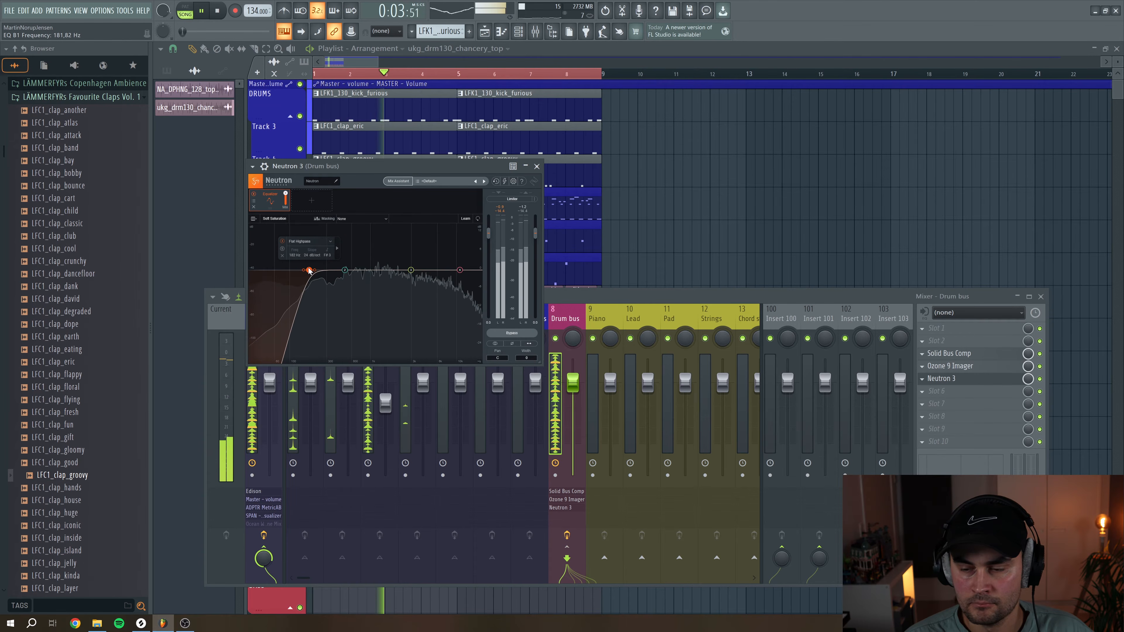
{"action": "key", "text": "space"}
Add a slight Analog High Shelf boost at about 8379 Hz in the Drum bus Neutron EQ and listen to it
{"action": "left_click", "coordinate": [460, 270]}
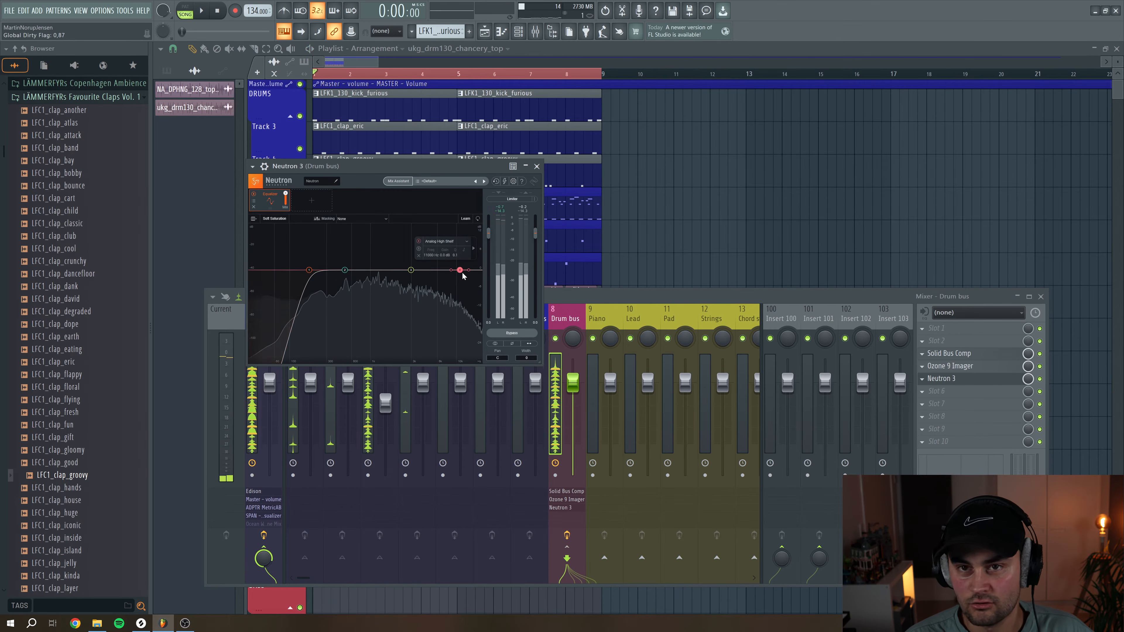
{"action": "left_click_drag", "start_coordinate": [463, 275], "coordinate": [452, 271]}
{"action": "key", "text": "space"}
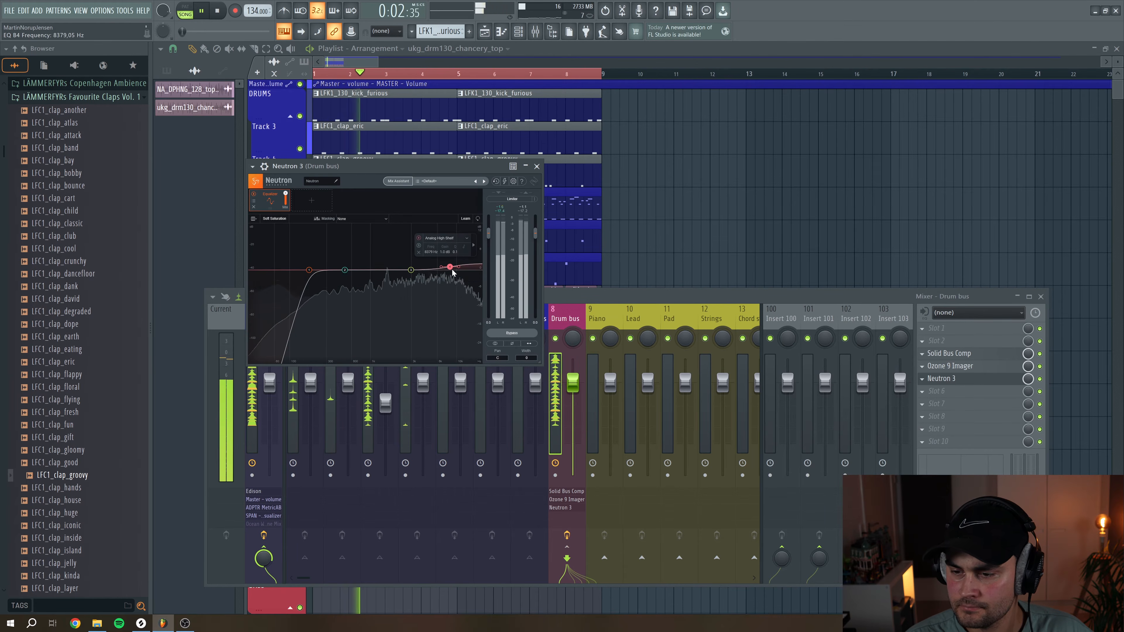
Close the Neutron 3 window and lower the Drum bus fader to -1.1 dB, checking it by playback
{"action": "left_click", "coordinate": [309, 270]}
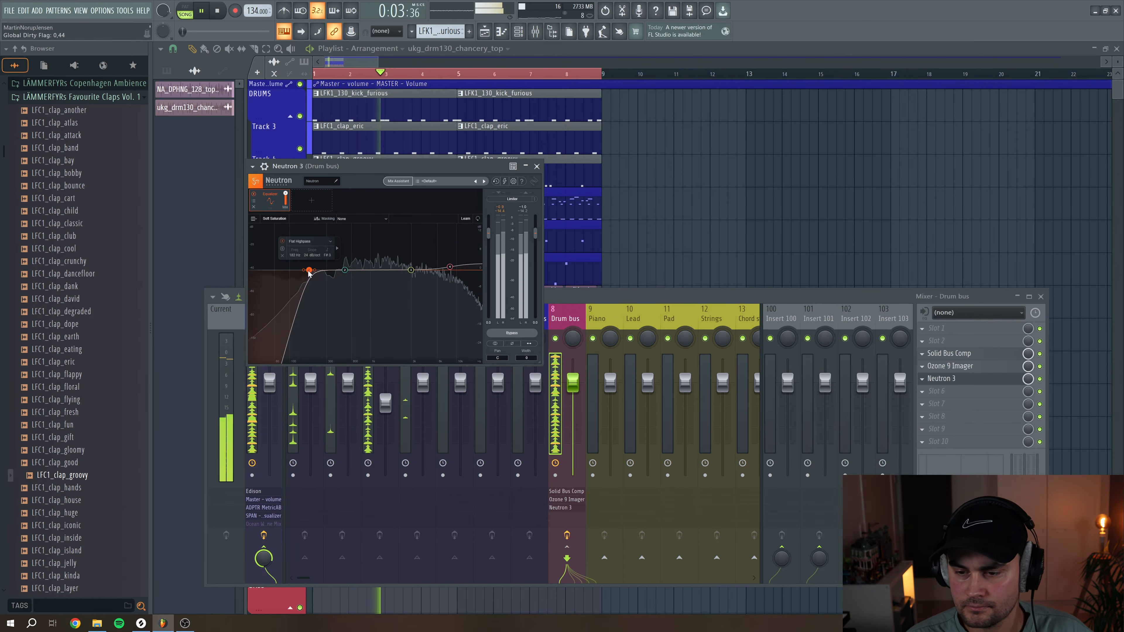
{"action": "left_click", "coordinate": [537, 166]}
{"action": "key", "text": "space"}
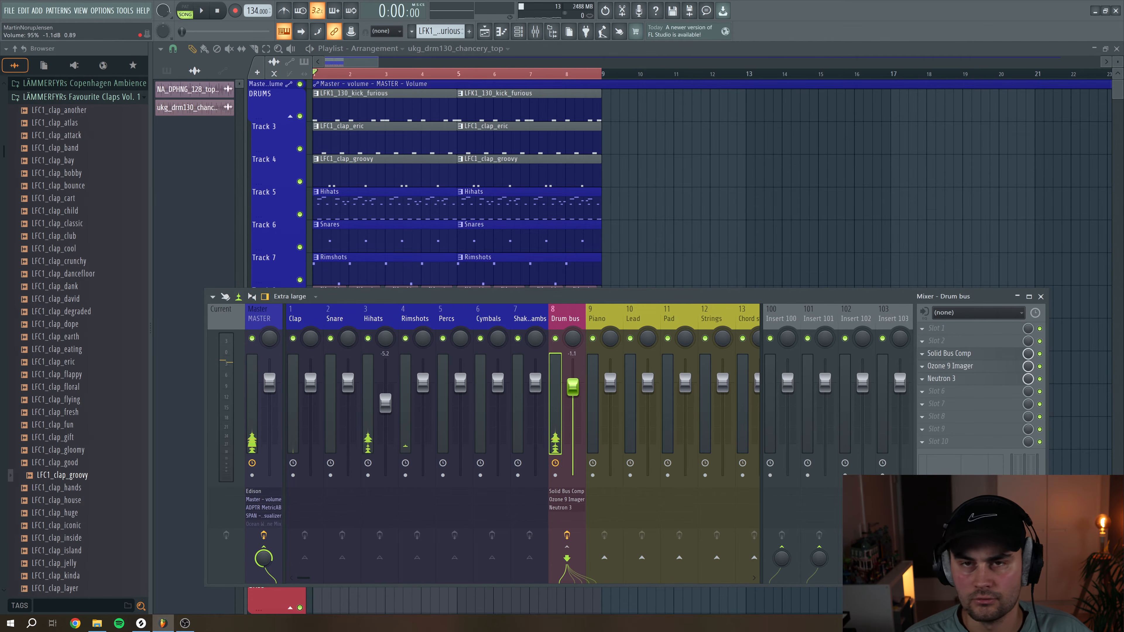
Listen to the processed drum arrangement and hide the mixer
{"action": "key", "text": "space"}
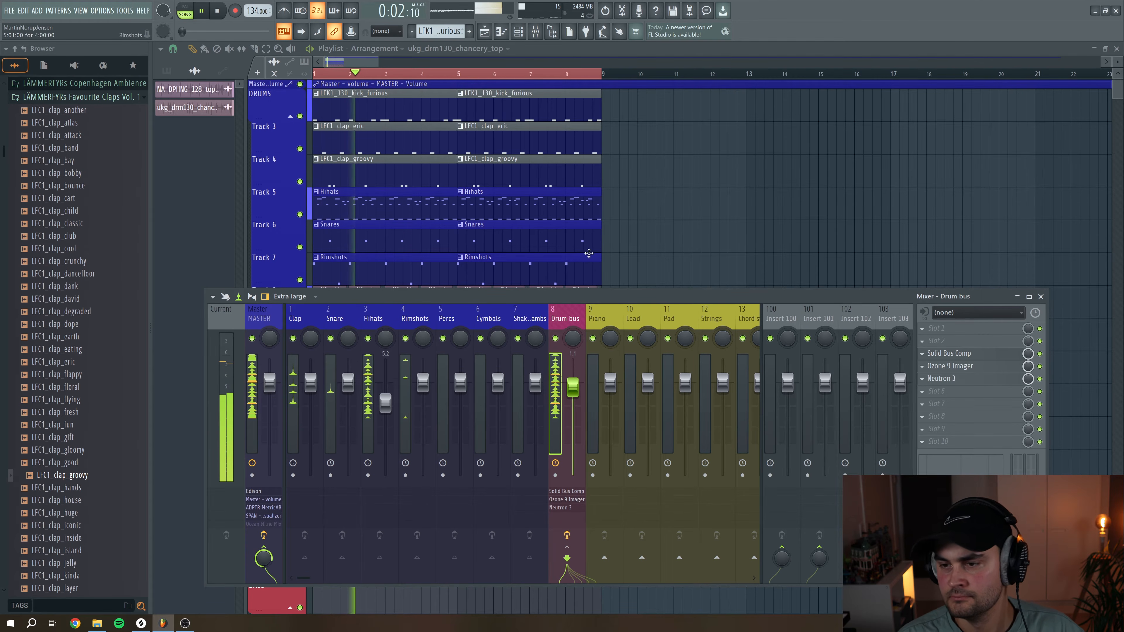
{"action": "key", "text": "F9"}
{"action": "key", "text": "space"}
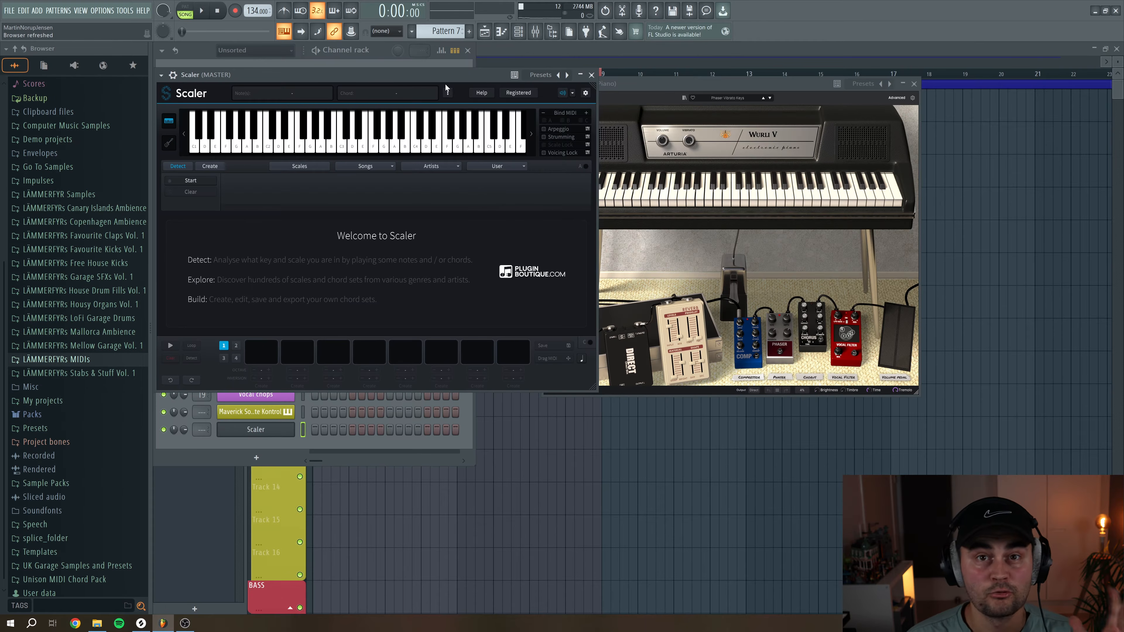
Filter Scaler's scales to the D#/Eb Minor scale and audition its diatonic chords
{"action": "left_click_drag", "start_coordinate": [442, 89], "coordinate": [449, 89]}
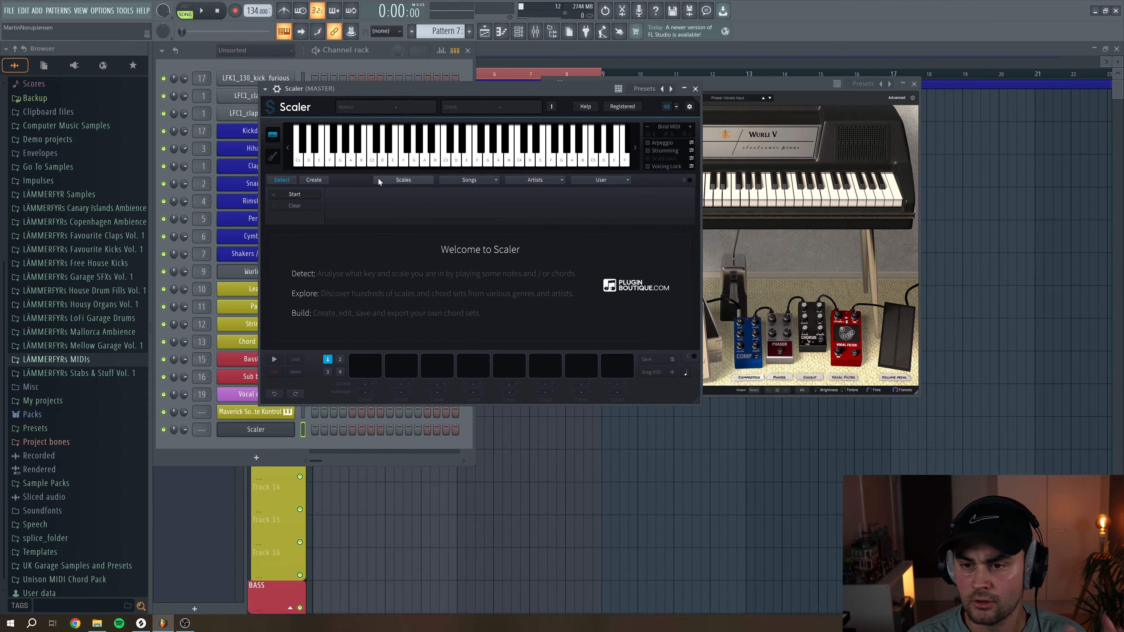
{"action": "left_click", "coordinate": [397, 181]}
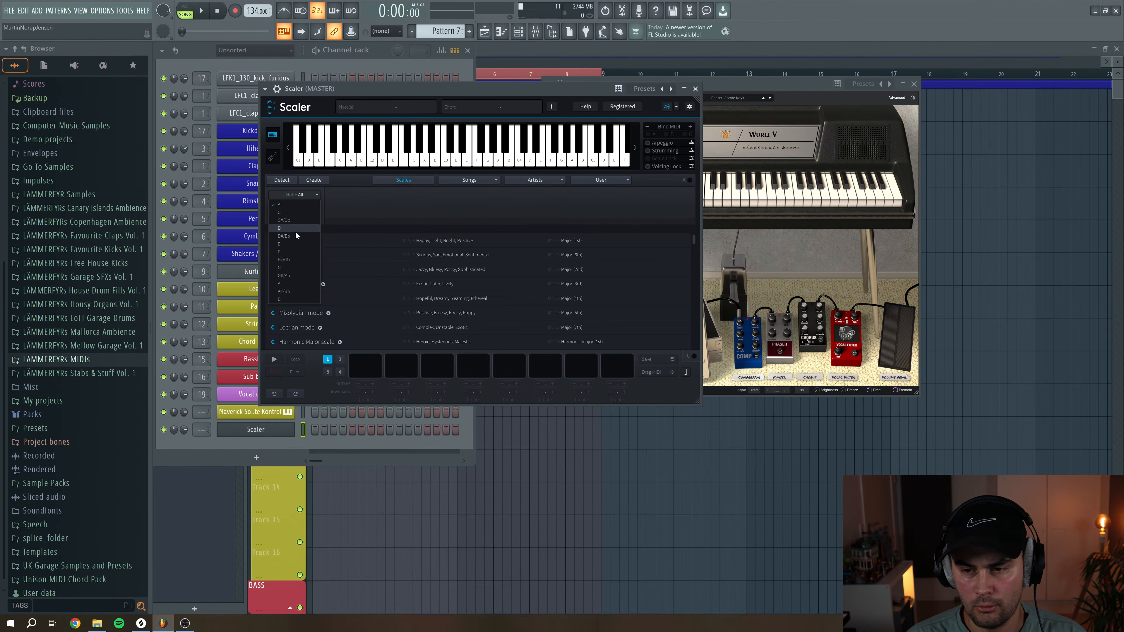
{"action": "left_click", "coordinate": [306, 211]}
{"action": "left_click", "coordinate": [304, 234]}
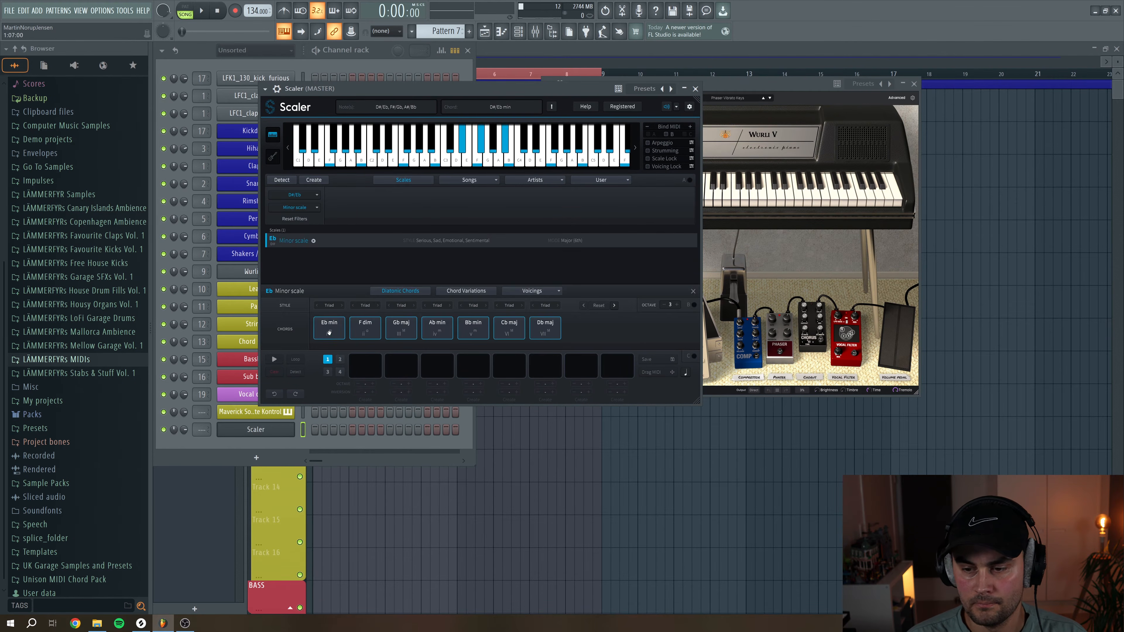
{"action": "left_click", "coordinate": [441, 328]}
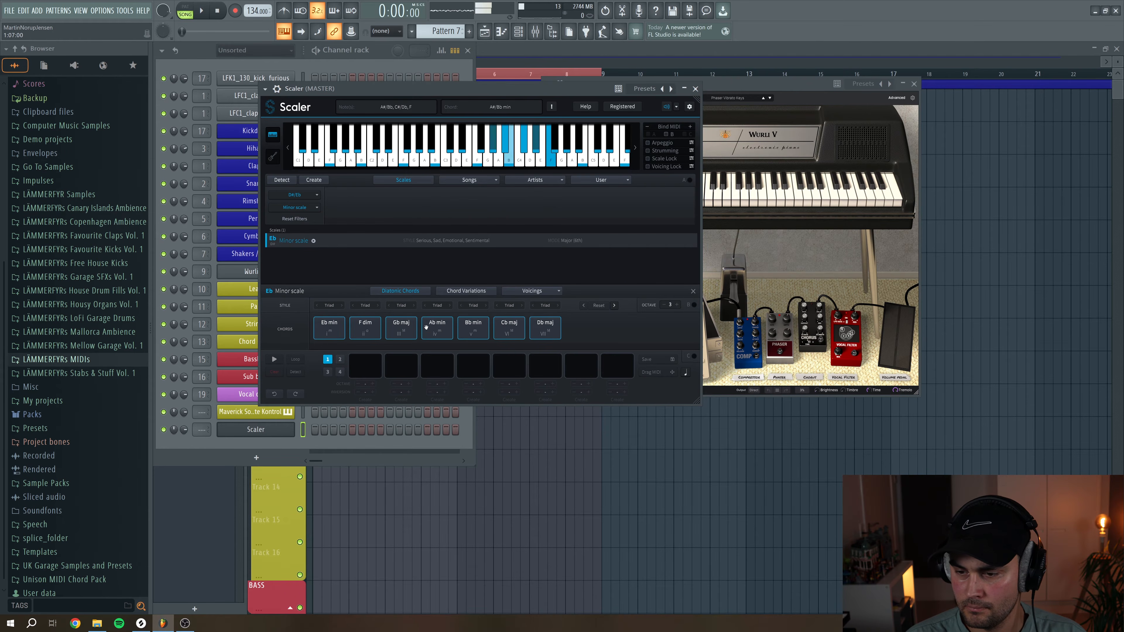
Replace the first chord of the Scaler progression with the Eb min7 chord variation and audition it
{"action": "left_click", "coordinate": [469, 291]}
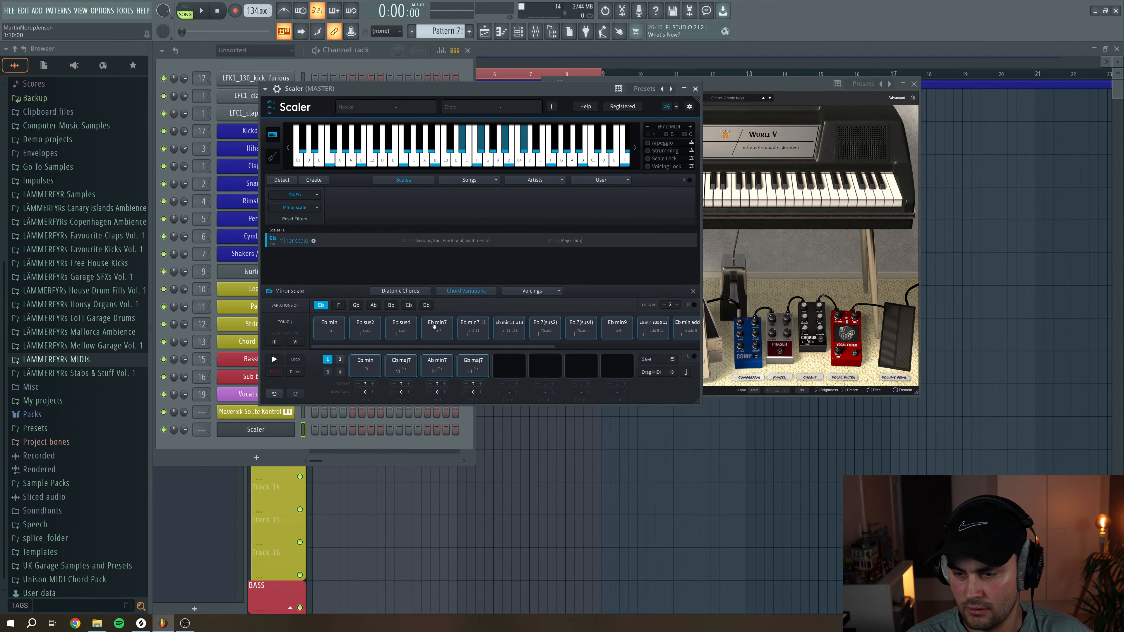
{"action": "left_click_drag", "start_coordinate": [435, 327], "coordinate": [367, 368]}
{"action": "left_click", "coordinate": [366, 368]}
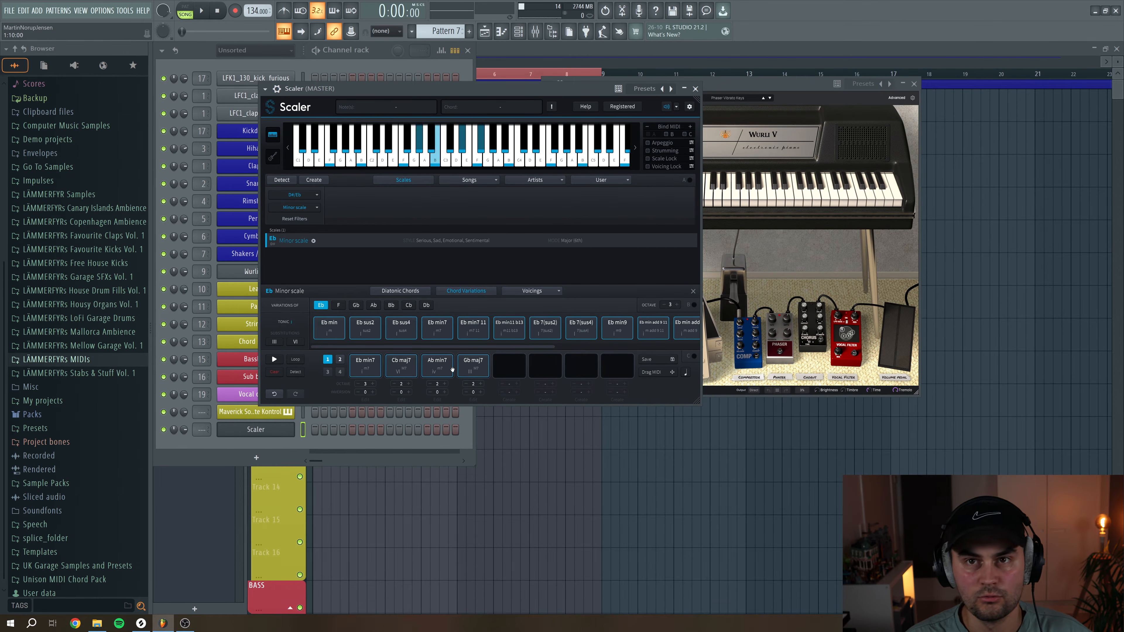
Transfer the Scaler progression's MIDI onto the Wurli V2 channel in Pattern 7 and open its notes in the piano roll during pattern playback
{"action": "left_click_drag", "start_coordinate": [659, 382], "coordinate": [931, 345]}
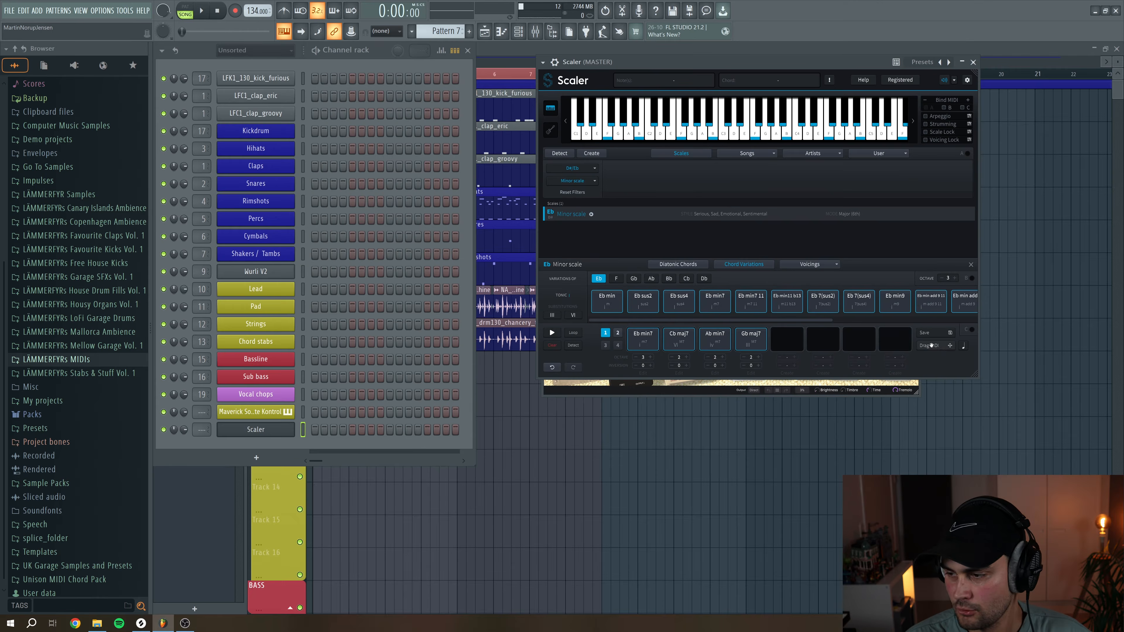
{"action": "left_click_drag", "start_coordinate": [294, 286], "coordinate": [304, 271]}
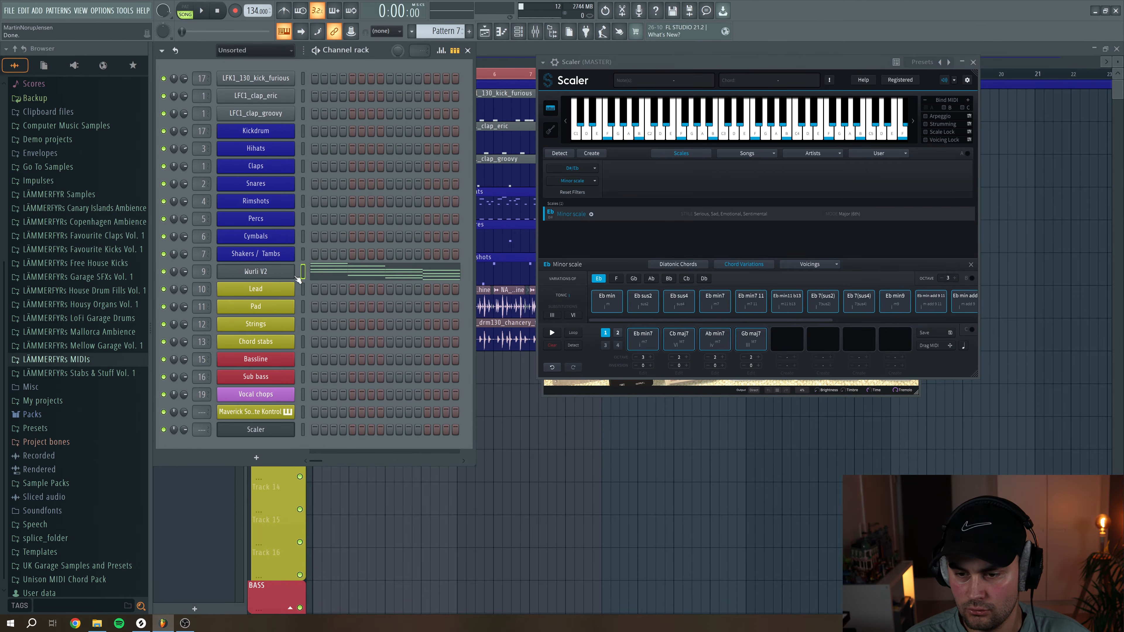
{"action": "left_click", "coordinate": [266, 272]}
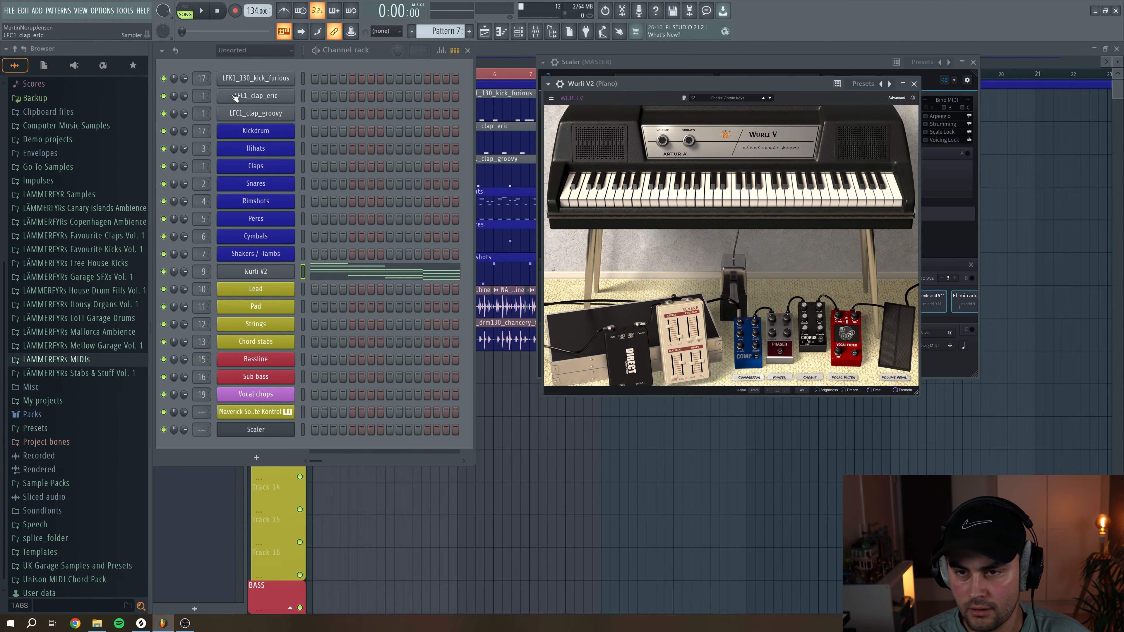
{"action": "left_click", "coordinate": [191, 10]}
{"action": "left_click", "coordinate": [345, 272]}
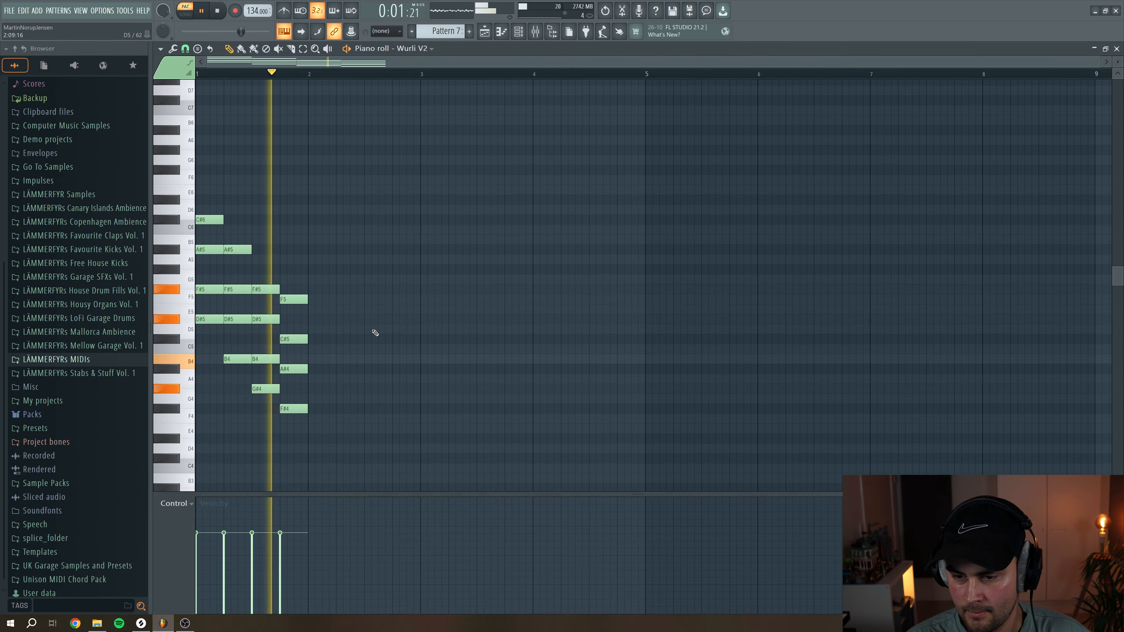
Stretch and shift the four Wurli V2 chords into a syncopated two-bar rhythm and duplicate them into bars 3 and 4
{"action": "left_click_drag", "start_coordinate": [358, 434], "coordinate": [293, 243]}
{"action": "left_click_drag", "start_coordinate": [201, 163], "coordinate": [251, 382]}
{"action": "key", "text": "space"}
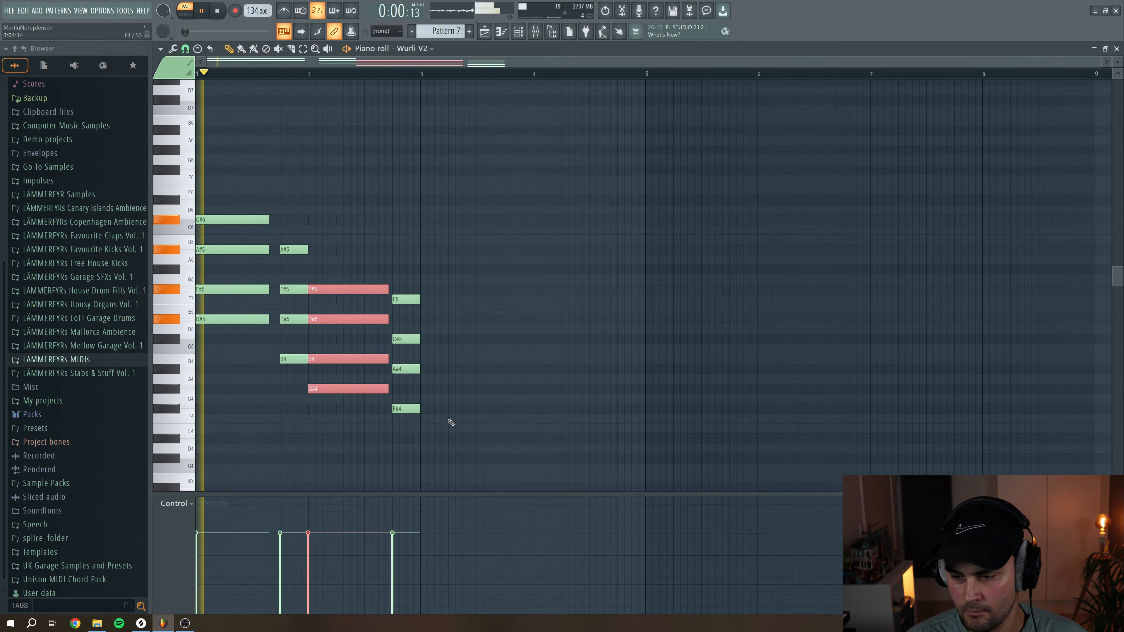
{"action": "left_click", "coordinate": [466, 418], "text": "ctrl"}
{"action": "key", "text": "space"}
{"action": "key", "text": "ctrl+a"}
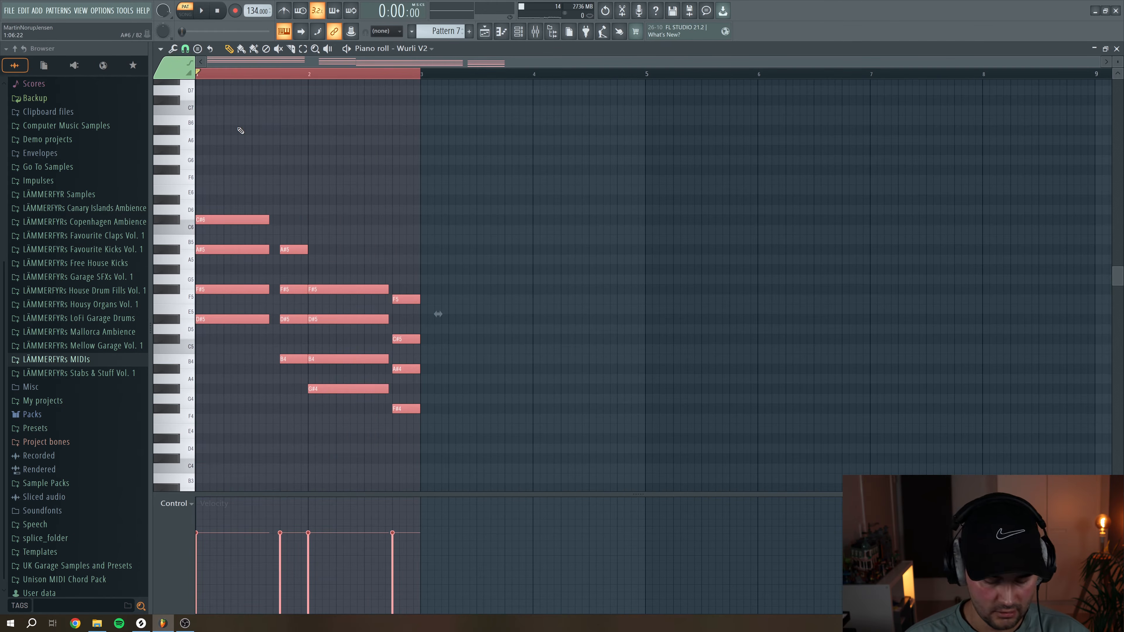
{"action": "key", "text": "ctrl+b"}
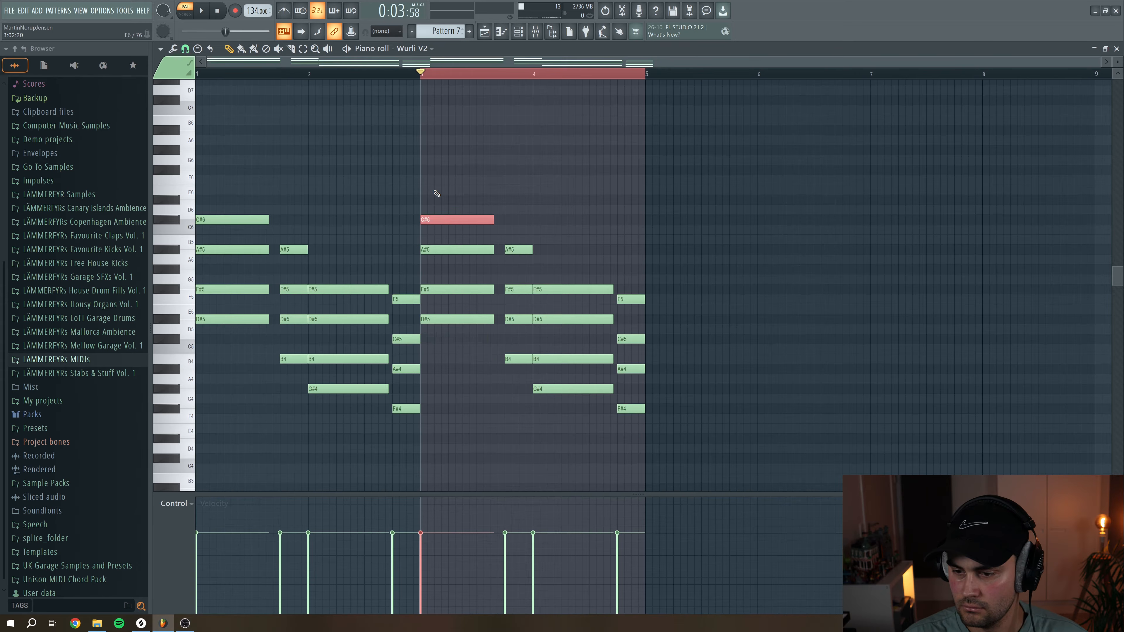
Lower the C#6 top notes of the chords starting bars 1 and 3 by one octave and listen to the pattern
{"action": "key", "text": "ctrl+Down"}
{"action": "left_click", "coordinate": [230, 219], "text": "ctrl"}
{"action": "key", "text": "ctrl+Down"}
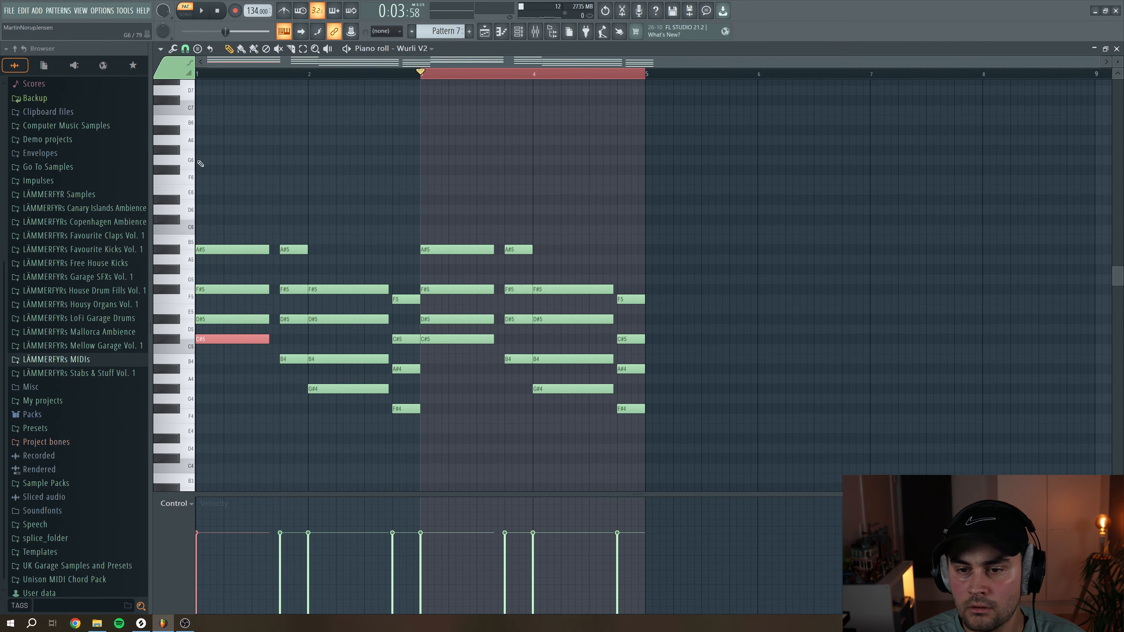
{"action": "key", "text": "ctrl+a"}
{"action": "key", "text": "space"}
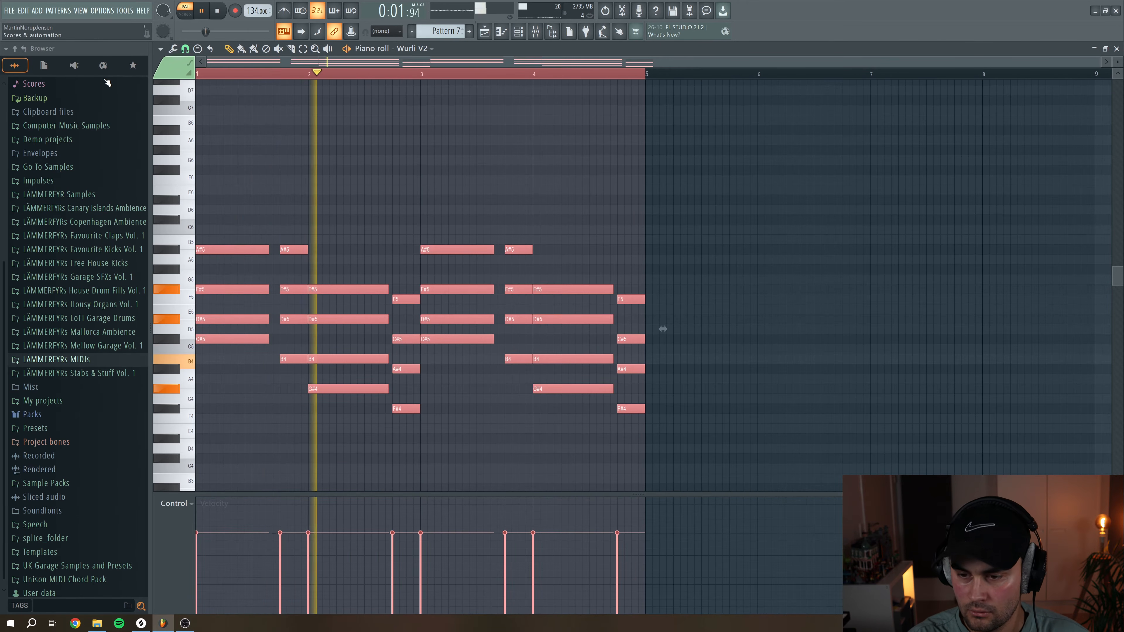
{"action": "key", "text": "space"}
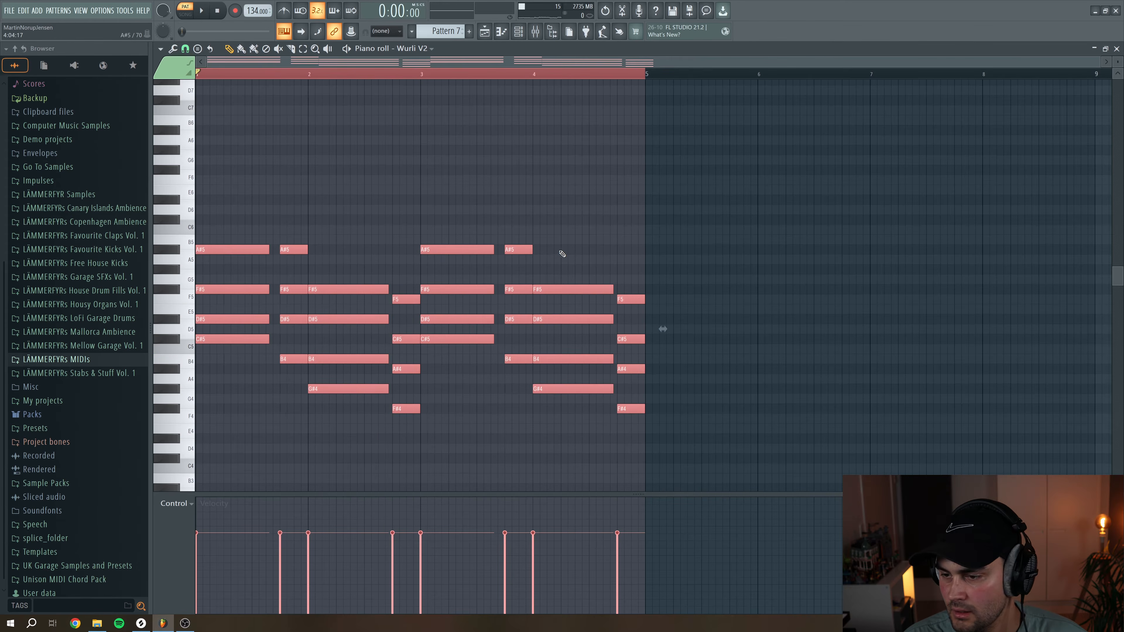
Add overlapping D#6, C#6 and A#5 melody notes above the chords in bar 4 and listen to the pattern
{"action": "left_click", "coordinate": [562, 254]}
{"action": "left_click_drag", "start_coordinate": [562, 251], "coordinate": [575, 219]}
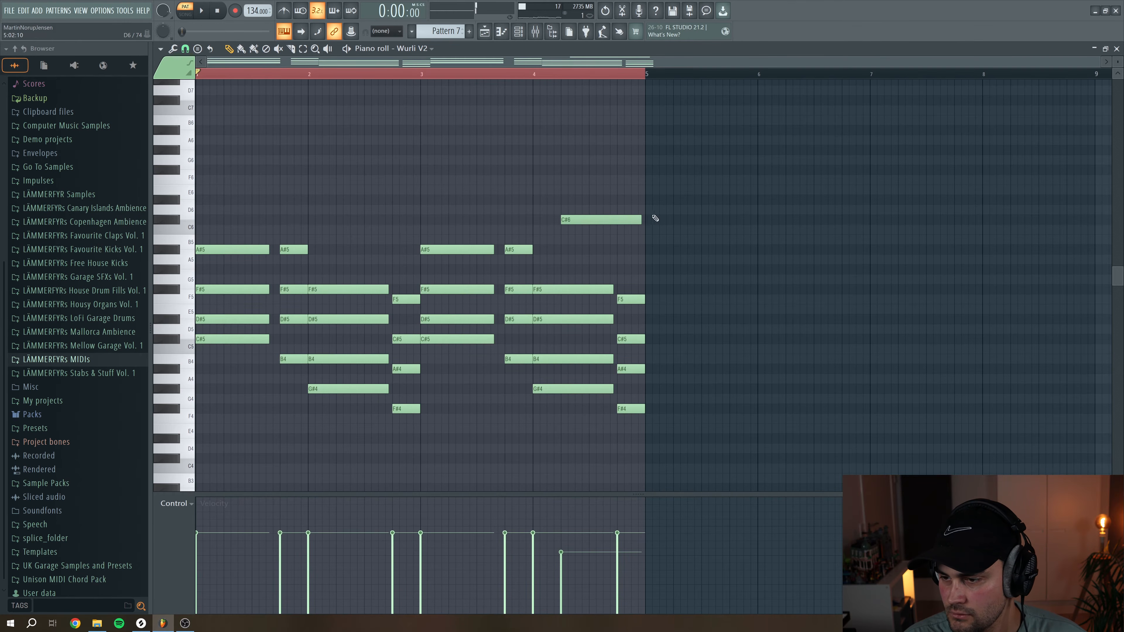
{"action": "left_click", "coordinate": [535, 199]}
{"action": "left_click_drag", "start_coordinate": [640, 219], "coordinate": [645, 249]}
{"action": "left_click", "coordinate": [590, 249]}
{"action": "left_click", "coordinate": [504, 72]}
{"action": "key", "text": "space"}
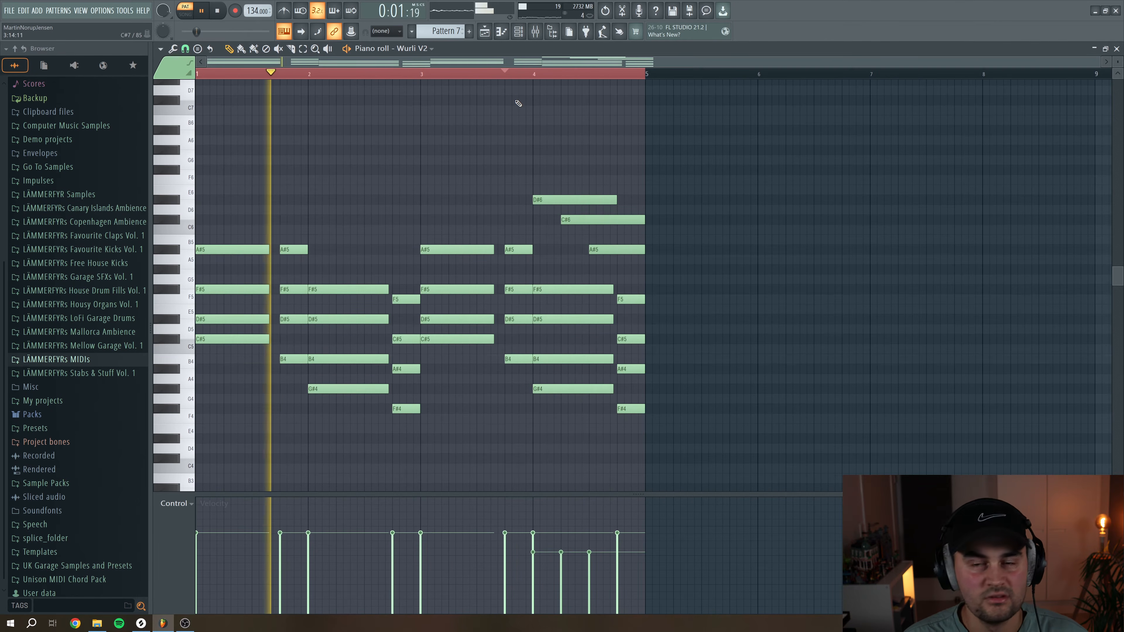
{"action": "key", "text": "space"}
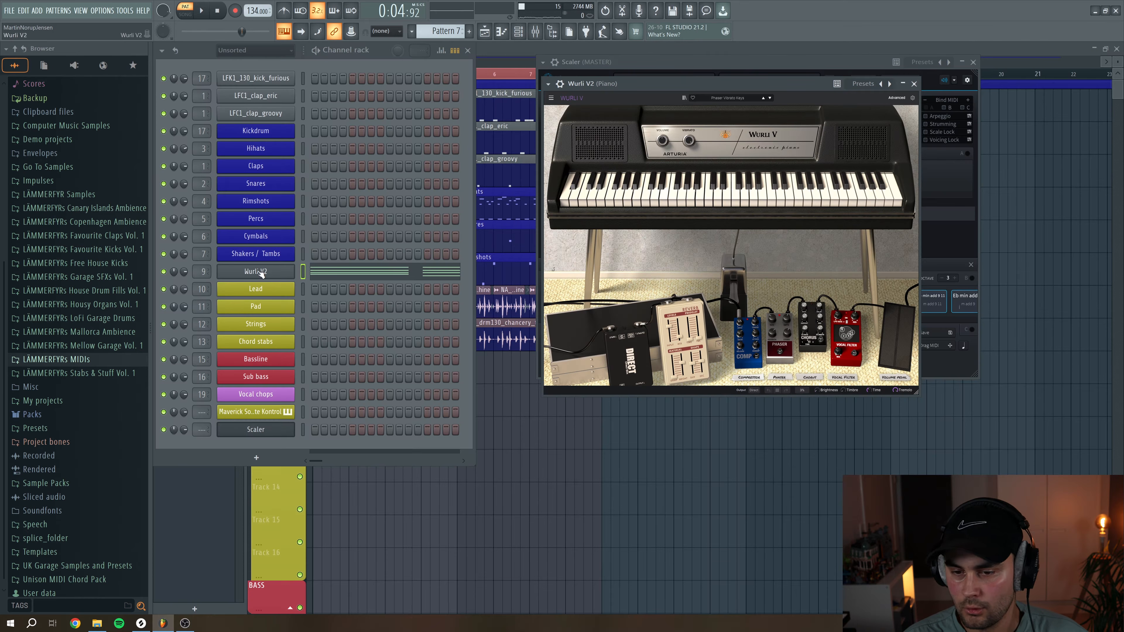
Set the Wurli V2 channel volume to 99% and load RC-20 Retro Color in slot 2 of the Piano mixer insert
{"action": "left_click_drag", "start_coordinate": [184, 272], "coordinate": [184, 266]}
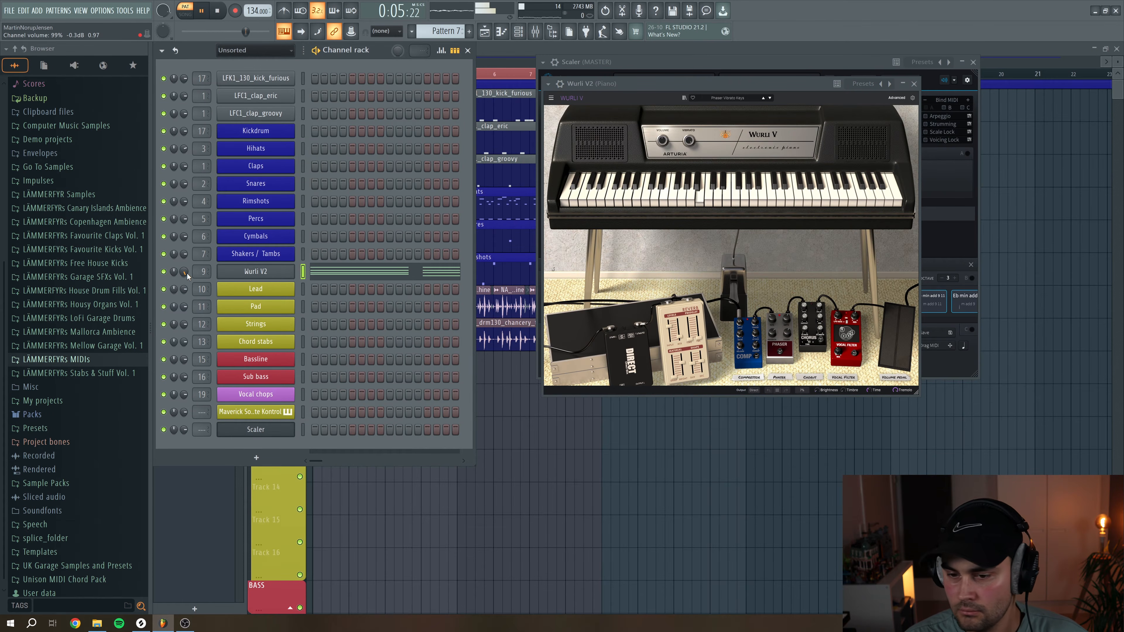
{"action": "key", "text": "space"}
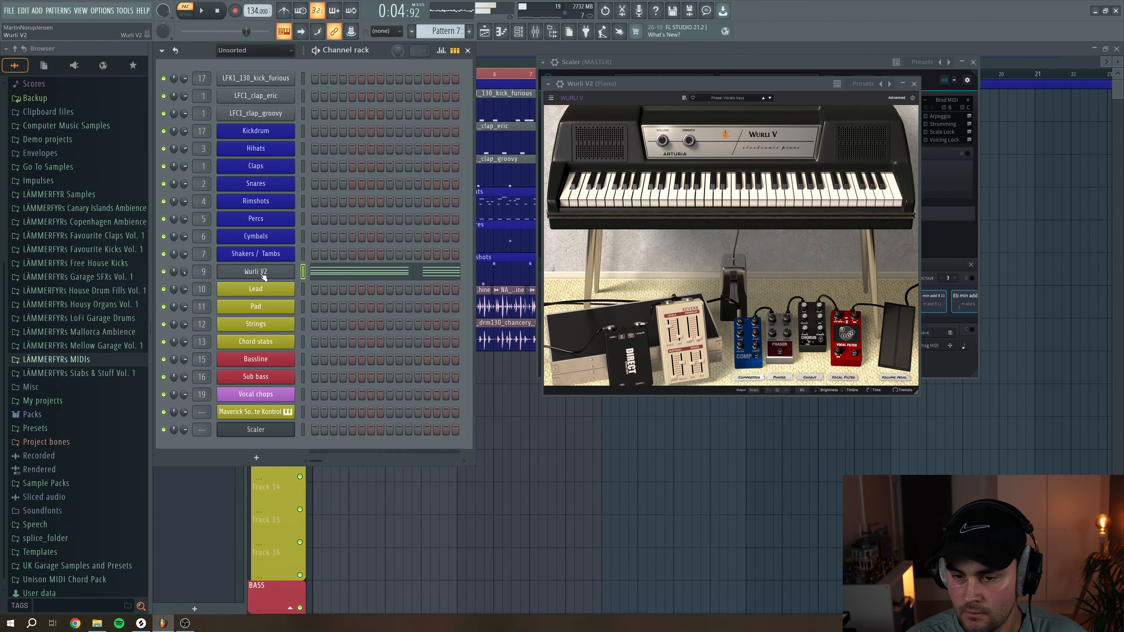
{"action": "double_click", "coordinate": [204, 271]}
{"action": "left_click", "coordinate": [923, 346]}
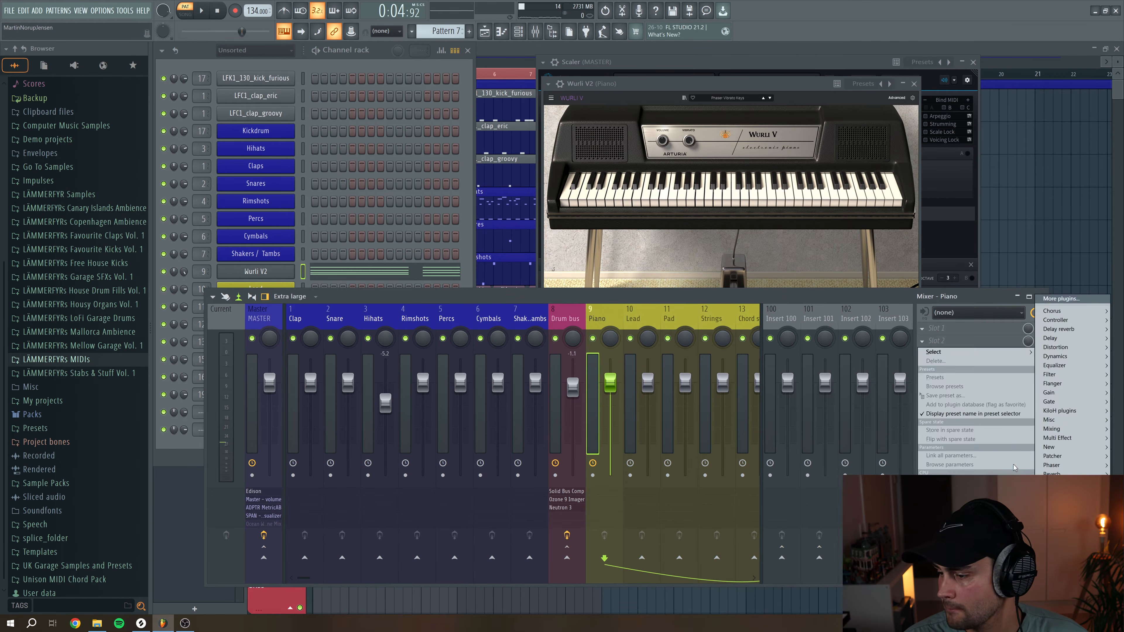
{"action": "left_click", "coordinate": [942, 363]}
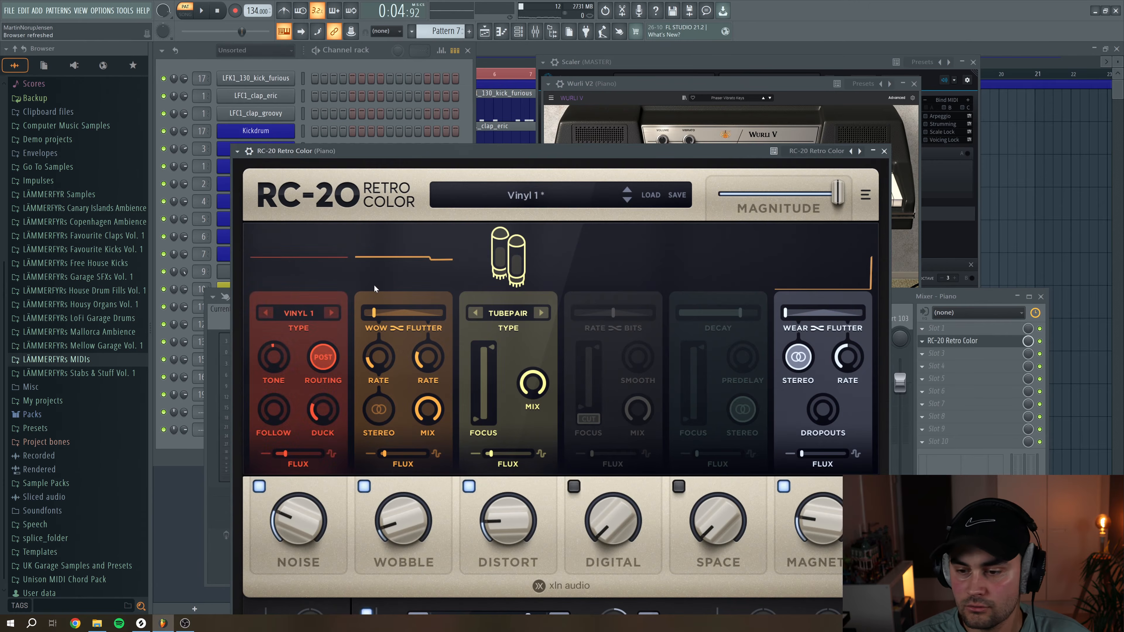
Disable RC-20's Noise module, raise its input gain to about 4.2 dB and lower its output gain slightly while listening
{"action": "key", "text": "space"}
{"action": "left_click_drag", "start_coordinate": [465, 156], "coordinate": [438, 75]}
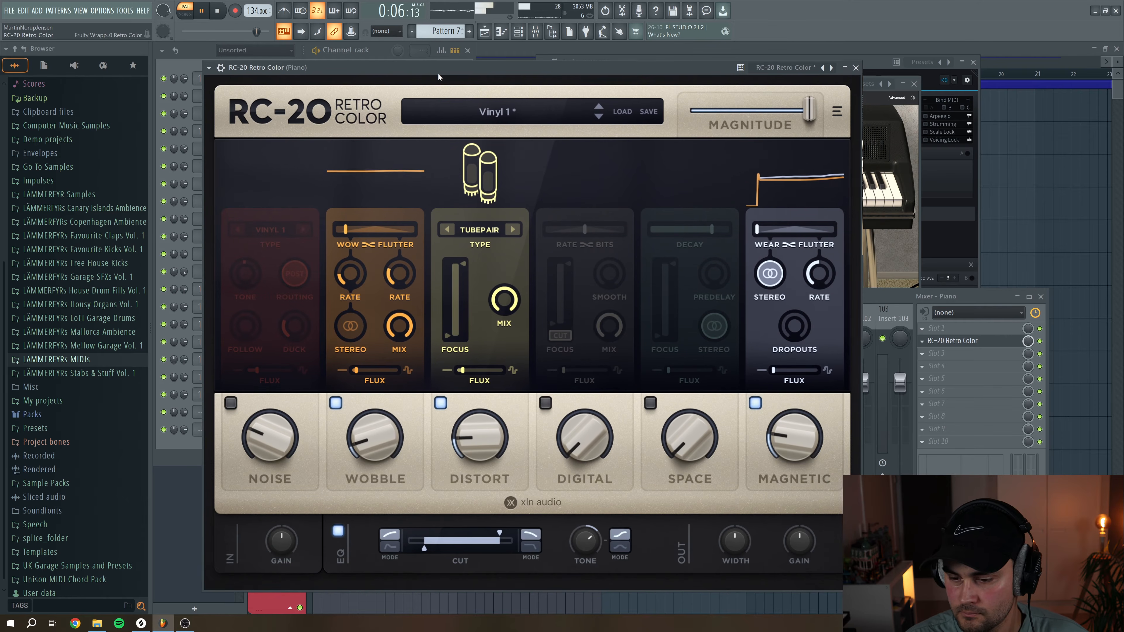
{"action": "key", "text": "space"}
{"action": "scroll", "coordinate": [293, 526], "scroll_direction": "up", "scroll_amount": 1}
{"action": "left_click_drag", "start_coordinate": [797, 569], "coordinate": [793, 574]}
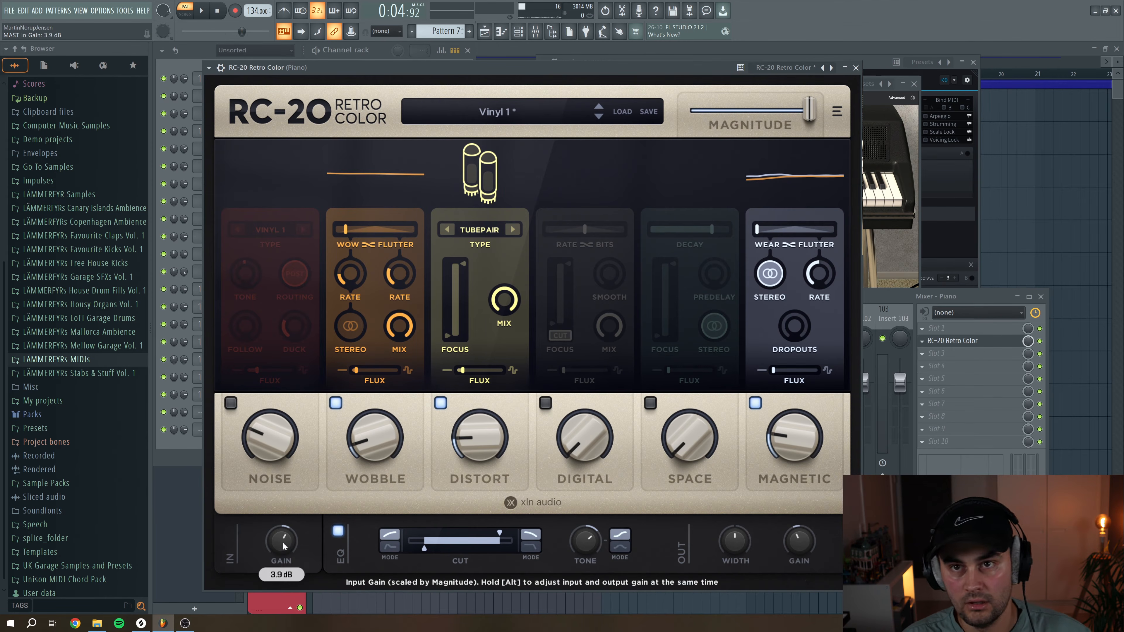
{"action": "key", "text": "space"}
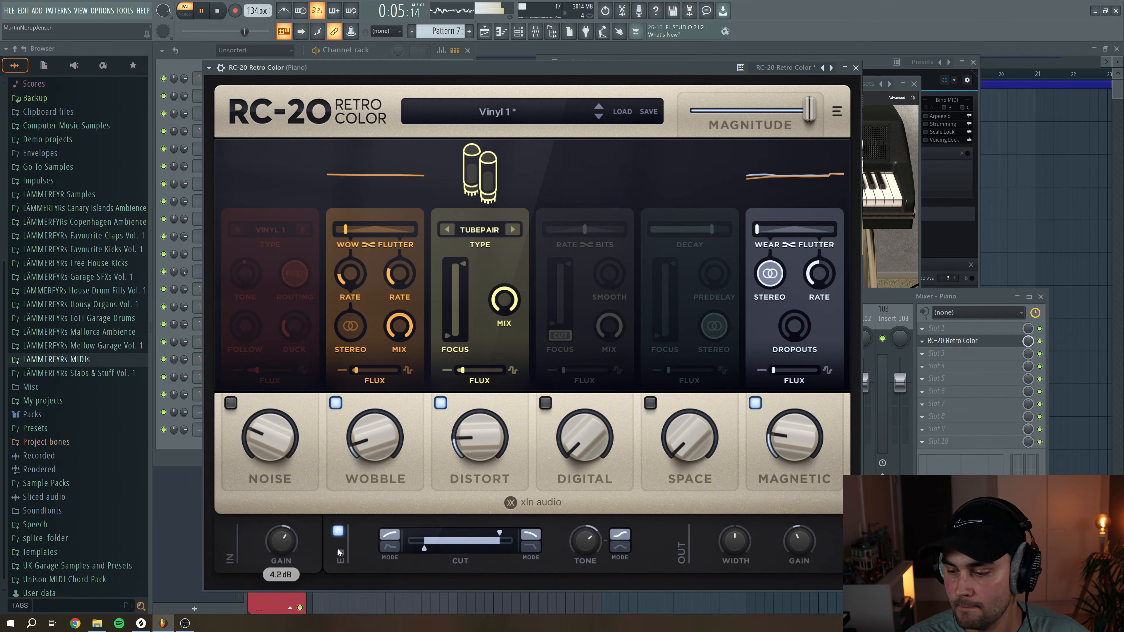
{"action": "left_click_drag", "start_coordinate": [284, 545], "coordinate": [288, 542]}
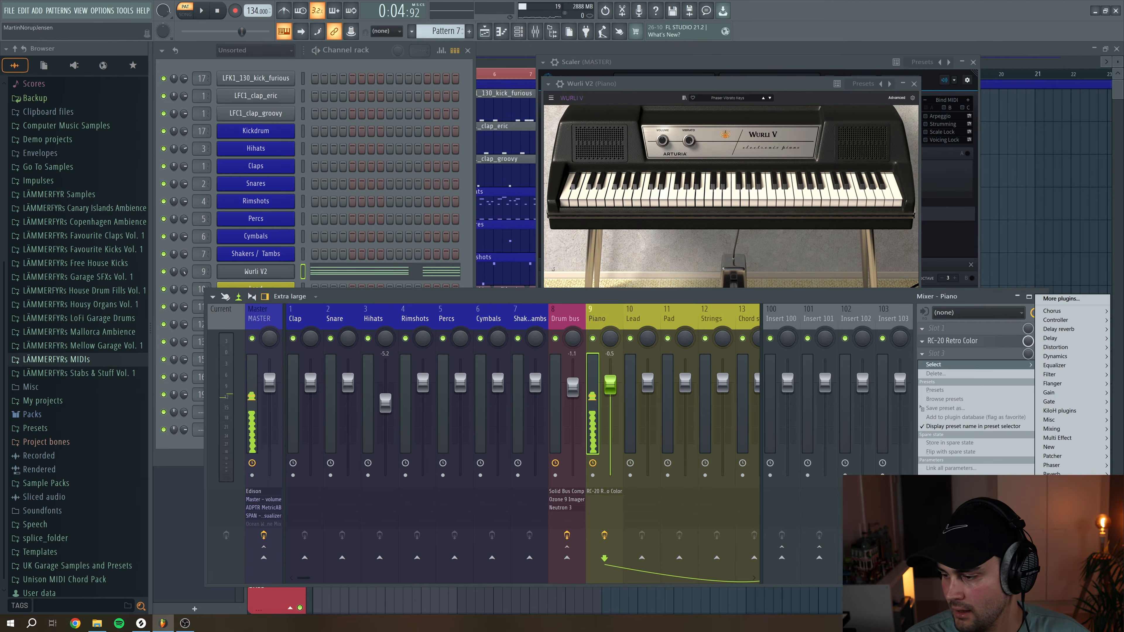
Load Neutron 3 on the Piano insert and raise the cutoff of a Flat Highpass filter, checking it by playback
{"action": "left_click", "coordinate": [1062, 531]}
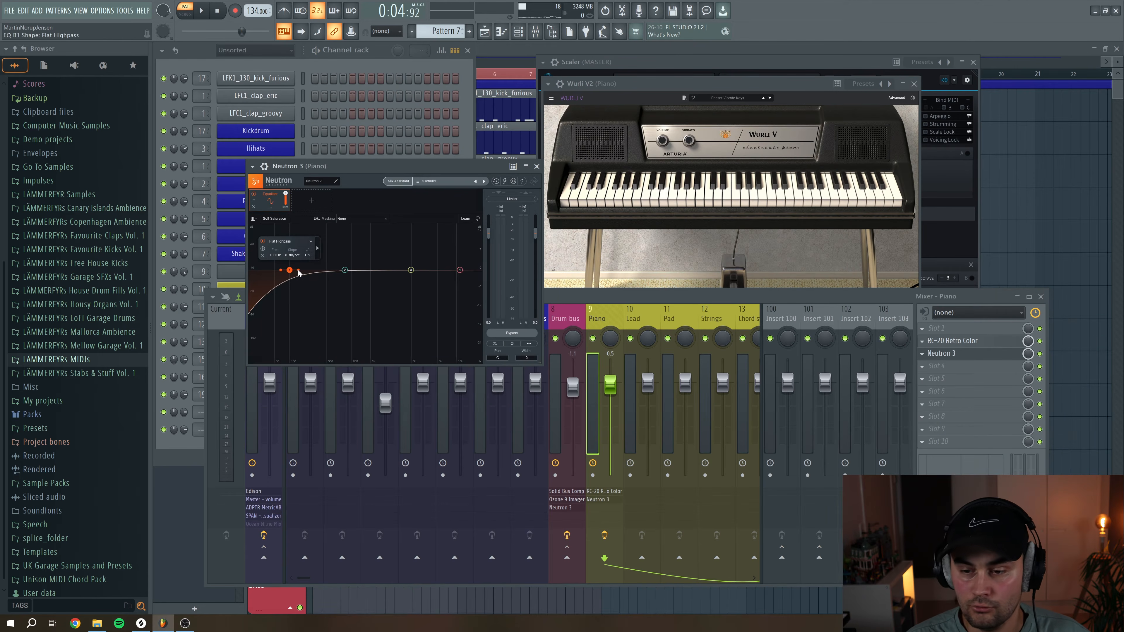
{"action": "left_click_drag", "start_coordinate": [299, 271], "coordinate": [313, 270]}
{"action": "key", "text": "space"}
{"action": "left_click", "coordinate": [537, 167]}
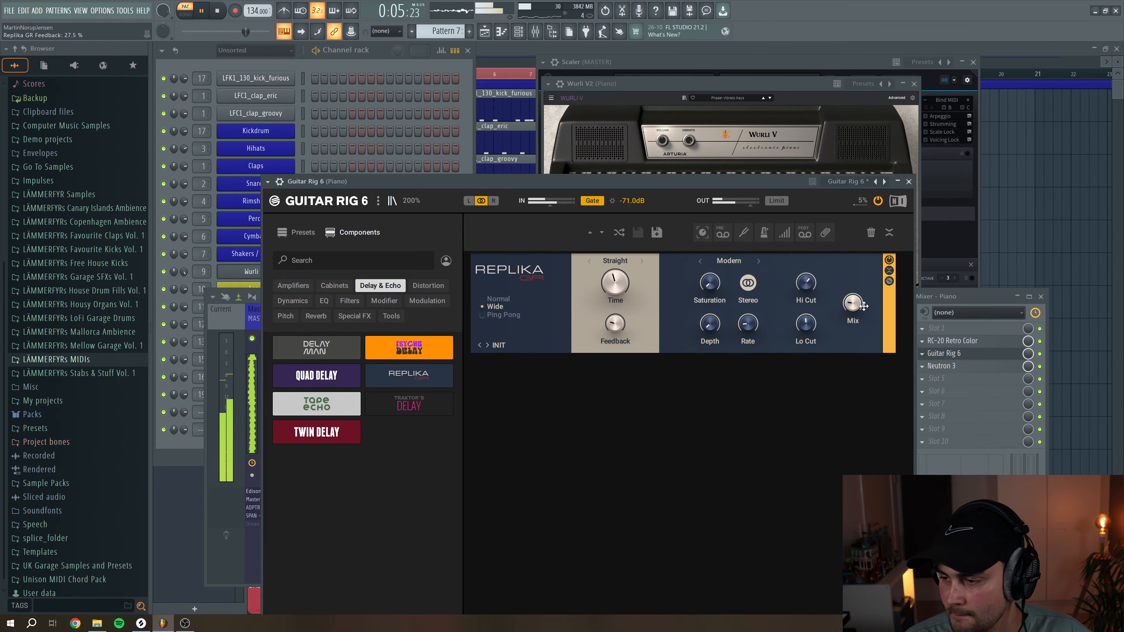
Close Guitar Rig 6 and load ShaperBox 2 on the Piano insert with a 1/4-length Sidechain volume curve
{"action": "left_click", "coordinate": [908, 182]}
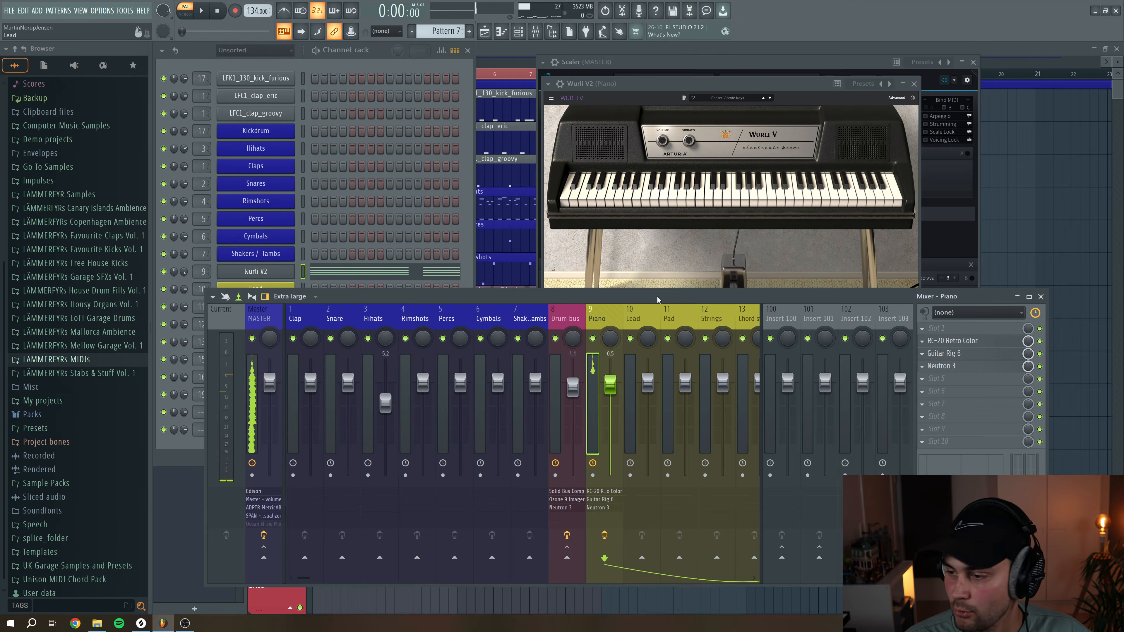
{"action": "left_click", "coordinate": [926, 385]}
{"action": "mouse_move", "coordinate": [1062, 438]}
{"action": "left_click", "coordinate": [991, 492]}
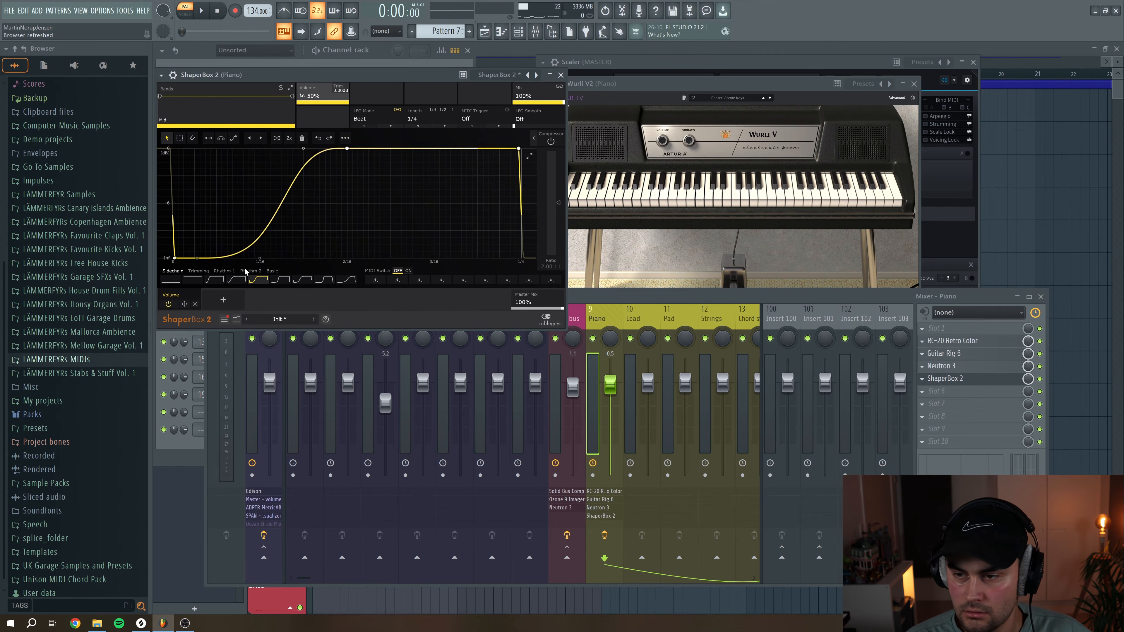
Listen to the sidechained piano chords on their own and together with the drums in the arrangement
{"action": "key", "text": "space"}
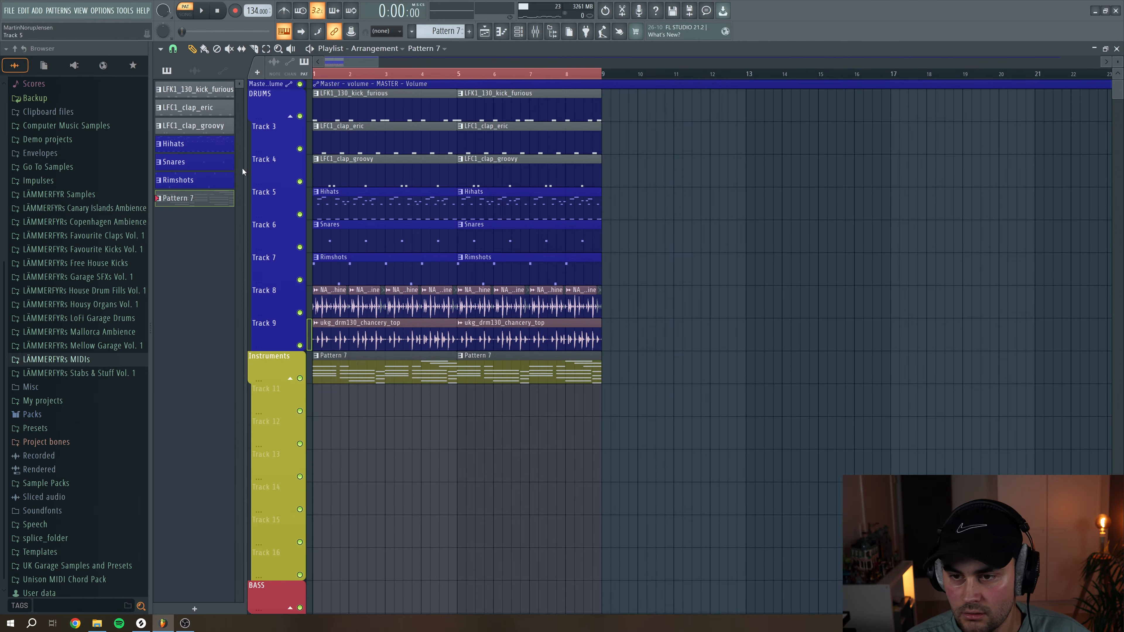
{"action": "key", "text": "space"}
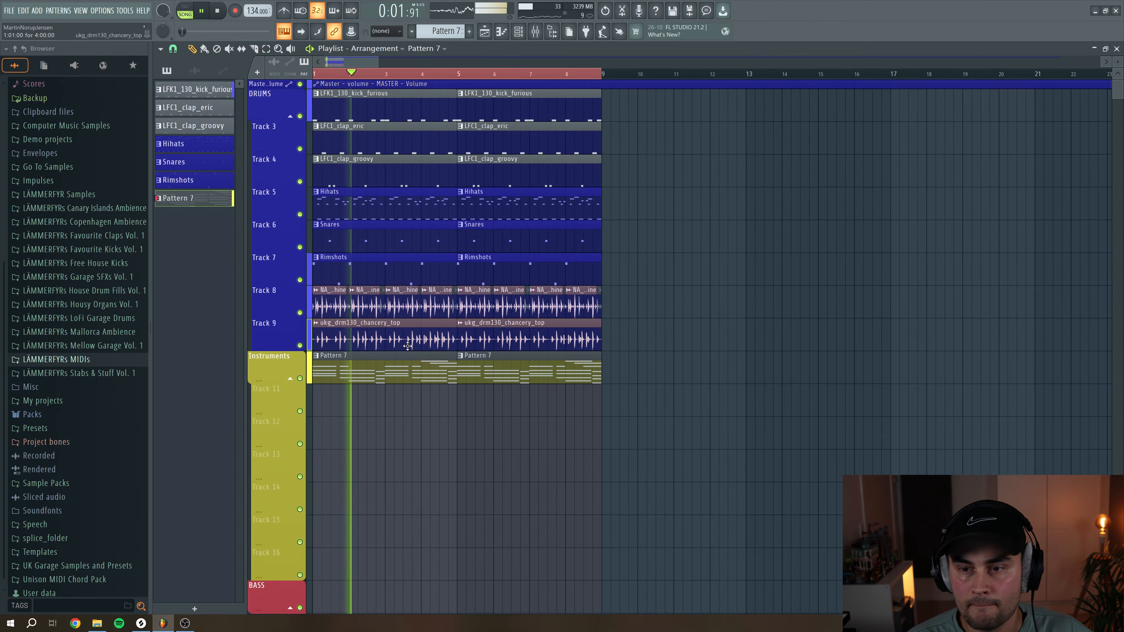
Write a two-bar Serum bassline in Pattern 7 with D#5, B4, G#4 and F#4 notes under the chords, checking it by playback
{"action": "key", "text": "space"}
{"action": "key", "text": "F6"}
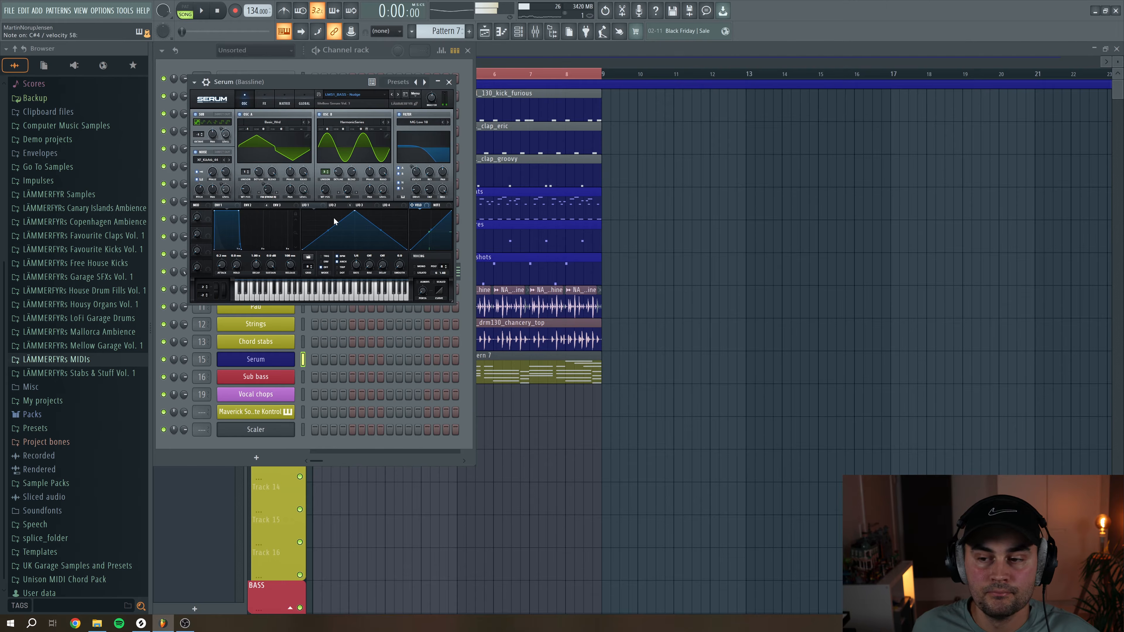
{"action": "key", "text": "F7"}
{"action": "left_click", "coordinate": [283, 379]}
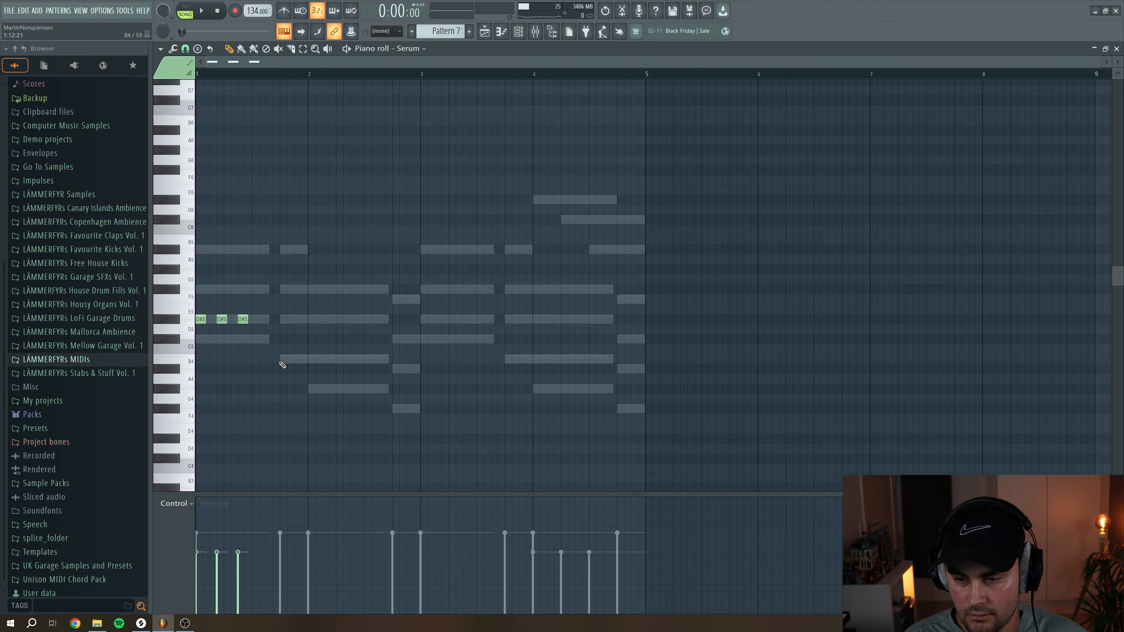
{"action": "left_click_drag", "start_coordinate": [282, 365], "coordinate": [436, 413]}
{"action": "key", "text": "space"}
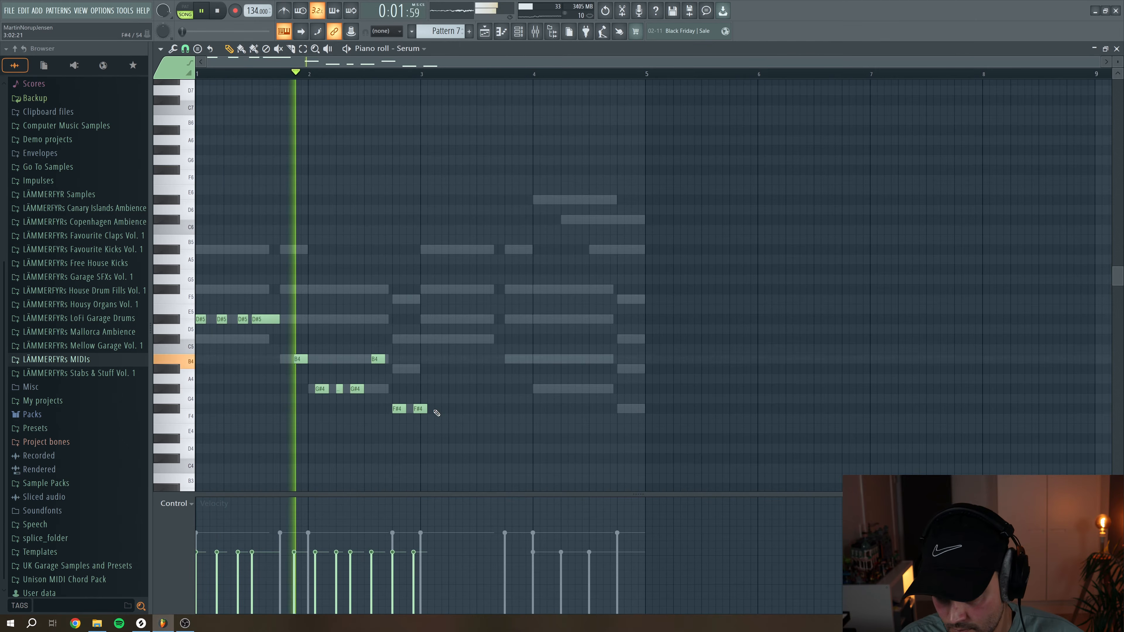
{"action": "key", "text": "space"}
{"action": "key", "text": "space"}
{"action": "key", "text": "space"}
Duplicate the two-bar bassline into bars 3 and 4, transpose all its notes down one octave and listen to it
{"action": "left_click_drag", "start_coordinate": [461, 454], "coordinate": [198, 305]}
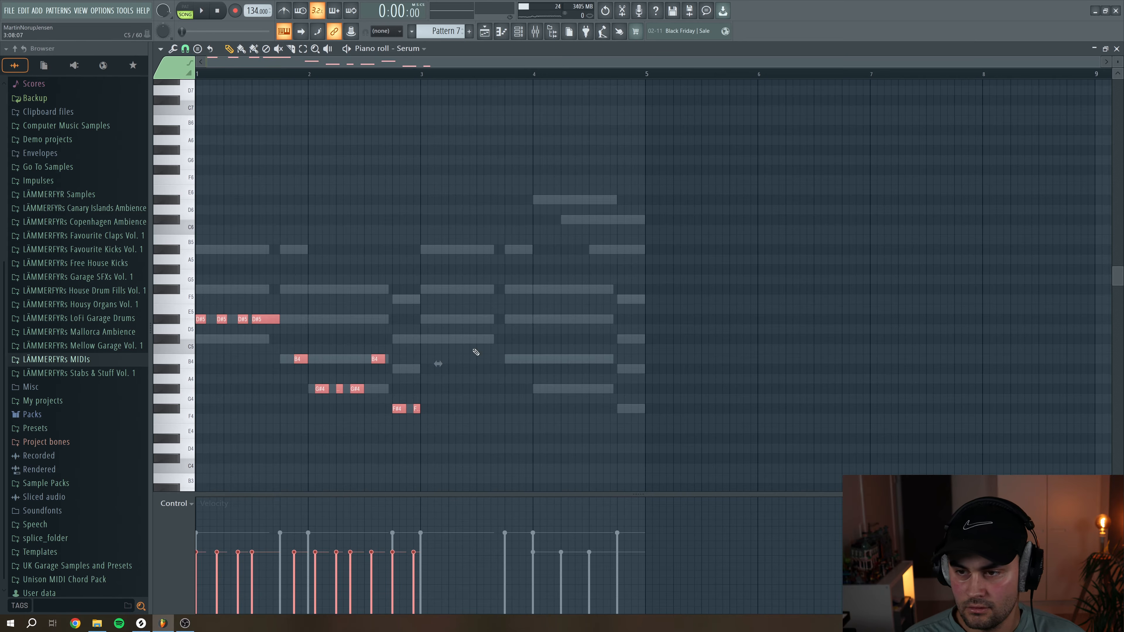
{"action": "left_click_drag", "start_coordinate": [423, 78], "coordinate": [74, 86]}
{"action": "key", "text": "ctrl+b"}
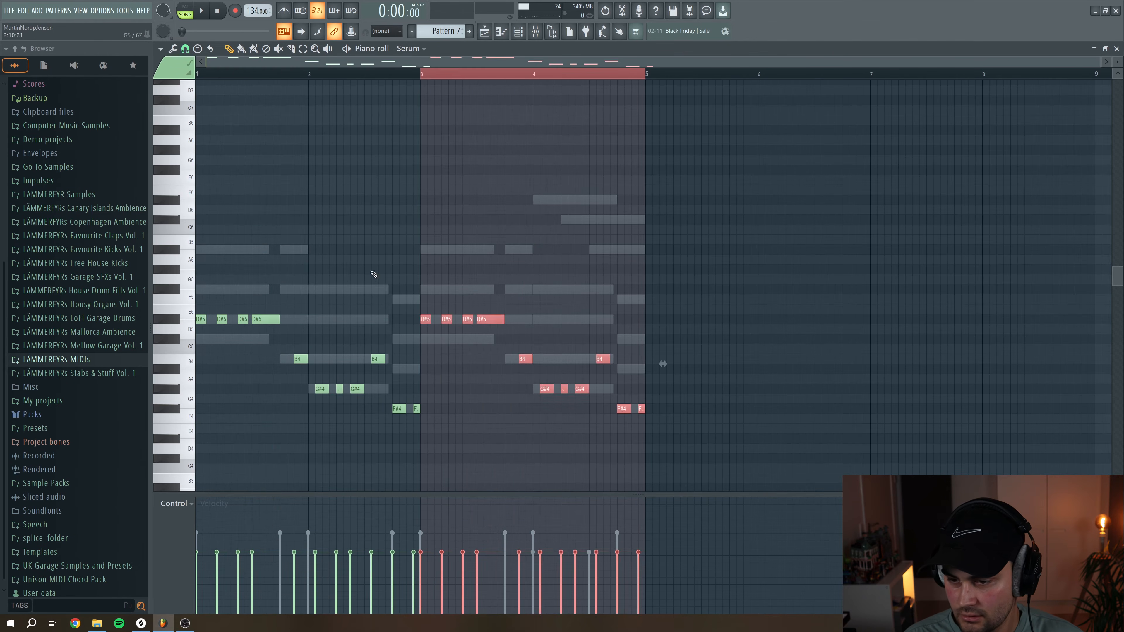
{"action": "left_click_drag", "start_coordinate": [687, 454], "coordinate": [196, 215]}
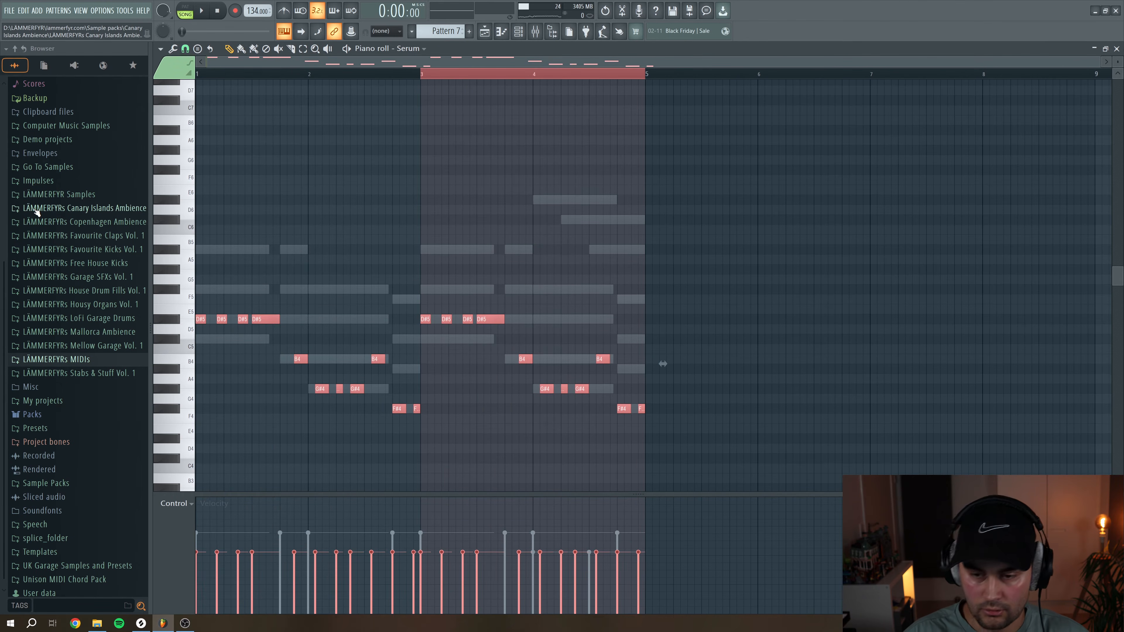
{"action": "key", "text": "ctrl+Down"}
{"action": "key", "text": "space"}
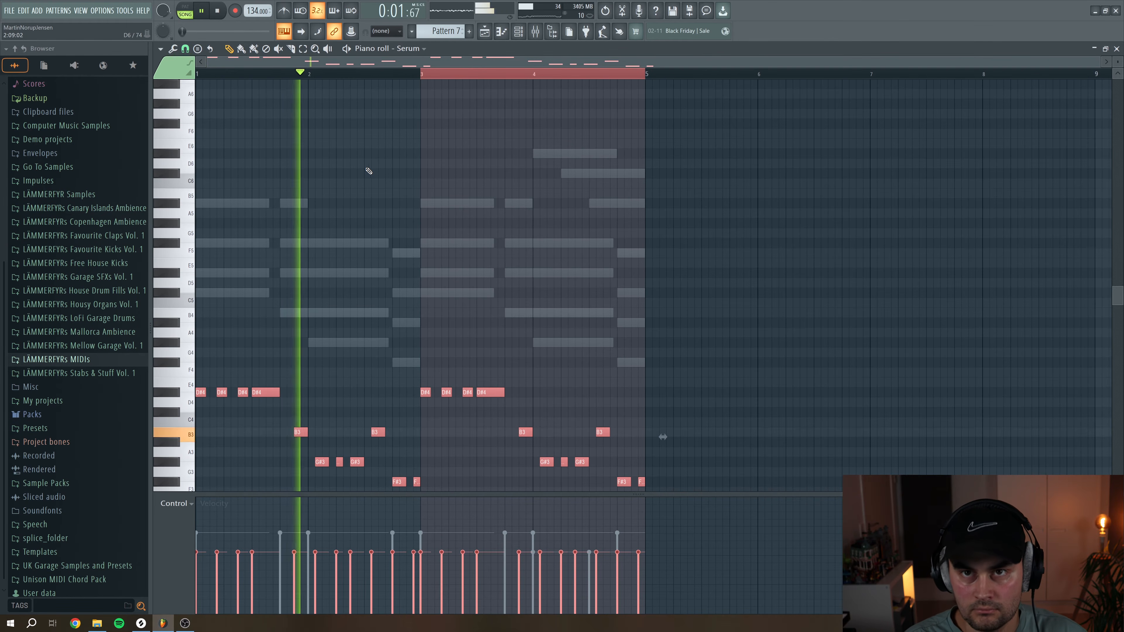
{"action": "key", "text": "space"}
{"action": "left_click", "coordinate": [205, 76]}
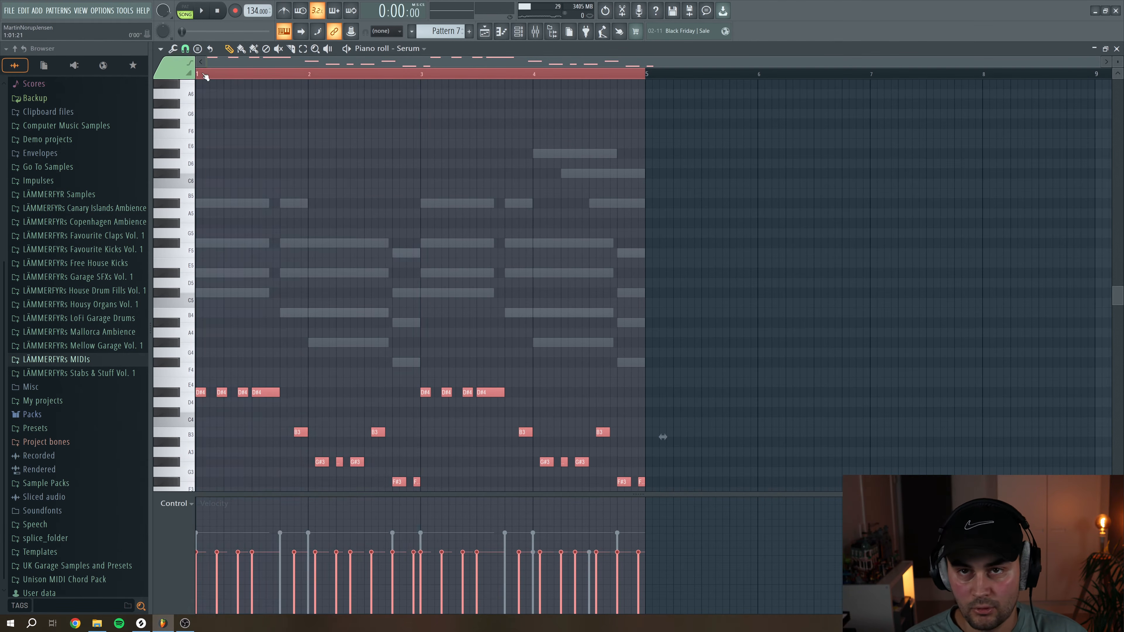
{"action": "scroll", "coordinate": [332, 197], "scroll_direction": "down", "scroll_amount": 3}
Send the Kickdrum mixer track to the Bassline track as a sidechain and select the Bassline insert
{"action": "key", "text": "alt+q"}
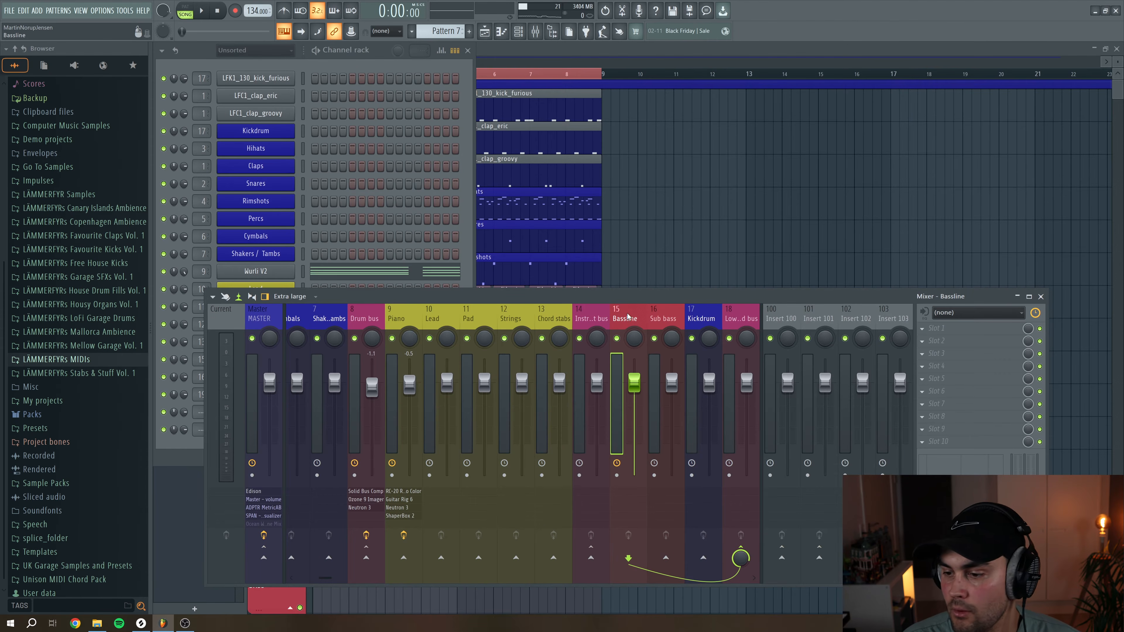
{"action": "left_click", "coordinate": [701, 321]}
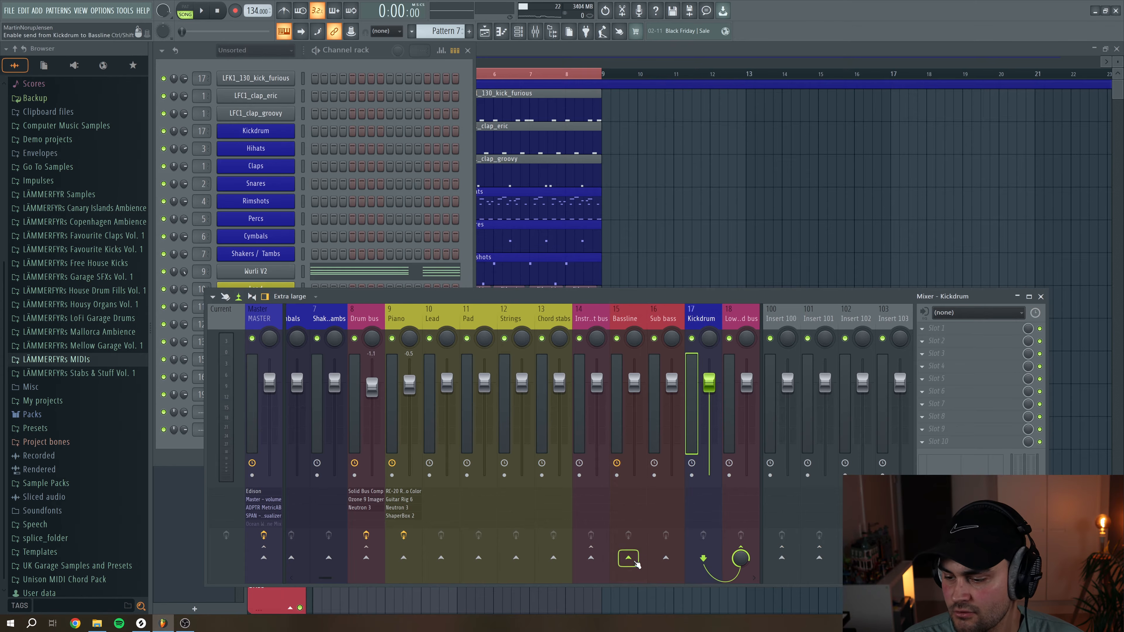
{"action": "right_click", "coordinate": [634, 561]}
{"action": "left_click", "coordinate": [661, 589]}
{"action": "left_click", "coordinate": [628, 319]}
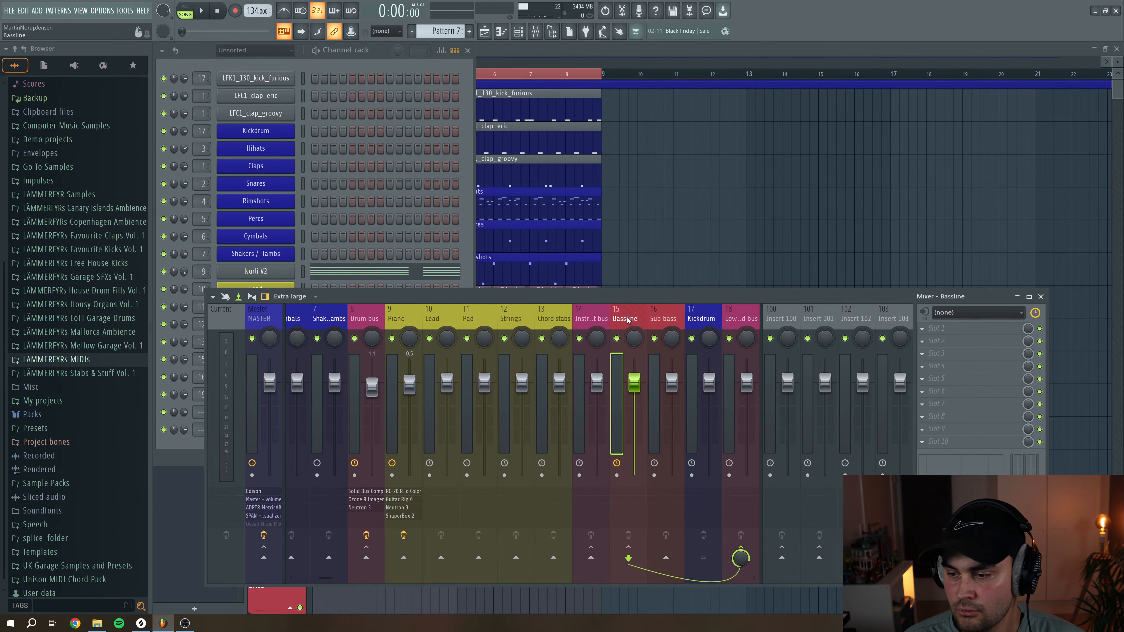
Load Fruity Limiter on the Bassline insert, switch it to compressor mode and set its sidechain input to 1
{"action": "left_click", "coordinate": [922, 342]}
{"action": "left_click", "coordinate": [973, 399]}
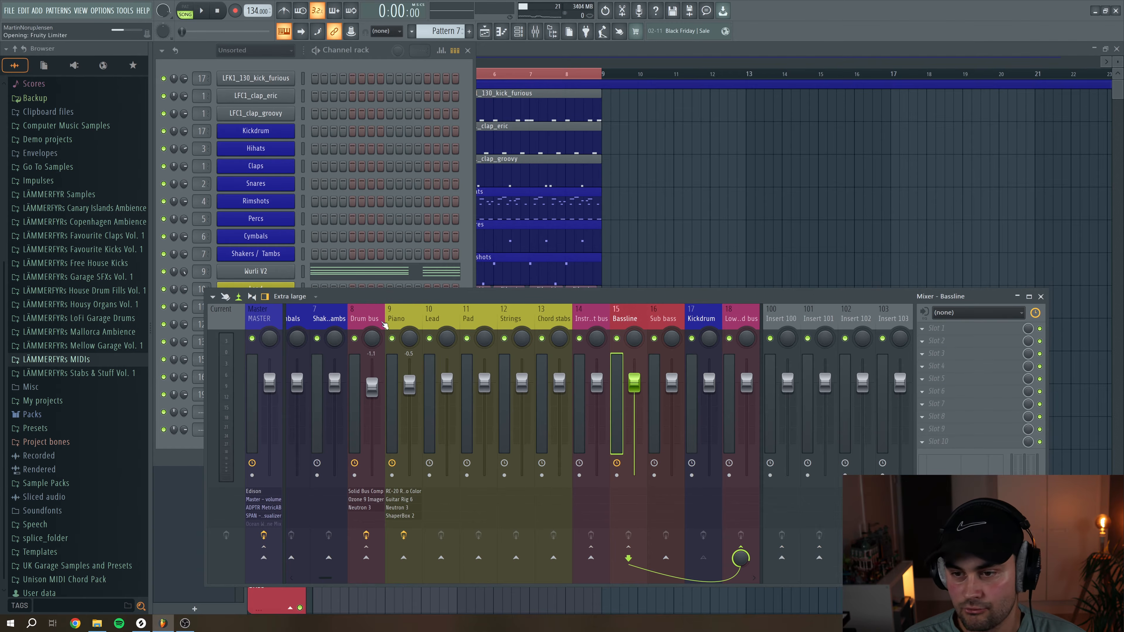
{"action": "left_click", "coordinate": [275, 265]}
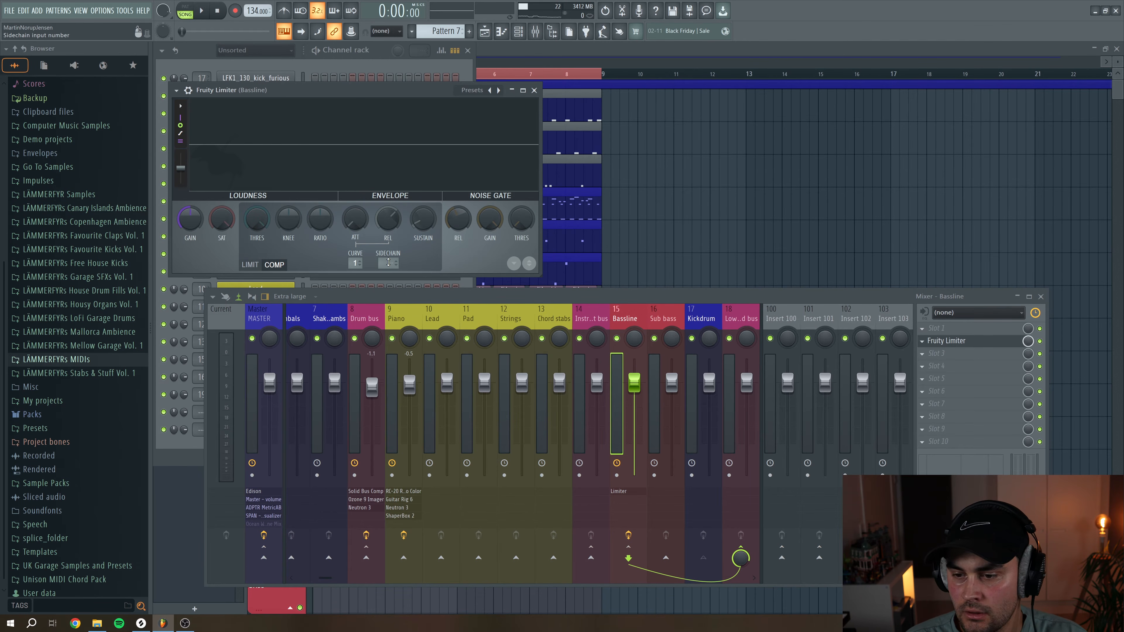
{"action": "left_click", "coordinate": [406, 277]}
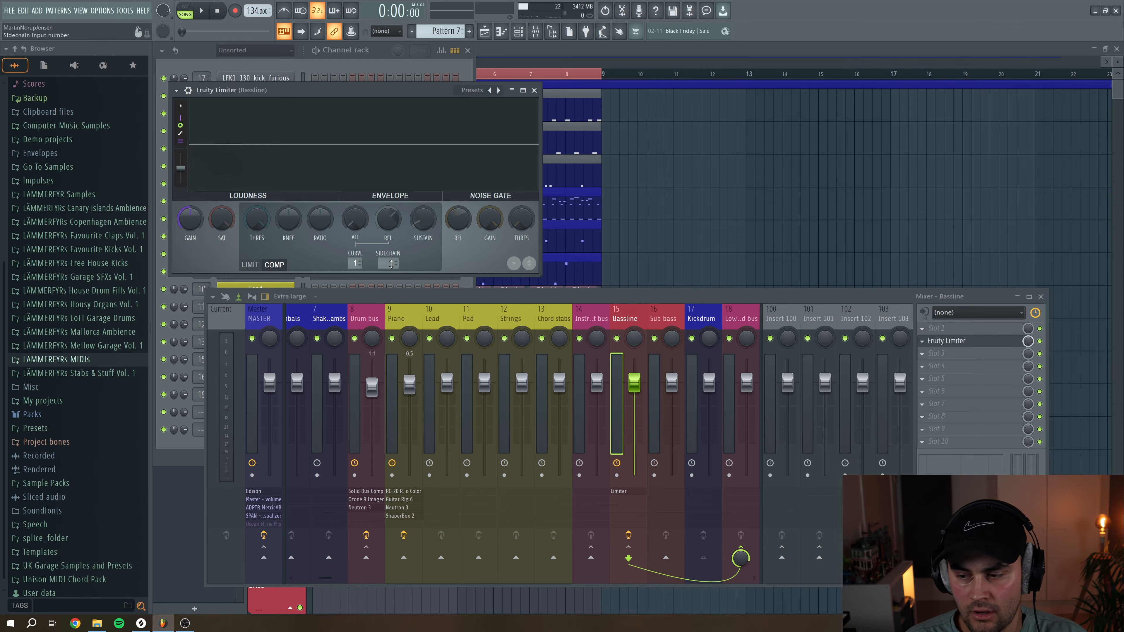
Lower the Bassline compressor's threshold to about -19.6 dB while listening to the kick duck the bass
{"action": "left_click_drag", "start_coordinate": [260, 230], "coordinate": [261, 256]}
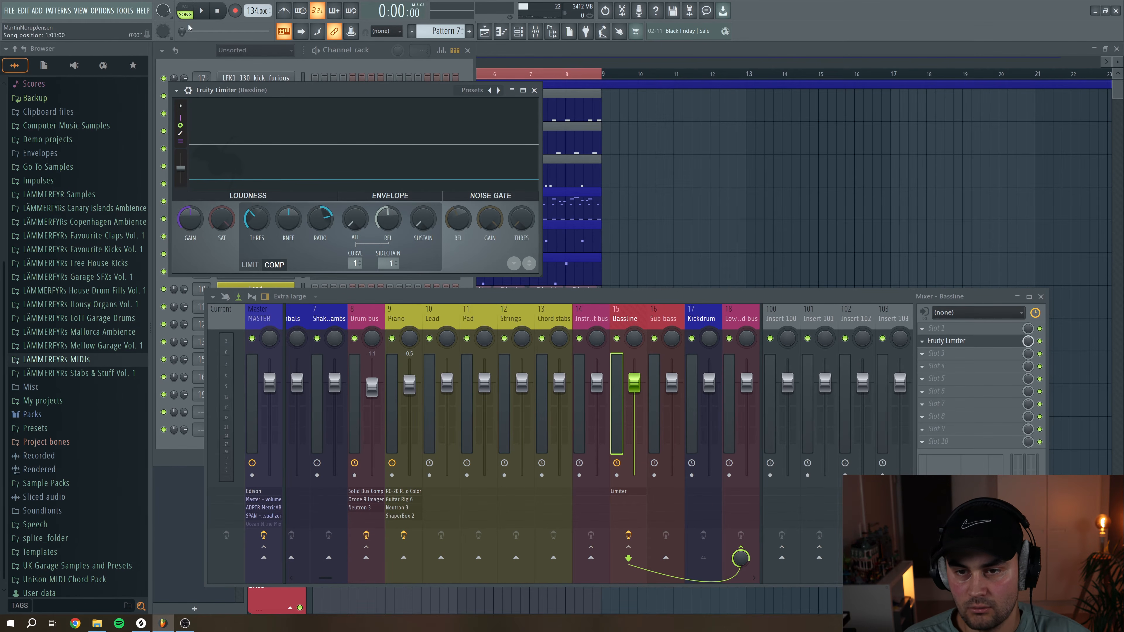
{"action": "left_click", "coordinate": [203, 11]}
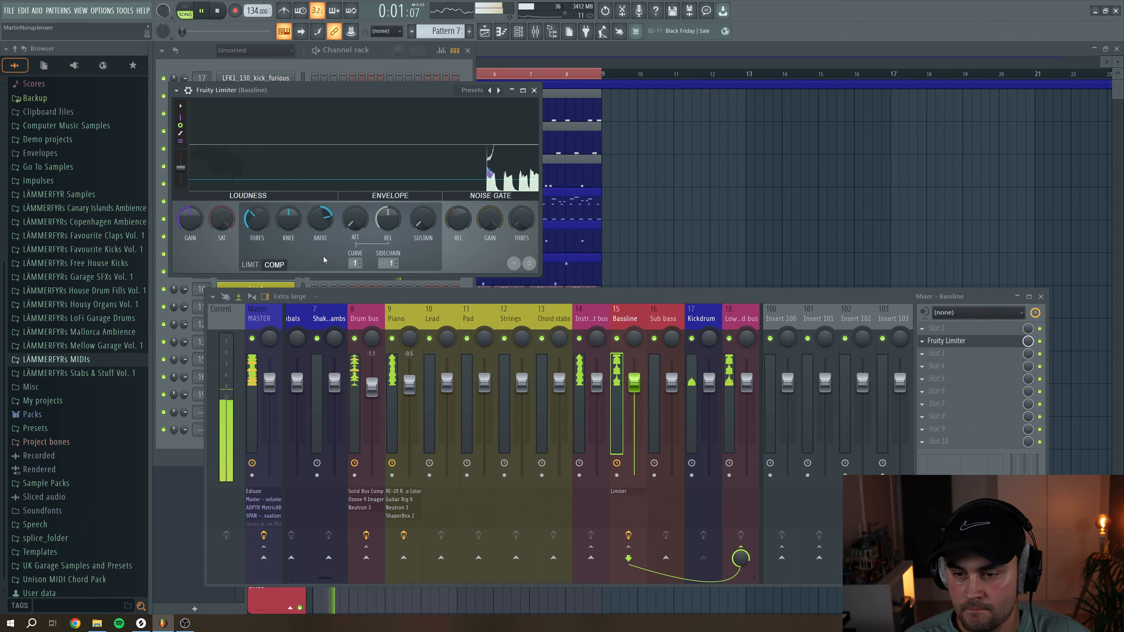
{"action": "left_click_drag", "start_coordinate": [240, 225], "coordinate": [240, 242]}
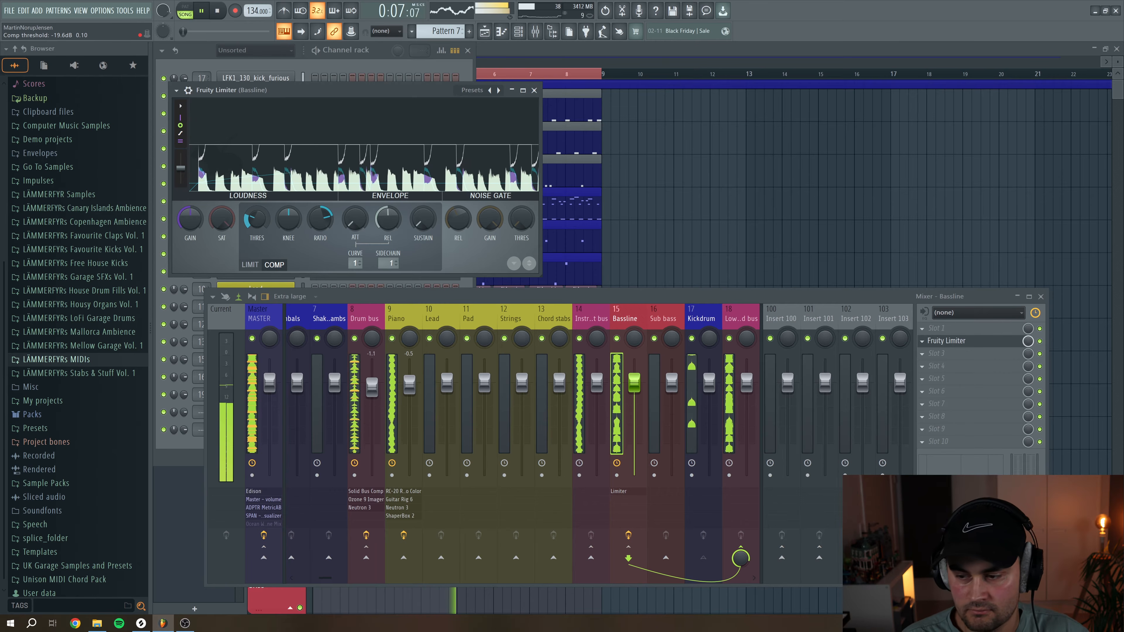
{"action": "key", "text": "space"}
{"action": "key", "text": "Escape"}
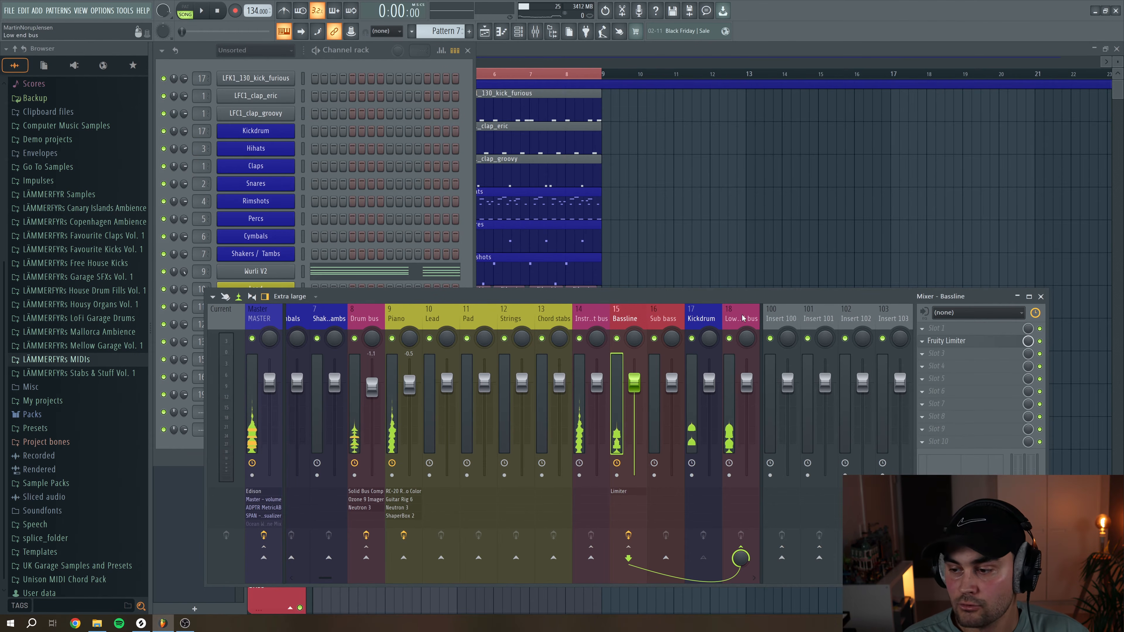
Load Neutron 3 on the Low end bus and slightly boost an Analog Low Shelf at about 200 Hz during playback
{"action": "left_click", "coordinate": [922, 341]}
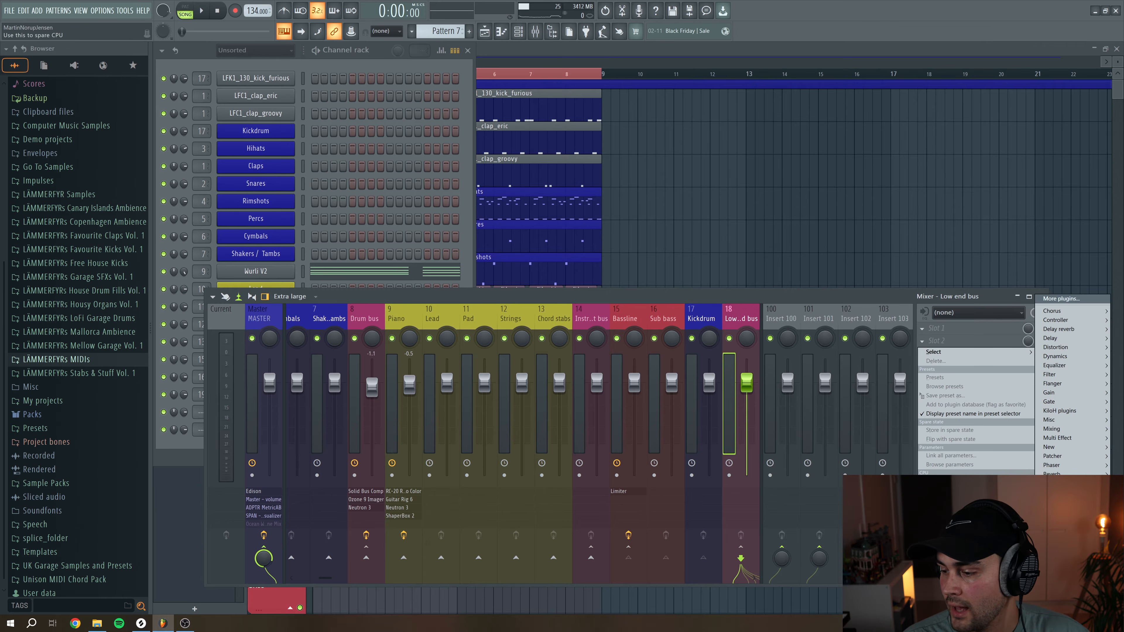
{"action": "left_click", "coordinate": [1070, 372]}
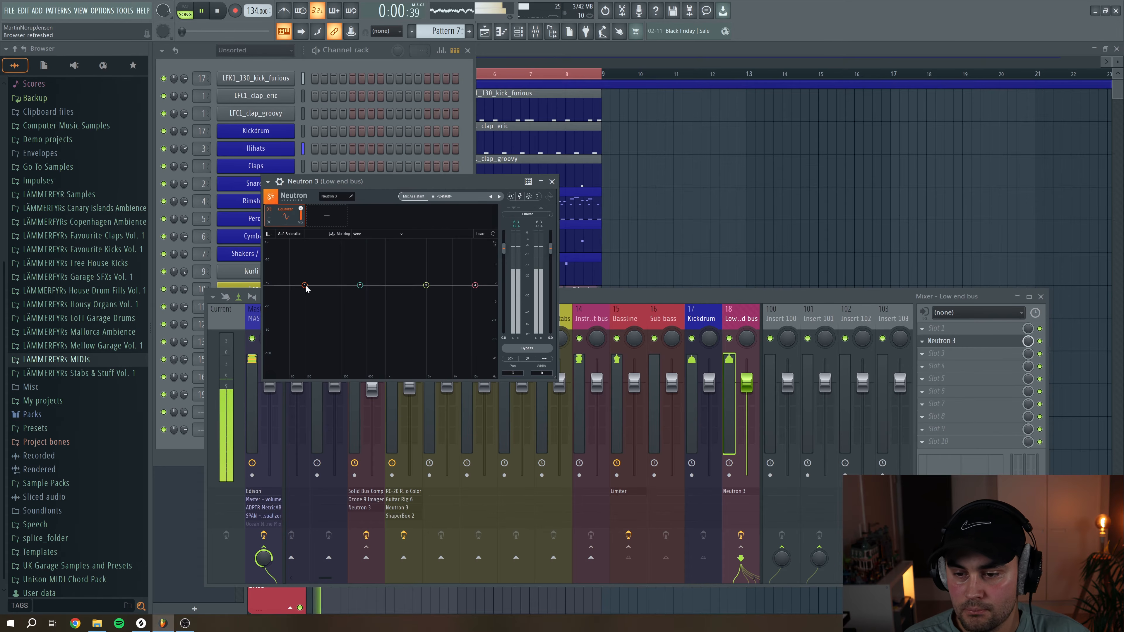
{"action": "left_click_drag", "start_coordinate": [305, 286], "coordinate": [328, 282]}
{"action": "key", "text": "space"}
{"action": "key", "text": "space"}
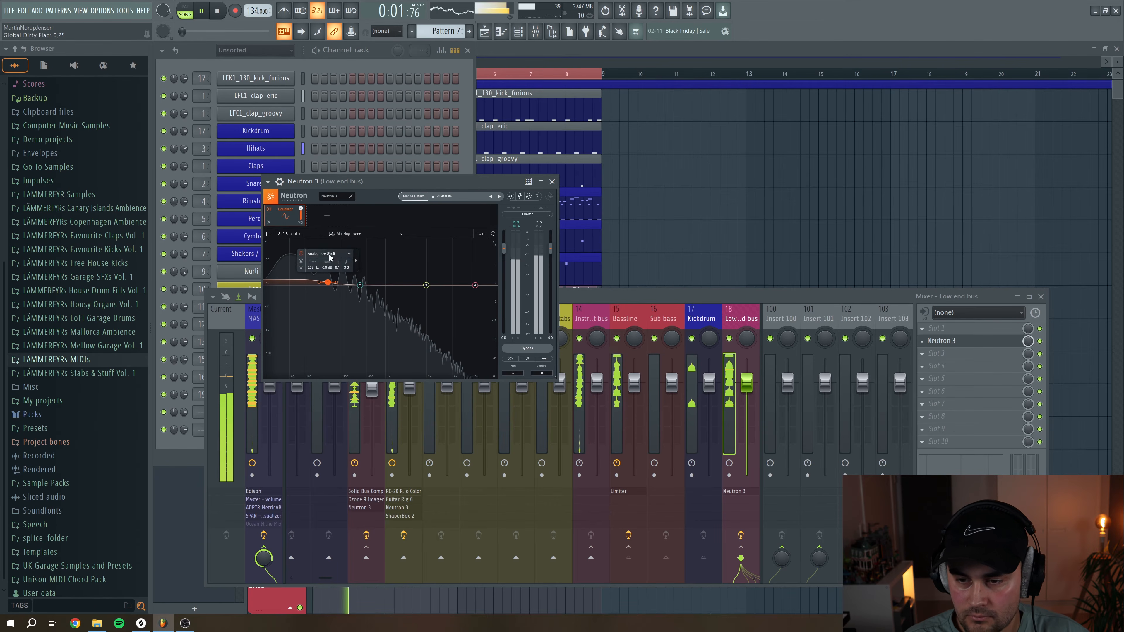
Add an Exciter module in Neutron 3, split it into two bands and raise the upper band's drive slightly, checking it by playback
{"action": "left_click", "coordinate": [327, 215]}
{"action": "key", "text": "space"}
{"action": "left_click", "coordinate": [353, 247]}
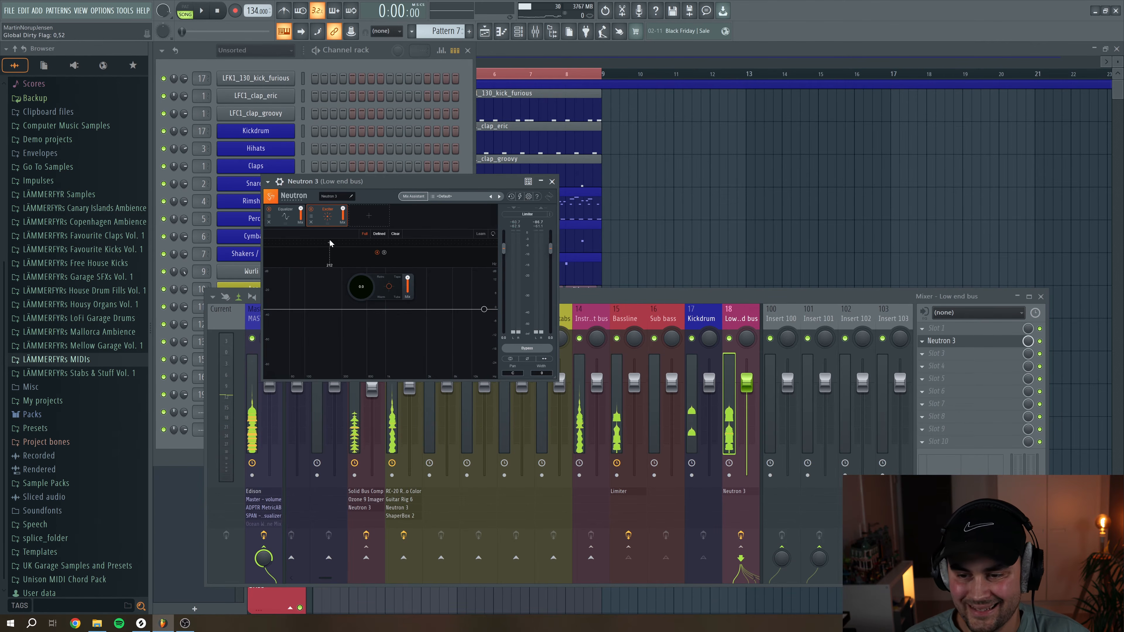
{"action": "key", "text": "space"}
{"action": "left_click_drag", "start_coordinate": [365, 293], "coordinate": [369, 268]}
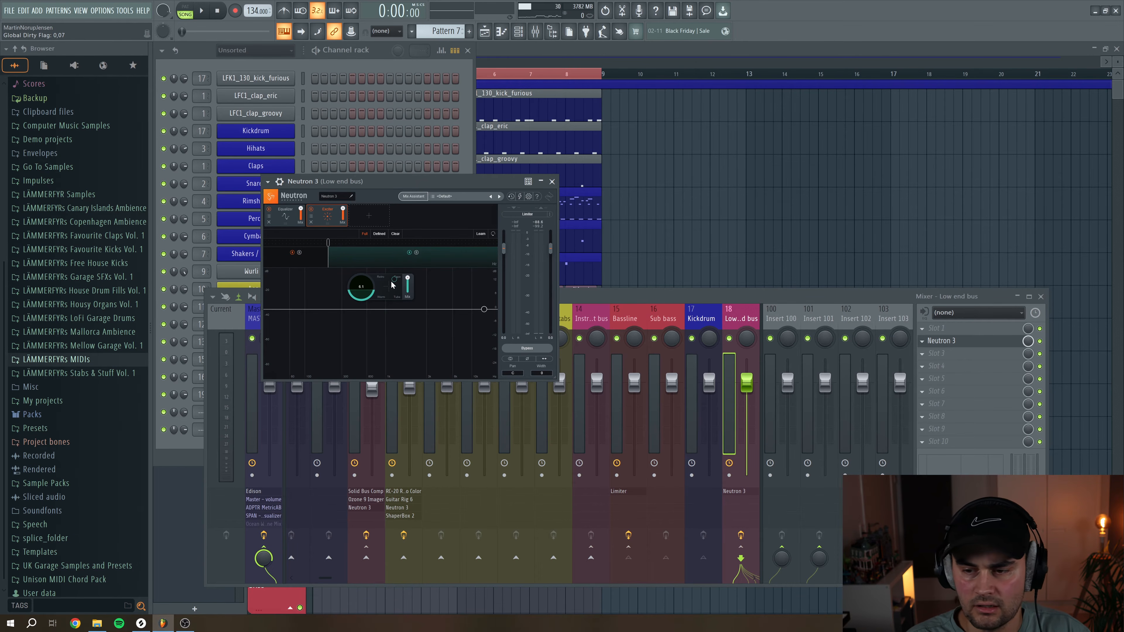
{"action": "key", "text": "space"}
{"action": "left_click_drag", "start_coordinate": [370, 292], "coordinate": [413, 305]}
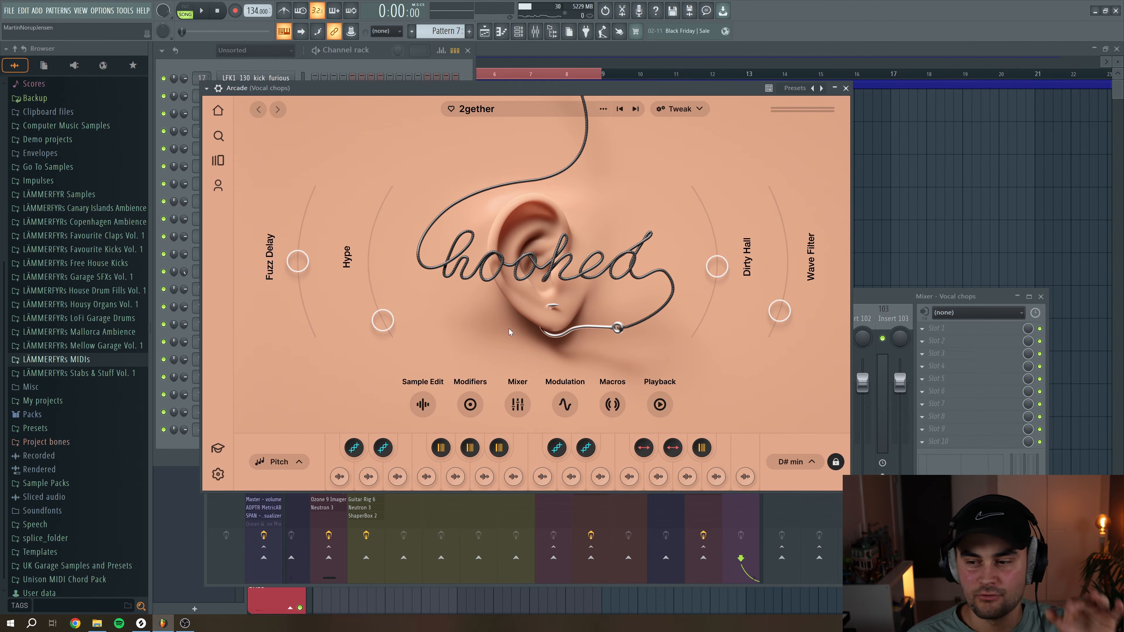
Place short D4 and C5 vocal chop notes in bar 1 of Arcade's piano roll while auditioning them with the track
{"action": "key", "text": "F7"}
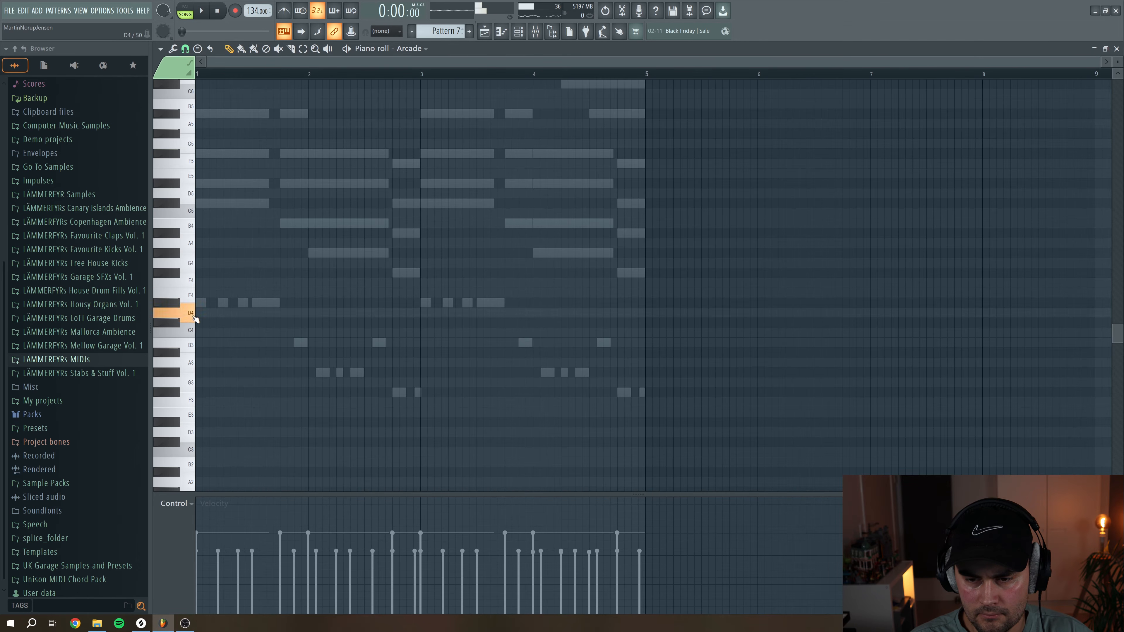
{"action": "key", "text": "space"}
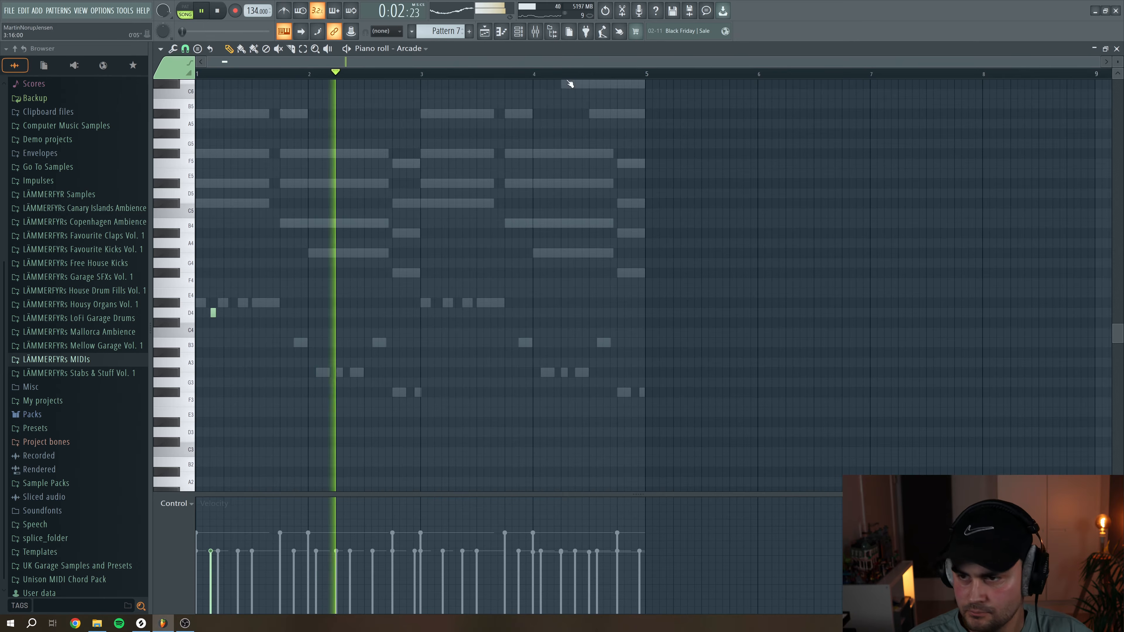
{"action": "left_click", "coordinate": [404, 140]}
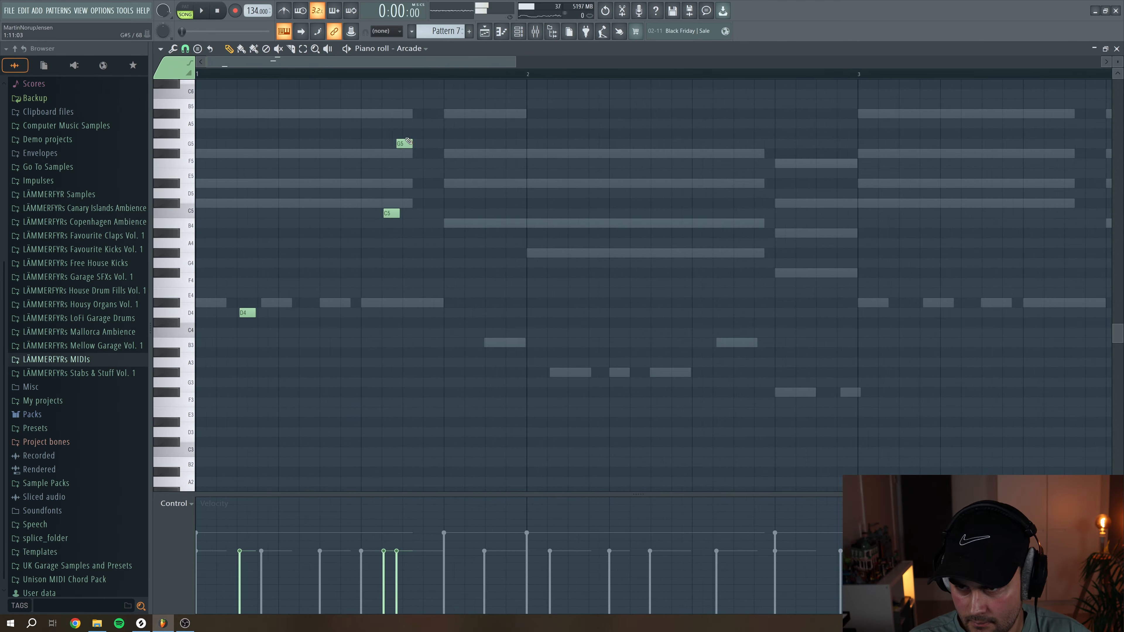
{"action": "key", "text": "space"}
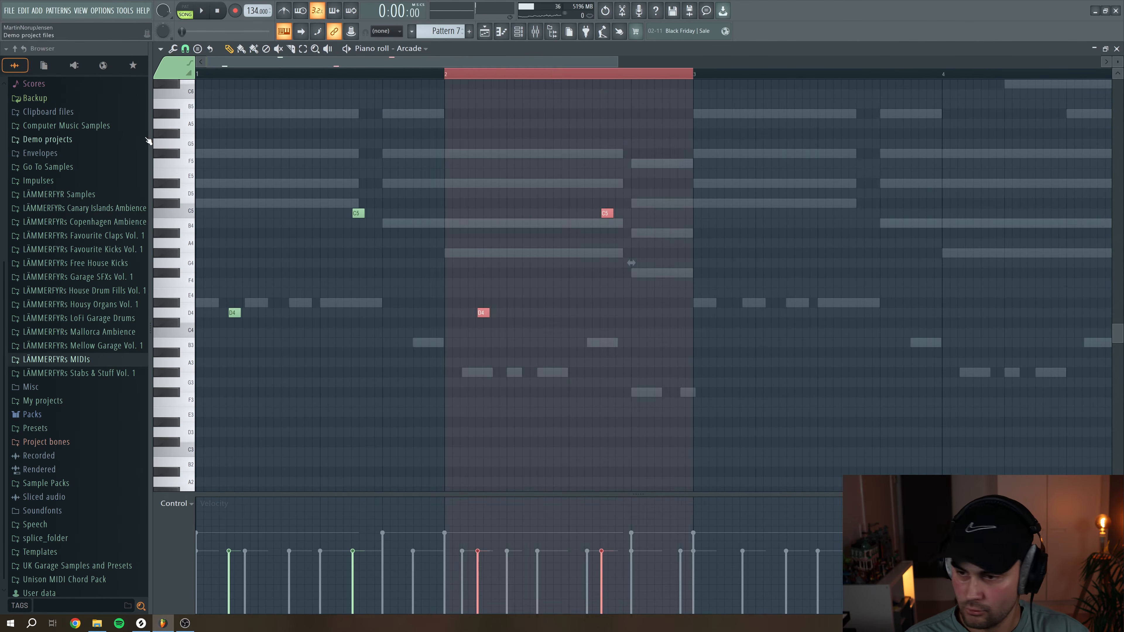
Repeat the vocal chops through bar 4, then add an A5 at bar 3 and F4 notes ending bars 1 and 3
{"action": "key", "text": "ctrl+Right"}
{"action": "key", "text": "ctrl+Right"}
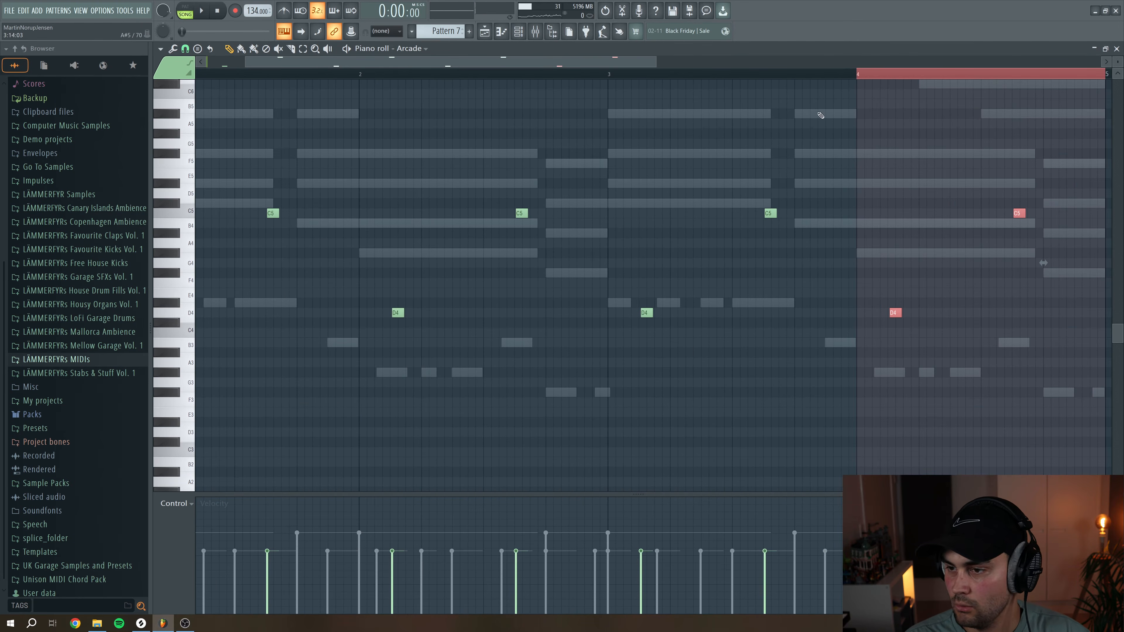
{"action": "key", "text": "space"}
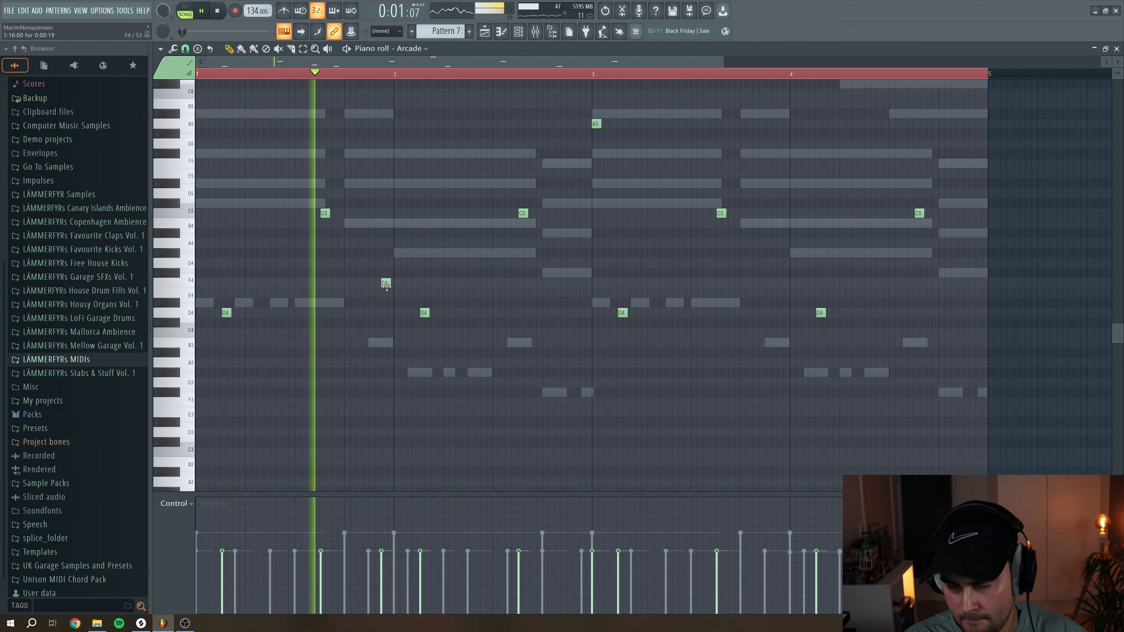
{"action": "left_click", "coordinate": [782, 282]}
{"action": "key", "text": "space"}
{"action": "left_click_drag", "start_coordinate": [981, 408], "coordinate": [3, 106]}
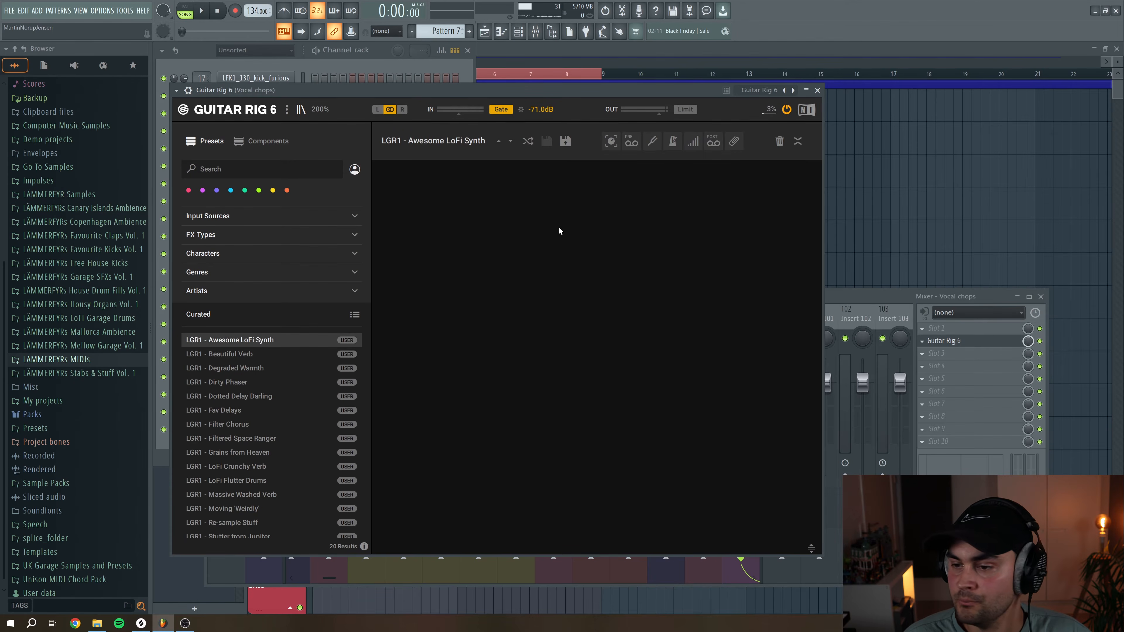
Close Guitar Rig 6 and lower the Vocal chops mixer level to about -1.8 dB while listening
{"action": "left_click", "coordinate": [818, 89]}
{"action": "key", "text": "space"}
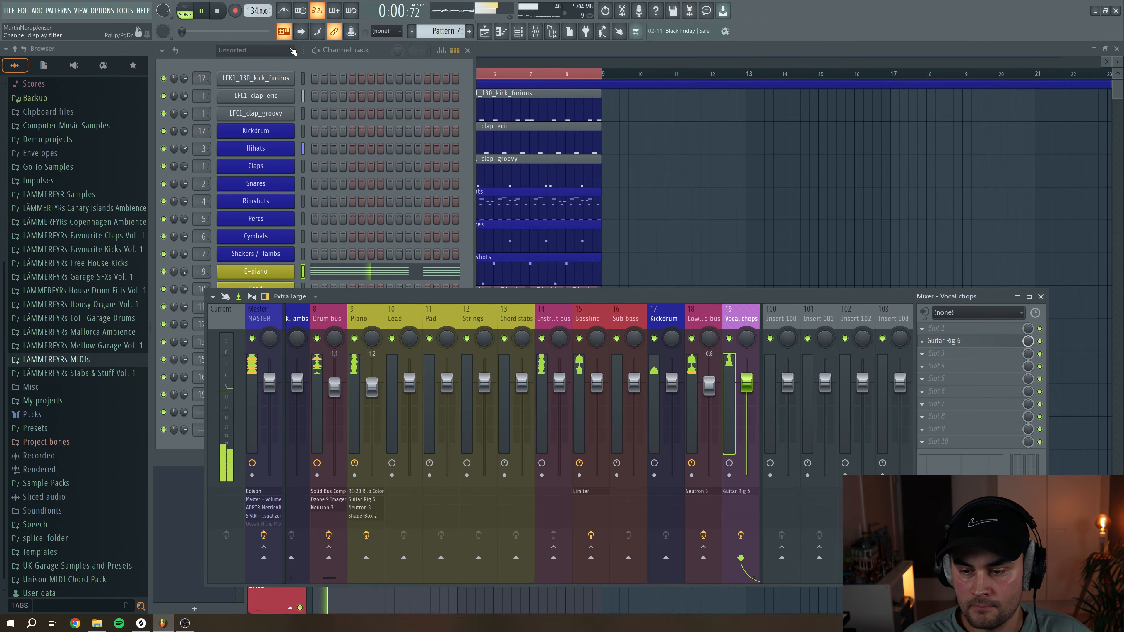
{"action": "left_click_drag", "start_coordinate": [746, 381], "coordinate": [746, 391]}
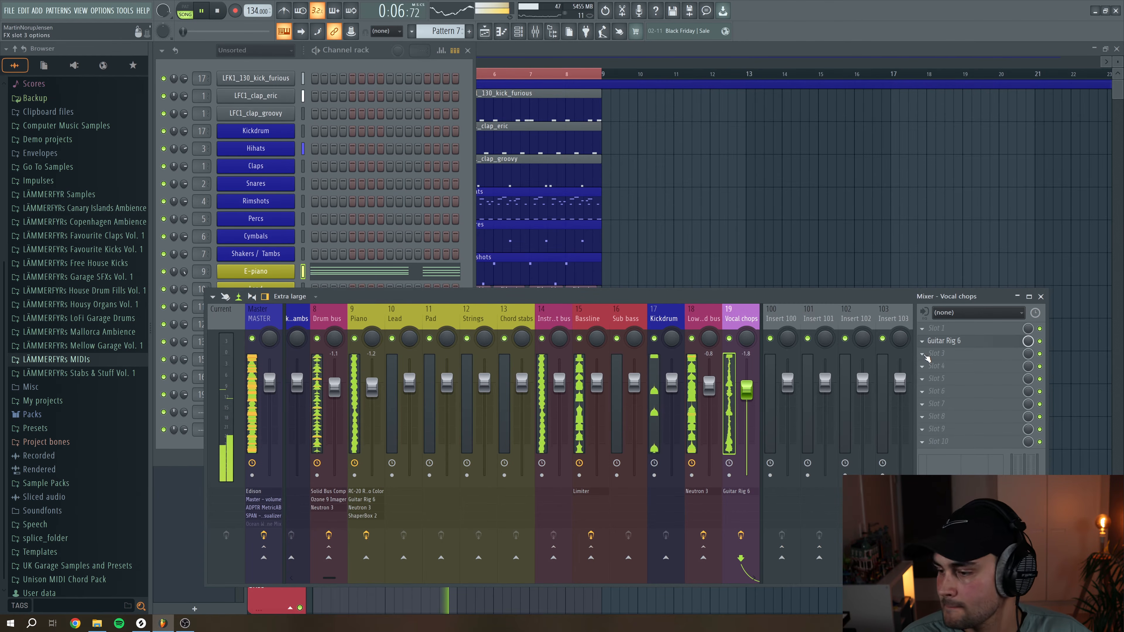
{"action": "key", "text": "space"}
Load ShaperBox 2 on the Vocal chops insert with a 1/4-length Sidechain volume curve and lower its mix to about 48%
{"action": "left_click", "coordinate": [923, 354]}
{"action": "mouse_move", "coordinate": [1059, 438]}
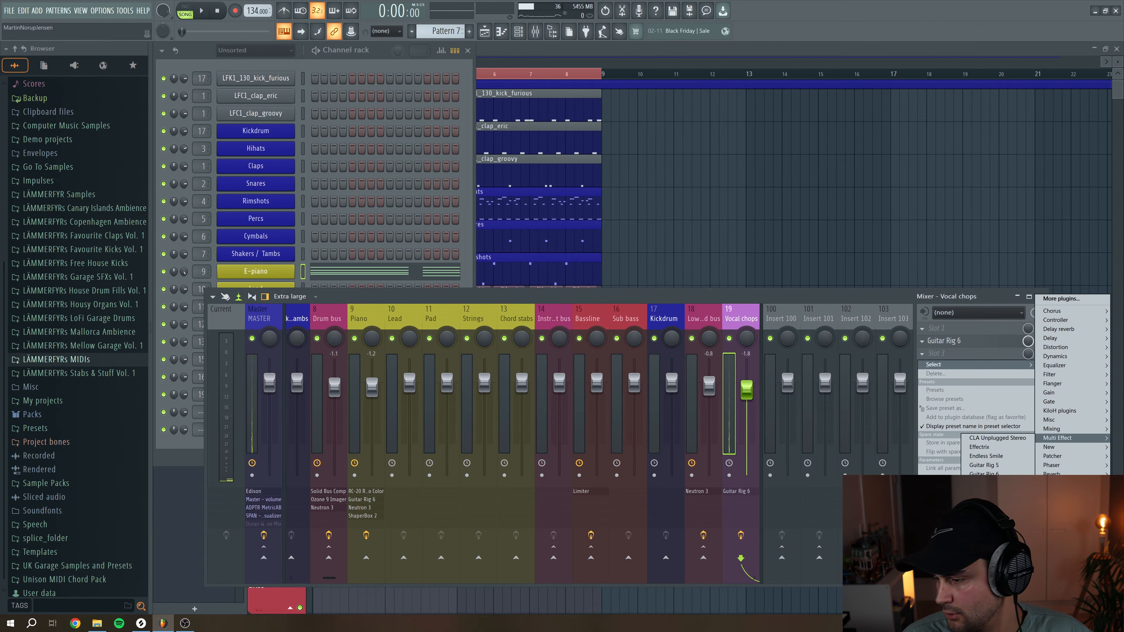
{"action": "left_click", "coordinate": [985, 483]}
{"action": "left_click", "coordinate": [533, 218]}
{"action": "left_click_drag", "start_coordinate": [590, 129], "coordinate": [573, 130]}
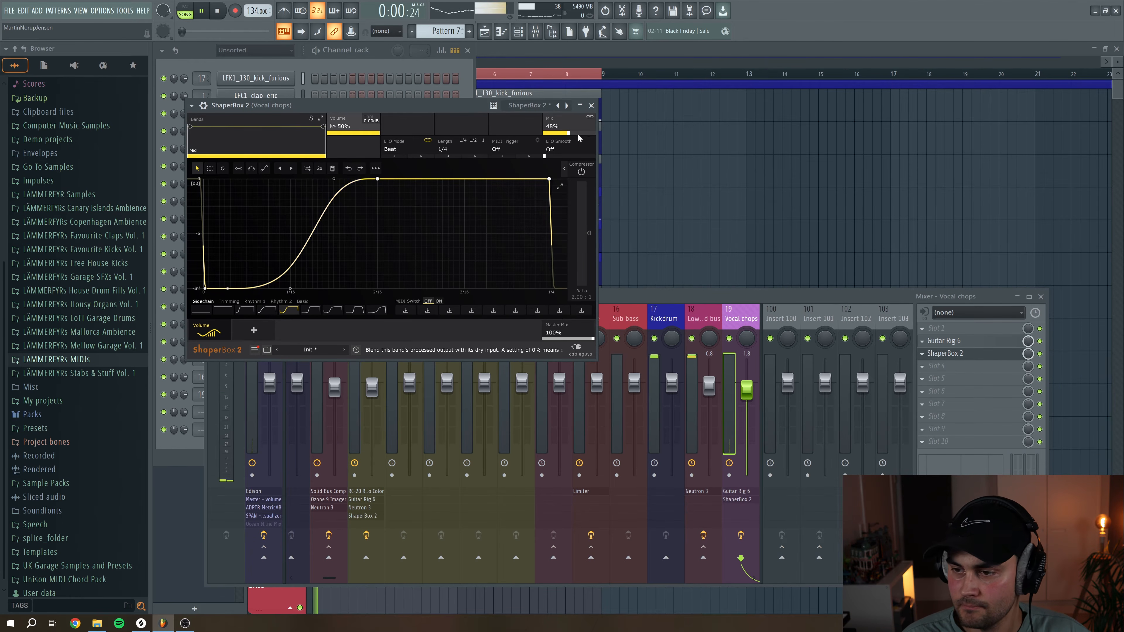
Close the ShaperBox 2 window of the Vocal chops insert
{"action": "left_click", "coordinate": [591, 105]}
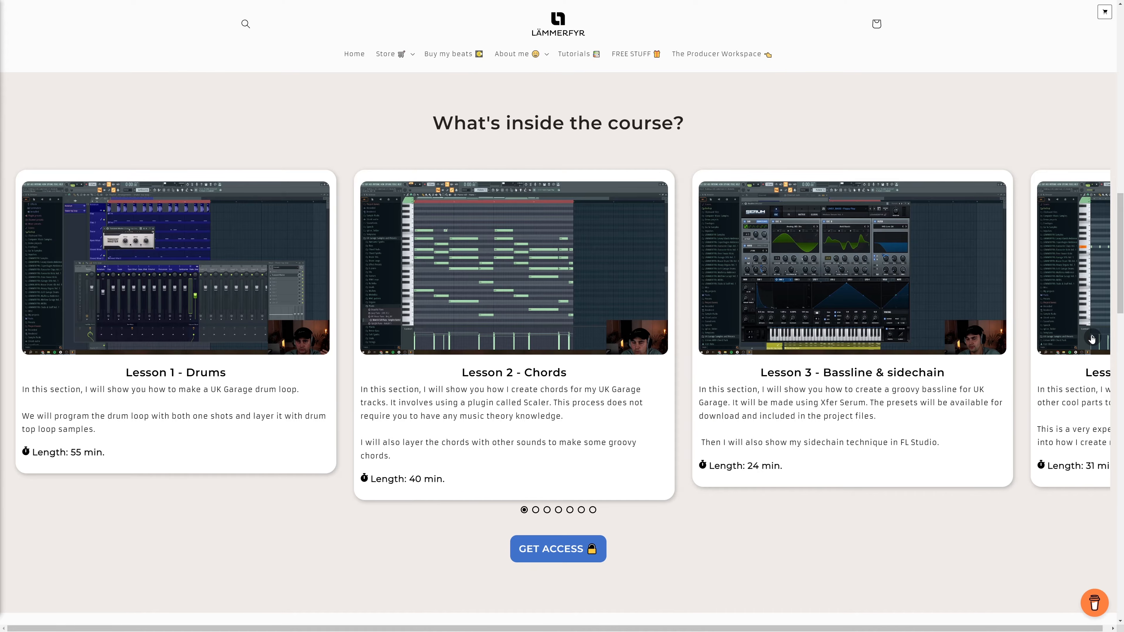
Browse the lesson carousel on the LÄMMERFYR course web page from Lesson 1 through Lesson 8
{"action": "left_click", "coordinate": [1091, 338]}
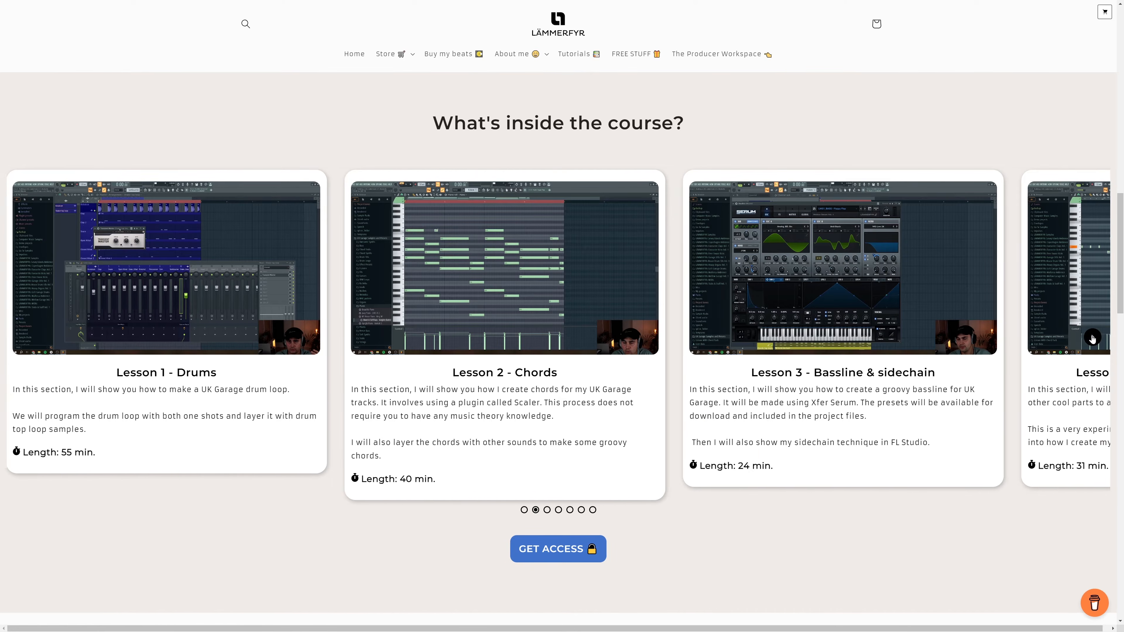
{"action": "left_click", "coordinate": [1092, 338]}
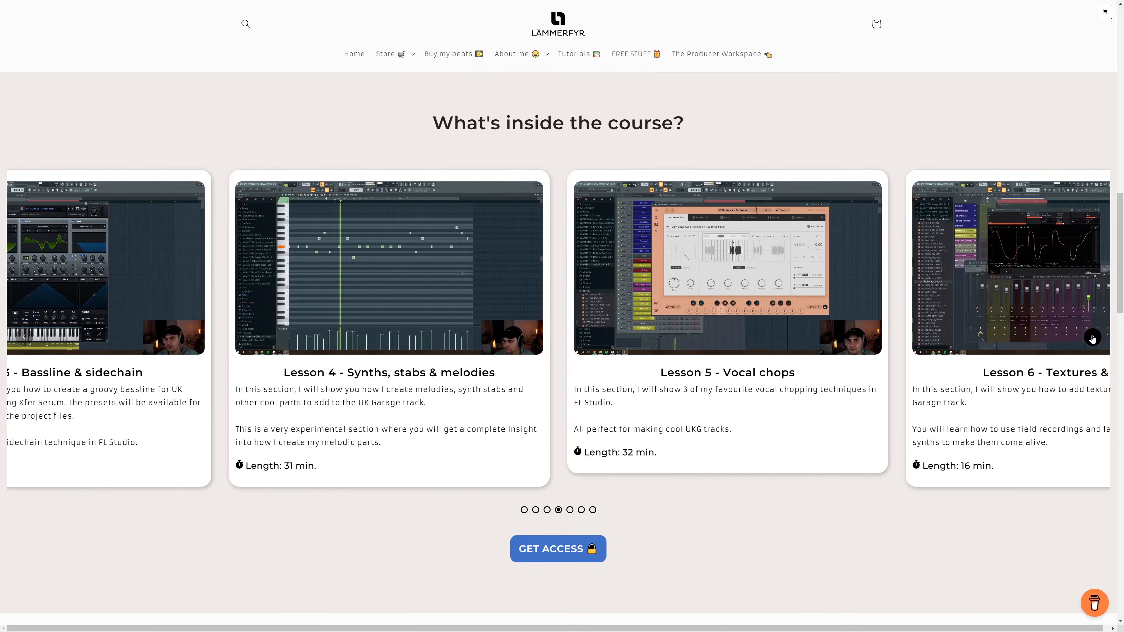
{"action": "left_click", "coordinate": [1092, 337]}
{"action": "left_click", "coordinate": [1092, 338]}
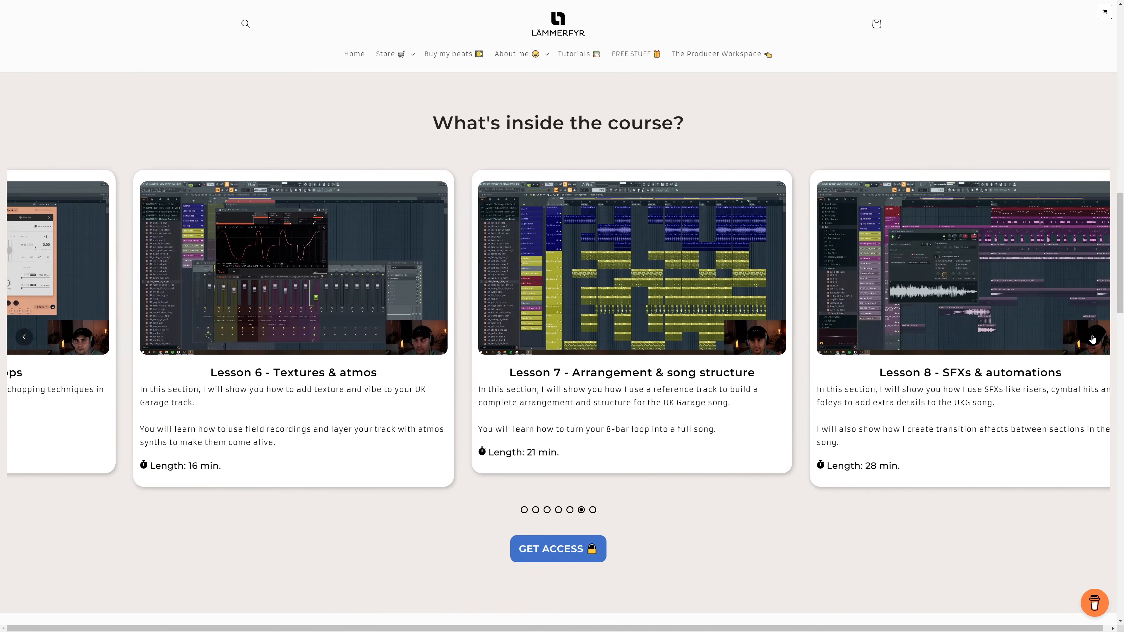
{"action": "left_click", "coordinate": [1092, 337]}
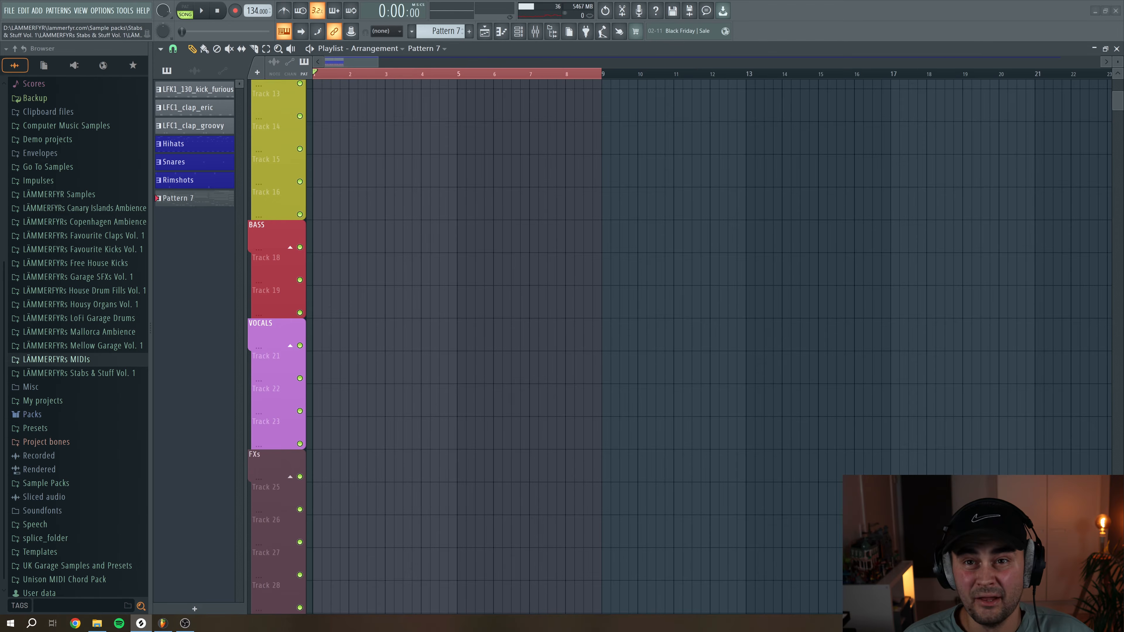
Place the OS_FRNB_115_D#m_Female_Nowhere_Vocal clip at bar 1 of the VOCALS track and time-stretch it in Auto mode to fill eight bars
{"action": "left_click_drag", "start_coordinate": [376, 339], "coordinate": [335, 337]}
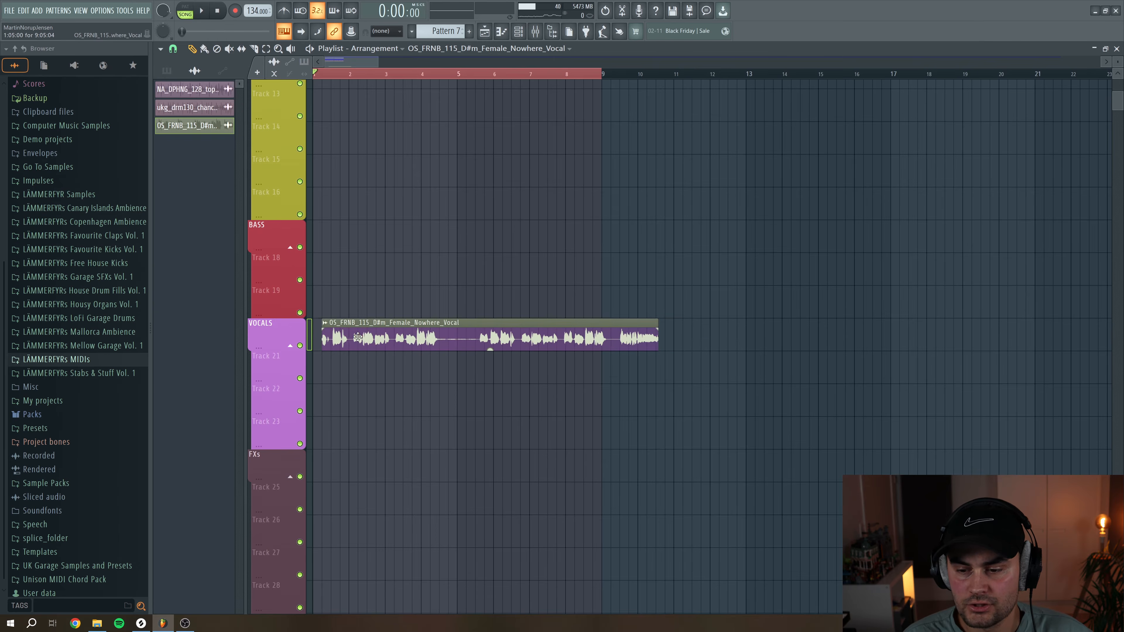
{"action": "double_click", "coordinate": [354, 336]}
{"action": "left_click_drag", "start_coordinate": [362, 85], "coordinate": [607, 104]}
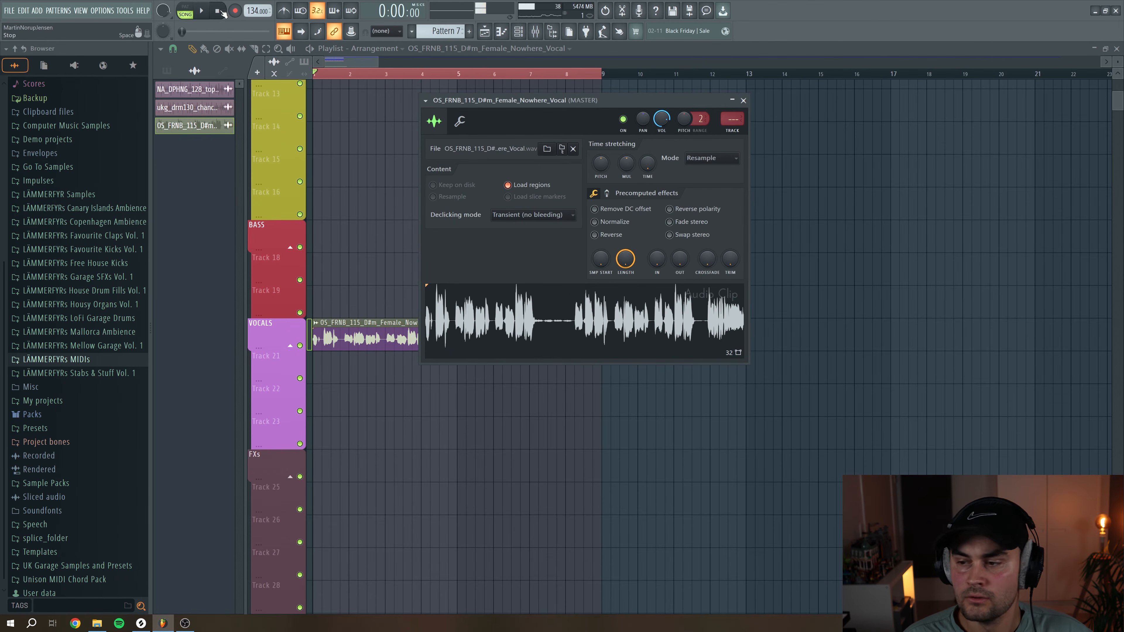
{"action": "left_click_drag", "start_coordinate": [605, 97], "coordinate": [809, 134]}
{"action": "left_click_drag", "start_coordinate": [851, 200], "coordinate": [850, 190]}
{"action": "left_click", "coordinate": [922, 195]}
{"action": "left_click", "coordinate": [902, 205]}
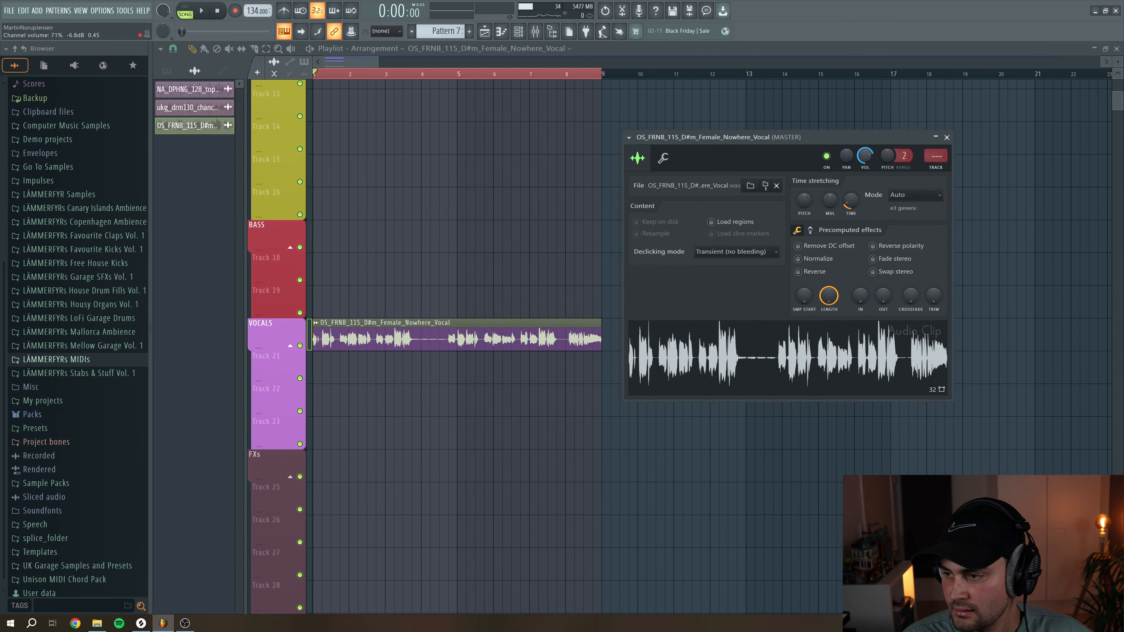
Chop the Female Nowhere vocal clip with a Complex chop preset and listen to the rearranged slices
{"action": "left_click", "coordinate": [317, 323]}
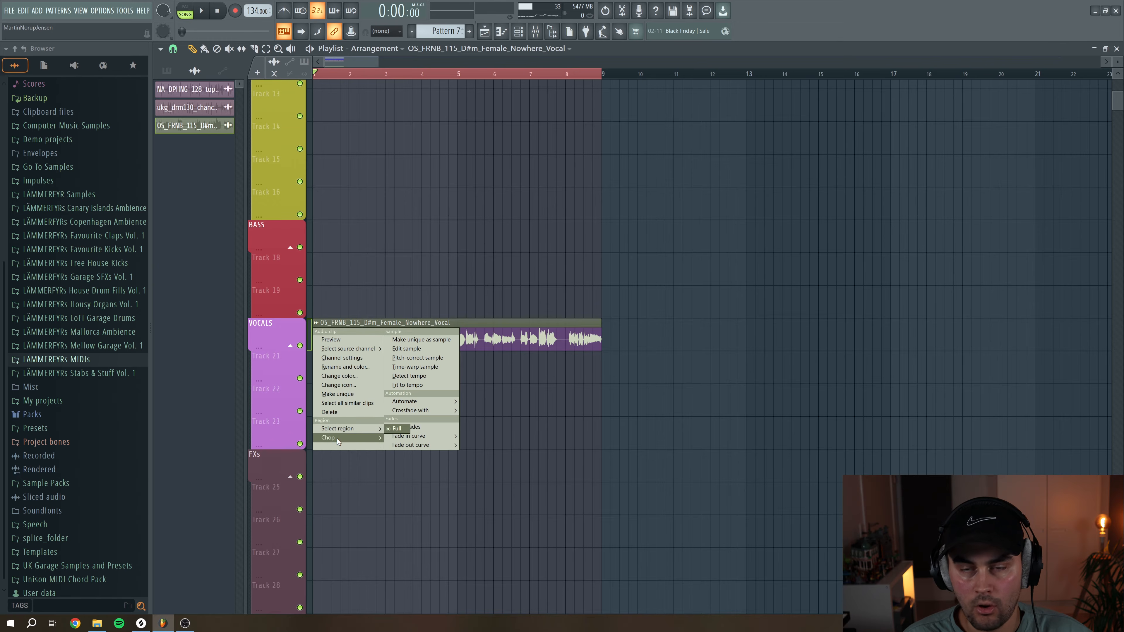
{"action": "mouse_move", "coordinate": [336, 438]}
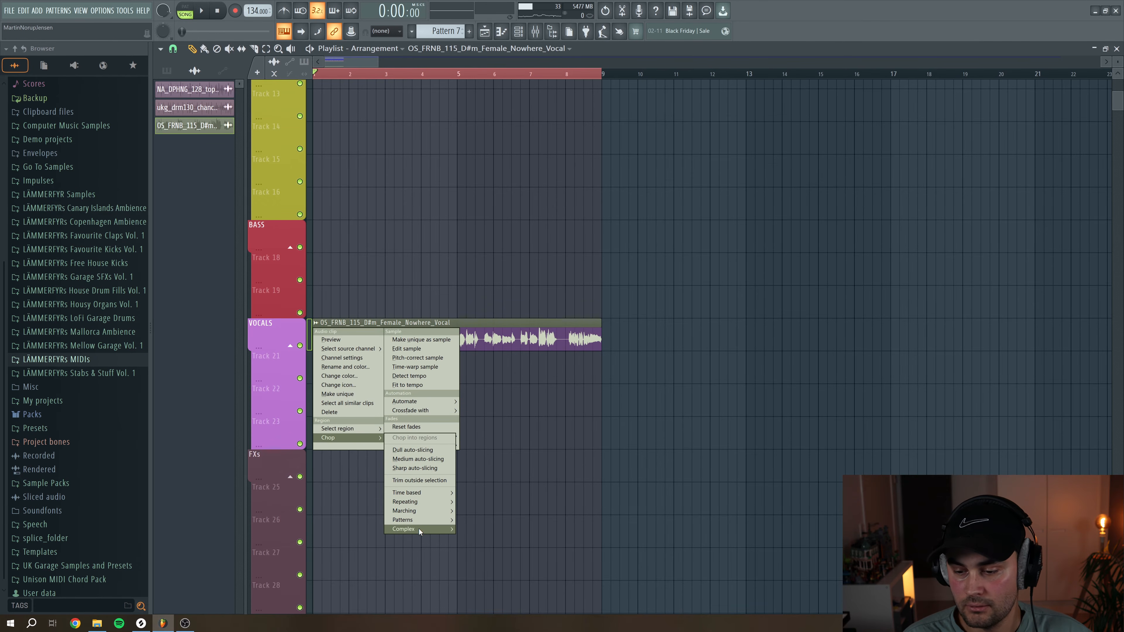
{"action": "mouse_move", "coordinate": [421, 530]}
{"action": "left_click", "coordinate": [476, 531]}
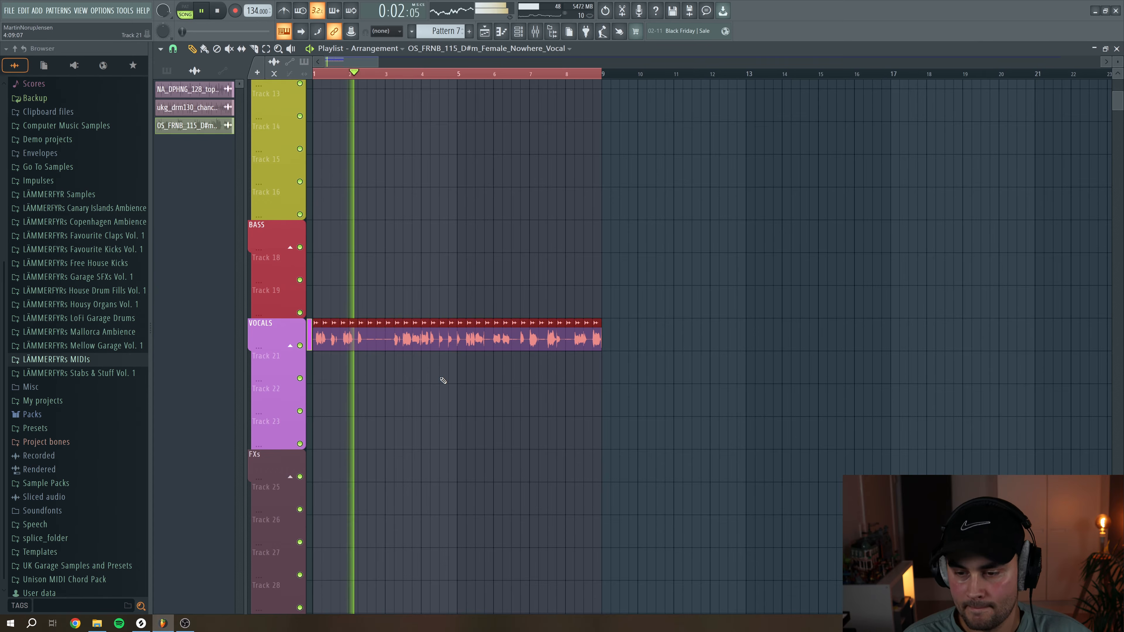
{"action": "key", "text": "space"}
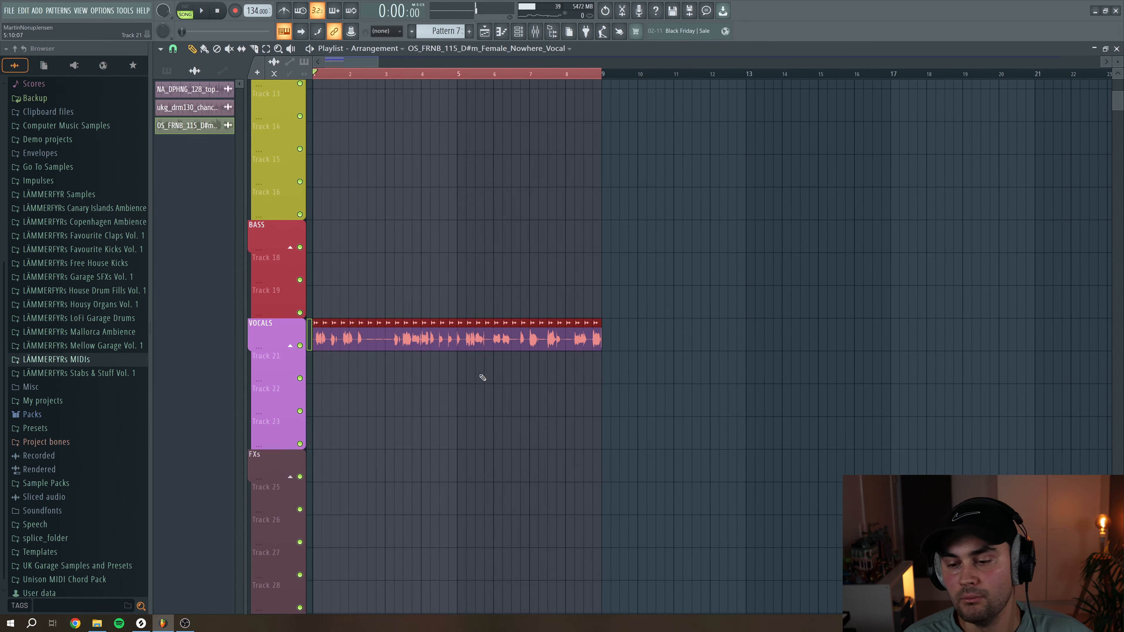
Delete the vocal chops in bar 1's last quarter and bar 2's third quarter while listening, undoing the extra deletion at bar 3
{"action": "key", "text": "space"}
{"action": "scroll", "coordinate": [471, 325], "scroll_direction": "up", "scroll_amount": 3}
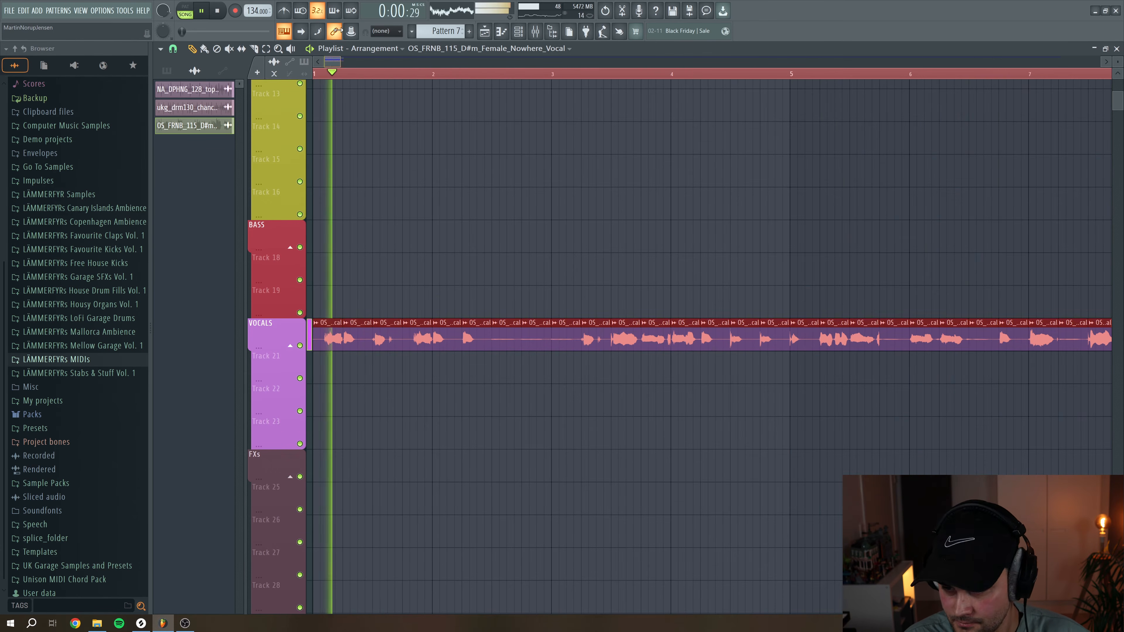
{"action": "key", "text": "space"}
{"action": "key", "text": "space"}
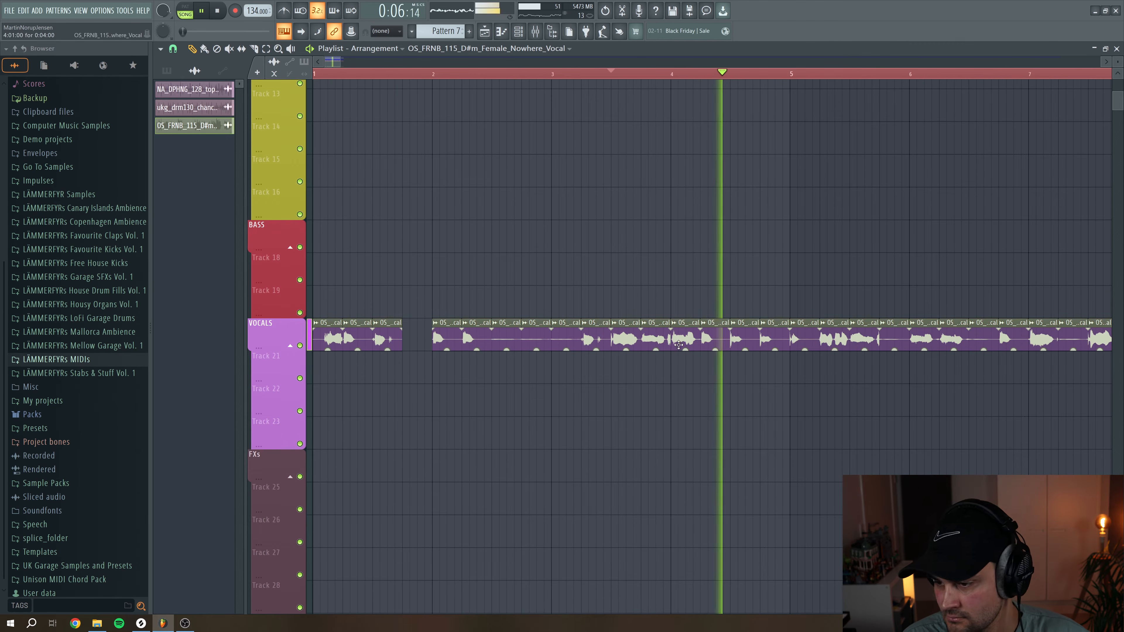
{"action": "key", "text": "space"}
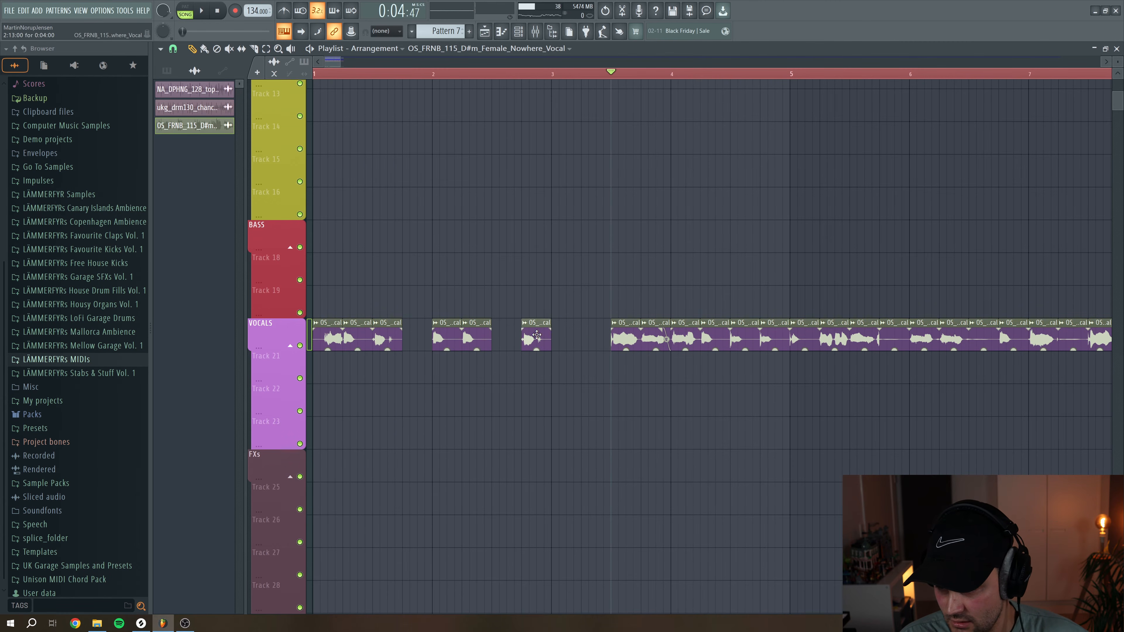
{"action": "key", "text": "ctrl+z"}
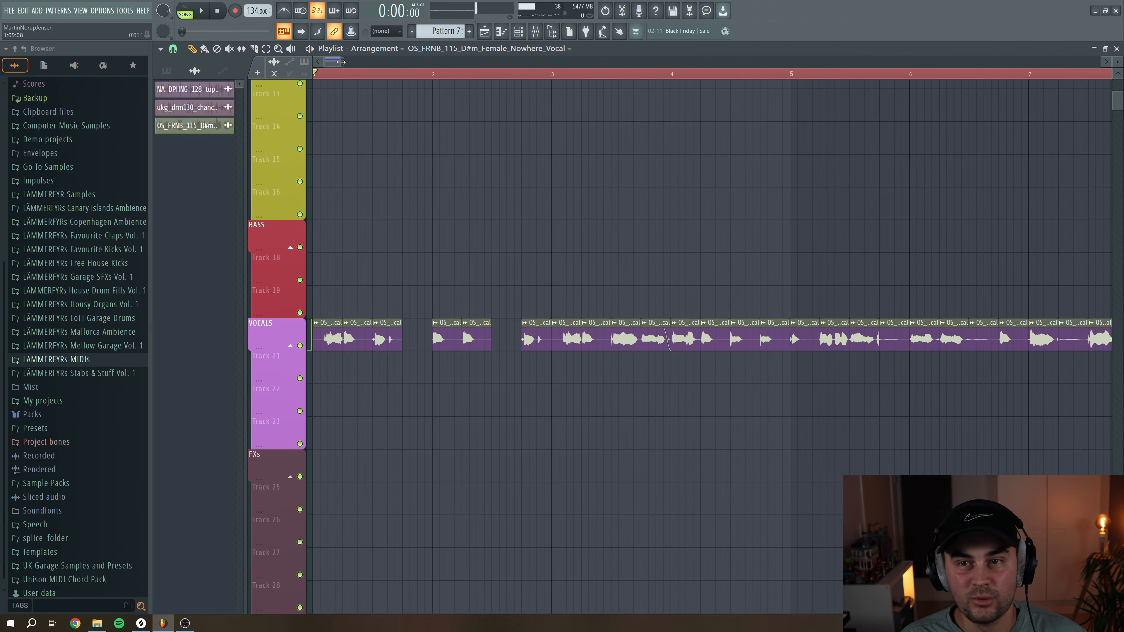
Keep only the first four bars of vocal chops and duplicate them into bars 5 to 8
{"action": "left_click_drag", "start_coordinate": [347, 60], "coordinate": [365, 61]}
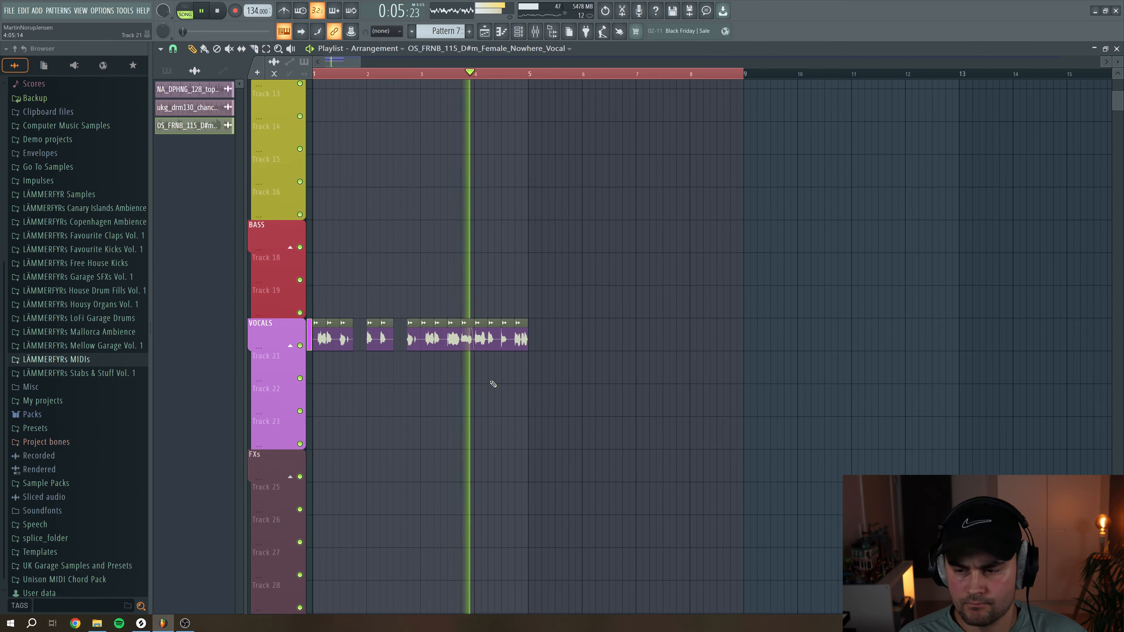
{"action": "key", "text": "space"}
{"action": "left_click_drag", "start_coordinate": [398, 382], "coordinate": [634, 319]}
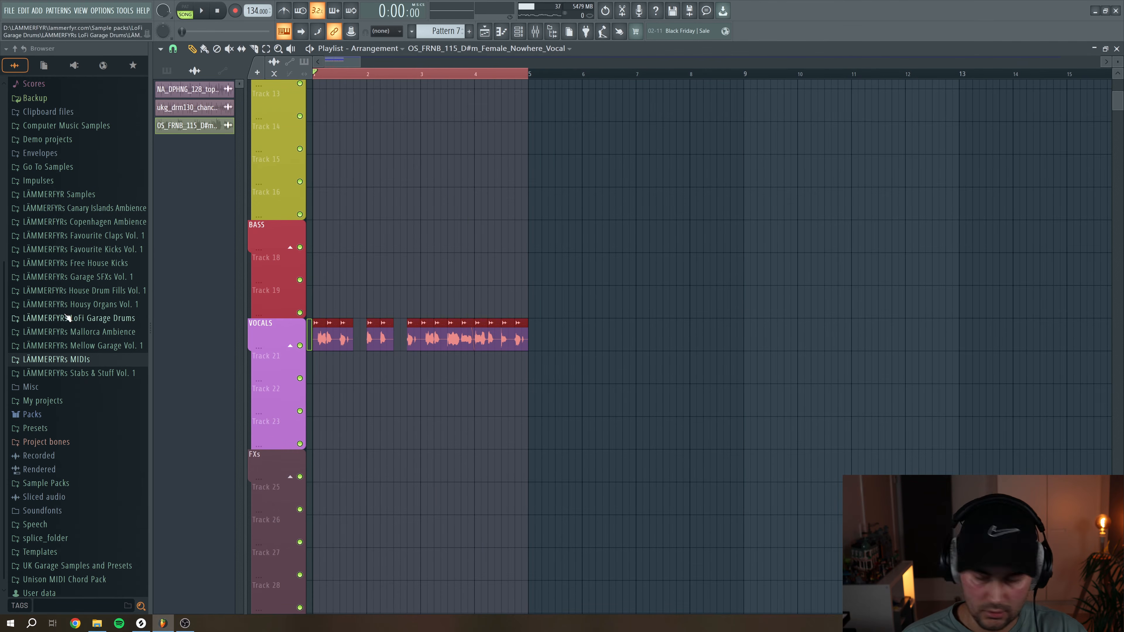
{"action": "key", "text": "ctrl+b"}
Assign a target mixer track in the vocal clip's channel settings, close them and play the arrangement with the chops
{"action": "double_click", "coordinate": [547, 351]}
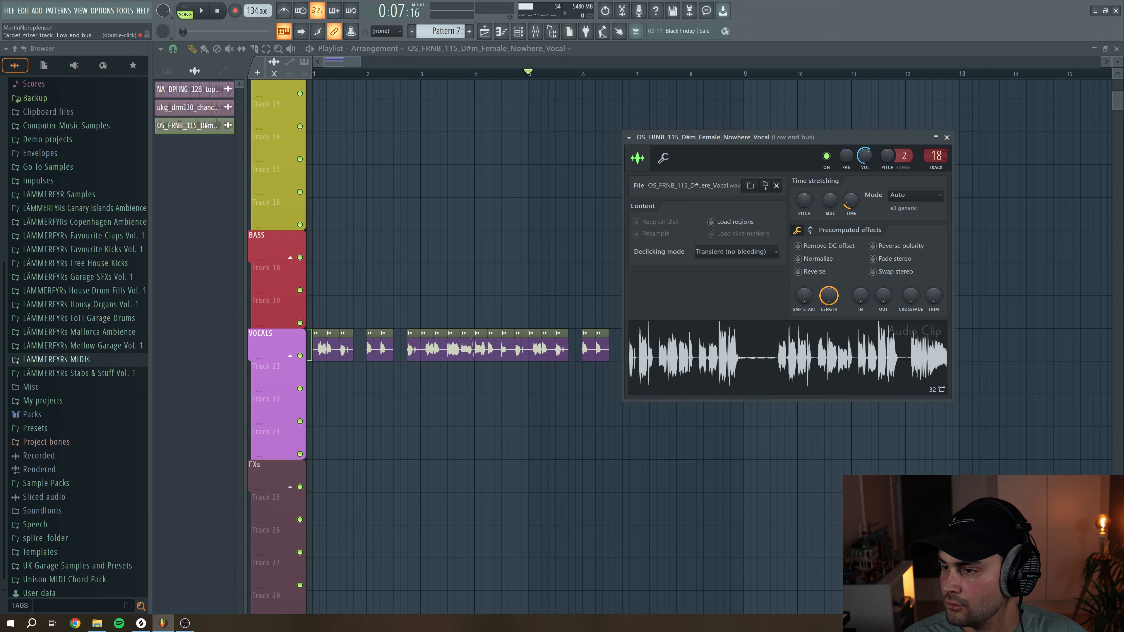
{"action": "left_click", "coordinate": [946, 138]}
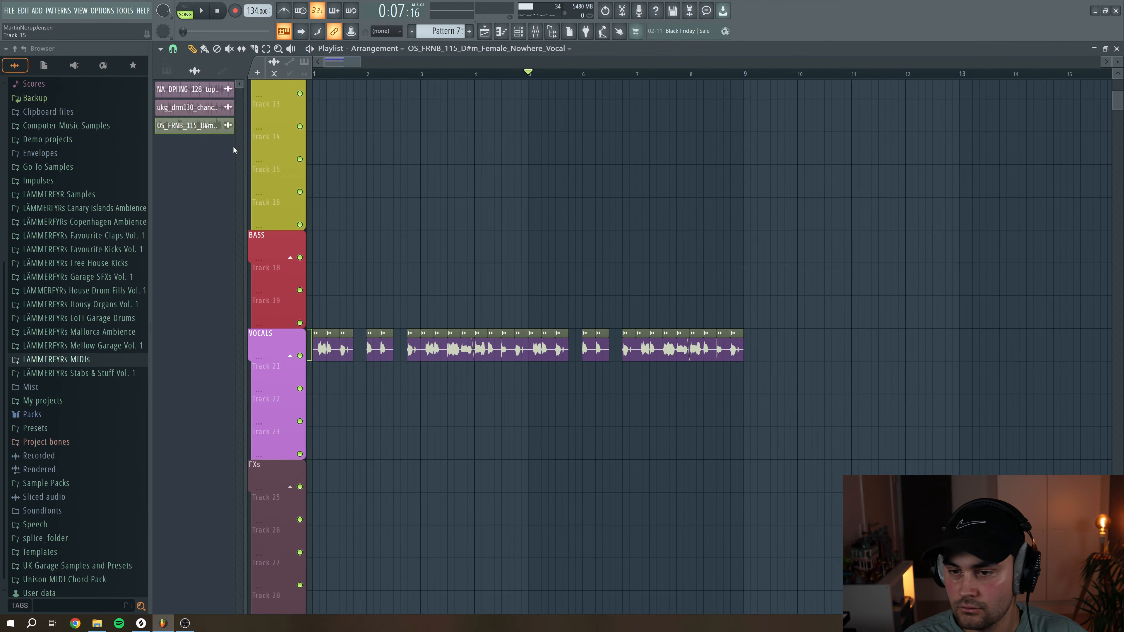
{"action": "key", "text": "space"}
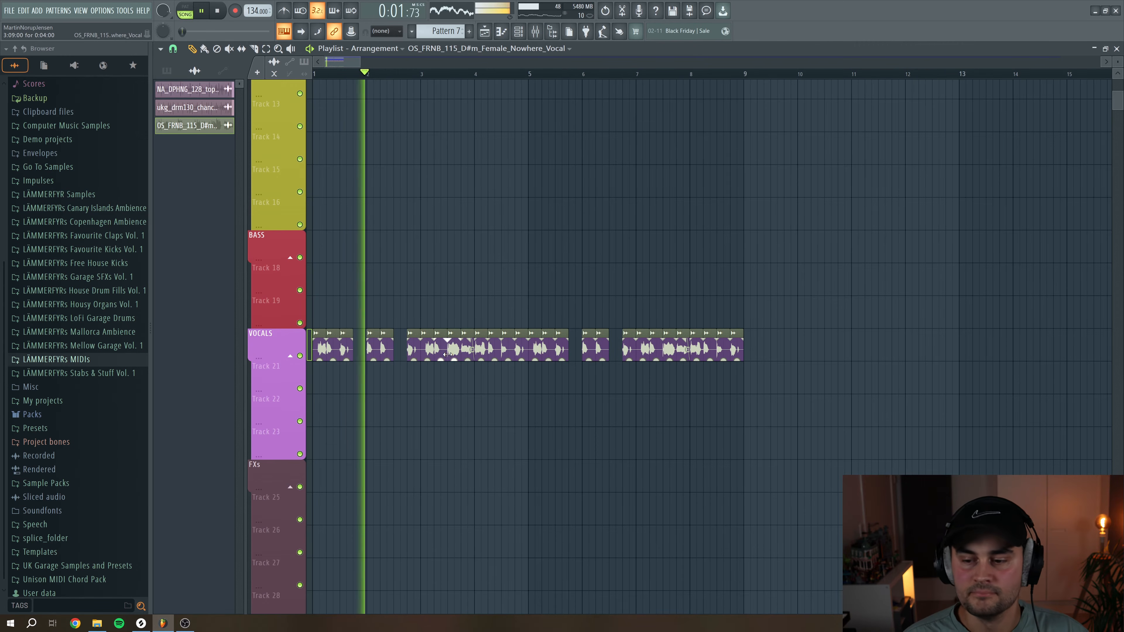
{"action": "scroll", "coordinate": [460, 343], "scroll_direction": "up", "scroll_amount": 6}
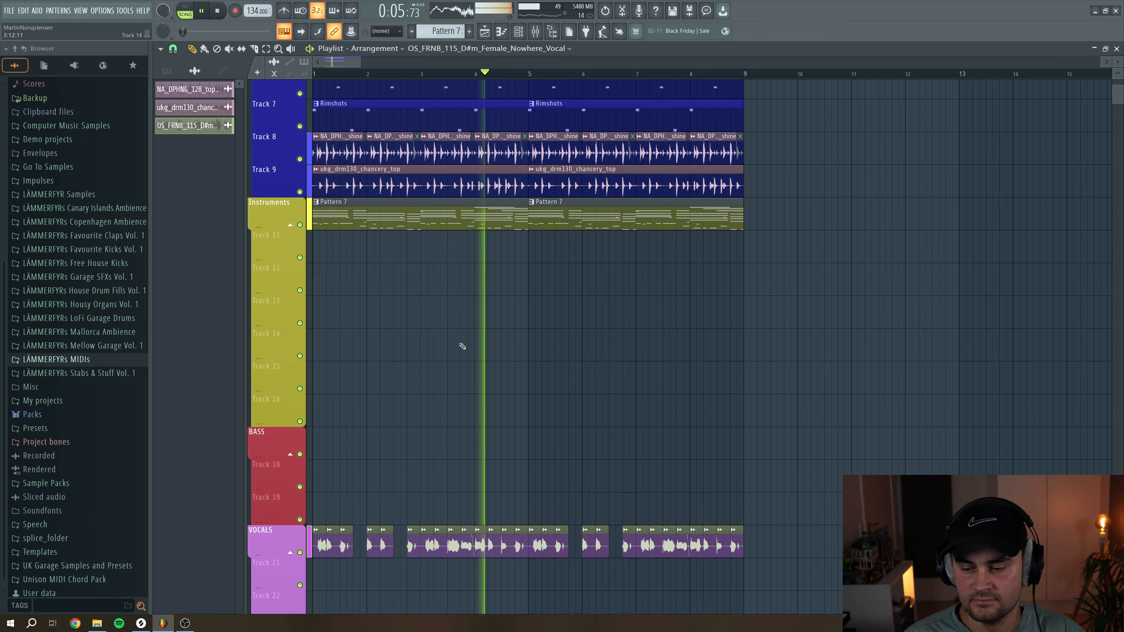
{"action": "key", "text": "space"}
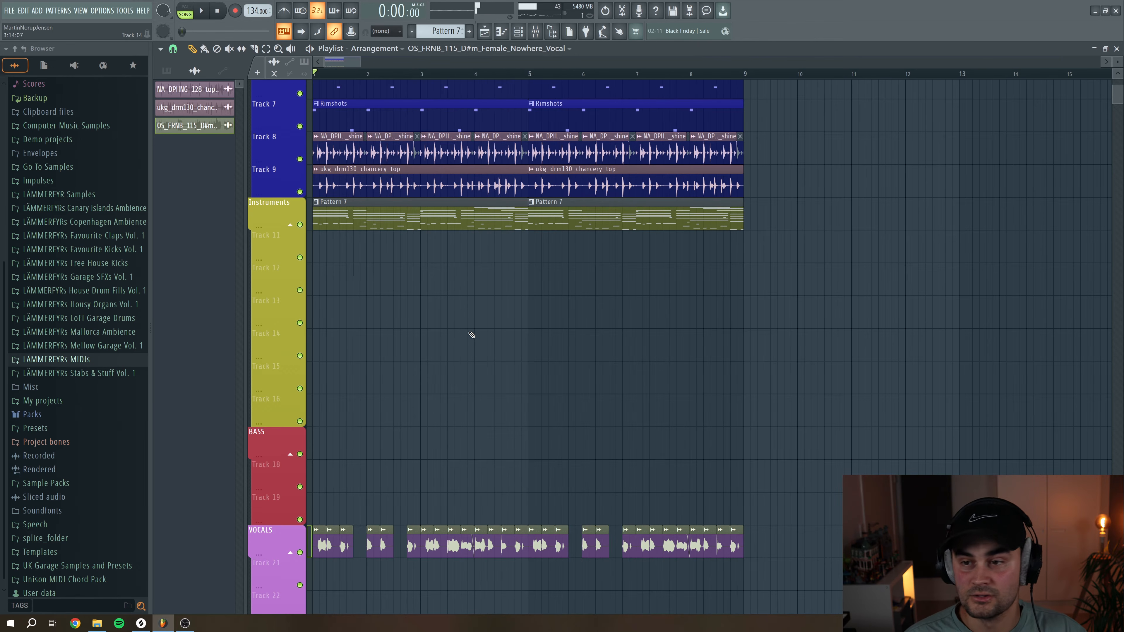
Copy all E-piano chord notes into Analog Lab V's piano roll and play the pattern to hear them
{"action": "key", "text": "F7"}
{"action": "left_click_drag", "start_coordinate": [1009, 393], "coordinate": [108, 118]}
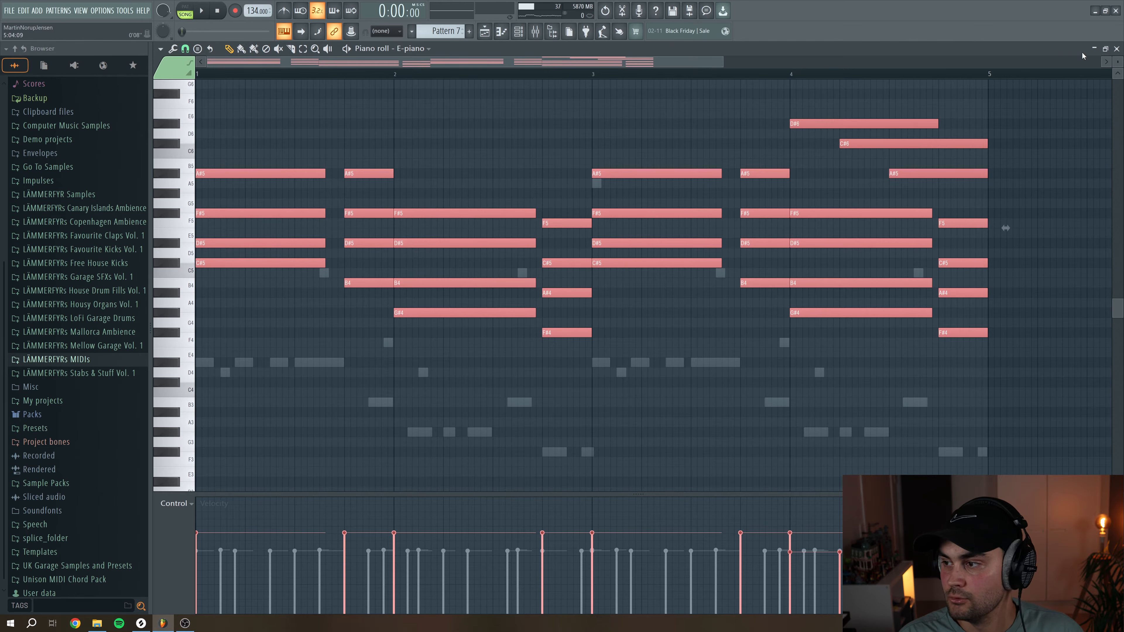
{"action": "left_click", "coordinate": [1116, 48]}
{"action": "right_click", "coordinate": [292, 444]}
{"action": "left_click", "coordinate": [315, 445]}
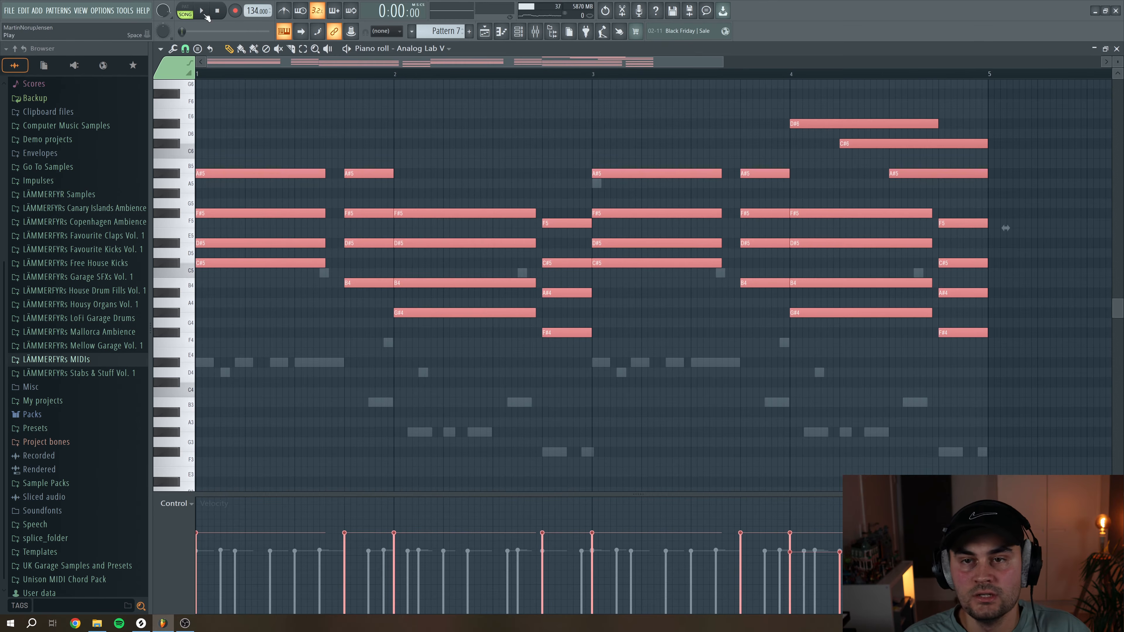
{"action": "left_click", "coordinate": [203, 11]}
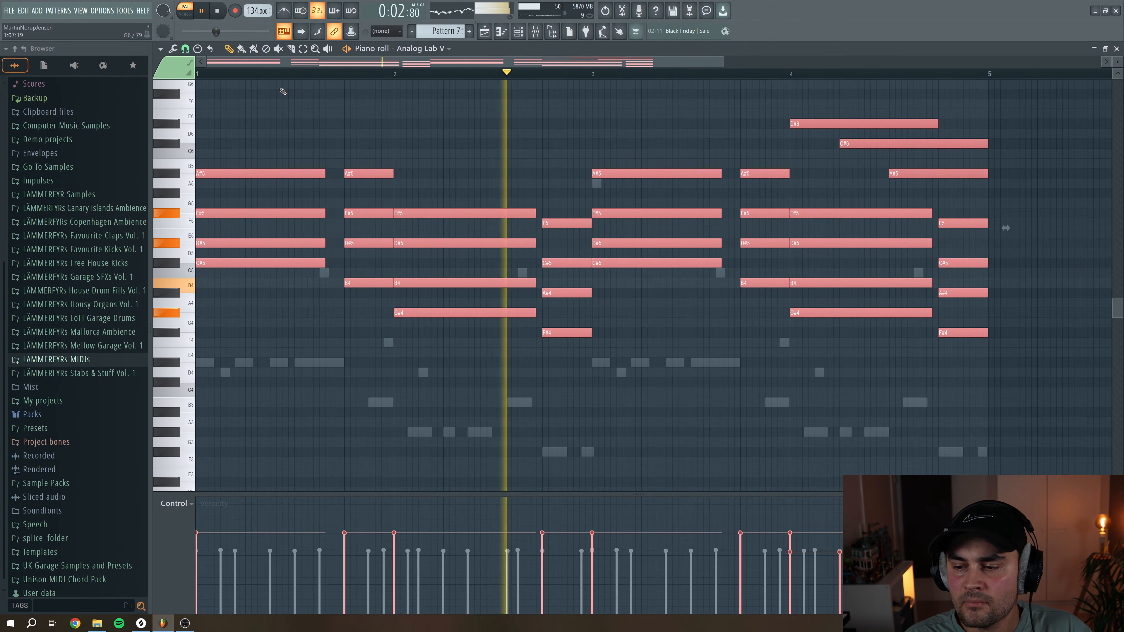
{"action": "key", "text": "space"}
Delete the short chords ending bars 1 to 4 and bar 4's D#6, C#6 and A#5 notes from the Analog Lab V part
{"action": "left_click", "coordinate": [359, 128]}
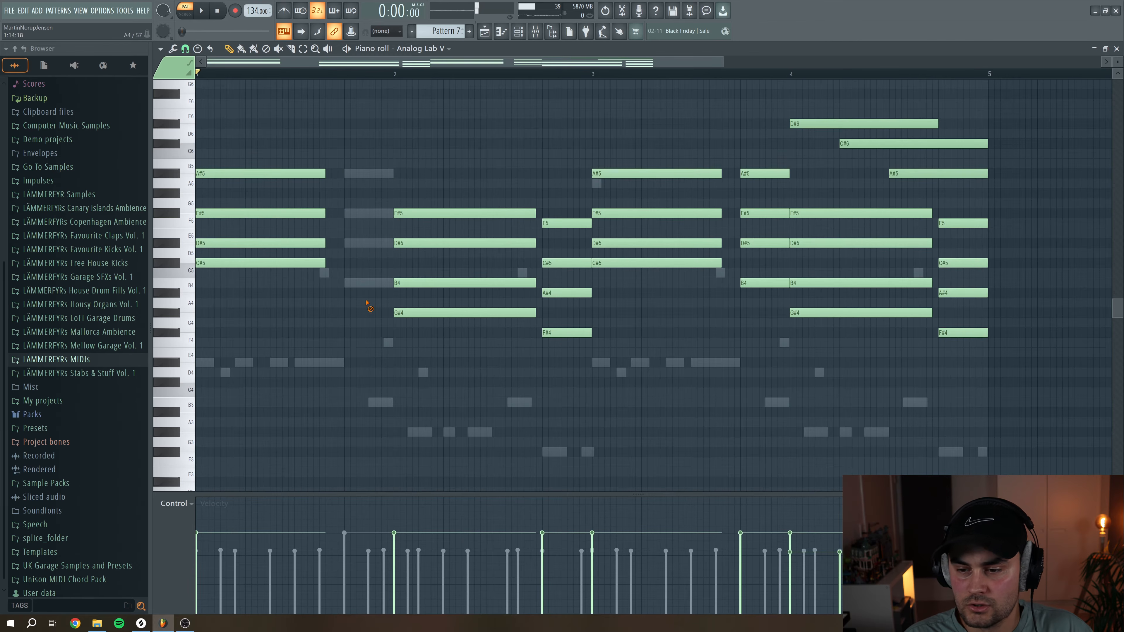
{"action": "right_click", "coordinate": [778, 283]}
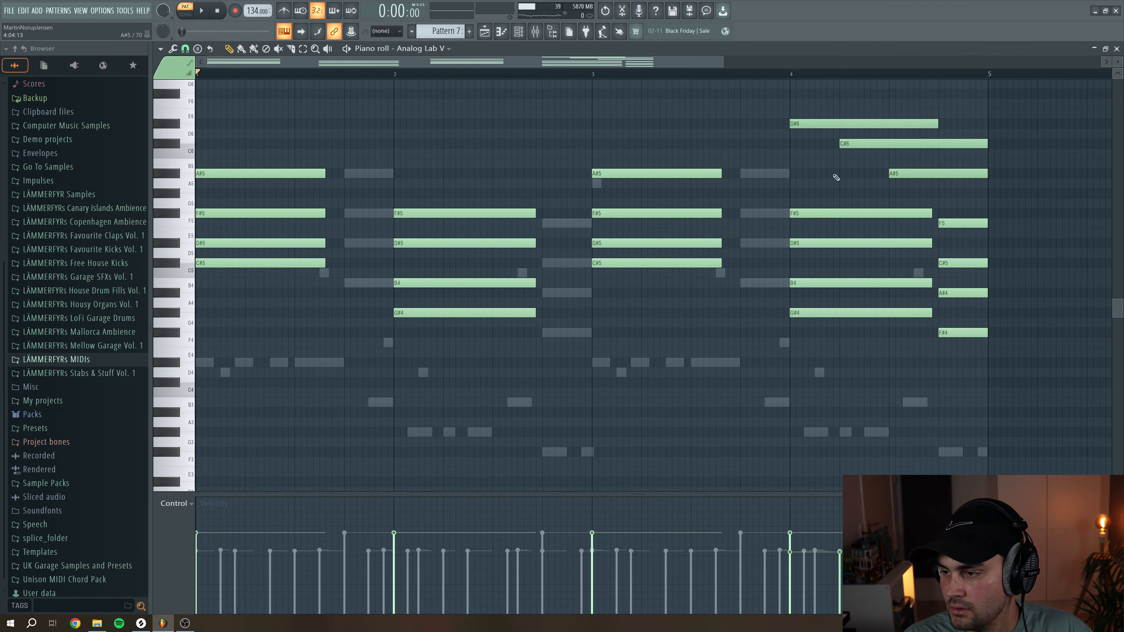
{"action": "right_click", "coordinate": [834, 122]}
{"action": "right_click", "coordinate": [867, 143]}
{"action": "right_click", "coordinate": [912, 173]}
{"action": "right_click", "coordinate": [973, 222]}
{"action": "right_click", "coordinate": [965, 263]}
{"action": "right_click", "coordinate": [956, 293]}
{"action": "right_click", "coordinate": [949, 333]}
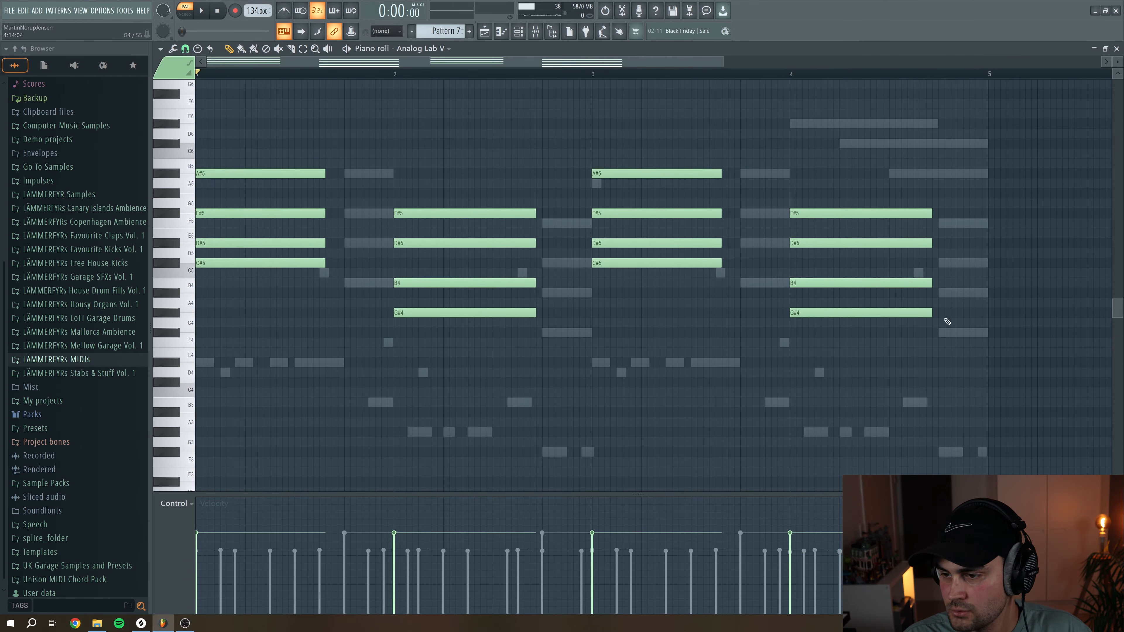
Use the Spaced Tape Angels pad preset in Analog Lab V, audition it with the pattern and close the plugin
{"action": "key", "text": "space"}
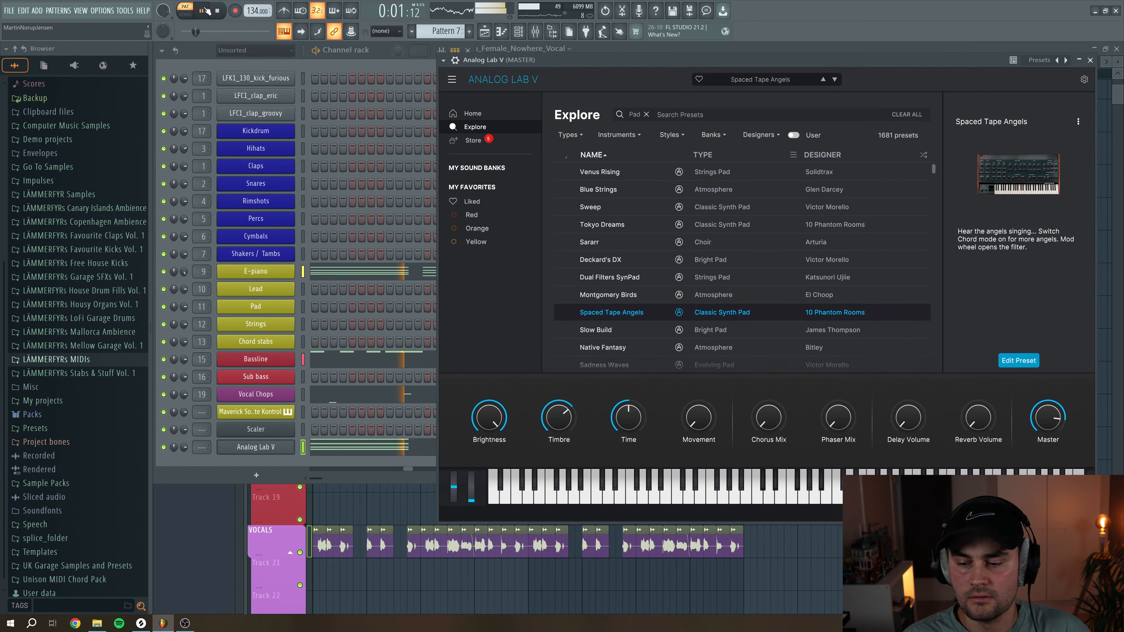
{"action": "left_click", "coordinate": [1095, 62]}
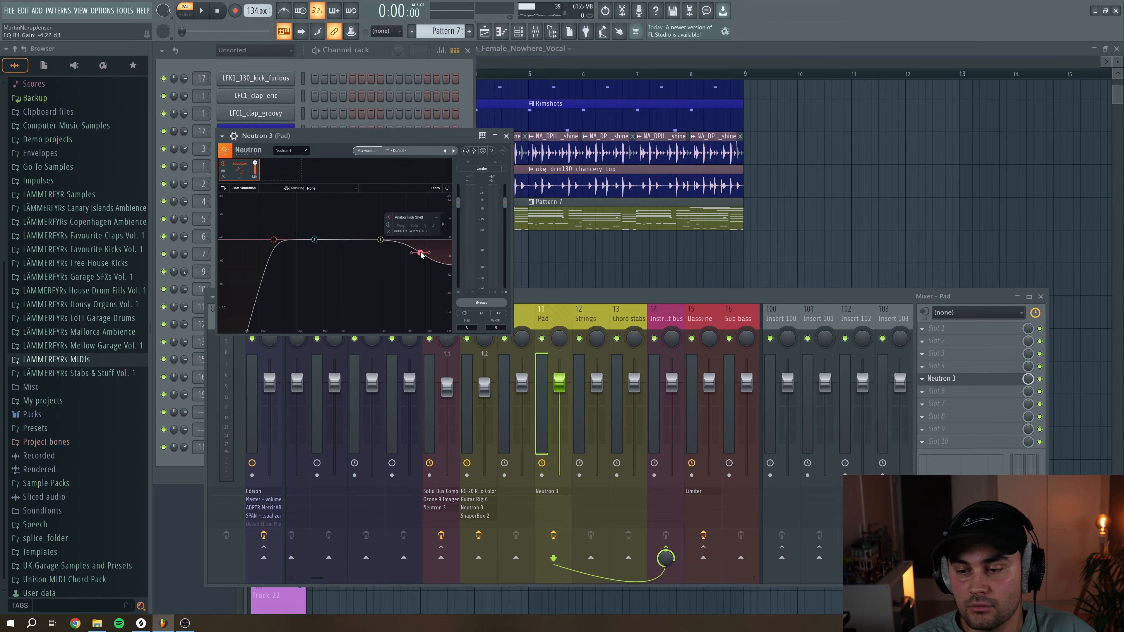
Cut Neutron 3's high shelf on the Pad insert by about 15.7 dB and lower the Pad level to about -1.1 dB while listening
{"action": "left_click_drag", "start_coordinate": [421, 255], "coordinate": [392, 288]}
{"action": "key", "text": "space"}
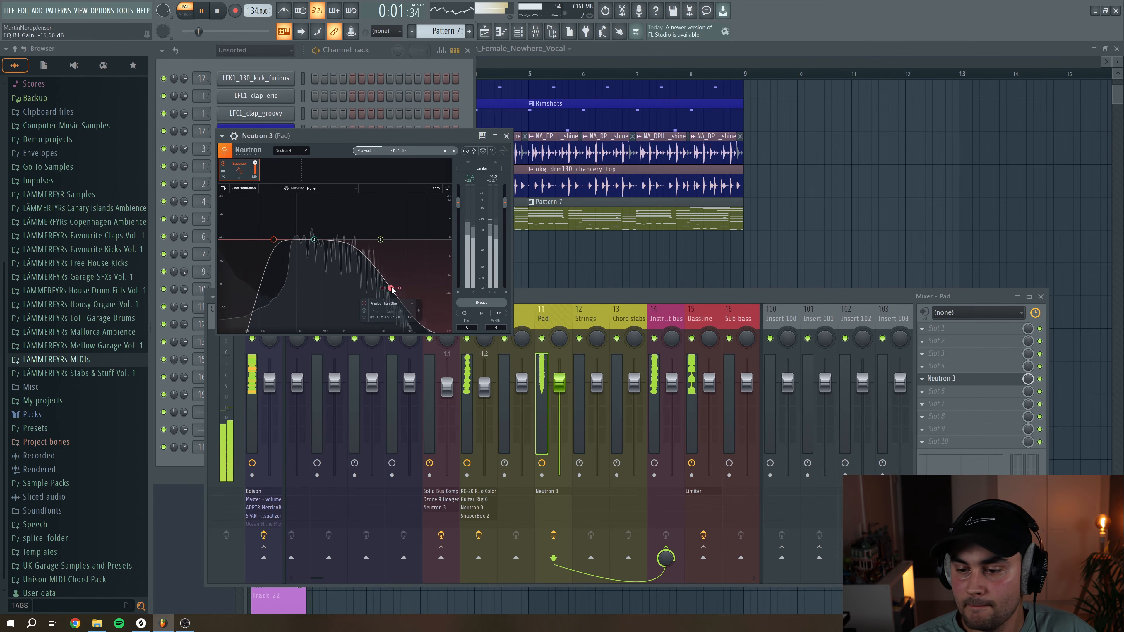
{"action": "left_click", "coordinate": [506, 135]}
{"action": "left_click_drag", "start_coordinate": [566, 387], "coordinate": [566, 390]}
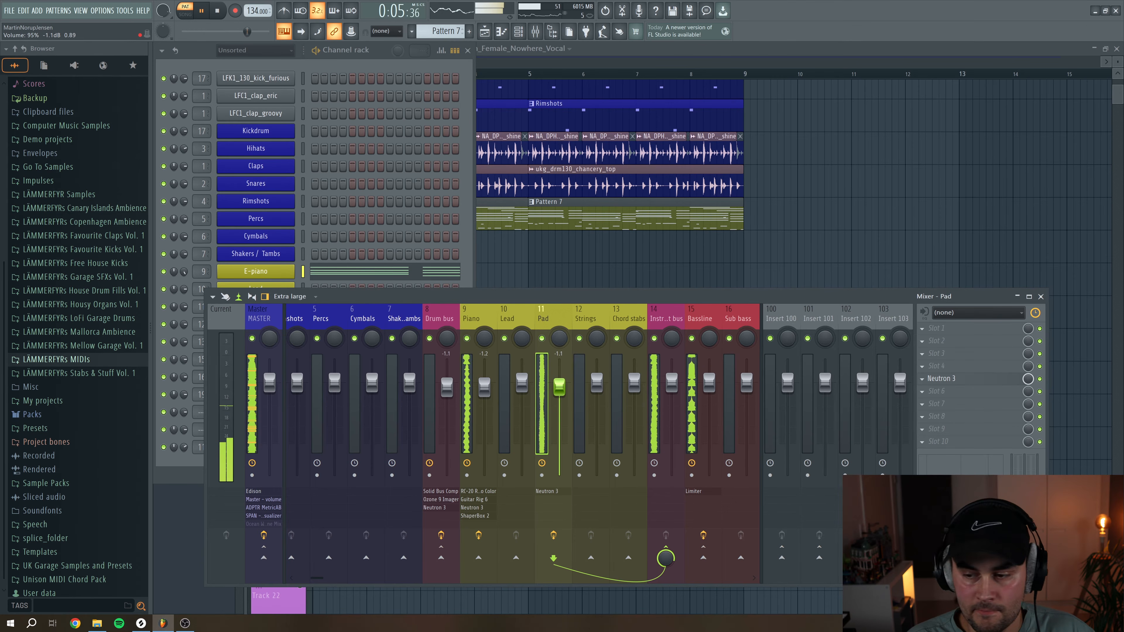
Stop playback and load ShaperBox 2 on the Pad insert with a 1/4-length Sidechain volume curve
{"action": "key", "text": "space"}
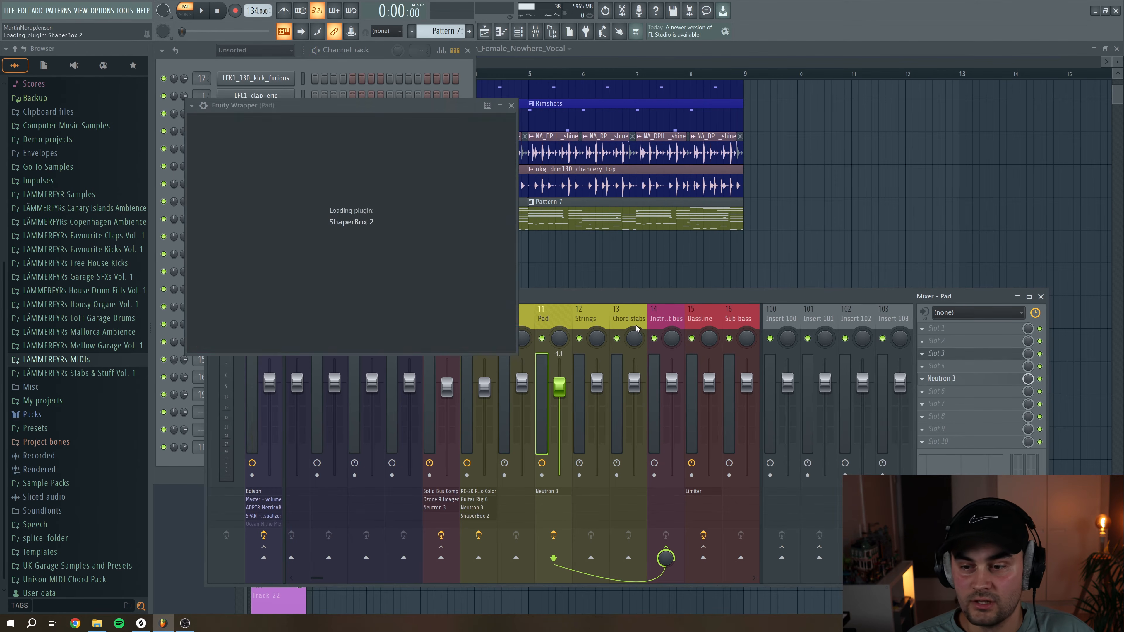
{"action": "left_click", "coordinate": [569, 205]}
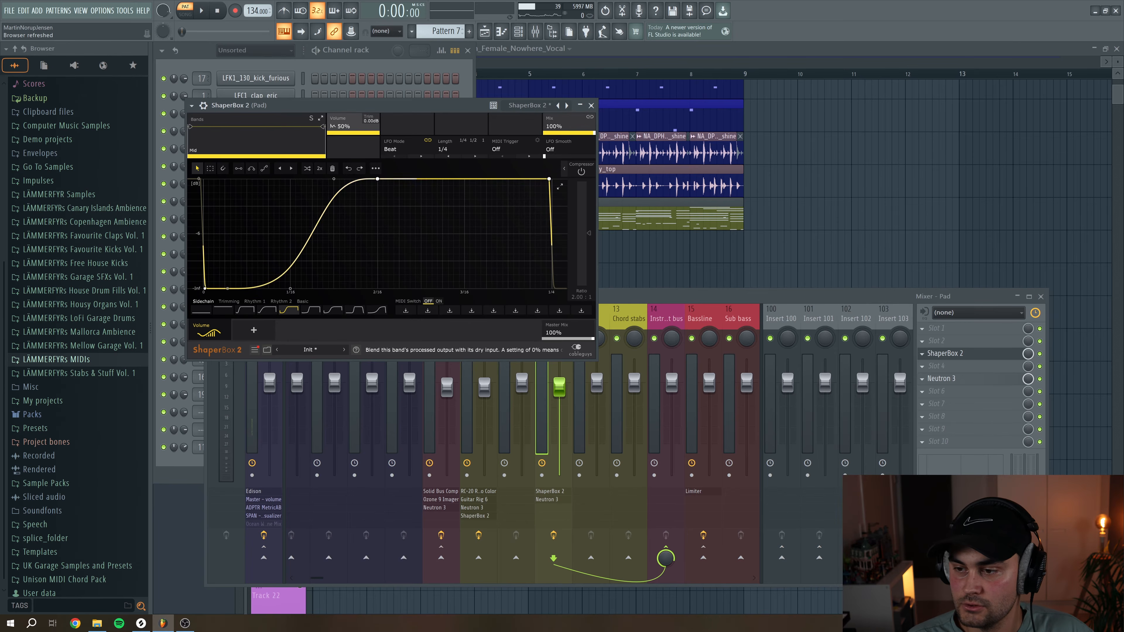
Lower the Pad insert's level to about -2.0 dB while listening, with its ShaperBox 2 closed, and stop playback
{"action": "left_click", "coordinate": [591, 106]}
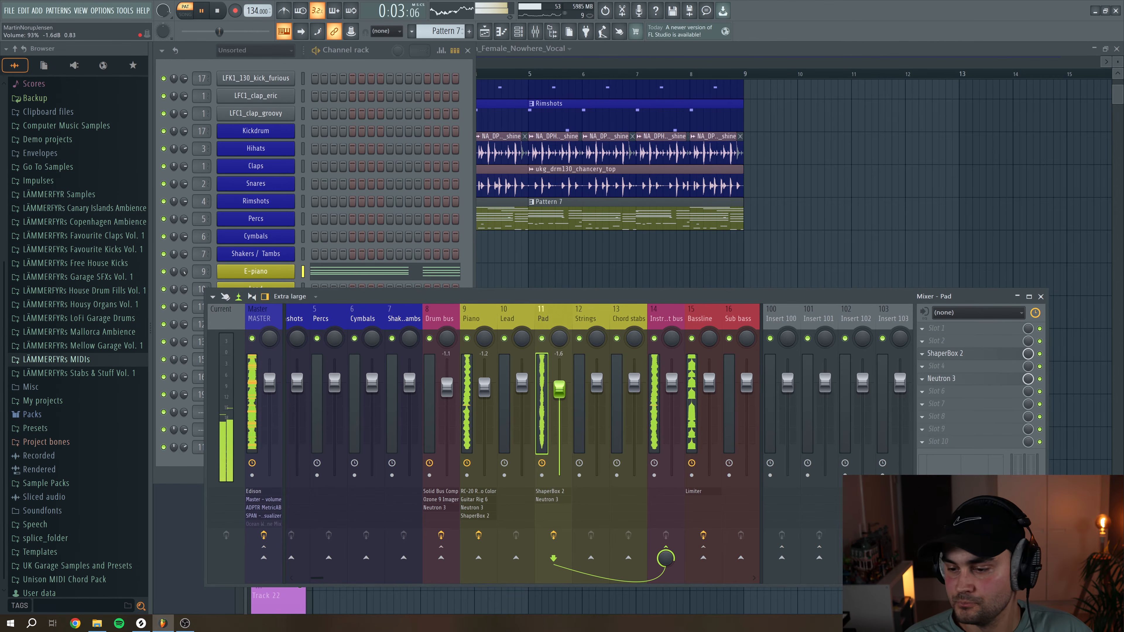
{"action": "key", "text": "space"}
Replace the Lead channel's instrument with Serum, choose a soft keys preset and close the synth
{"action": "right_click", "coordinate": [293, 286]}
{"action": "mouse_move", "coordinate": [342, 372]}
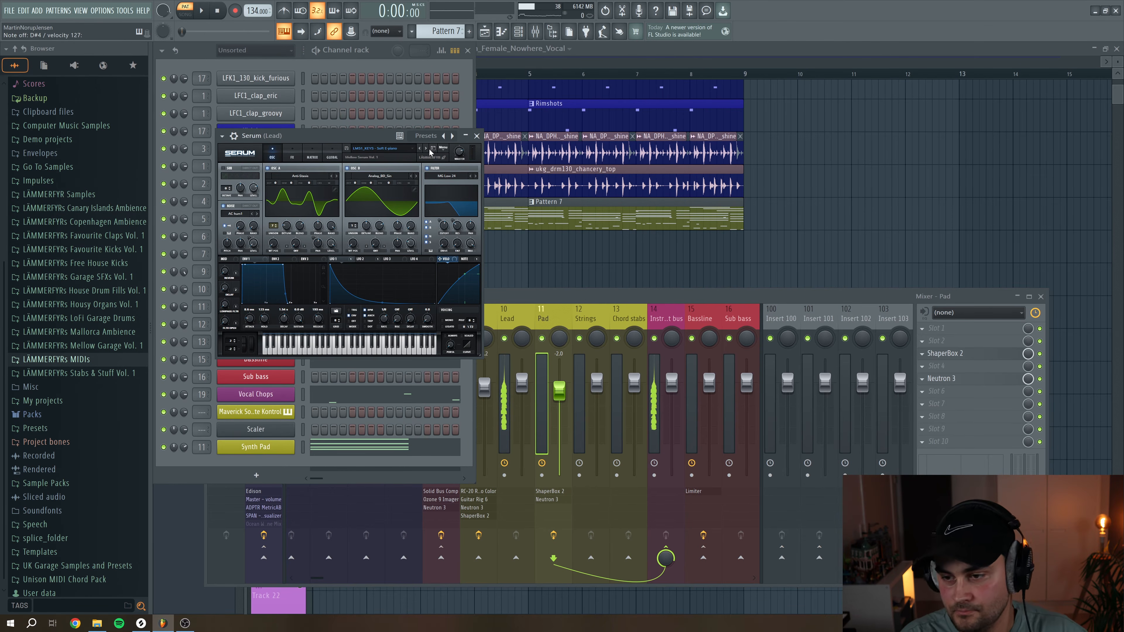
{"action": "left_click", "coordinate": [477, 136]}
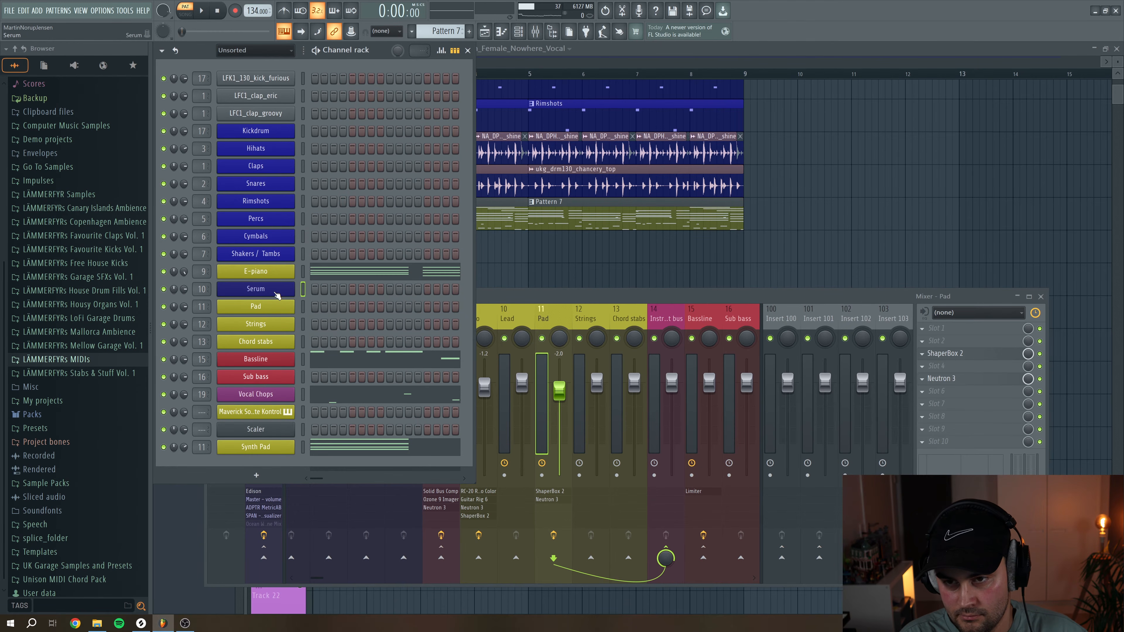
Rename the Serum channel as Lead and give it the same yellow colour as the other instrument channels
{"action": "right_click", "coordinate": [274, 295]}
{"action": "left_click", "coordinate": [261, 296]}
{"action": "right_click", "coordinate": [265, 294]}
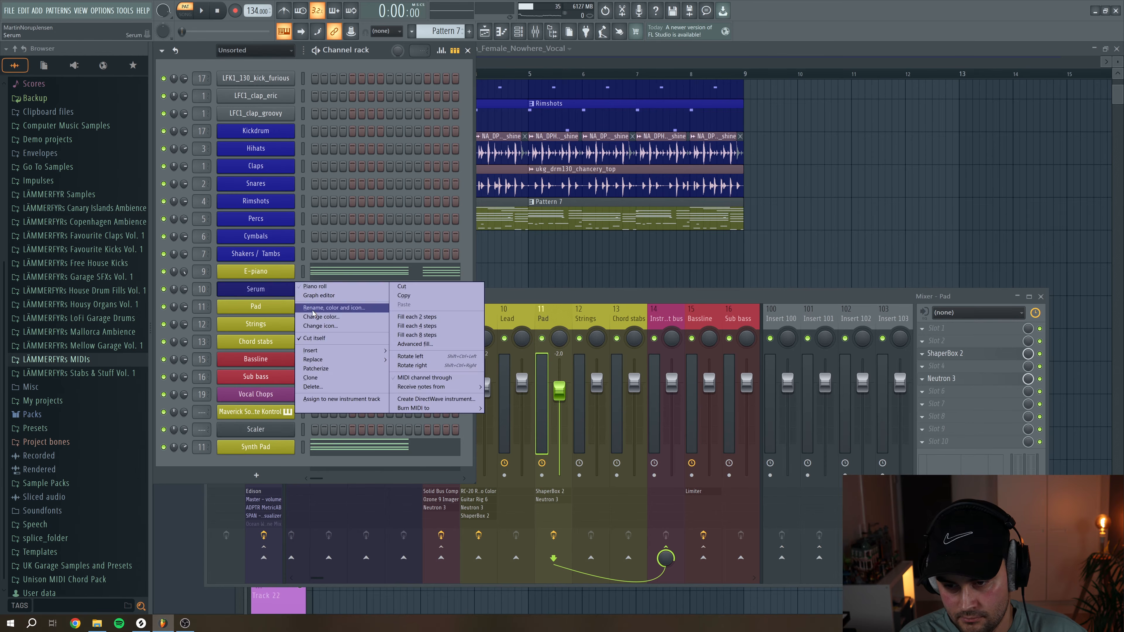
{"action": "left_click", "coordinate": [316, 310]}
{"action": "left_click", "coordinate": [315, 310]}
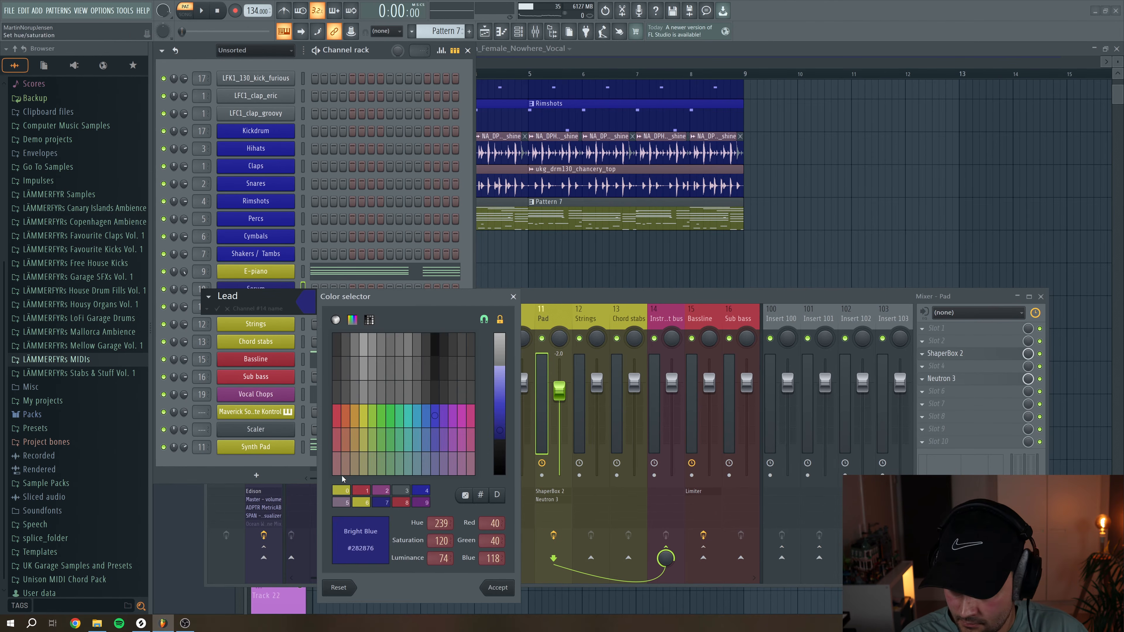
{"action": "left_click", "coordinate": [347, 489]}
{"action": "left_click", "coordinate": [498, 587]}
{"action": "key", "text": "Return"}
Write a sparse four-bar melody in the Lead piano roll and lower its last note to F5 while listening
{"action": "right_click", "coordinate": [290, 286]}
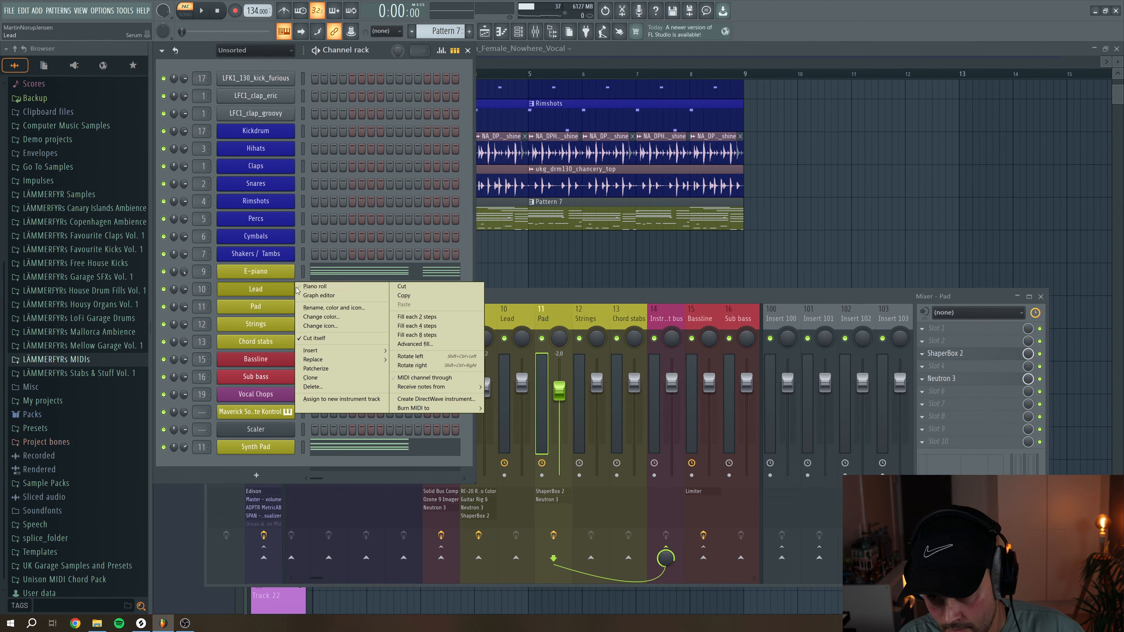
{"action": "left_click", "coordinate": [307, 293]}
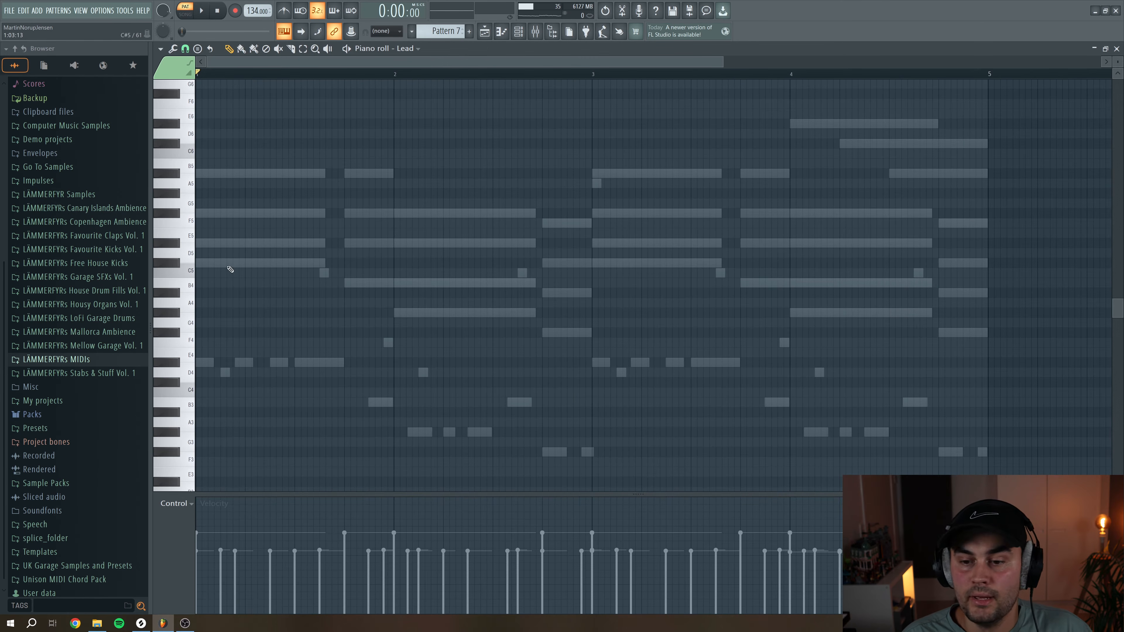
{"action": "key", "text": "space"}
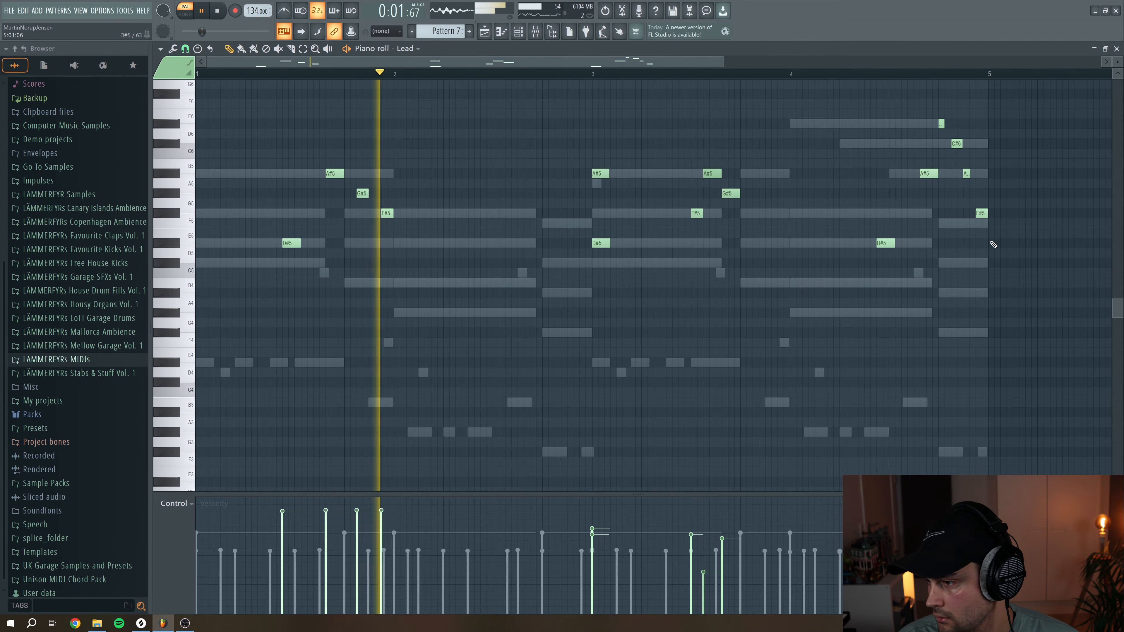
{"action": "left_click_drag", "start_coordinate": [981, 217], "coordinate": [981, 228]}
{"action": "key", "text": "space"}
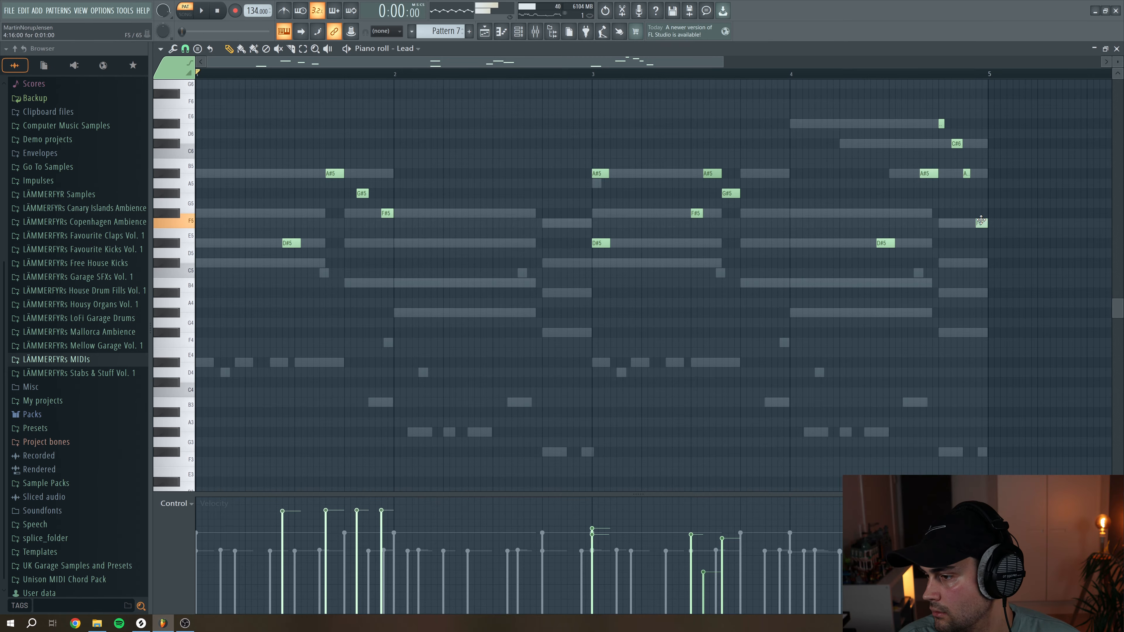
{"action": "key", "text": "space"}
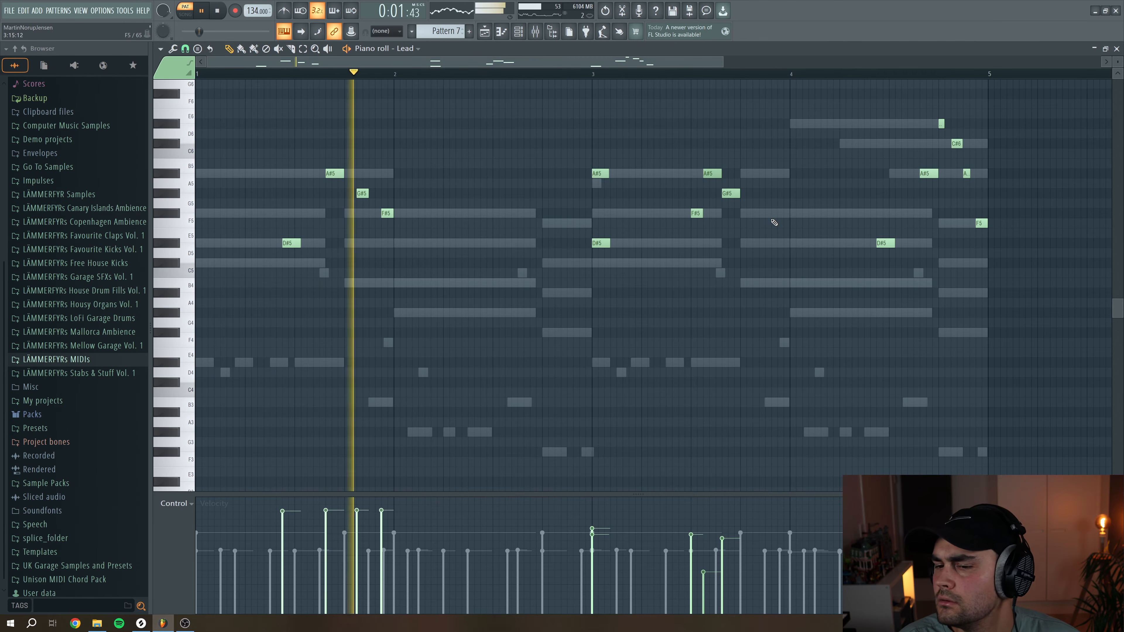
{"action": "key", "text": "space"}
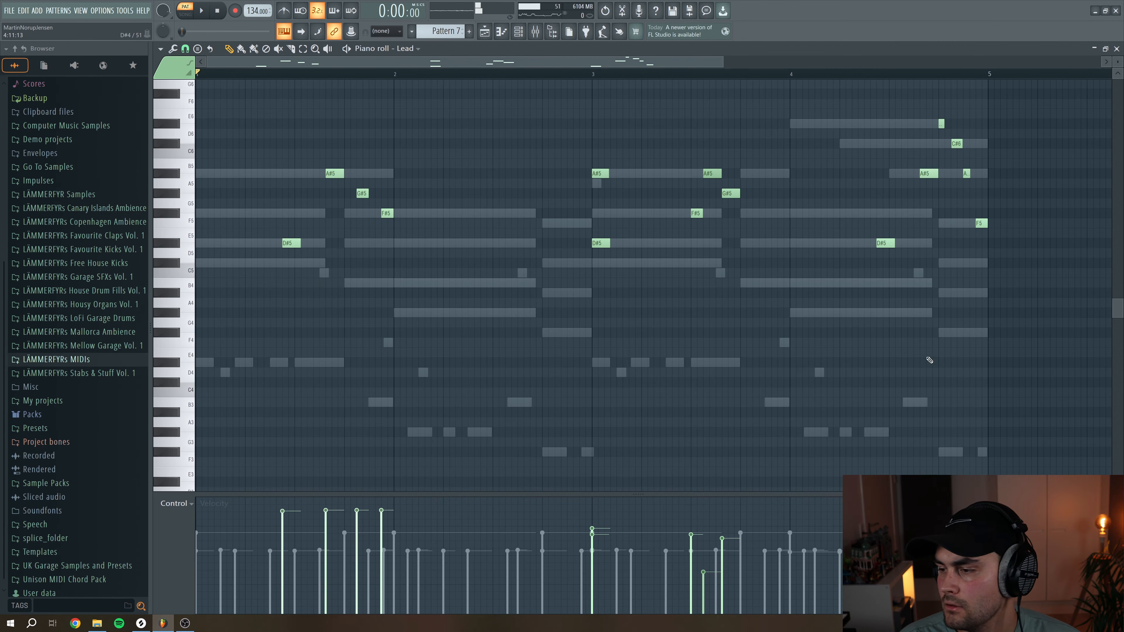
Set Neutron 3's highpass on the Lead insert to about 300 Hz and gently boost the upper EQ bands
{"action": "left_click", "coordinate": [1116, 48]}
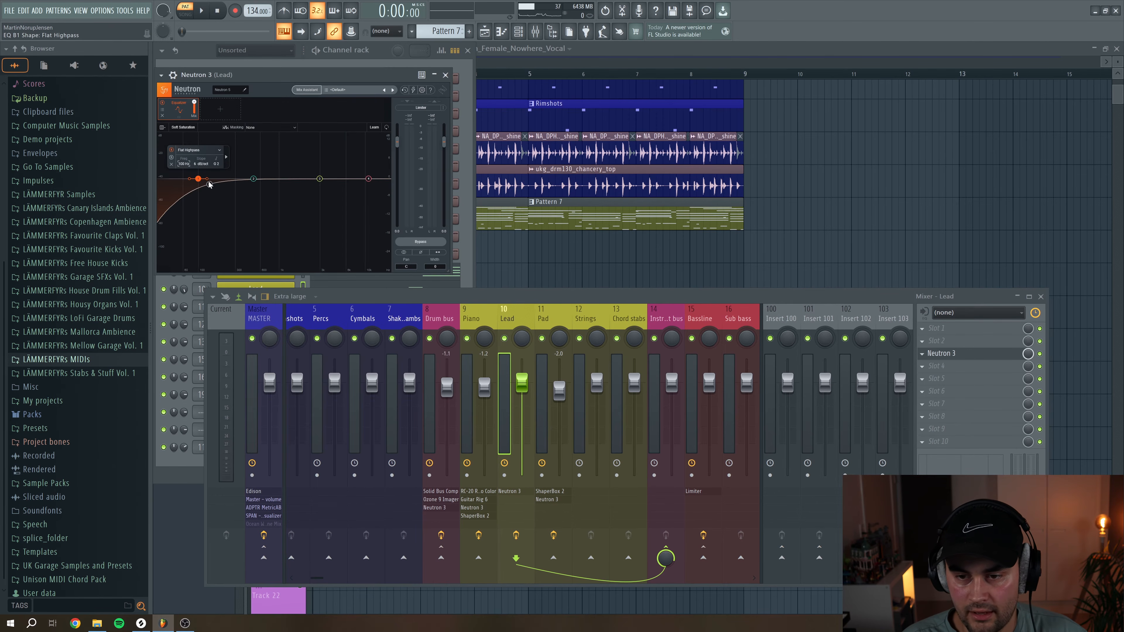
{"action": "left_click_drag", "start_coordinate": [207, 179], "coordinate": [236, 177]}
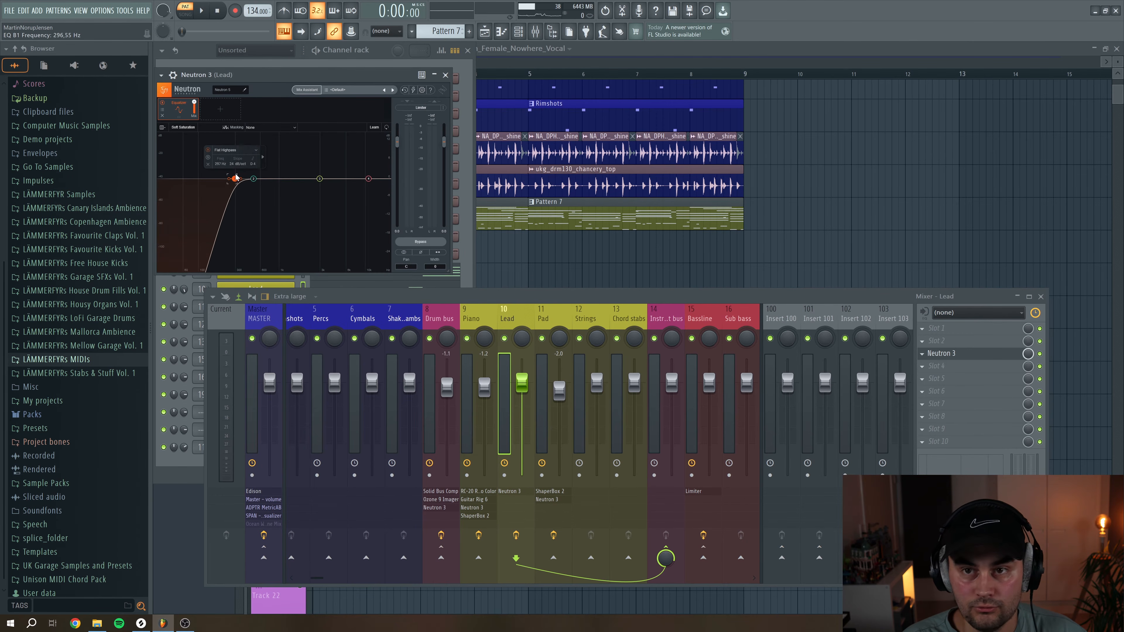
{"action": "left_click_drag", "start_coordinate": [326, 180], "coordinate": [330, 173]}
{"action": "key", "text": "space"}
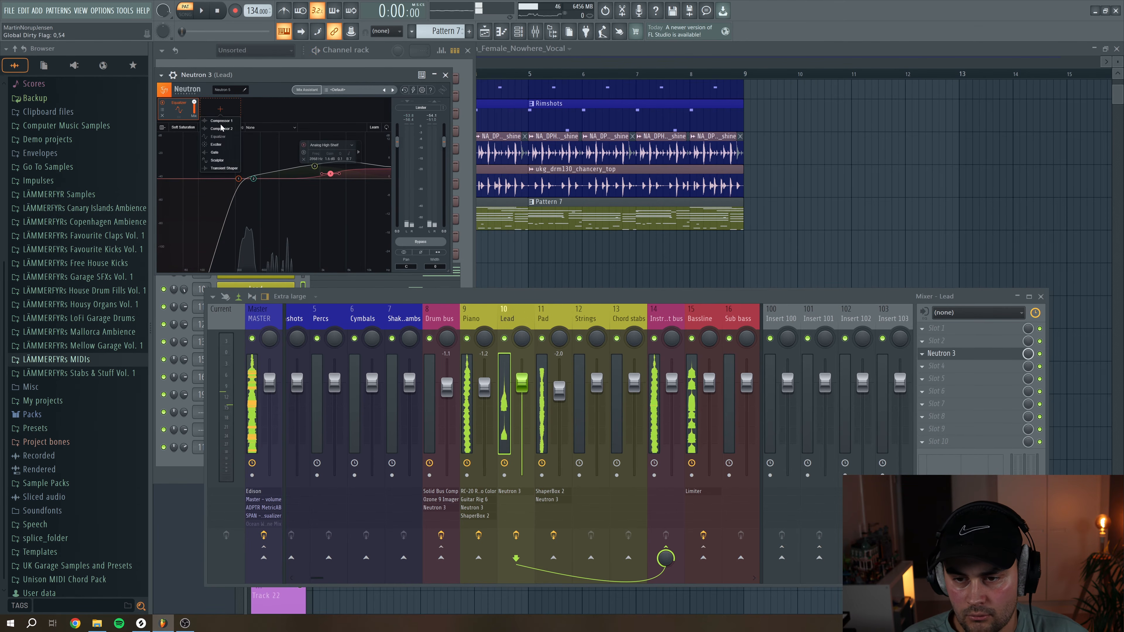
Add an Exciter ahead of the EQ in the Lead's Neutron 3, raise its crossover, adjust the upper band's drive and reduce the mix
{"action": "left_click", "coordinate": [219, 109]}
{"action": "left_click_drag", "start_coordinate": [220, 109], "coordinate": [169, 104]}
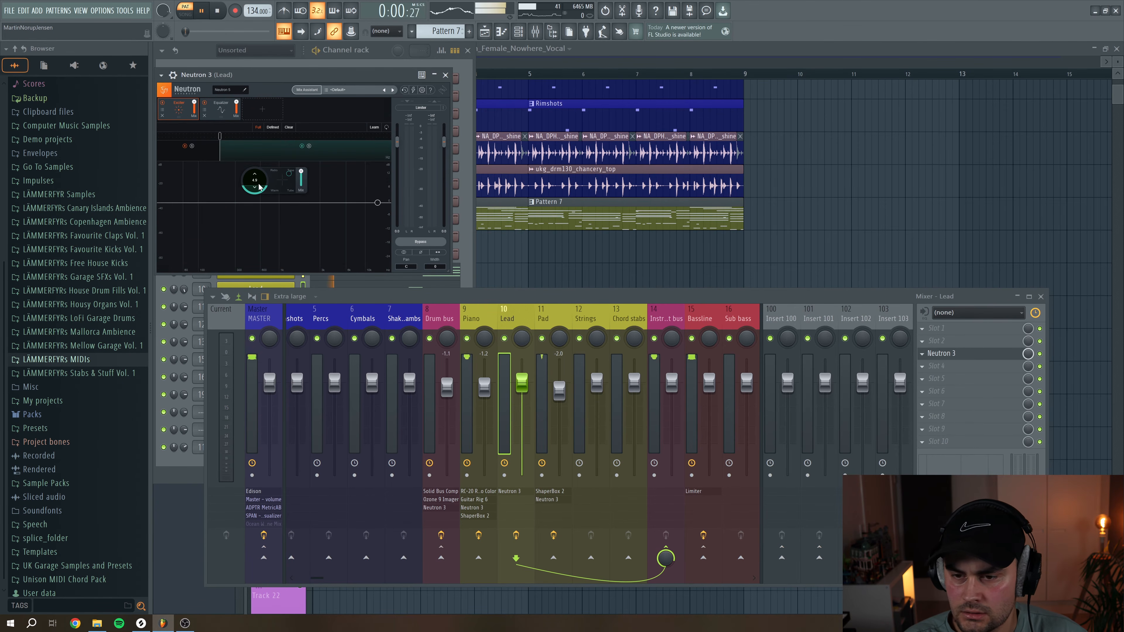
{"action": "left_click_drag", "start_coordinate": [259, 181], "coordinate": [260, 189]}
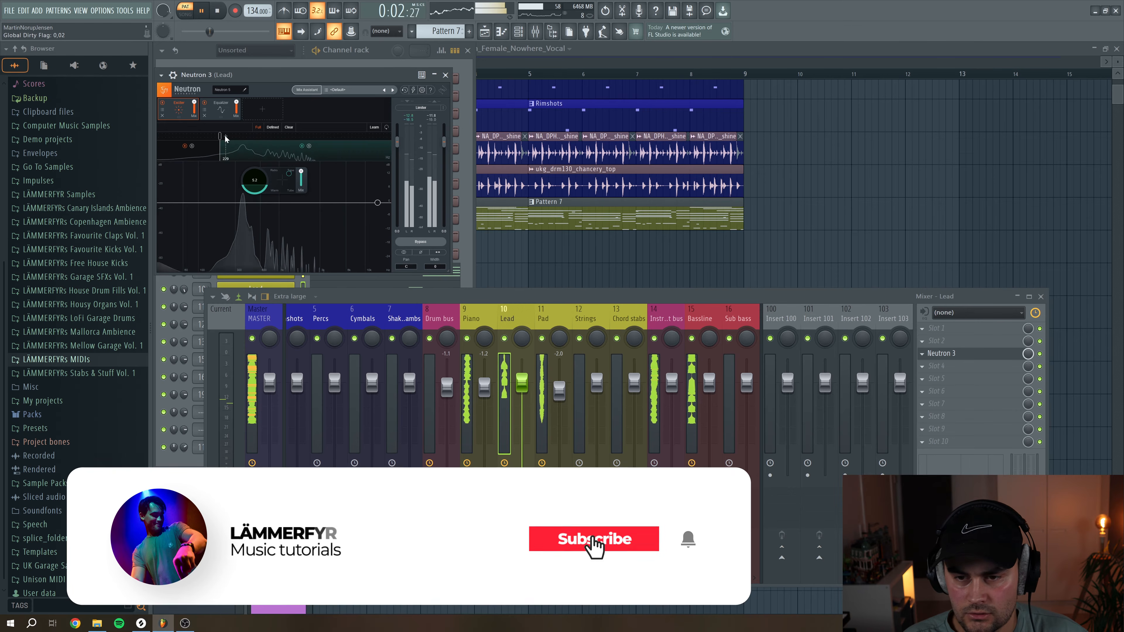
{"action": "left_click_drag", "start_coordinate": [222, 136], "coordinate": [229, 136]}
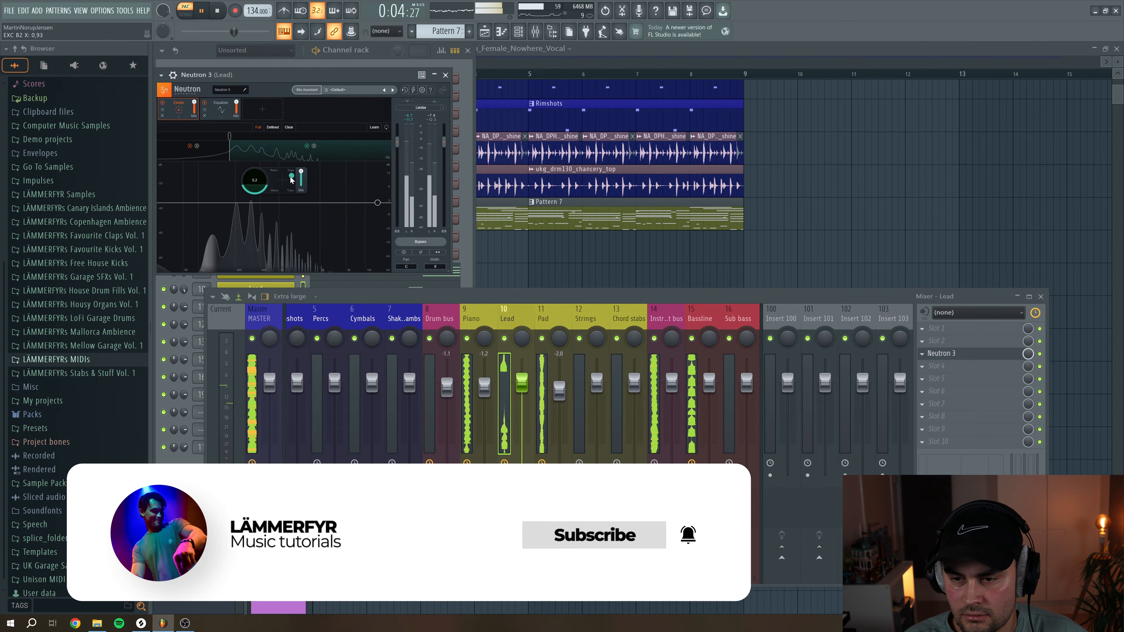
{"action": "left_click_drag", "start_coordinate": [294, 177], "coordinate": [305, 207]}
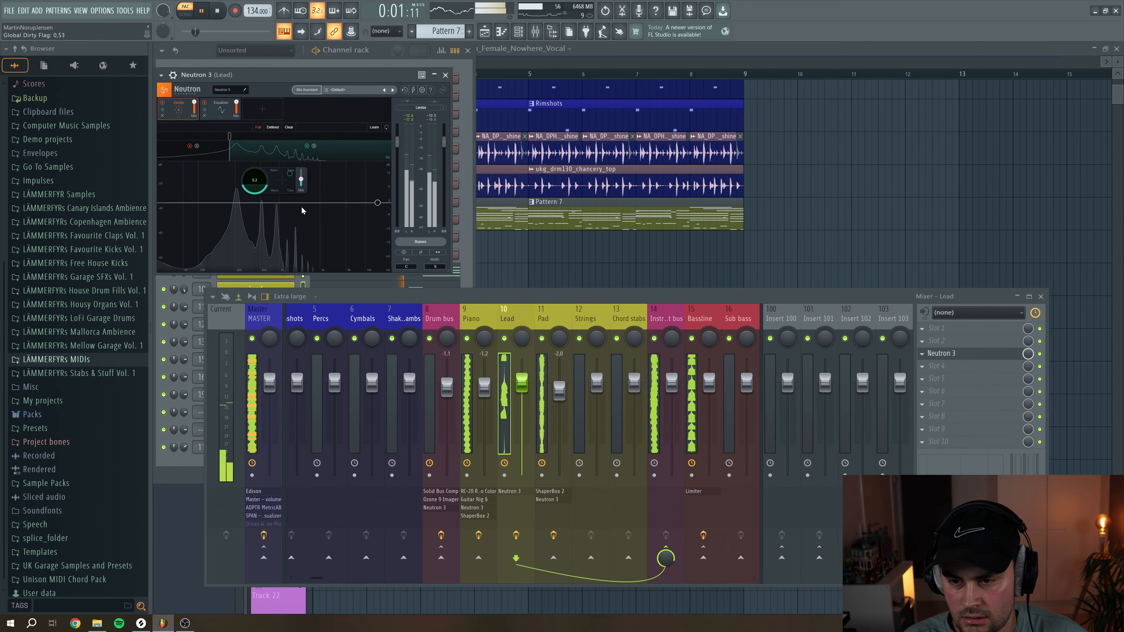
{"action": "key", "text": "space"}
{"action": "key", "text": "Escape"}
Load Guitar Rig 6 on the Lead insert with the user preset LGR1 - LoFi Crunchy Verb and +2.4 dB input gain
{"action": "left_click", "coordinate": [922, 366]}
{"action": "left_click", "coordinate": [1079, 416]}
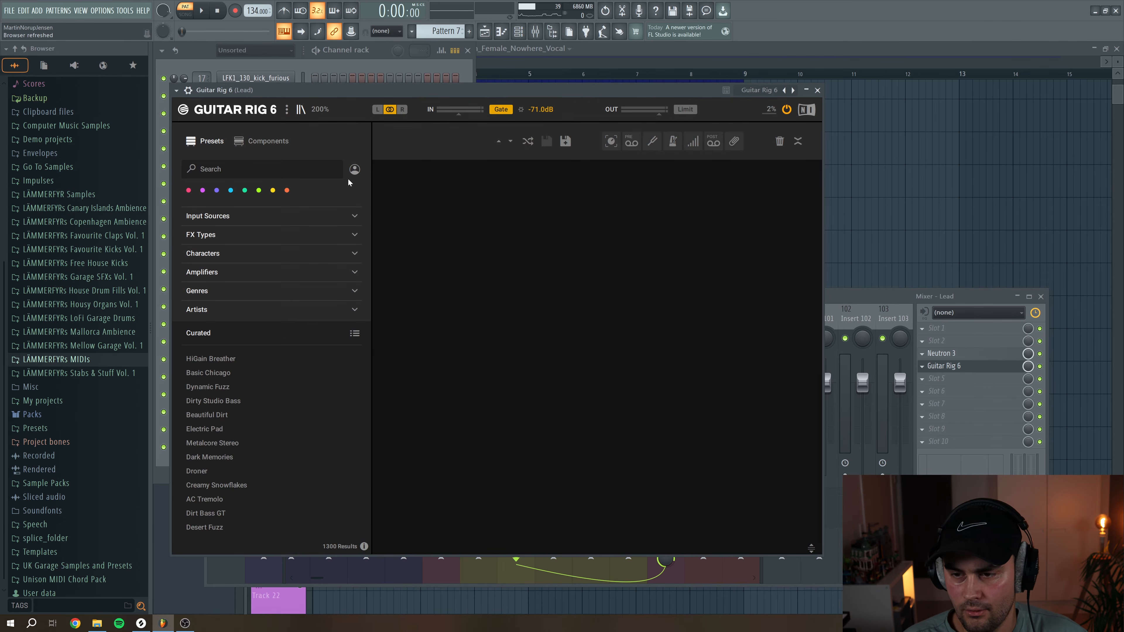
{"action": "left_click", "coordinate": [354, 169]}
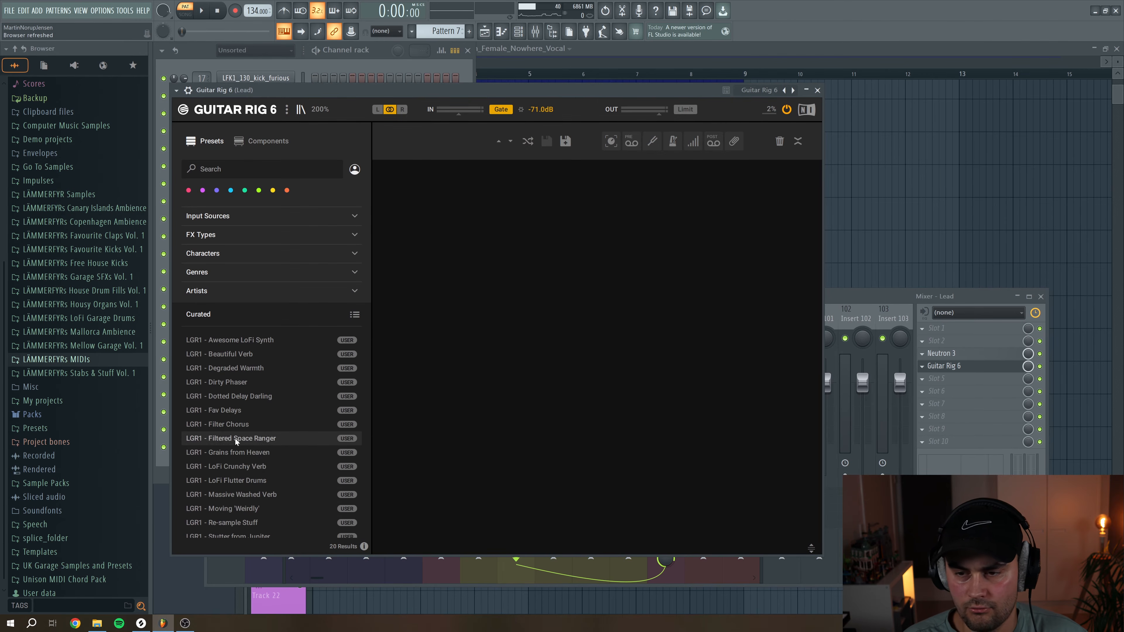
{"action": "left_click", "coordinate": [228, 465]}
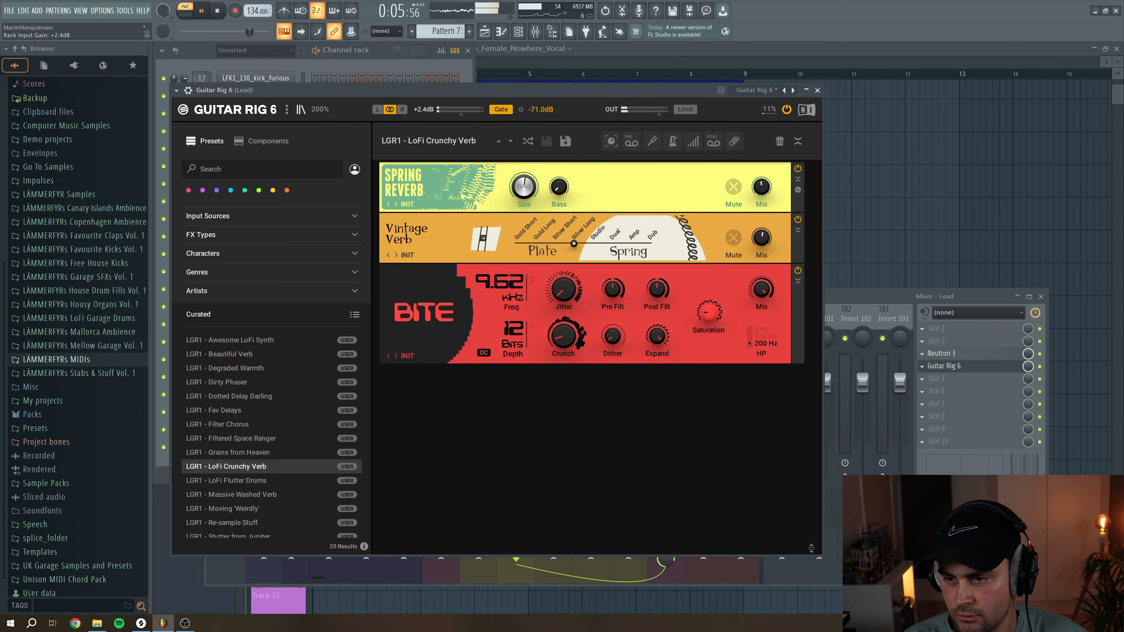
{"action": "key", "text": "space"}
{"action": "left_click", "coordinate": [817, 90]}
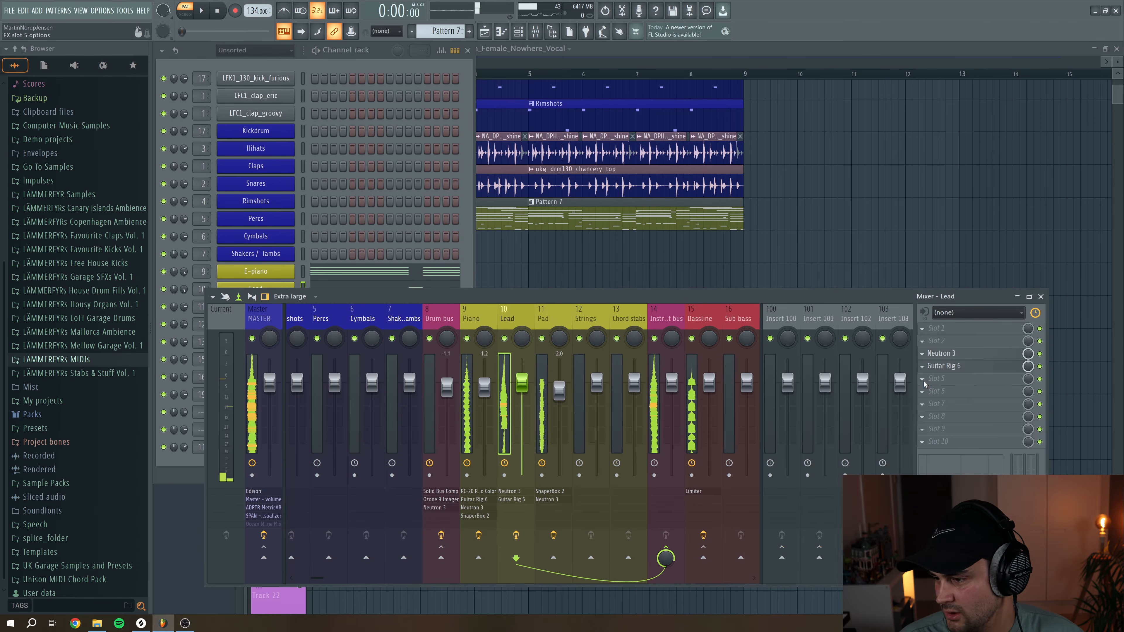
Load ShaperBox 2 after Guitar Rig 6 on the Lead insert with a 1/4-length sidechain volume curve at 57% mix
{"action": "left_click", "coordinate": [922, 378]}
{"action": "mouse_move", "coordinate": [934, 389]}
{"action": "left_click", "coordinate": [1057, 509]}
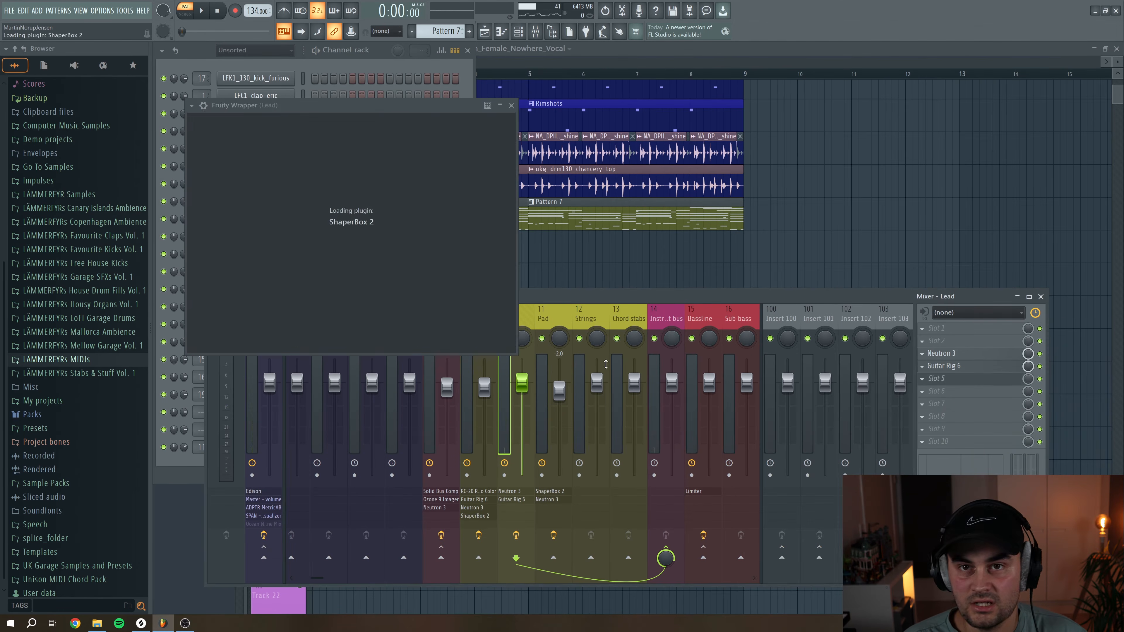
{"action": "left_click_drag", "start_coordinate": [592, 133], "coordinate": [574, 135]}
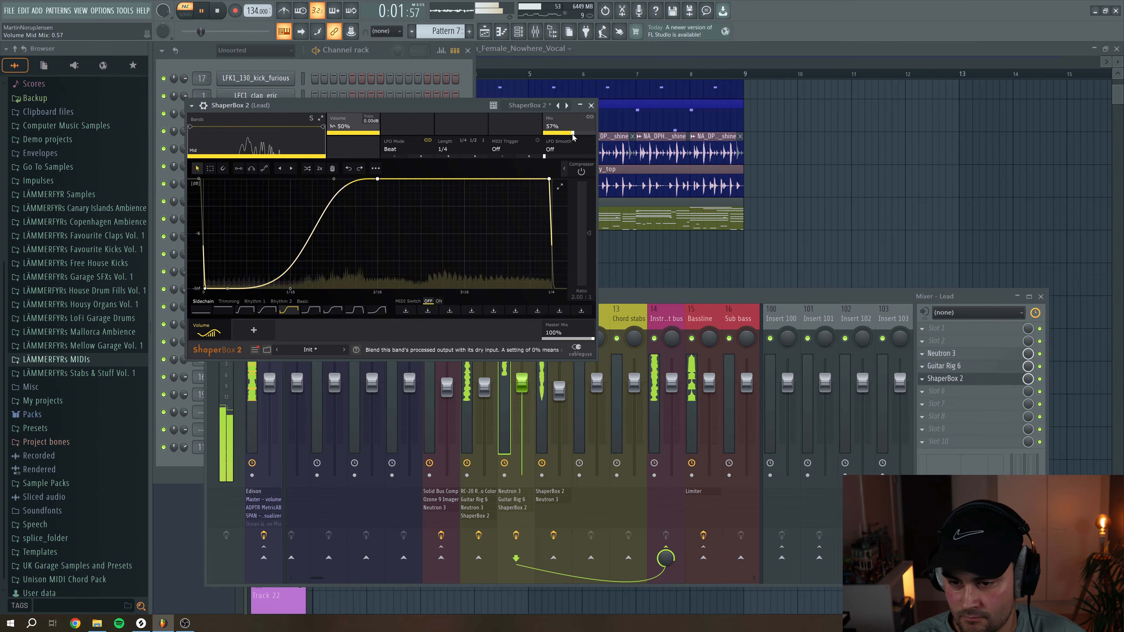
{"action": "left_click", "coordinate": [592, 105]}
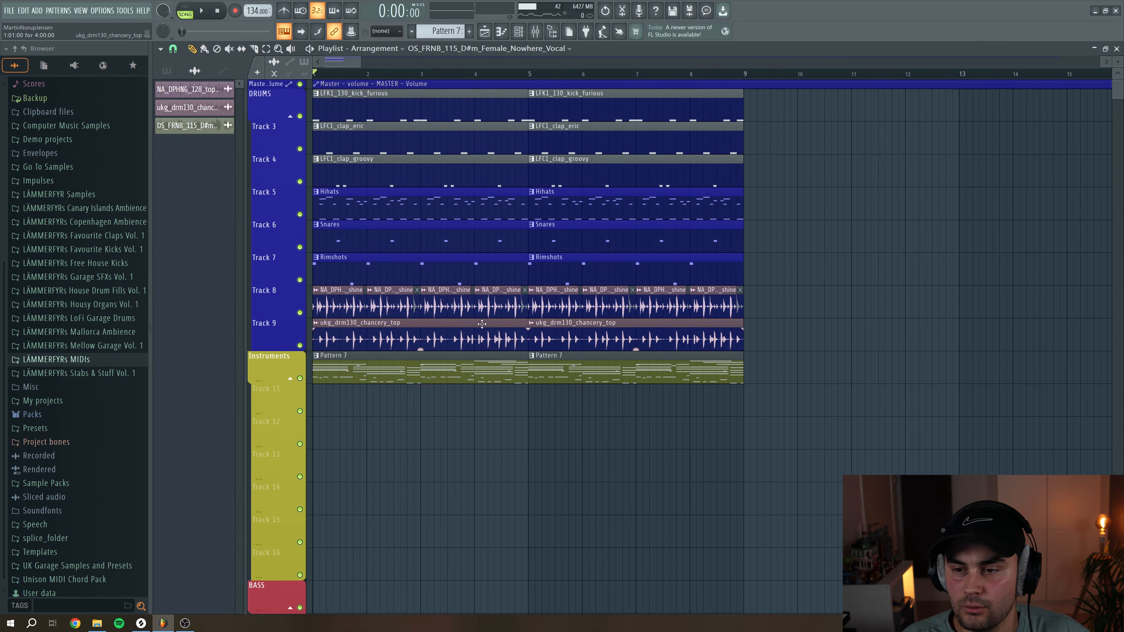
Play the full arrangement, then copy the Lead's four-note phrase from bar 1 to the same position in bar 3, replacing the notes there
{"action": "key", "text": "space"}
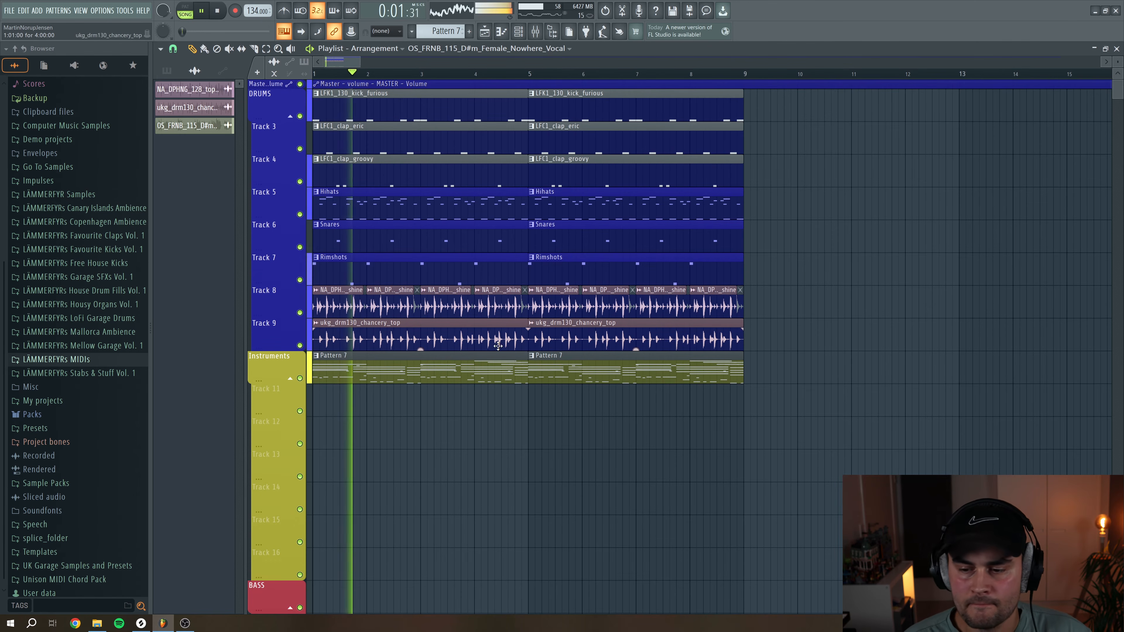
{"action": "key", "text": "F6"}
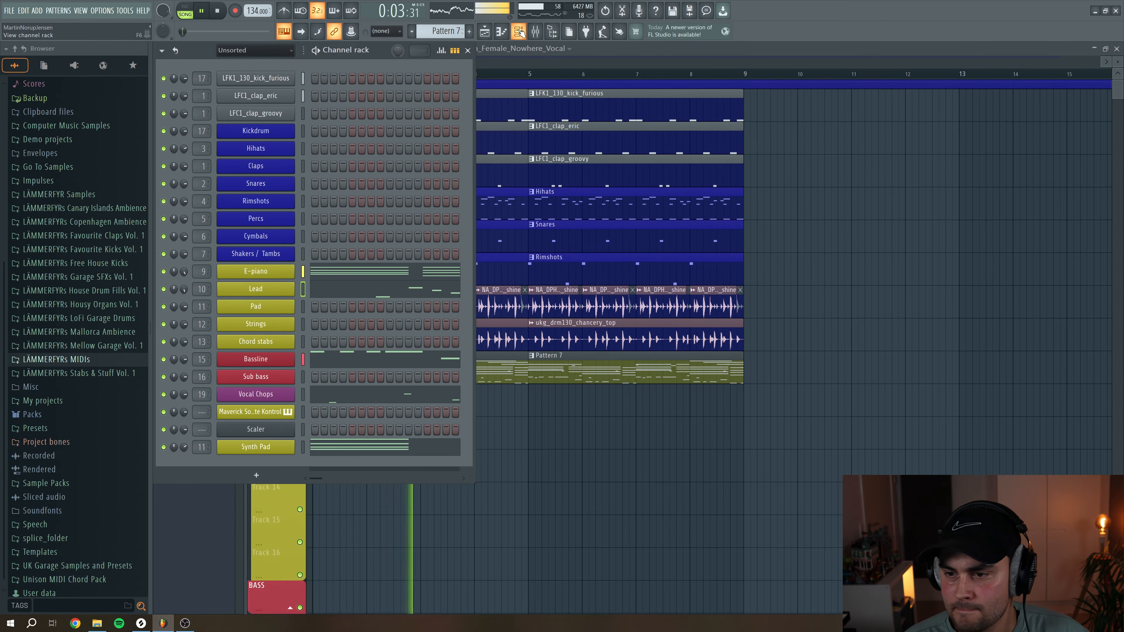
{"action": "left_click", "coordinate": [377, 295]}
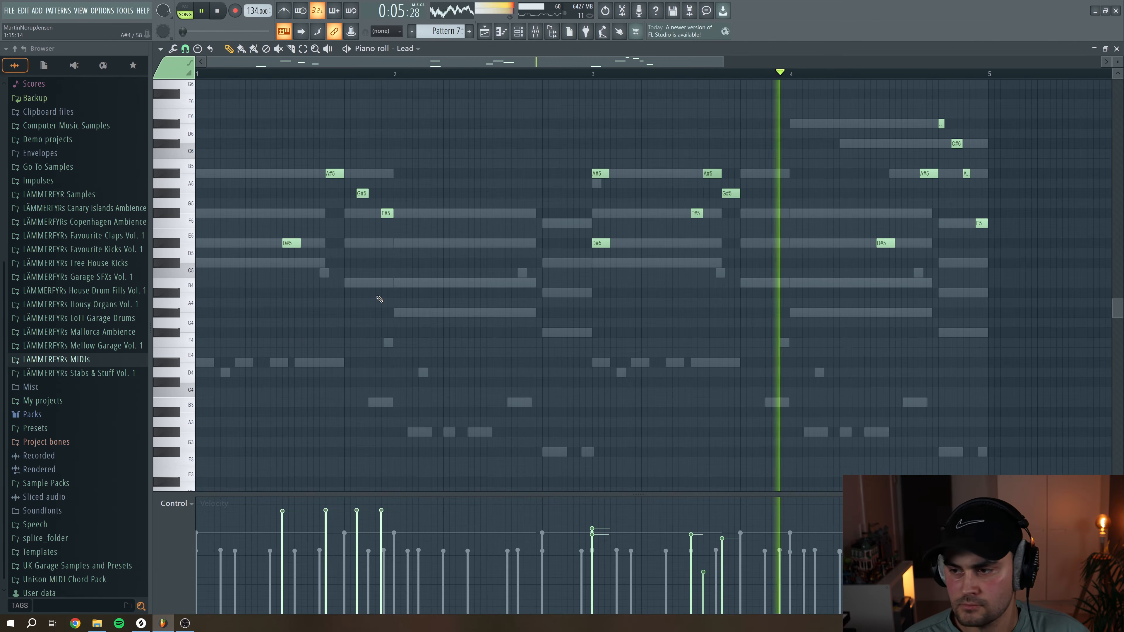
{"action": "key", "text": "space"}
{"action": "left_click_drag", "start_coordinate": [416, 328], "coordinate": [279, 153]}
{"action": "left_click_drag", "start_coordinate": [296, 239], "coordinate": [683, 233]}
Shorten the Lead phrases' A#5 notes in bars 1, 3 and 4 and shift them slightly earlier while checking playback
{"action": "left_click", "coordinate": [335, 173]}
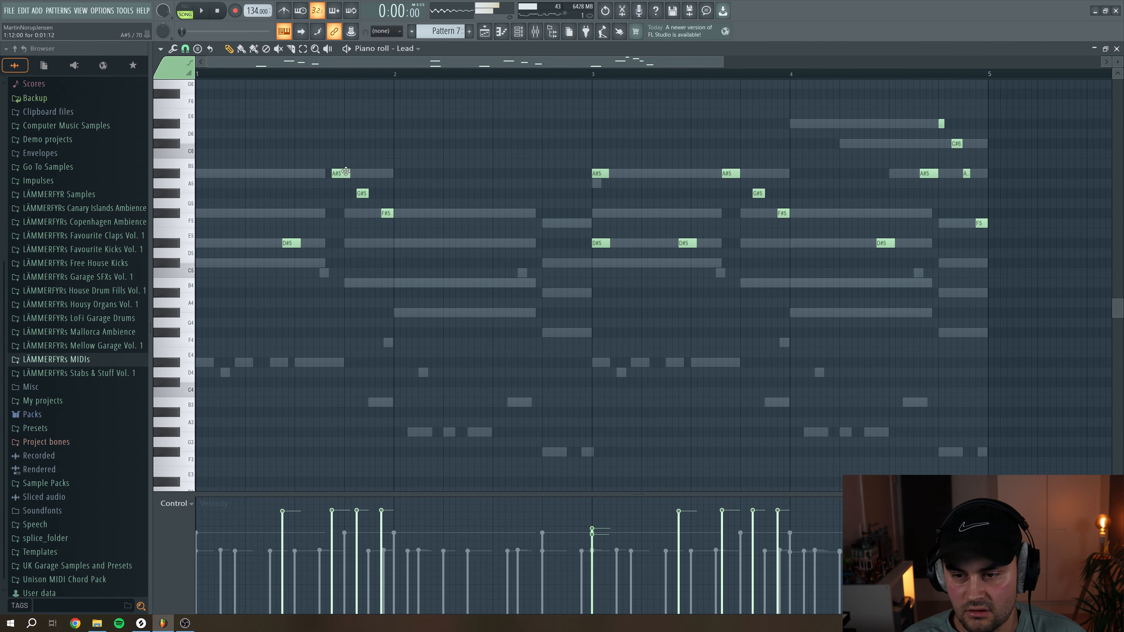
{"action": "left_click_drag", "start_coordinate": [643, 164], "coordinate": [642, 180]}
{"action": "key", "text": "shift+Left"}
{"action": "key", "text": "space"}
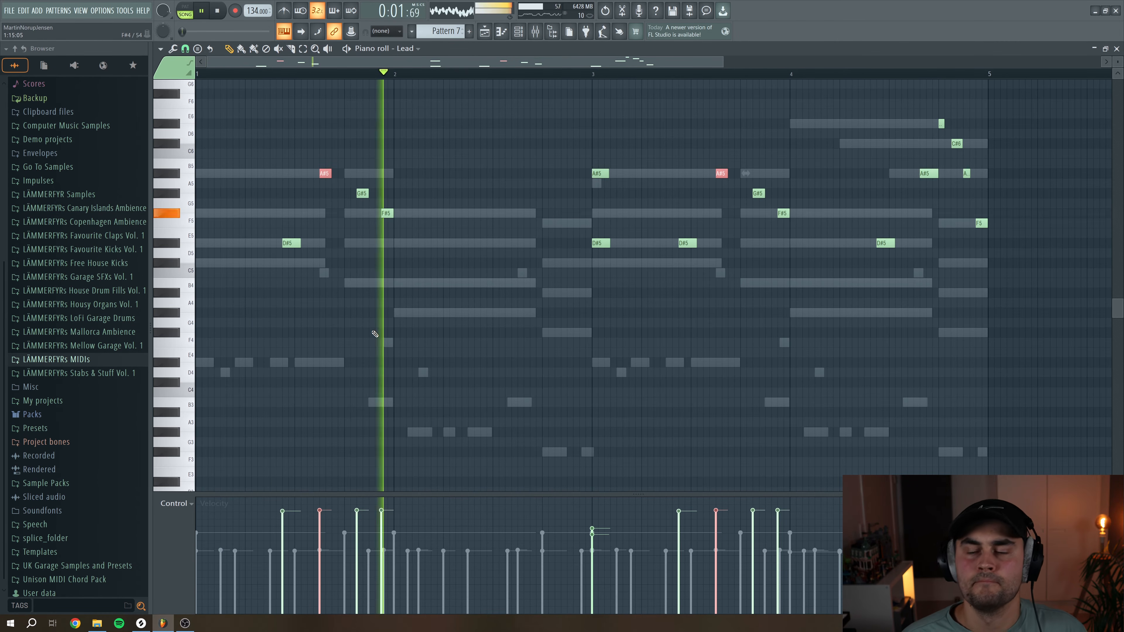
{"action": "key", "text": "space"}
{"action": "left_click", "coordinate": [929, 173]}
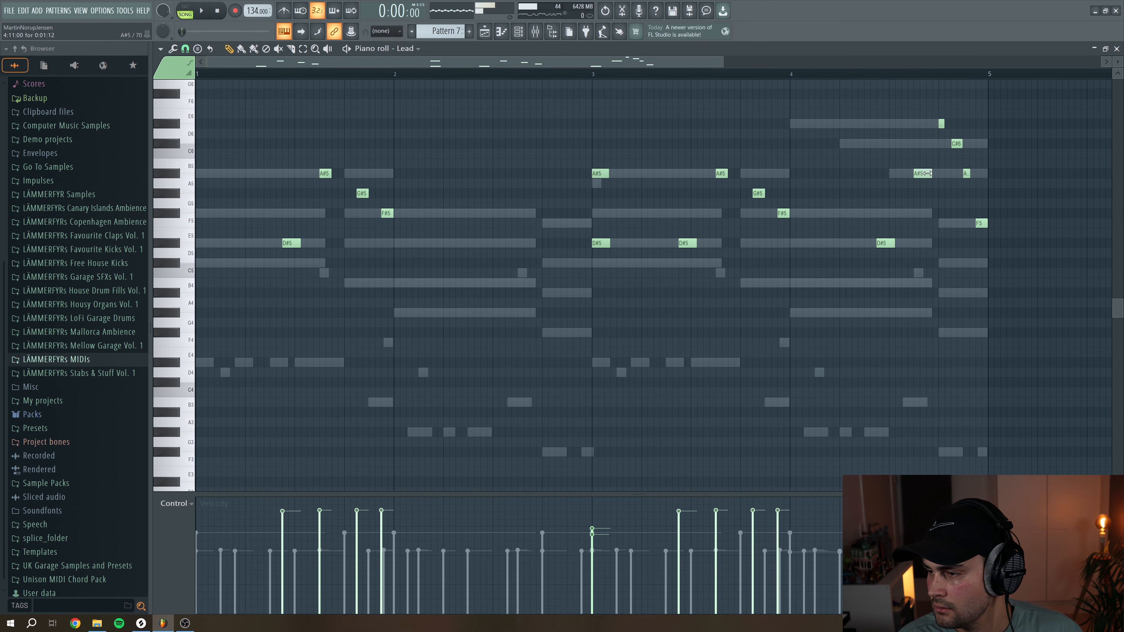
Quantize all Lead notes with the MPC 58% template, leaving durations alone, and audition the arrangement
{"action": "left_click_drag", "start_coordinate": [1006, 311], "coordinate": [198, 82]}
{"action": "key", "text": "alt+q"}
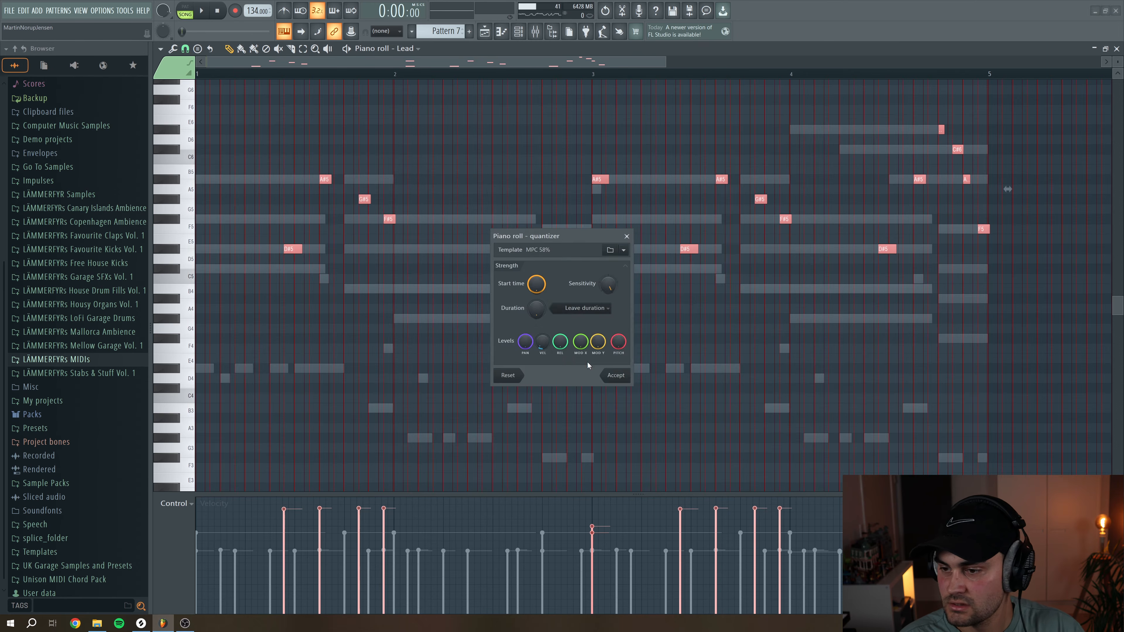
{"action": "left_click", "coordinate": [615, 376]}
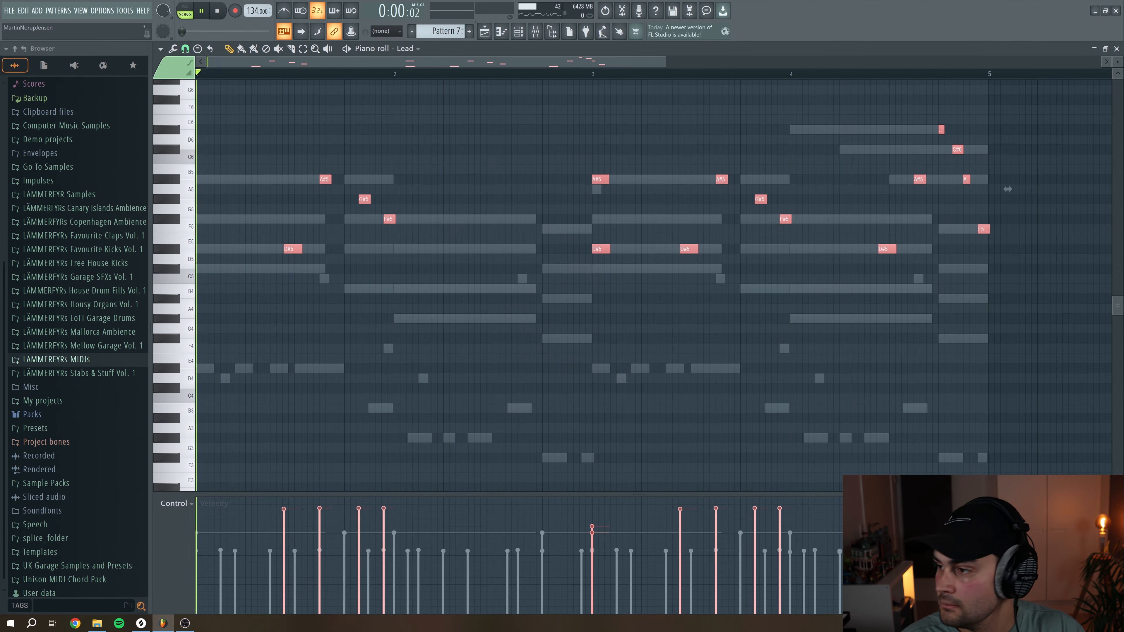
{"action": "key", "text": "F7"}
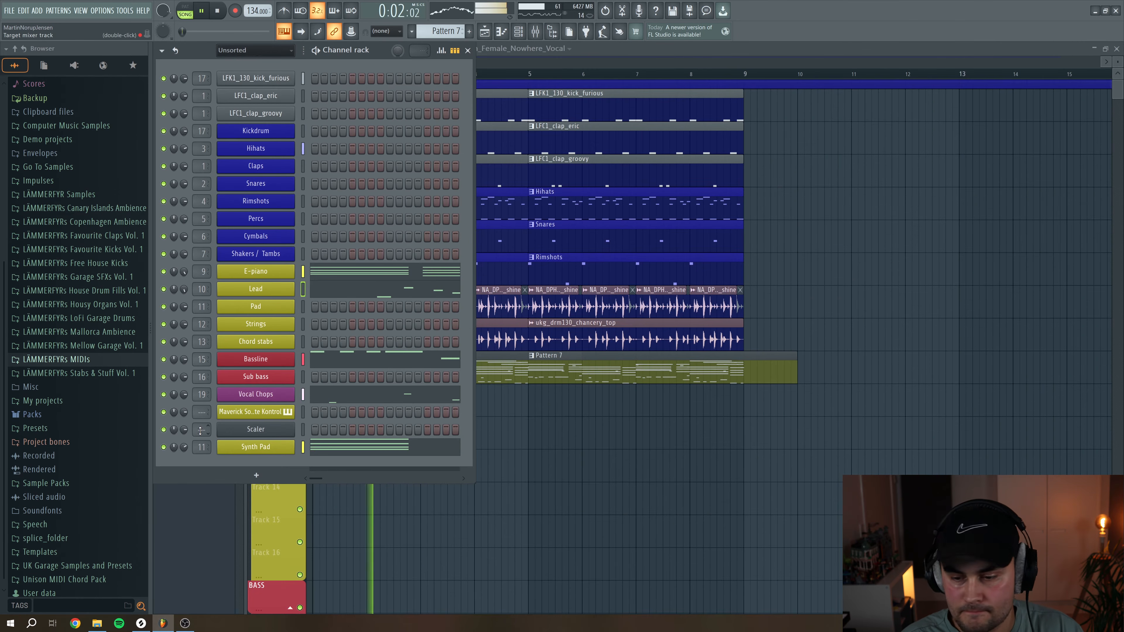
{"action": "key", "text": "space"}
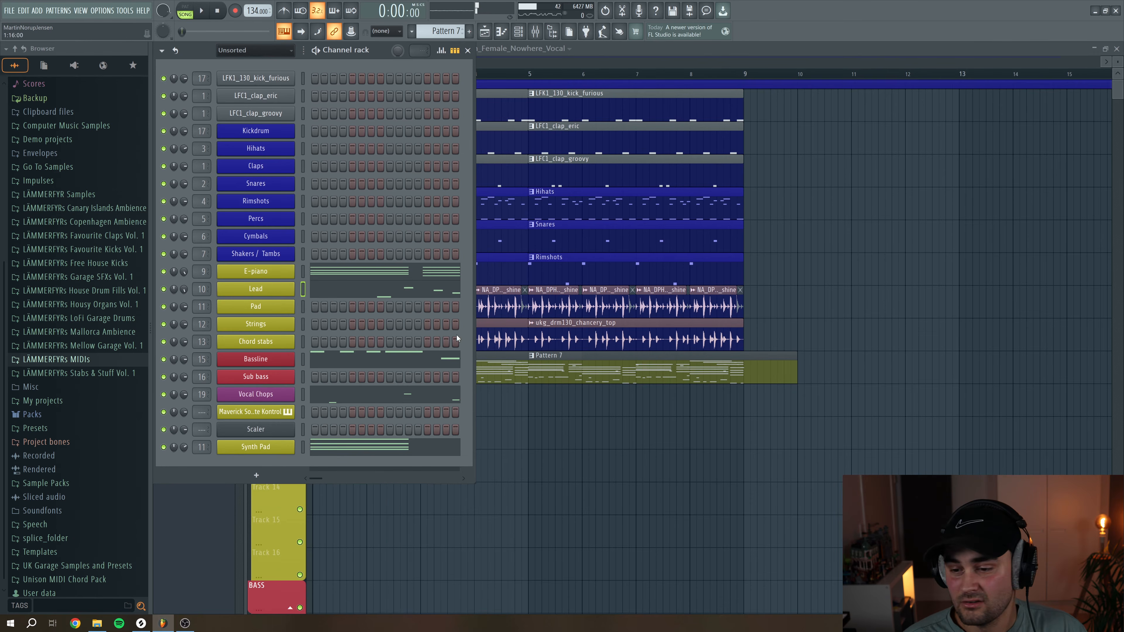
Add a Mellotron V instrument channel to the rack and open its piano roll for Pattern 7
{"action": "left_click", "coordinate": [256, 475]}
{"action": "left_click", "coordinate": [302, 467]}
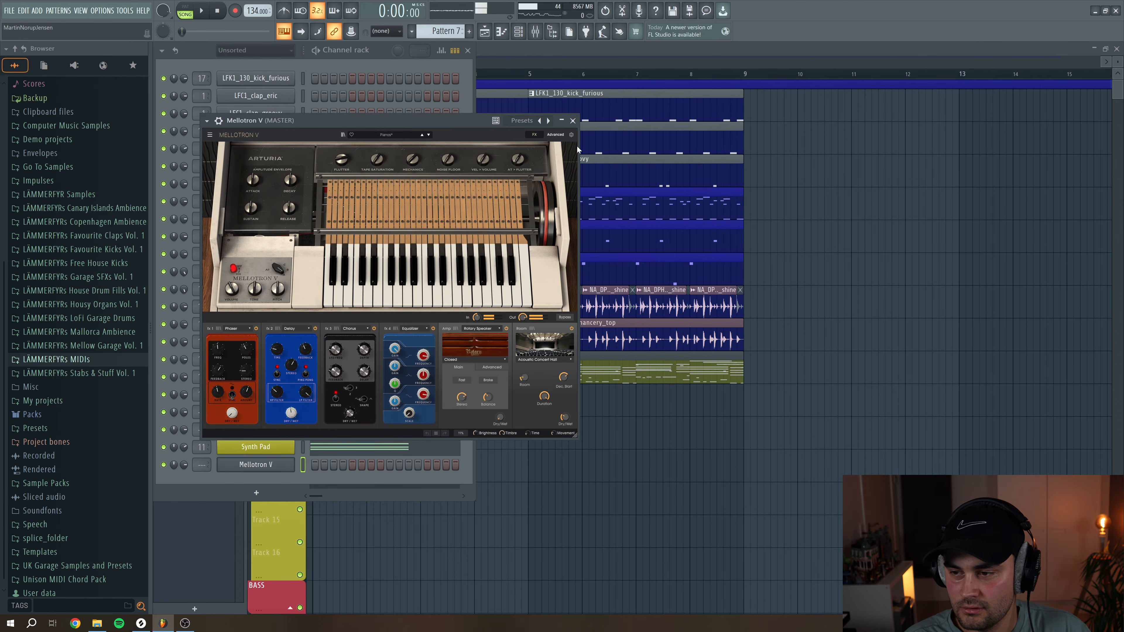
{"action": "left_click", "coordinate": [573, 120]}
{"action": "right_click", "coordinate": [284, 468]}
{"action": "left_click", "coordinate": [314, 461]}
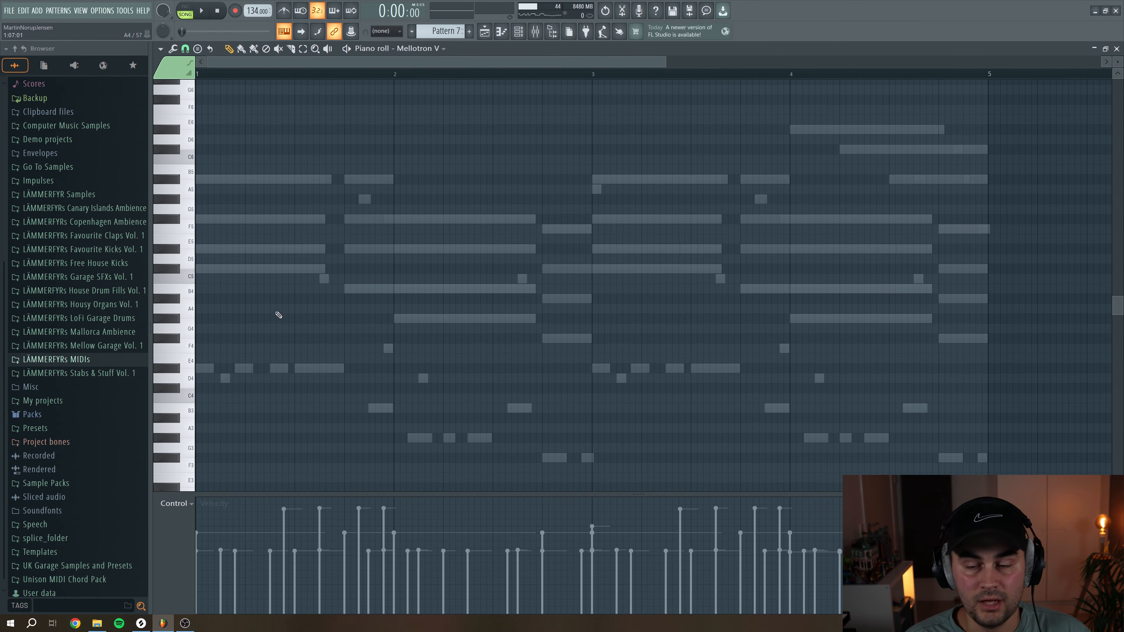
Write short Mellotron chord stabs with D#5, F#5 and A#5 in bars 1 and 3, adding C#5 in bar 3, and audition them
{"action": "key", "text": "space"}
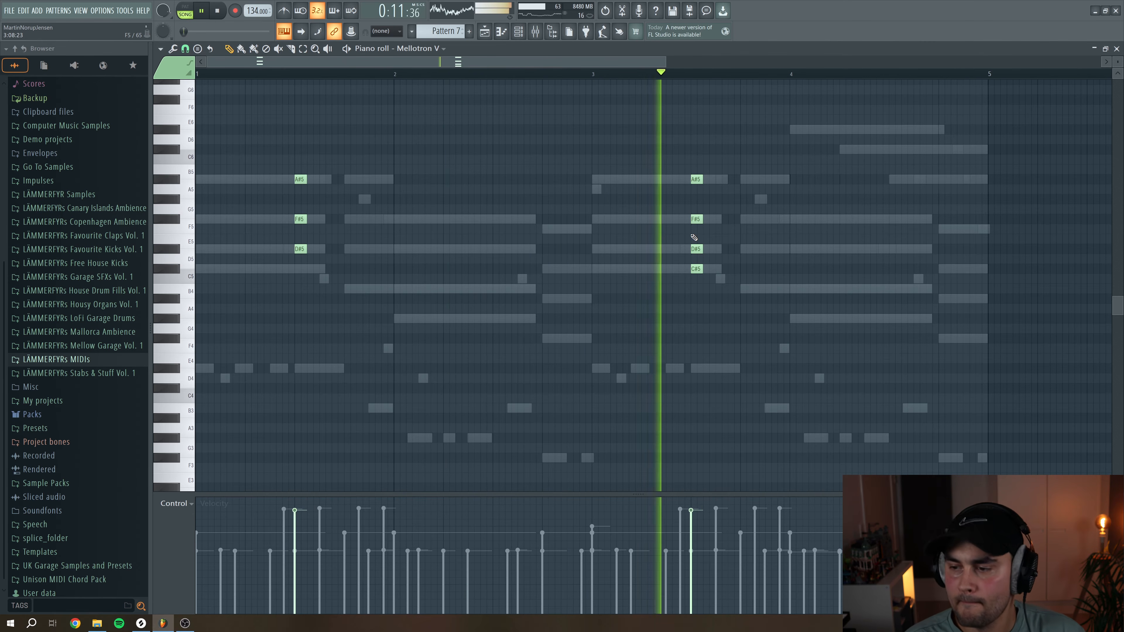
{"action": "key", "text": "space"}
{"action": "key", "text": "space"}
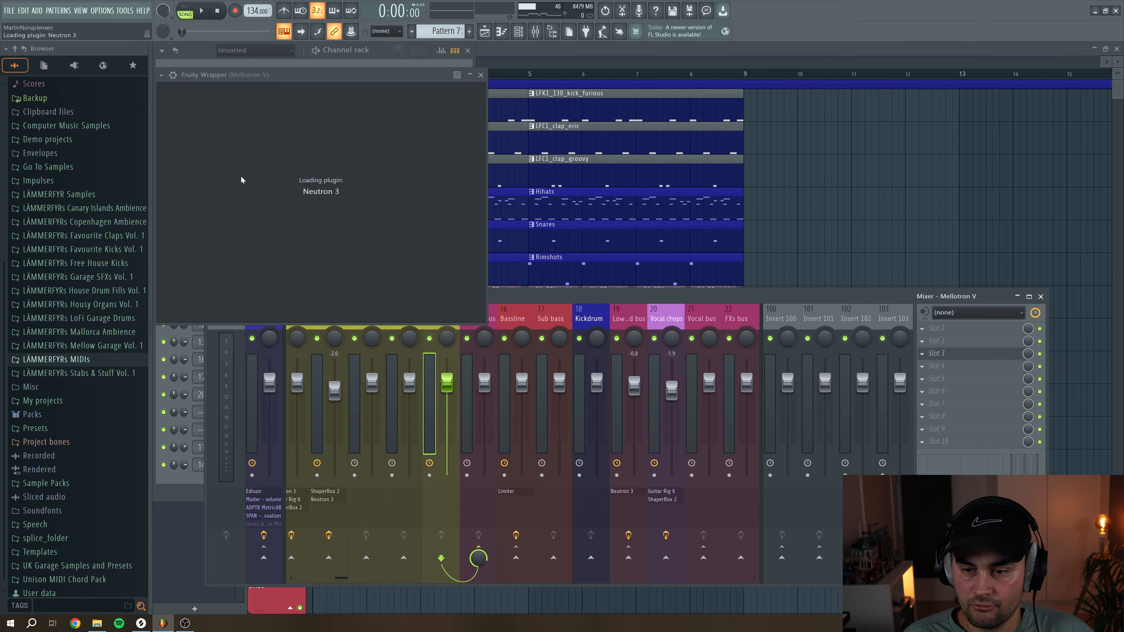
Shape the Mellotron V insert with Neutron 3 during playback: high-pass the lows, dip the low mids, boost the upper mids and roll off the highs
{"action": "key", "text": "space"}
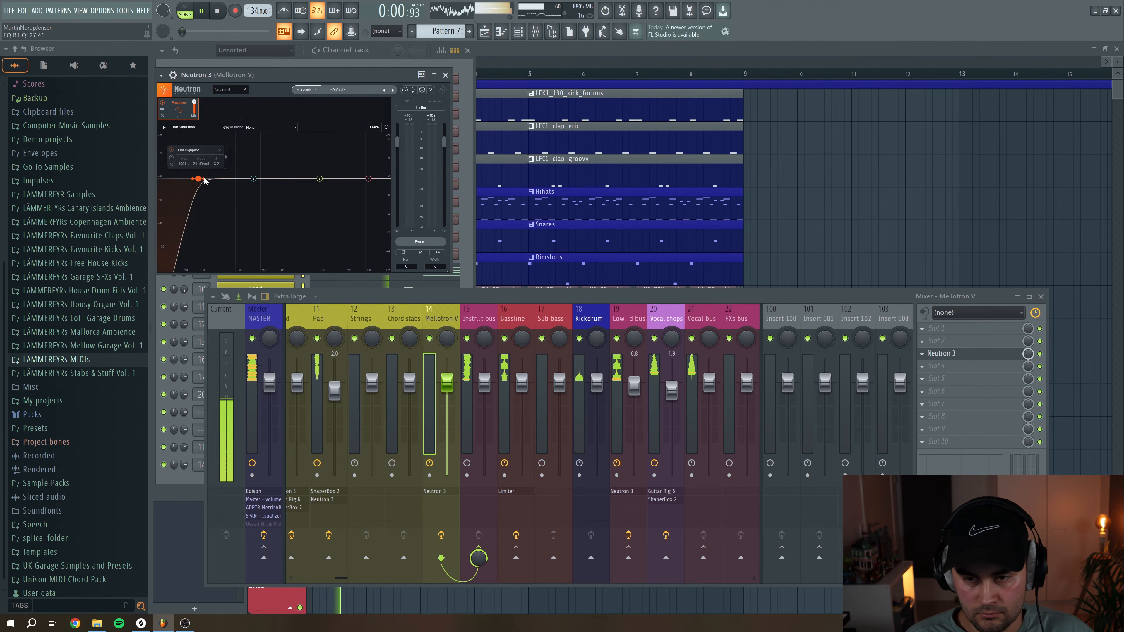
{"action": "left_click_drag", "start_coordinate": [199, 182], "coordinate": [235, 180]}
{"action": "scroll", "coordinate": [234, 179], "scroll_direction": "up", "scroll_amount": 3}
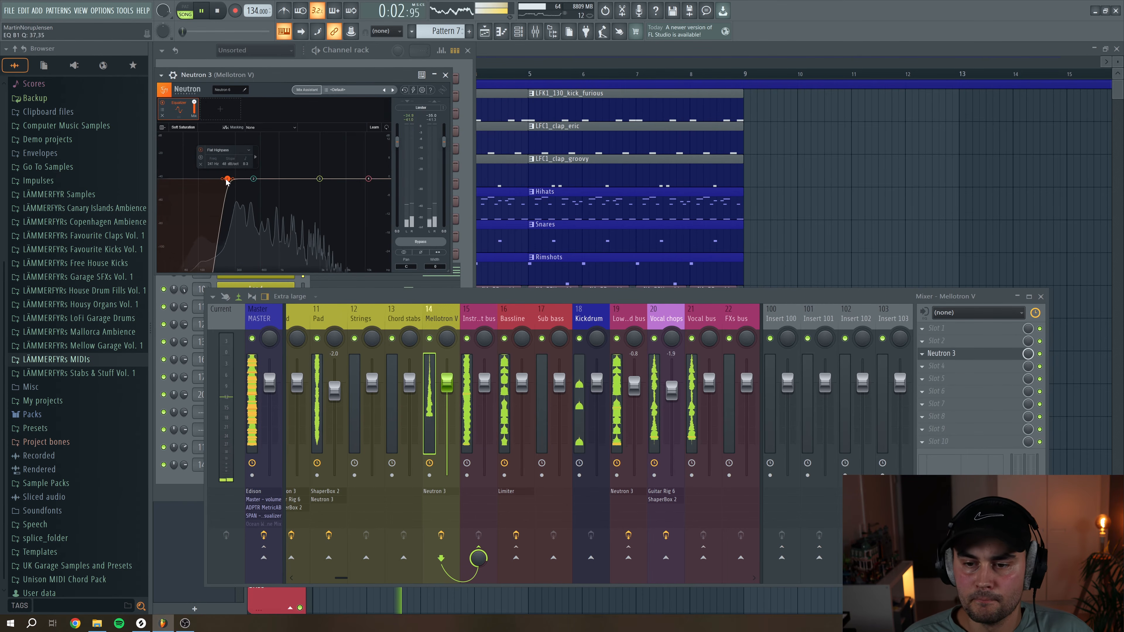
{"action": "left_click_drag", "start_coordinate": [320, 179], "coordinate": [366, 203]}
{"action": "scroll", "coordinate": [353, 168], "scroll_direction": "down", "scroll_amount": 4}
{"action": "left_click_drag", "start_coordinate": [254, 179], "coordinate": [252, 187]}
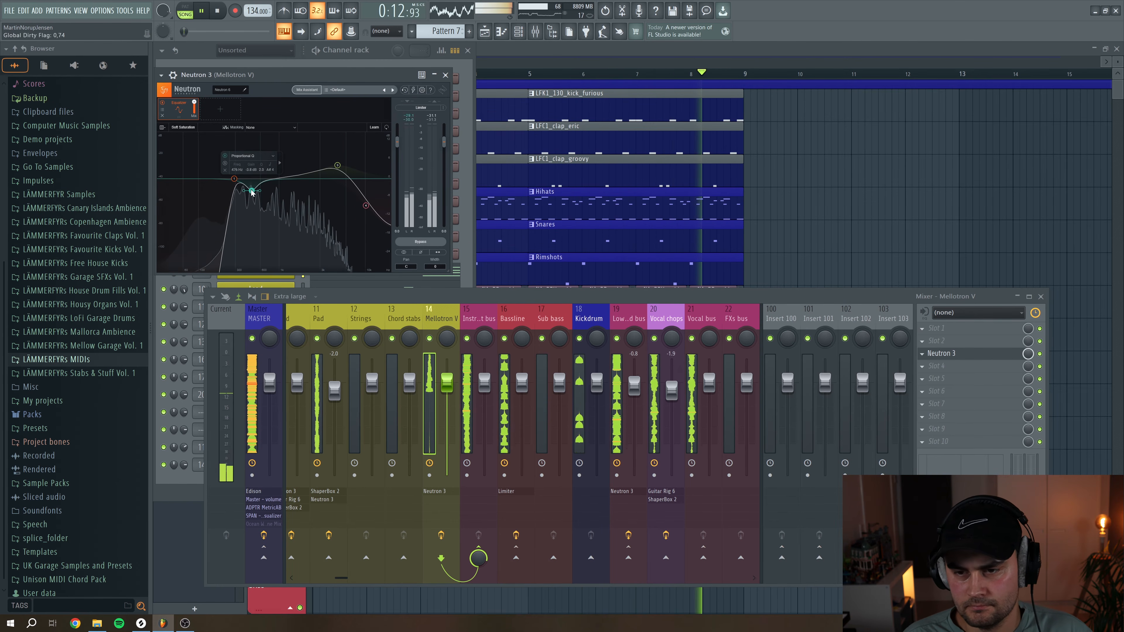
{"action": "left_click", "coordinate": [445, 74]}
{"action": "key", "text": "space"}
Split Pattern 7 by channel and lay the resulting instrument, bass and vocal chop clips on their playlist tracks across bars 1 to 8
{"action": "key", "text": "F5"}
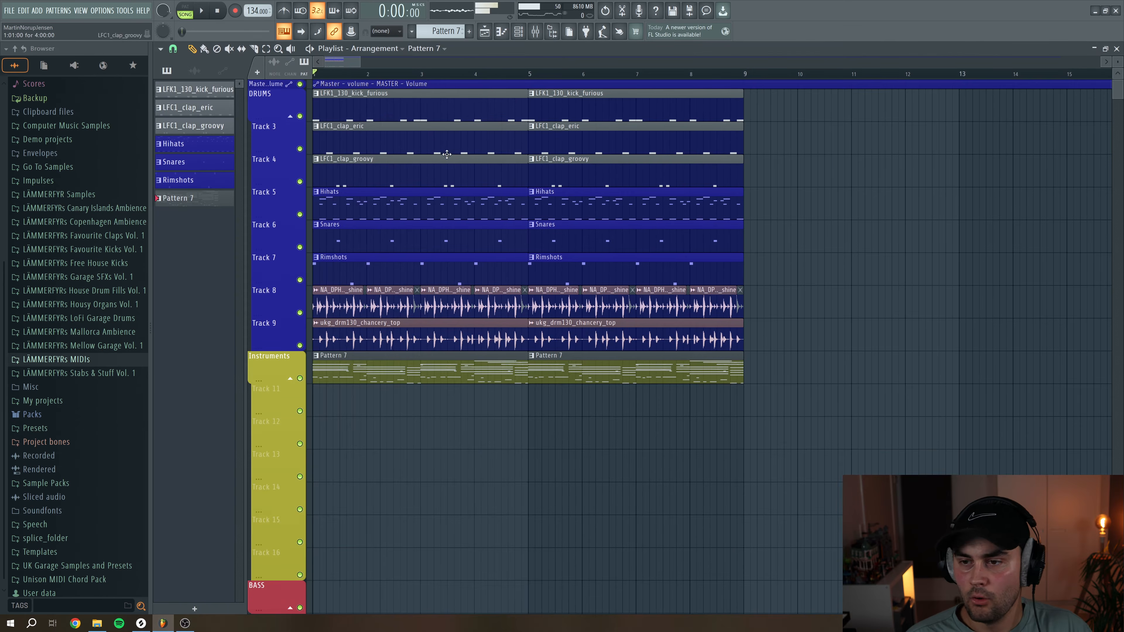
{"action": "left_click", "coordinate": [414, 30]}
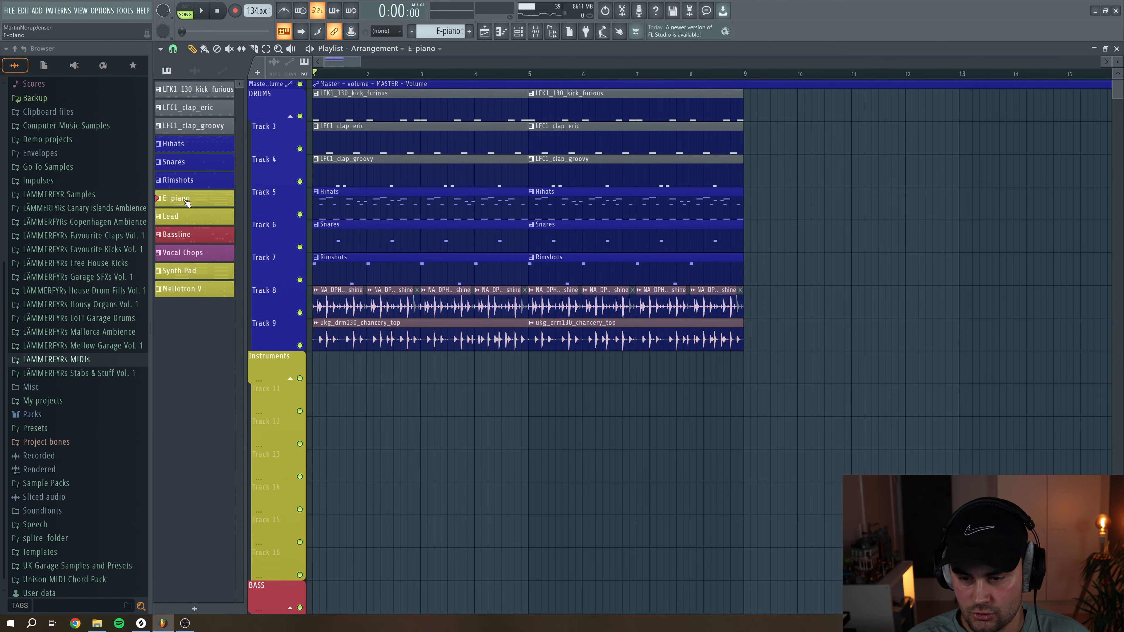
{"action": "left_click_drag", "start_coordinate": [186, 203], "coordinate": [341, 372]}
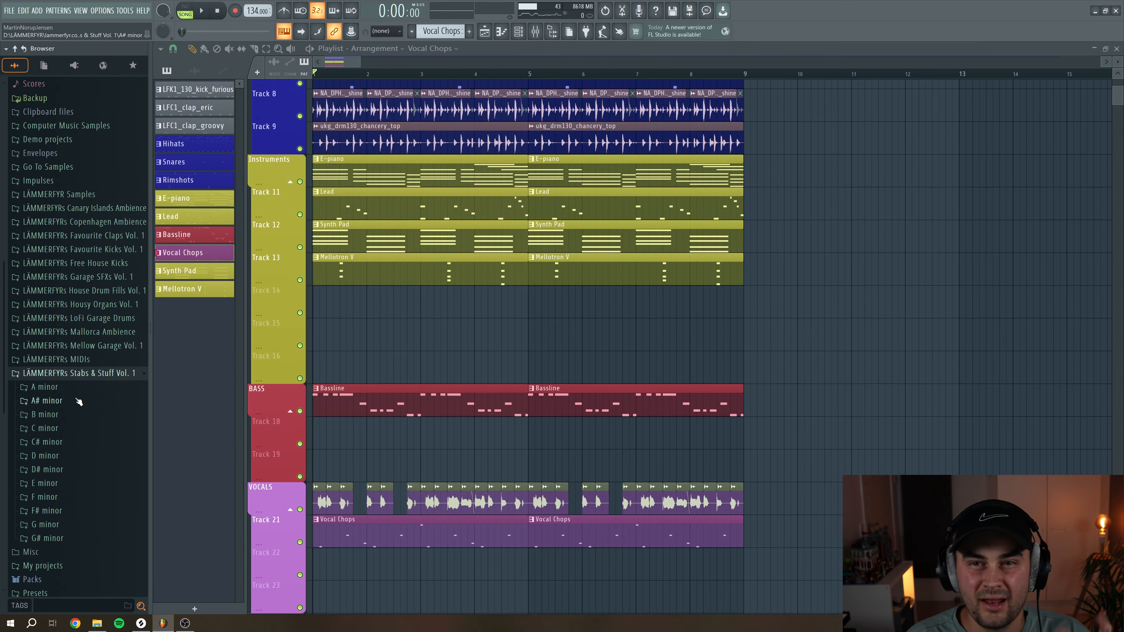
Audition the D# minor stabs in LÄMMERFYRs Stabs & Stuff Vol. 1 and place LSS1_stab_longer_D#m on Track 14
{"action": "left_click", "coordinate": [47, 469]}
{"action": "left_click", "coordinate": [86, 345]}
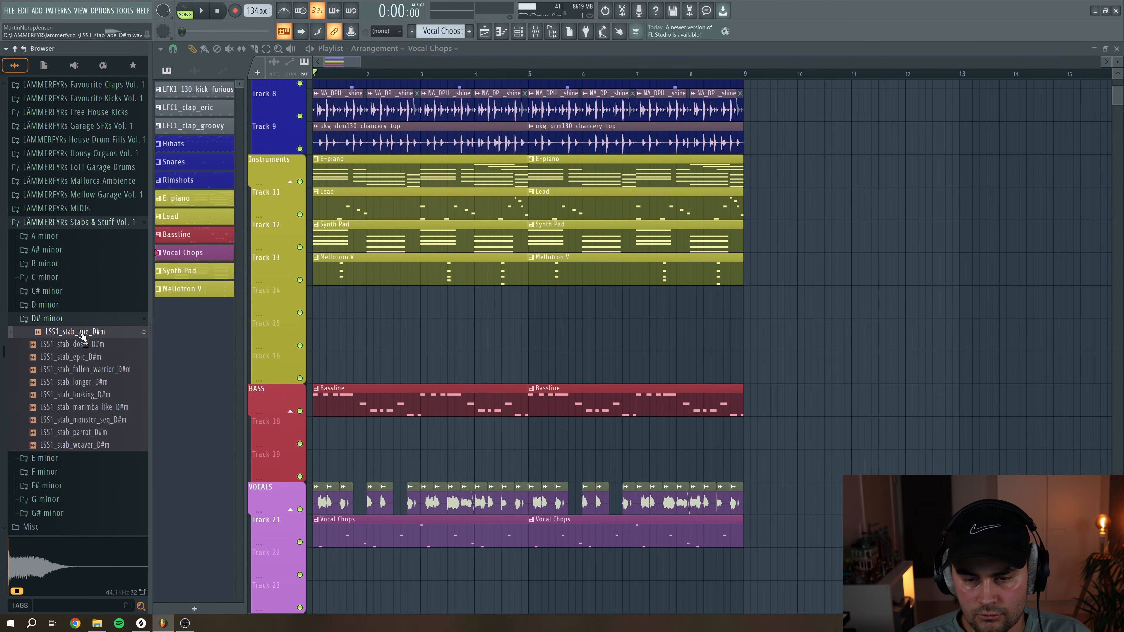
{"action": "left_click", "coordinate": [87, 357]}
{"action": "left_click", "coordinate": [90, 382]}
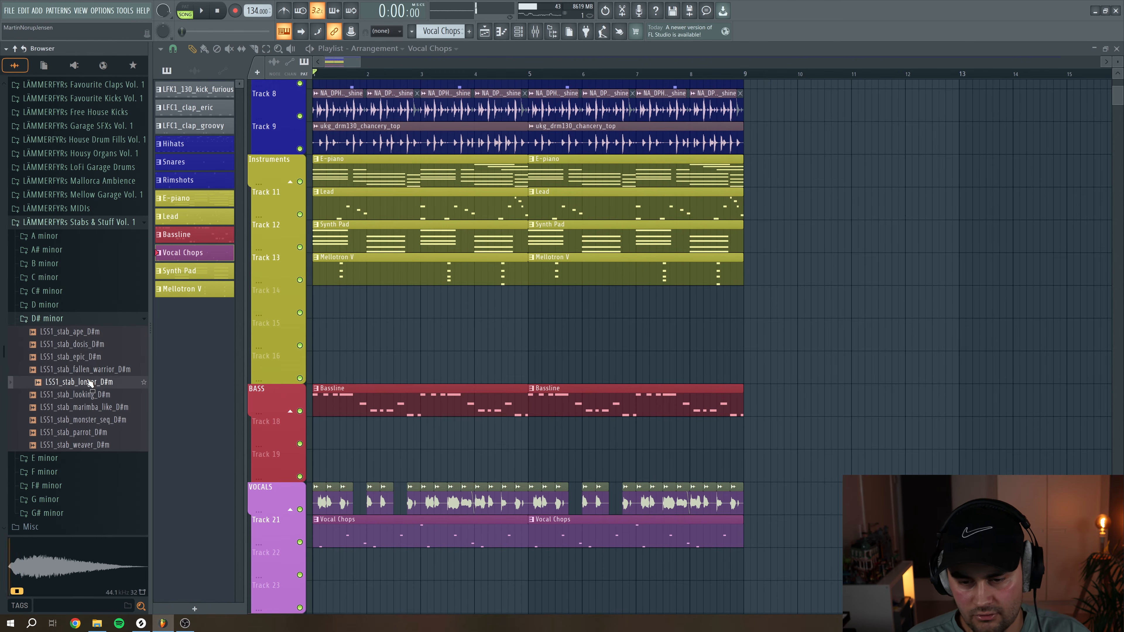
{"action": "left_click_drag", "start_coordinate": [358, 322], "coordinate": [383, 316]}
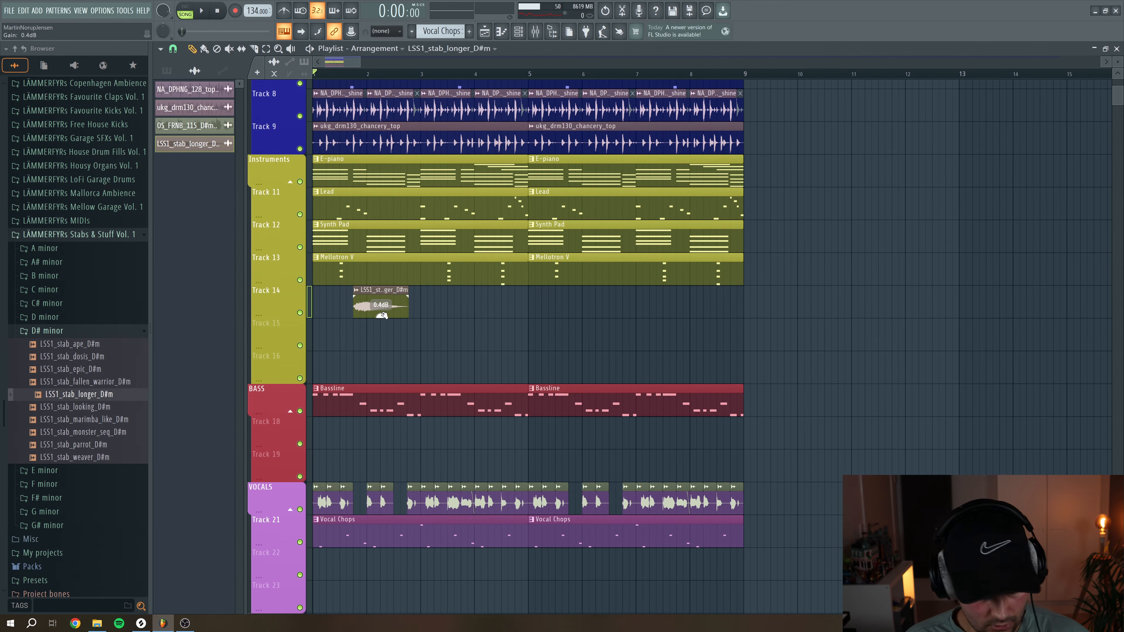
Reverse the LSS1_stab_longer_D#m clip, route it to its own mixer insert and move that insert to 15, beside Mellotron V
{"action": "left_click_drag", "start_coordinate": [381, 313], "coordinate": [391, 302]}
{"action": "double_click", "coordinate": [391, 301]}
{"action": "left_click", "coordinate": [401, 271]}
{"action": "double_click", "coordinate": [530, 167]}
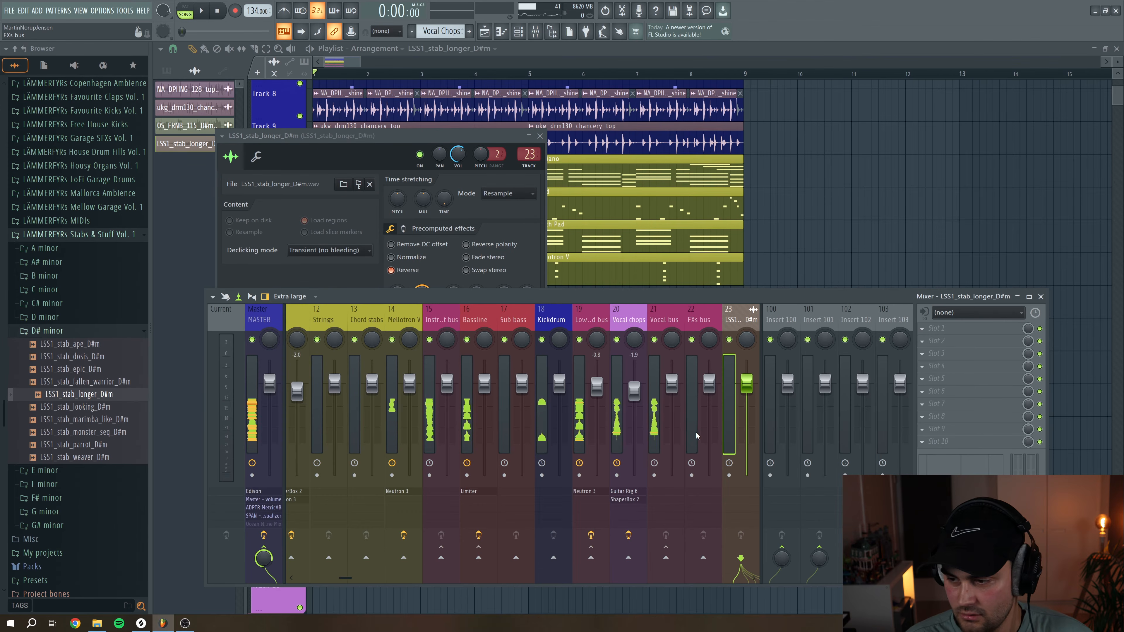
{"action": "key", "text": "alt+Left"}
{"action": "key", "text": "alt+Left"}
{"action": "key", "text": "alt+Left"}
{"action": "key", "text": "alt+Left"}
{"action": "key", "text": "alt+Left"}
{"action": "key", "text": "alt+Left"}
{"action": "key", "text": "alt+Left"}
{"action": "key", "text": "alt+Left"}
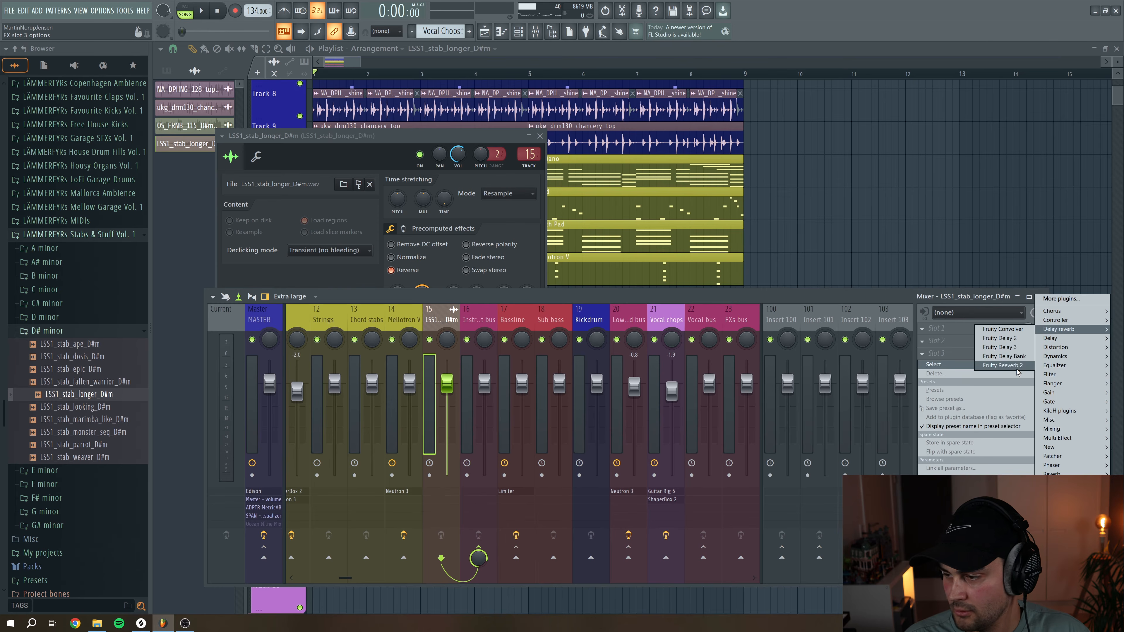
Load Fruity Reeverb 2 and Fruity parametric EQ 2 on the stab insert, using EQ band 1 as a high-pass filter to cut the lows
{"action": "left_click", "coordinate": [1002, 366]}
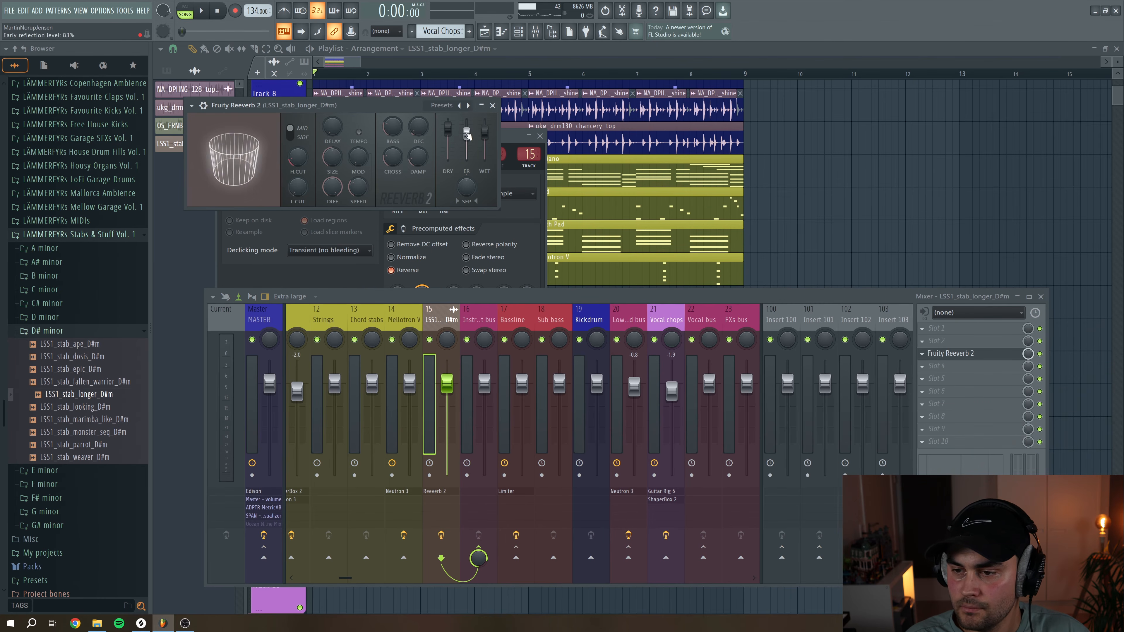
{"action": "key", "text": "Escape"}
{"action": "left_click", "coordinate": [942, 365]}
{"action": "left_click", "coordinate": [1004, 357]}
{"action": "right_click", "coordinate": [255, 219]}
{"action": "mouse_move", "coordinate": [271, 247]}
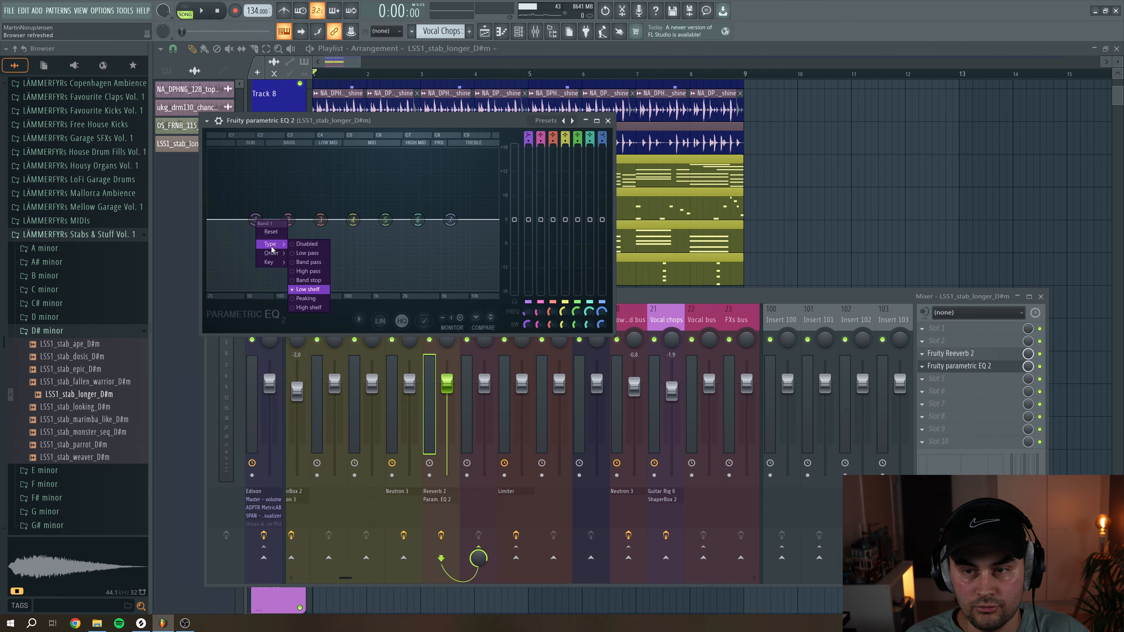
{"action": "left_click", "coordinate": [307, 271]}
{"action": "left_click_drag", "start_coordinate": [256, 218], "coordinate": [302, 219]}
{"action": "key", "text": "space"}
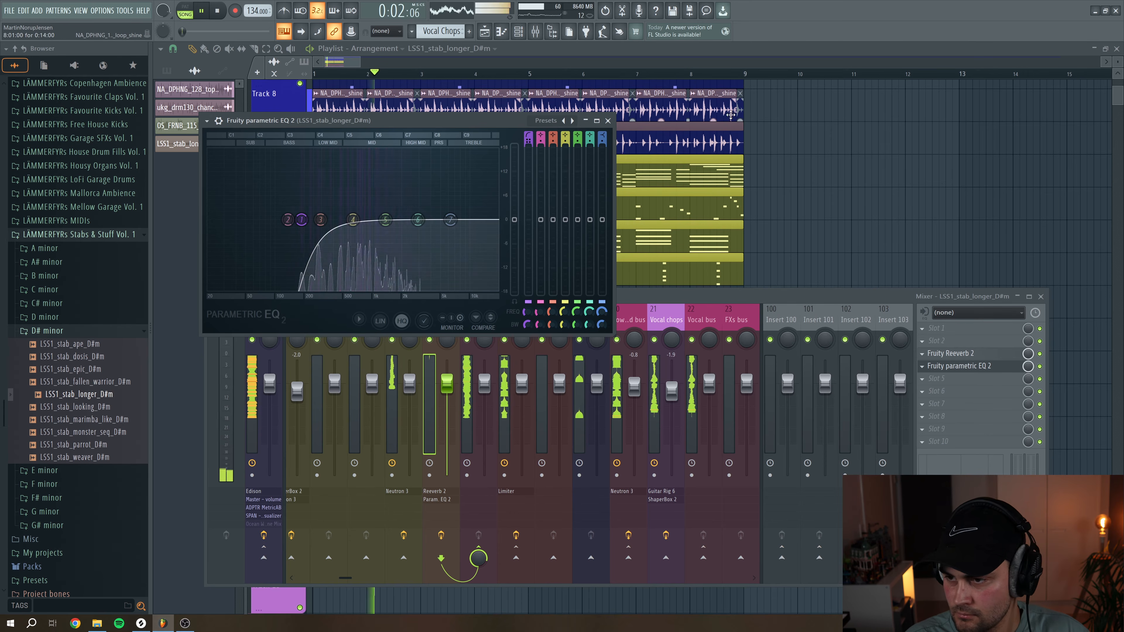
{"action": "left_click", "coordinate": [608, 120]}
{"action": "key", "text": "space"}
{"action": "key", "text": "F9"}
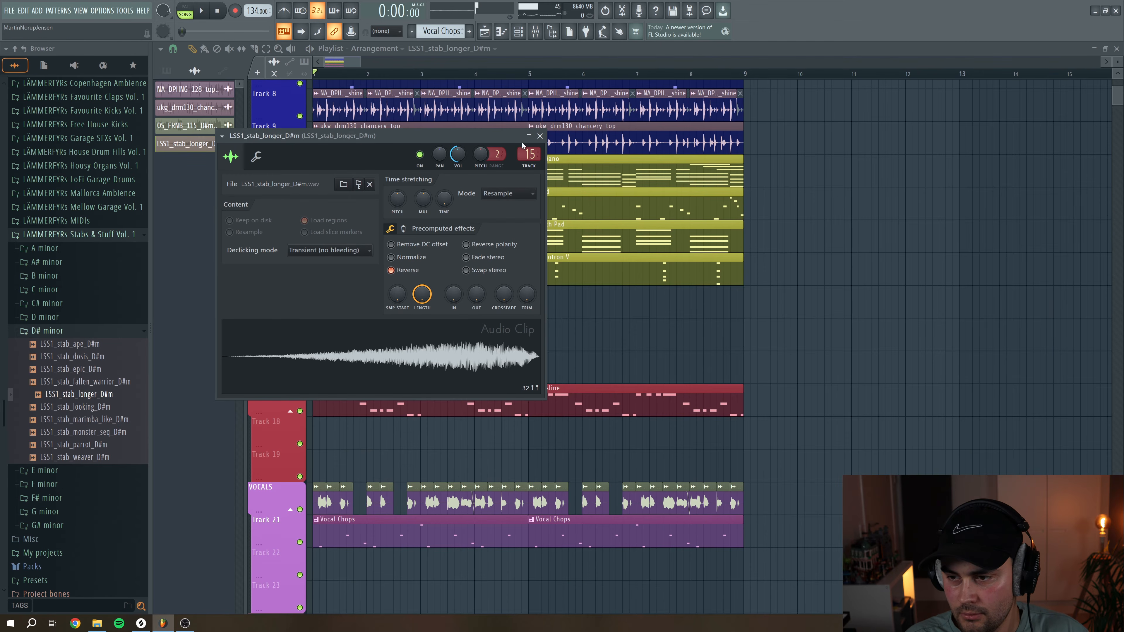
{"action": "left_click", "coordinate": [539, 136]}
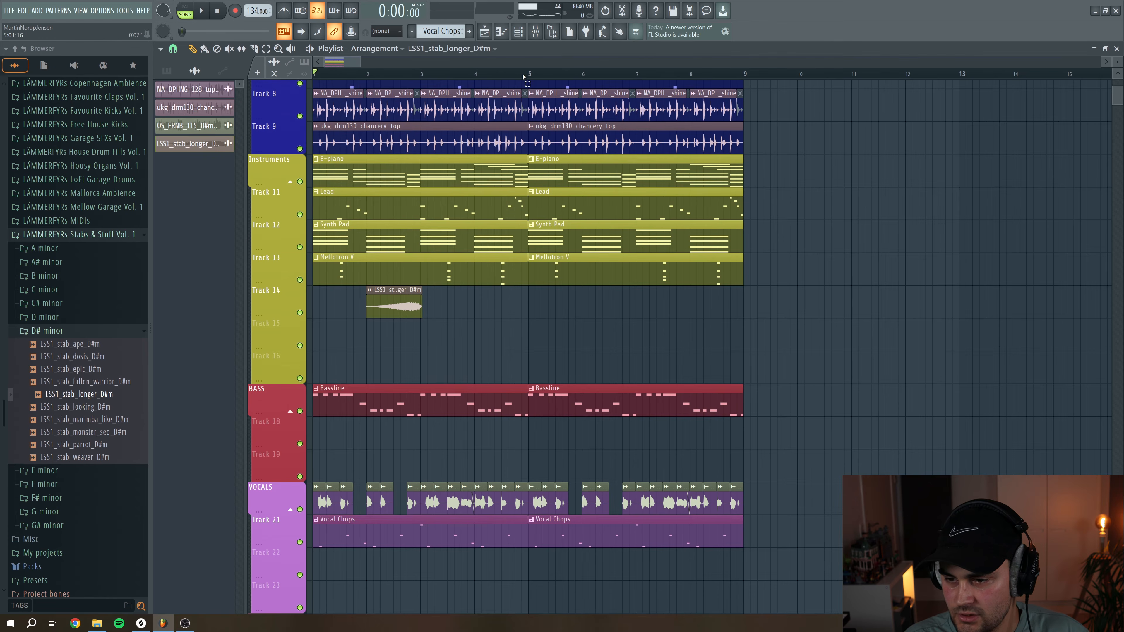
Repeat the reversed Track 14 stab from bar 2 at bar 6 of the arrangement
{"action": "left_click_drag", "start_coordinate": [524, 76], "coordinate": [314, 75]}
{"action": "key", "text": "ctrl+b"}
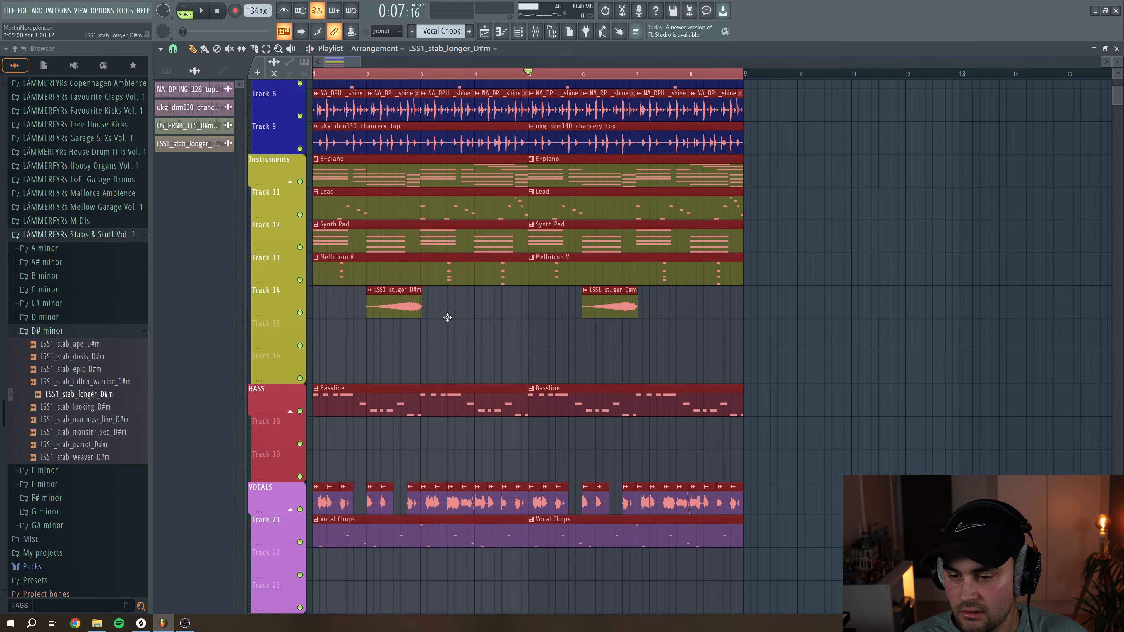
{"action": "left_click", "coordinate": [329, 365]}
Place LSS1_stab_ape_D#m on Track 15, reverse it and route it to mixer insert 15
{"action": "left_click", "coordinate": [76, 444]}
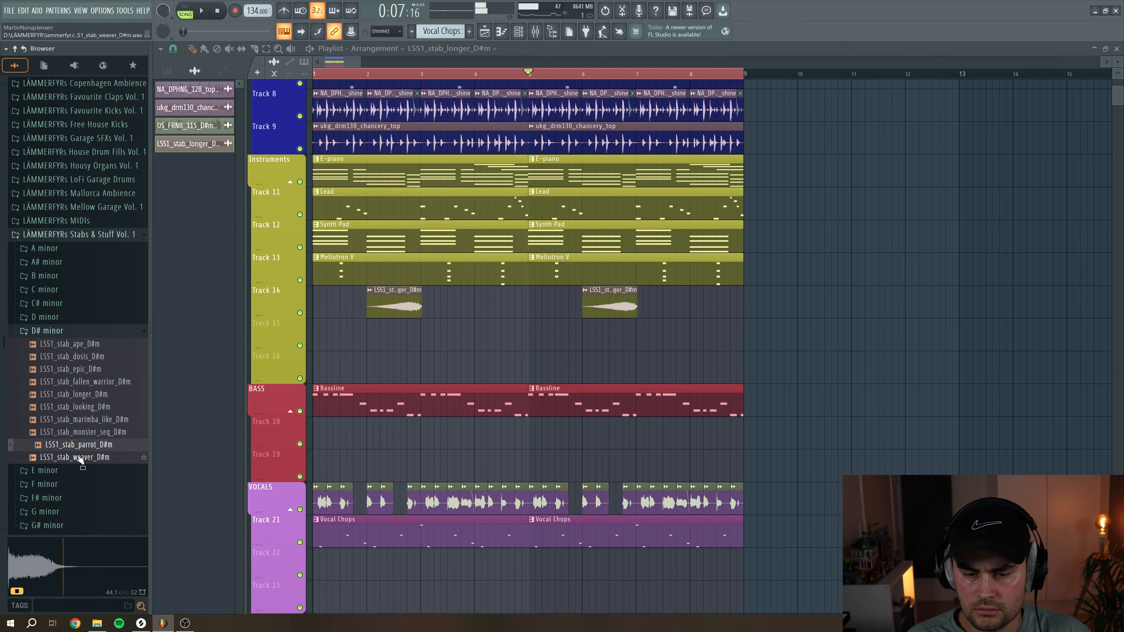
{"action": "left_click_drag", "start_coordinate": [75, 344], "coordinate": [443, 334]}
{"action": "double_click", "coordinate": [443, 334]}
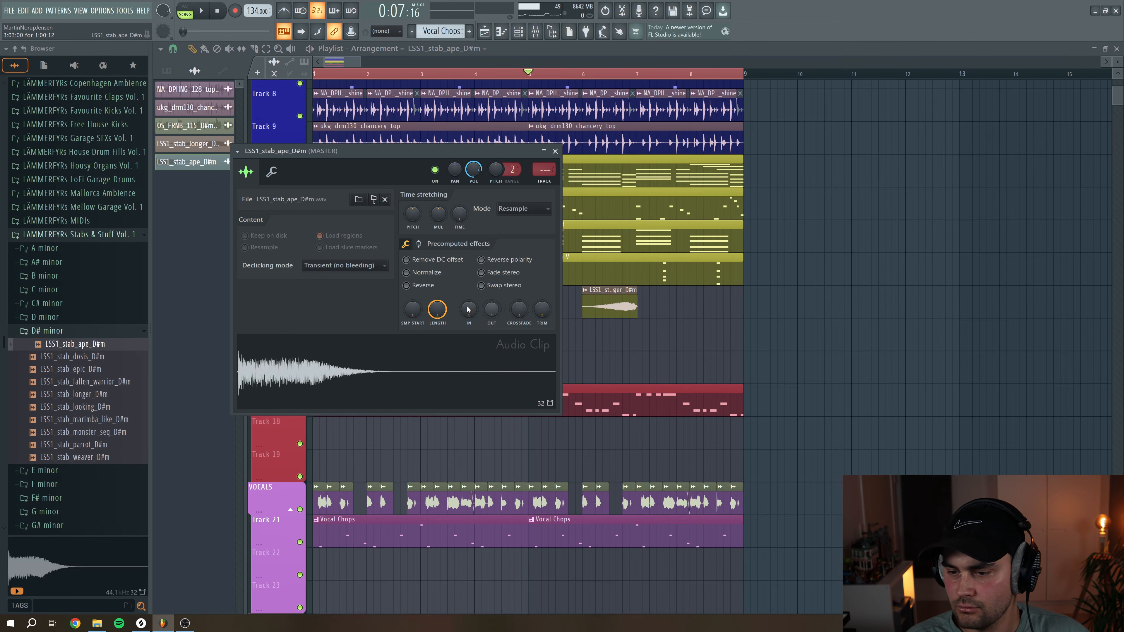
{"action": "left_click", "coordinate": [418, 287]}
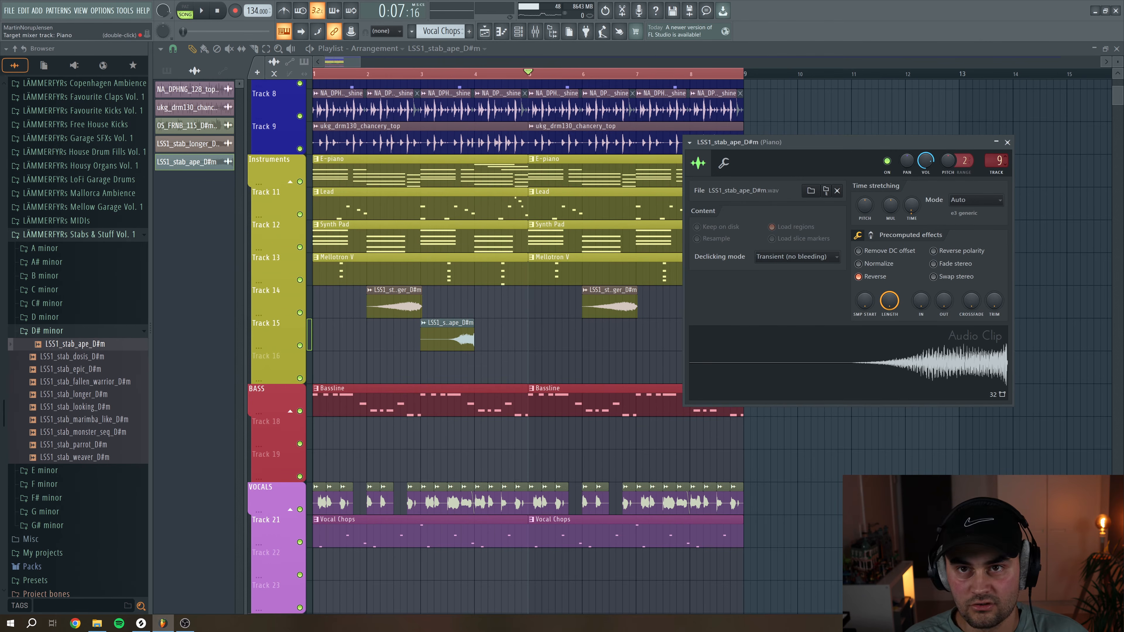
{"action": "scroll", "coordinate": [996, 160], "scroll_direction": "up", "scroll_amount": 2}
{"action": "scroll", "coordinate": [997, 161], "scroll_direction": "up", "scroll_amount": 6}
{"action": "key", "text": "Escape"}
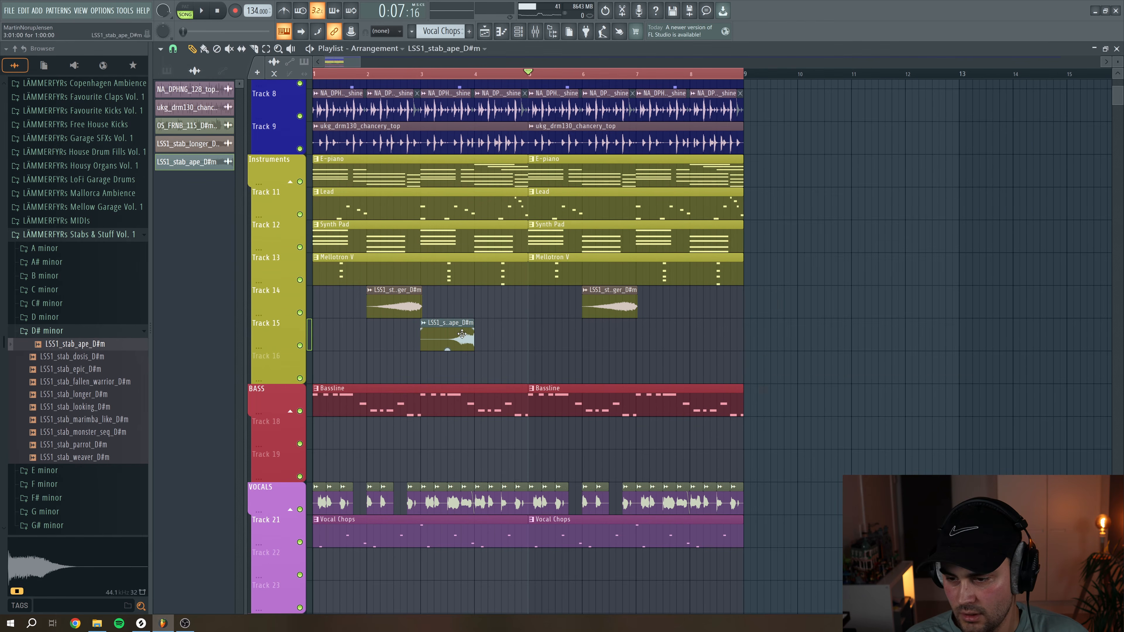
Move the reversed LSS1_stab_ape_D#m clip to bar 4, repeat it at bar 8 and set its channel volume to 51%
{"action": "left_click_drag", "start_coordinate": [457, 332], "coordinate": [504, 333]}
{"action": "left_click", "coordinate": [693, 330]}
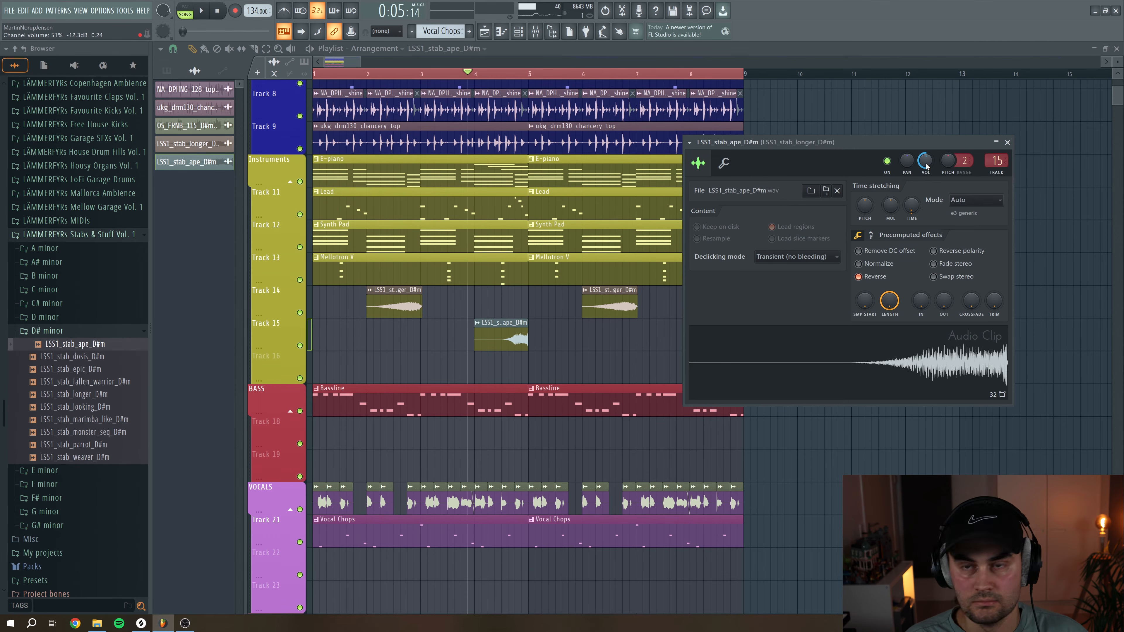
{"action": "key", "text": "space"}
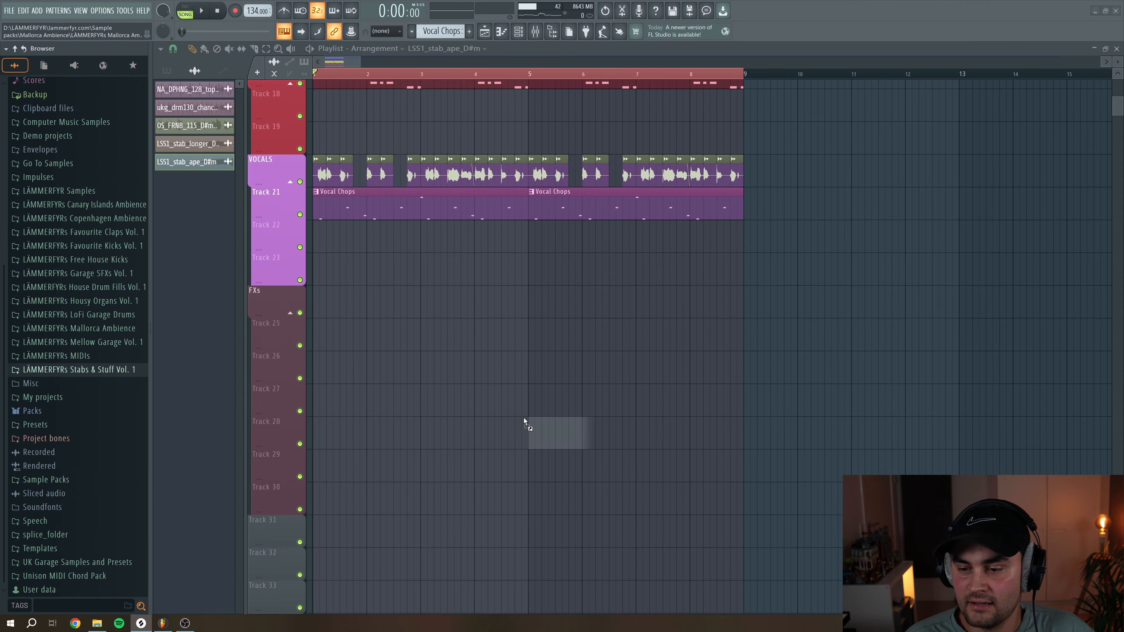
Lay the DECAP_texture_vinyl_crackle sample on the FXs track across bars 1 to 8 and solo that track
{"action": "left_click_drag", "start_coordinate": [522, 424], "coordinate": [327, 293]}
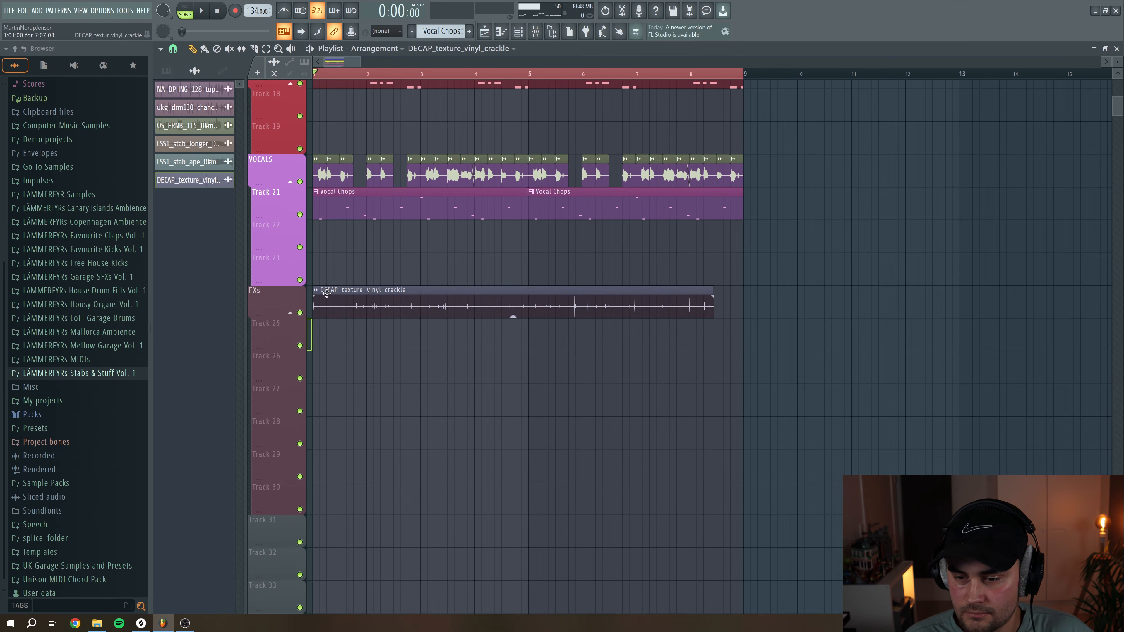
{"action": "right_click", "coordinate": [301, 312]}
{"action": "key", "text": "space"}
{"action": "key", "text": "space"}
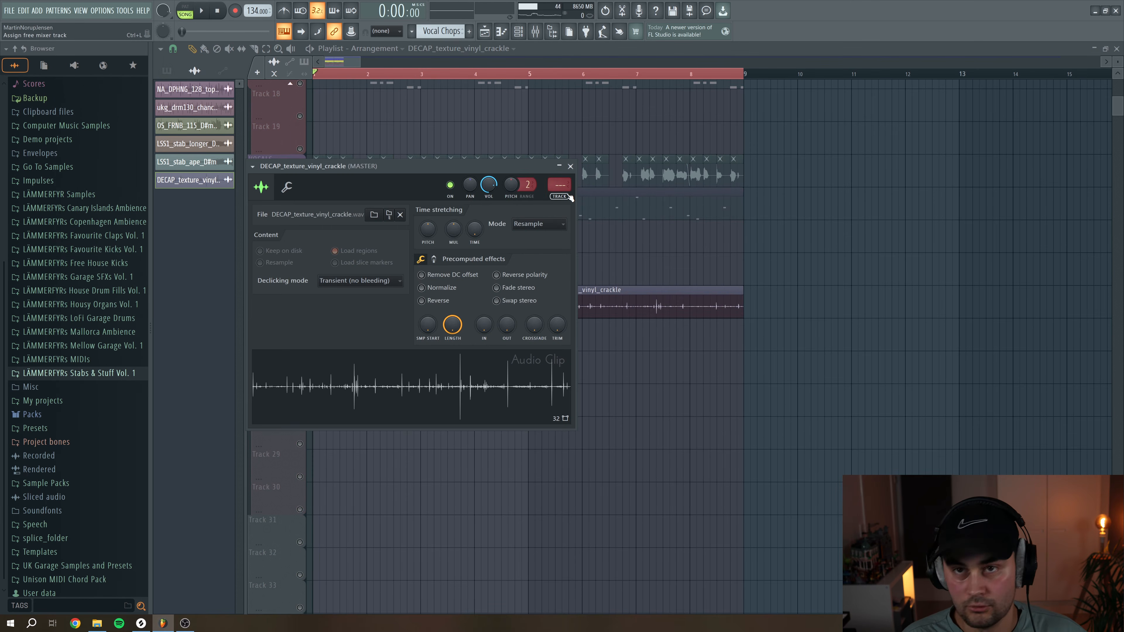
Assign the vinyl crackle to a free mixer insert and high-pass it at about 192 Hz with Fruity parametric EQ 2
{"action": "key", "text": "ctrl+l"}
{"action": "right_click", "coordinate": [269, 235]}
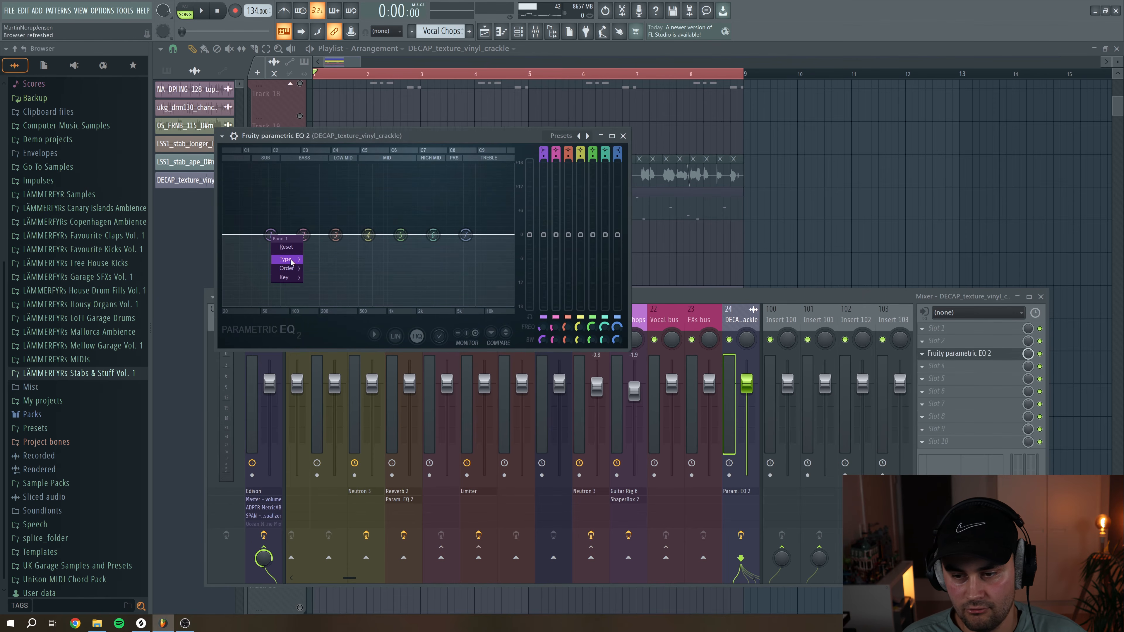
{"action": "mouse_move", "coordinate": [291, 262]}
{"action": "left_click", "coordinate": [323, 286]}
{"action": "right_click", "coordinate": [268, 234]}
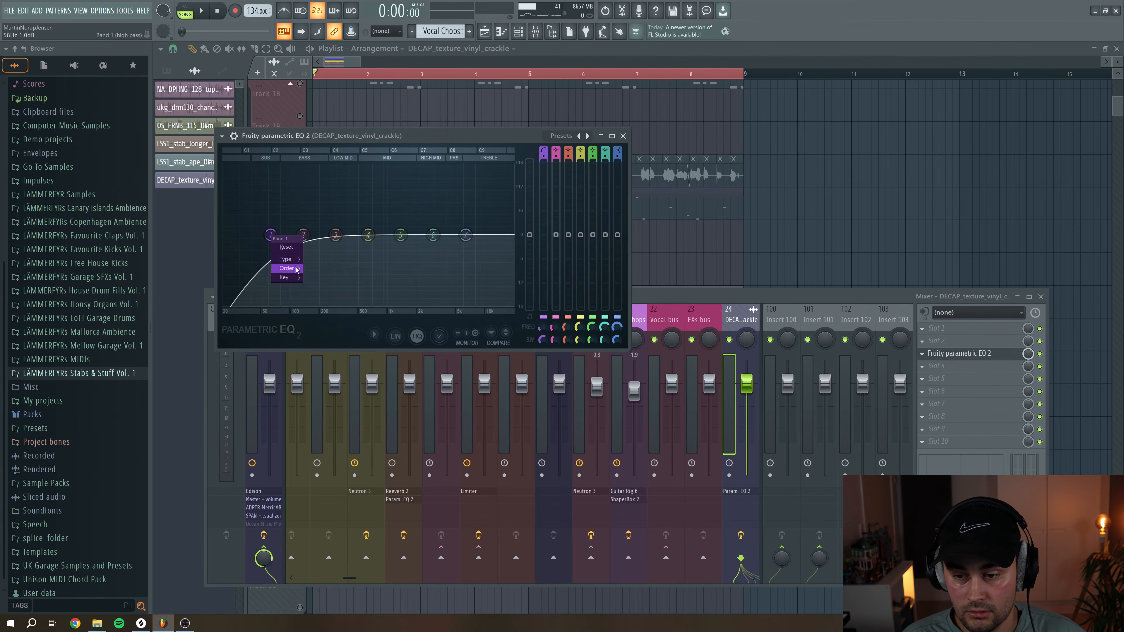
{"action": "key", "text": "Escape"}
{"action": "key", "text": "space"}
{"action": "left_click_drag", "start_coordinate": [270, 234], "coordinate": [318, 235]}
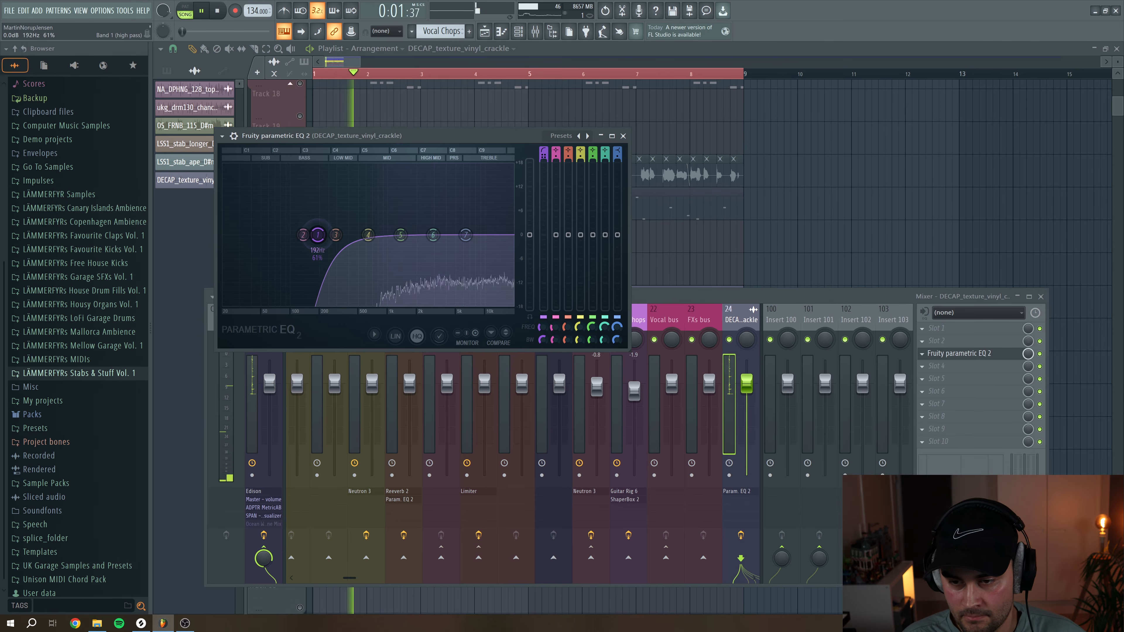
{"action": "key", "text": "space"}
{"action": "left_click", "coordinate": [185, 180]}
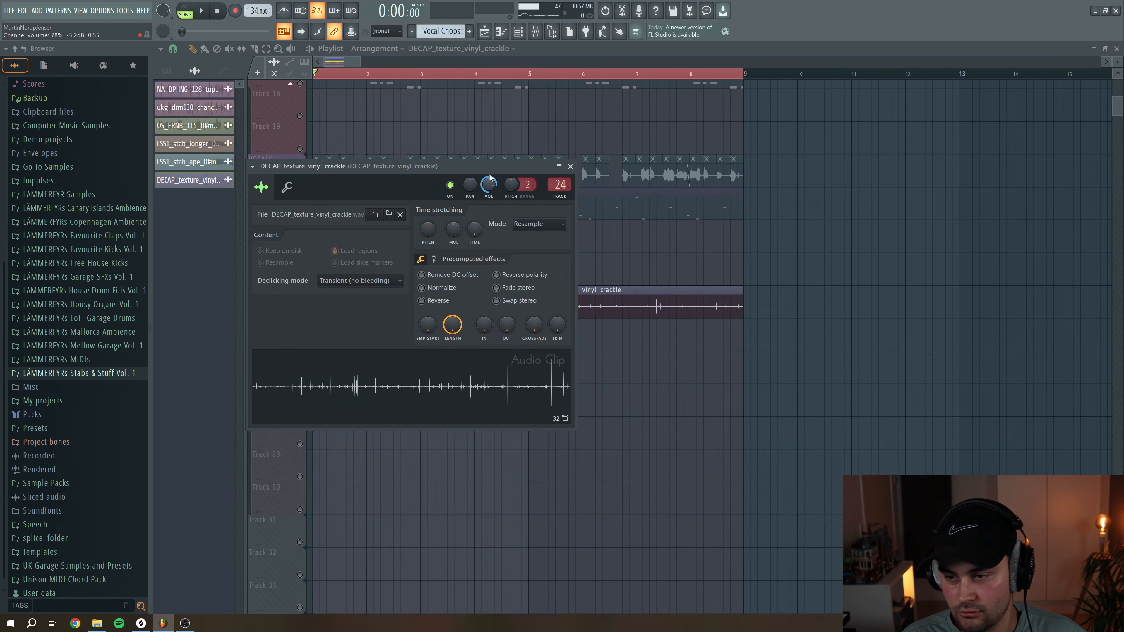
{"action": "key", "text": "Escape"}
Audition the LÄMMERFYRs Mallorca Ambience sounds and place LMA_buzzing_city_street_2 on Track 25 across bars 1 to 8
{"action": "left_click", "coordinate": [79, 331]}
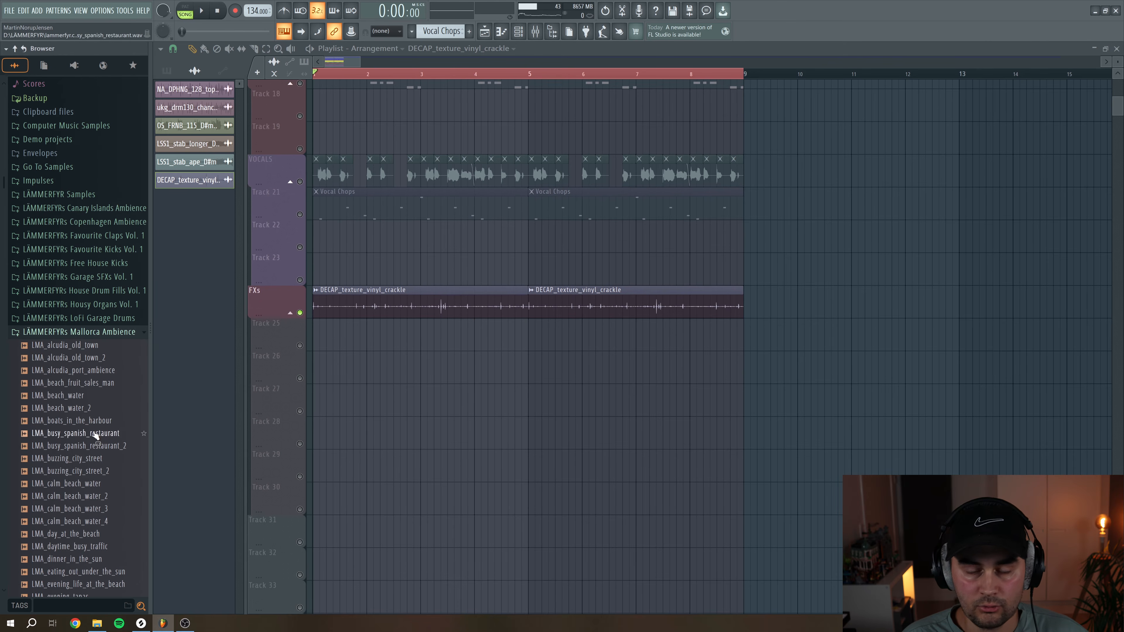
{"action": "left_click", "coordinate": [86, 472]}
{"action": "left_click_drag", "start_coordinate": [88, 493], "coordinate": [336, 339]}
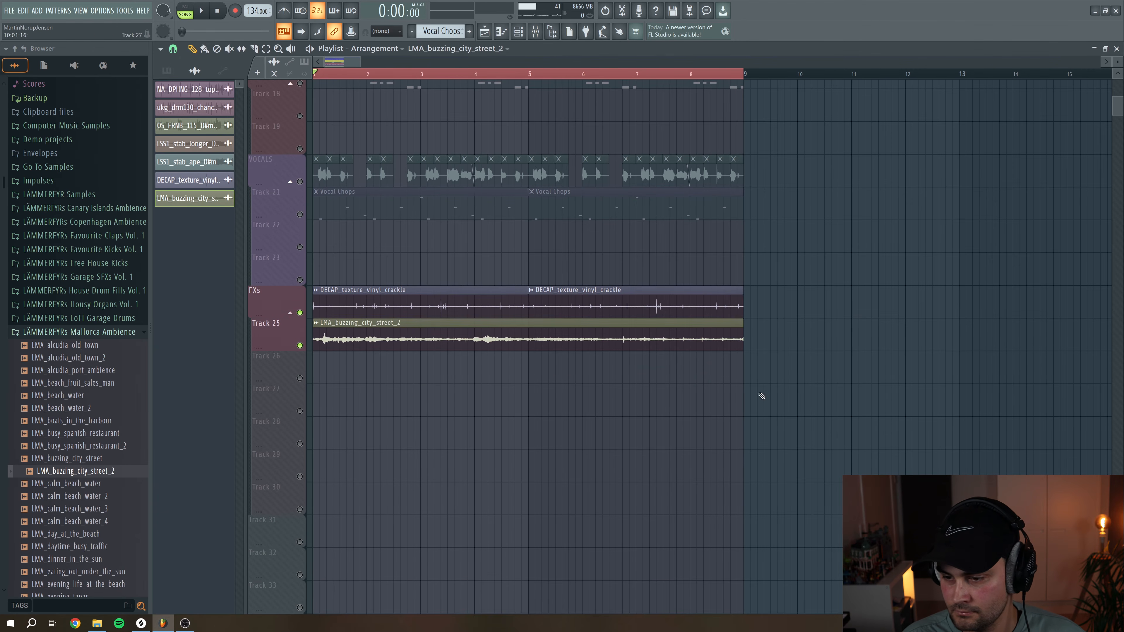
Route LMA_buzzing_city_street_2 to mixer insert 25 and load ShaperBox 2 in slot 3 of that insert
{"action": "double_click", "coordinate": [596, 340]}
{"action": "left_click", "coordinate": [575, 202]}
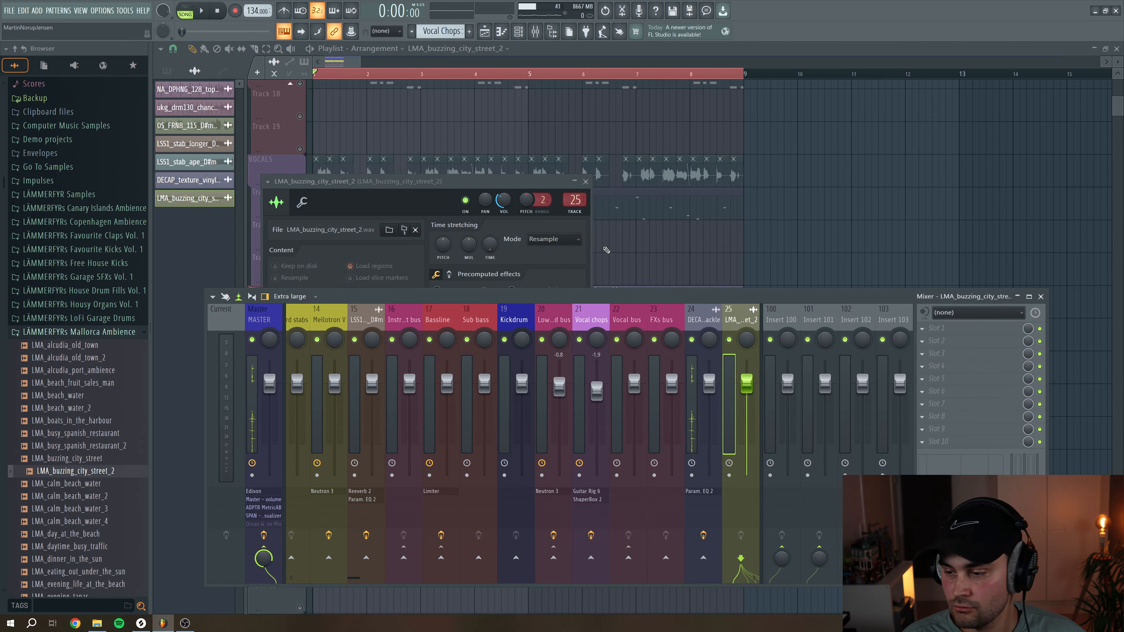
{"action": "left_click", "coordinate": [941, 356]}
{"action": "mouse_move", "coordinate": [1060, 411]}
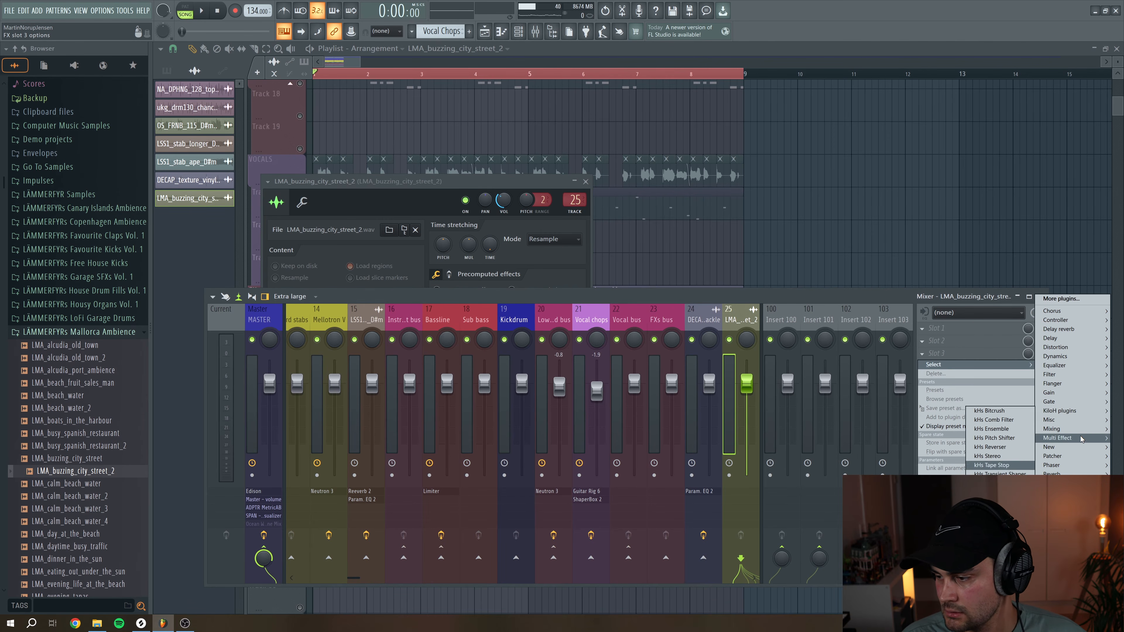
{"action": "left_click", "coordinate": [995, 438]}
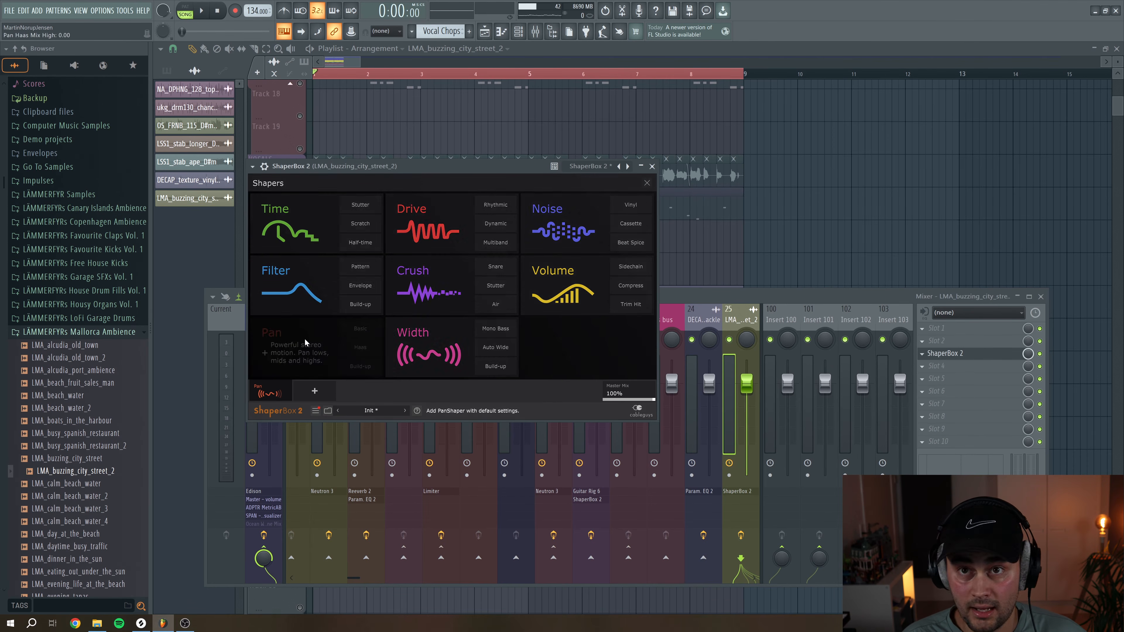
Add a Pan shaper using the Rhythm 4 wave, with the LFO in Hertz mode at 0.114 Hz and the mix at 53%
{"action": "left_click", "coordinate": [292, 350]}
{"action": "left_click", "coordinate": [295, 362]}
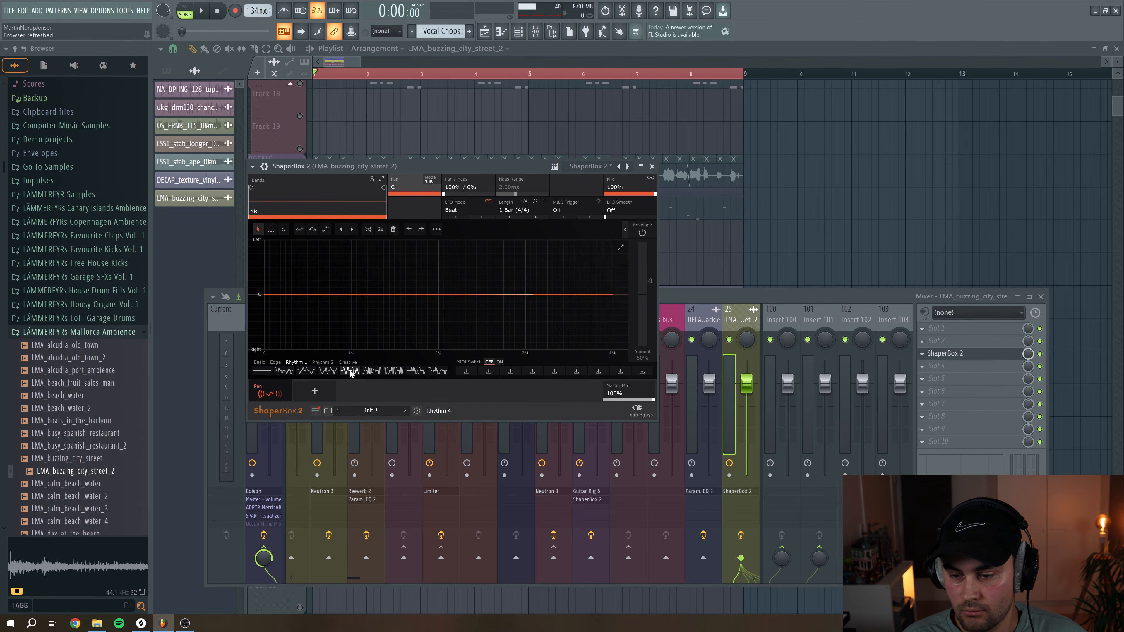
{"action": "left_click", "coordinate": [349, 372]}
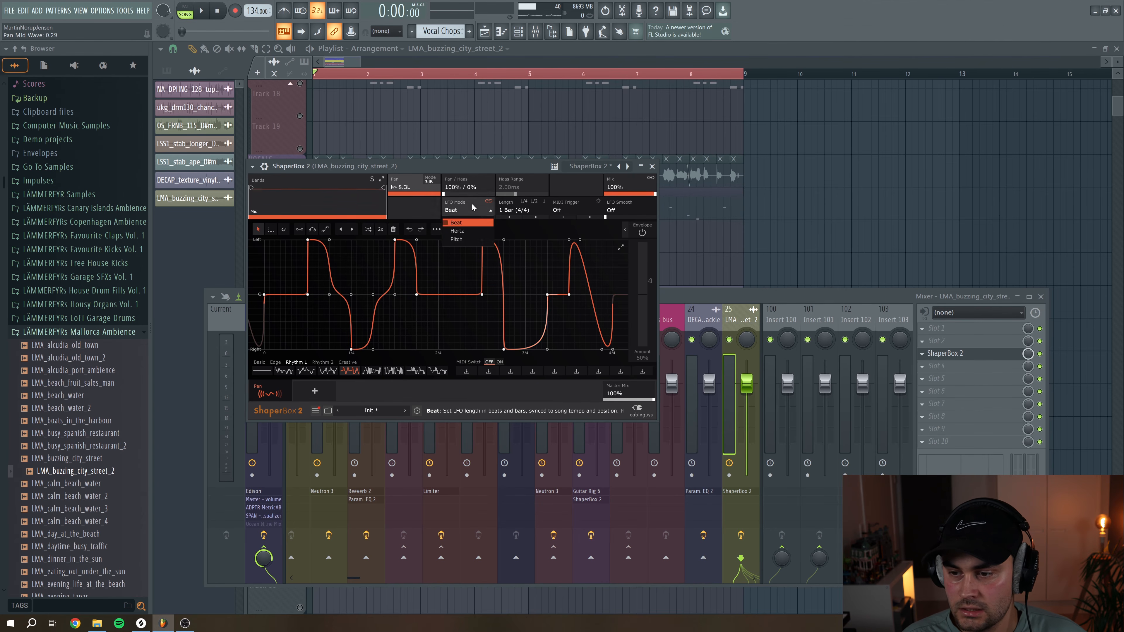
{"action": "left_click", "coordinate": [481, 217]}
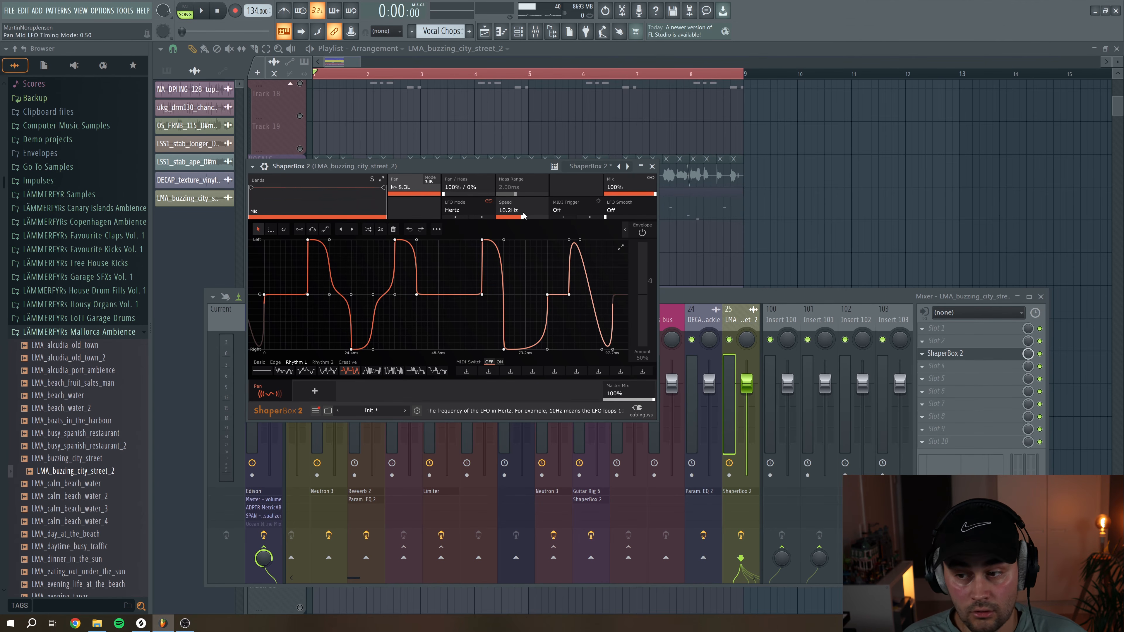
{"action": "left_click_drag", "start_coordinate": [509, 210], "coordinate": [509, 230]}
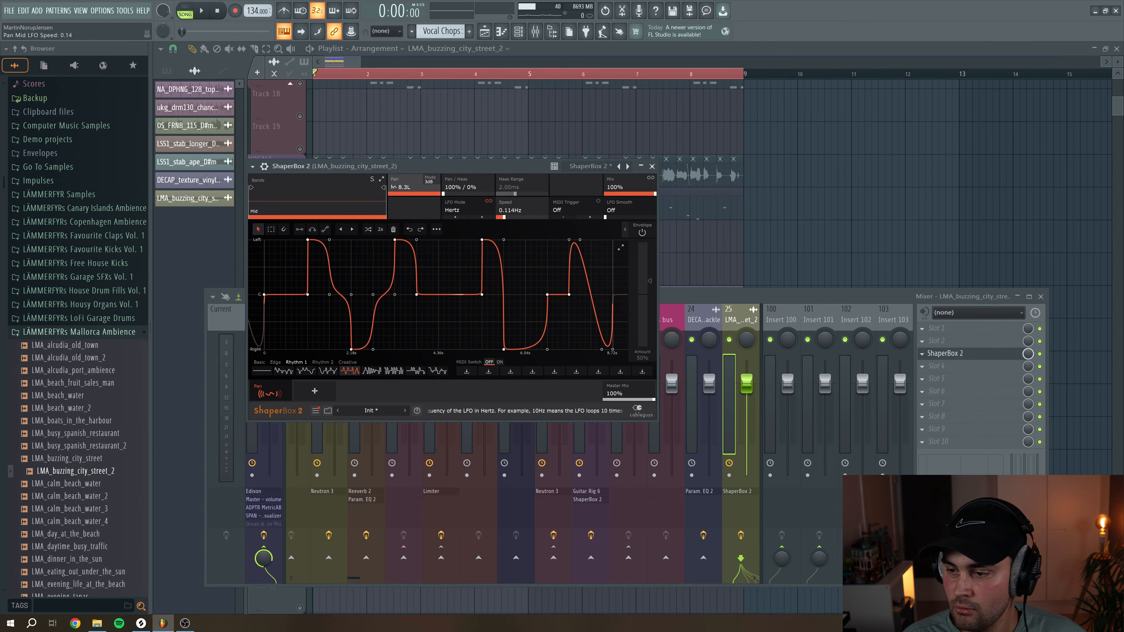
{"action": "left_click_drag", "start_coordinate": [628, 187], "coordinate": [628, 197]}
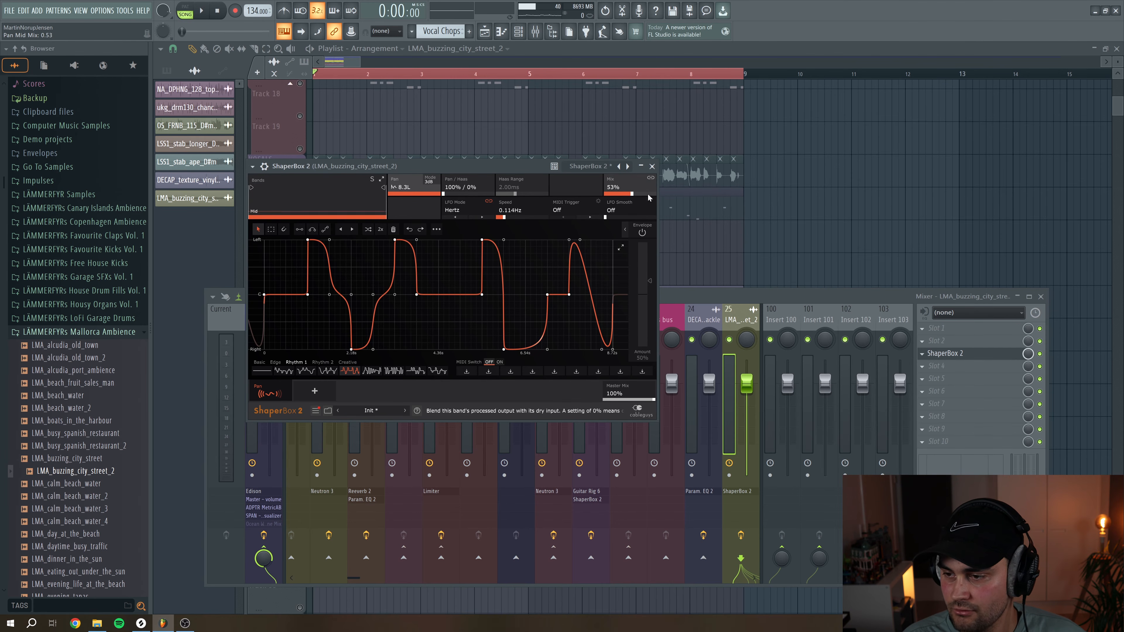
Add a Volume shaper to the street ambience and choose a sidechain curve with a quick recovery
{"action": "left_click", "coordinate": [315, 410]}
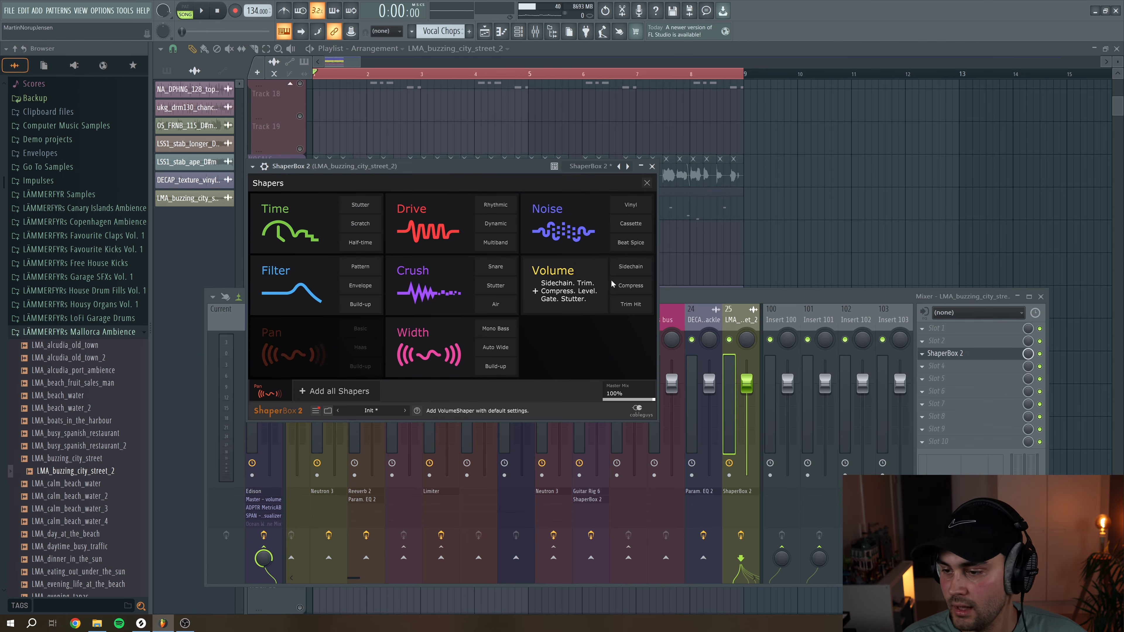
{"action": "left_click", "coordinate": [562, 283]}
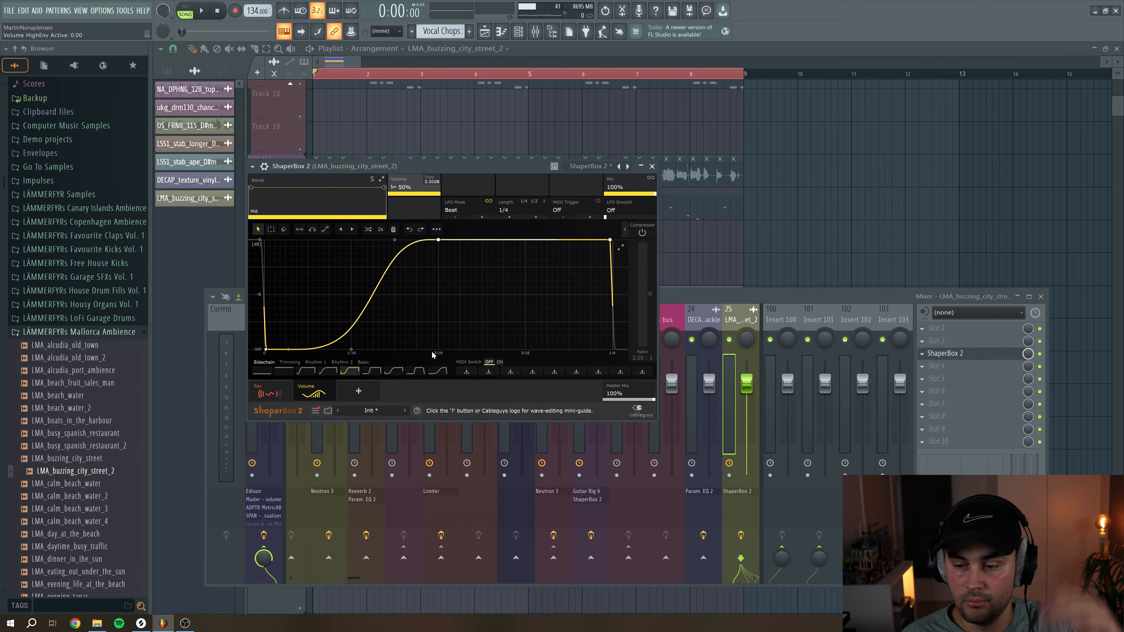
{"action": "left_click", "coordinate": [314, 372]}
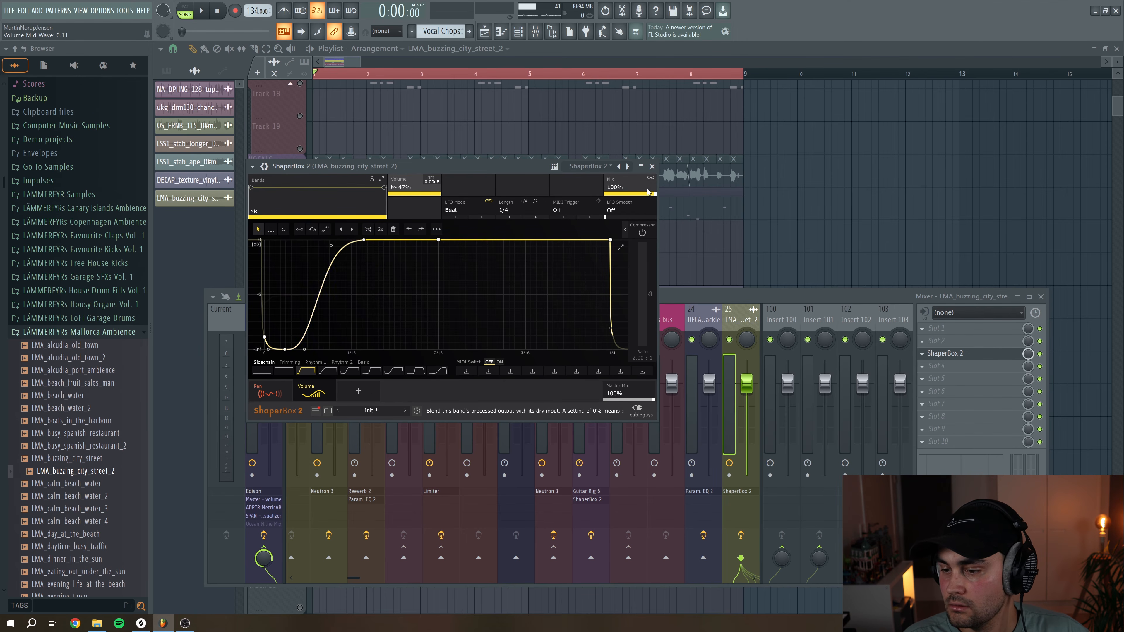
{"action": "left_click", "coordinate": [652, 166]}
Add Fruity parametric EQ 2 to insert 25, high-pass the lows, shelve down the highs and lower the fader to -5.8 dB
{"action": "left_click", "coordinate": [923, 365]}
{"action": "mouse_move", "coordinate": [1065, 379]}
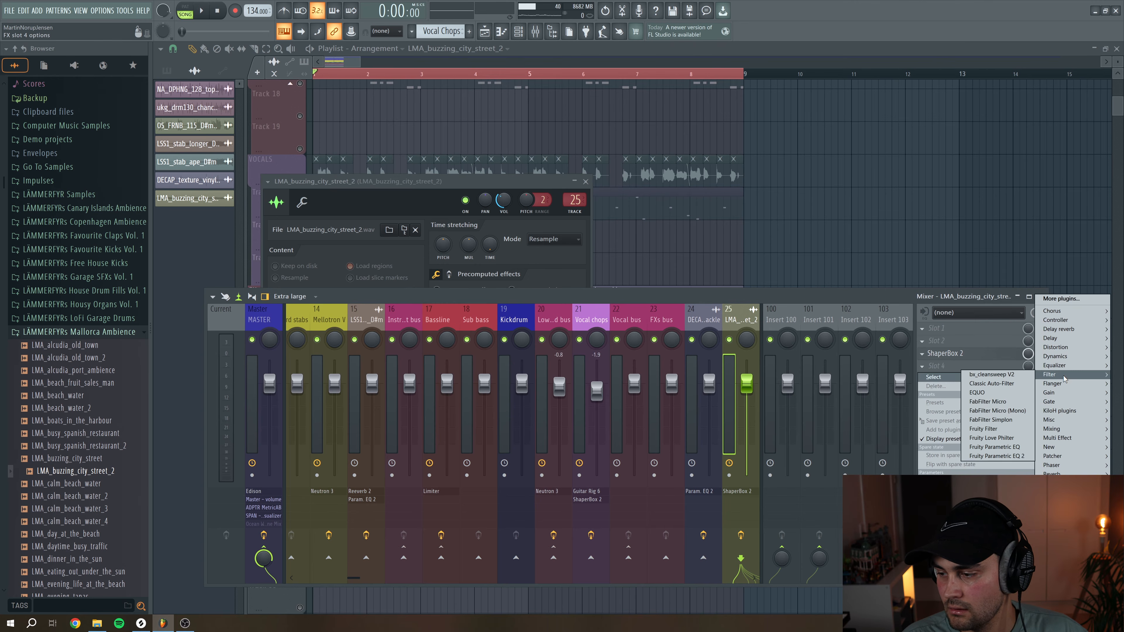
{"action": "left_click", "coordinate": [1001, 456]}
{"action": "right_click", "coordinate": [316, 281]}
{"action": "mouse_move", "coordinate": [331, 305]}
{"action": "left_click", "coordinate": [363, 323]}
{"action": "left_click_drag", "start_coordinate": [317, 280], "coordinate": [367, 280]}
{"action": "left_click_drag", "start_coordinate": [511, 280], "coordinate": [522, 324]}
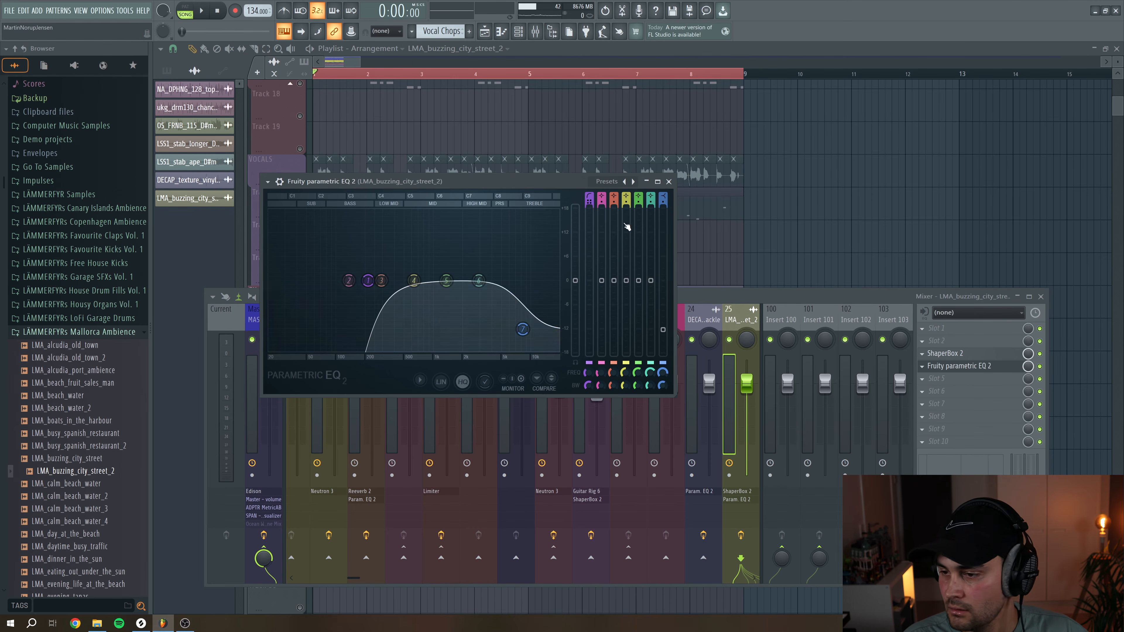
{"action": "left_click", "coordinate": [668, 181]}
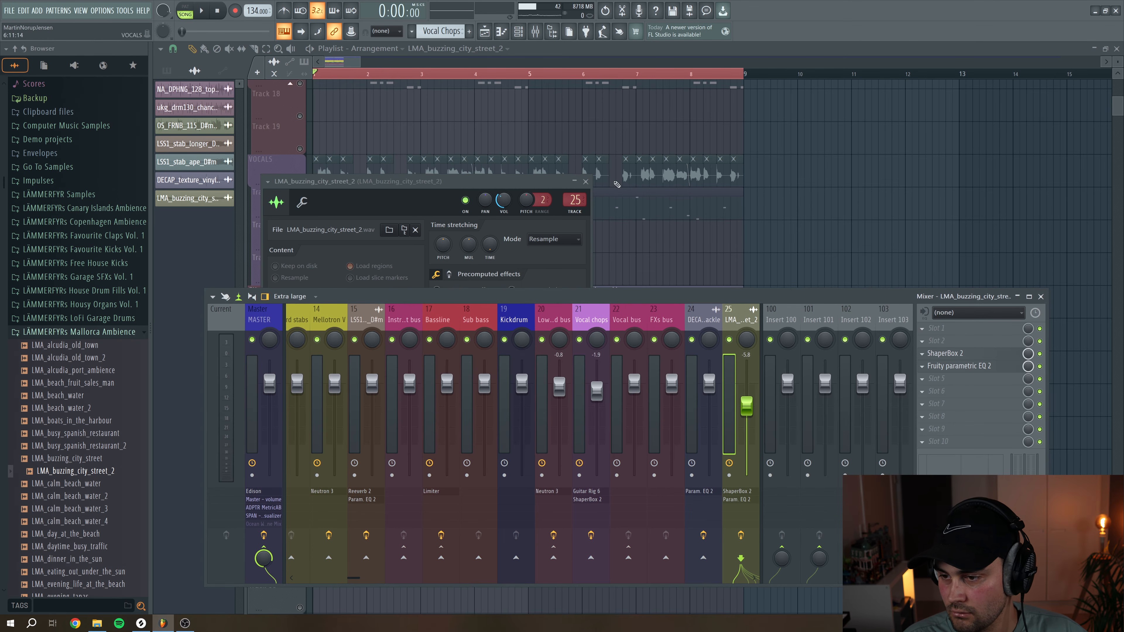
{"action": "left_click", "coordinate": [585, 181]}
{"action": "key", "text": "F9"}
{"action": "key", "text": "space"}
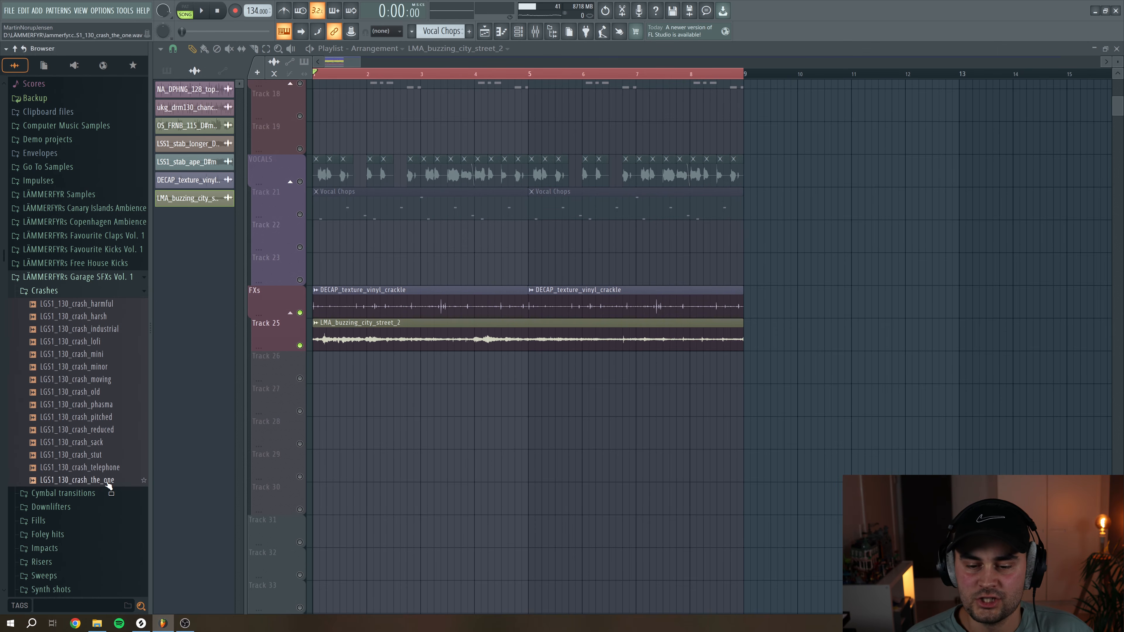
Place the LGS1_130_crash_the_one sample at bar 1 on Track 26
{"action": "left_click", "coordinate": [107, 482]}
{"action": "left_click_drag", "start_coordinate": [482, 439], "coordinate": [406, 372]}
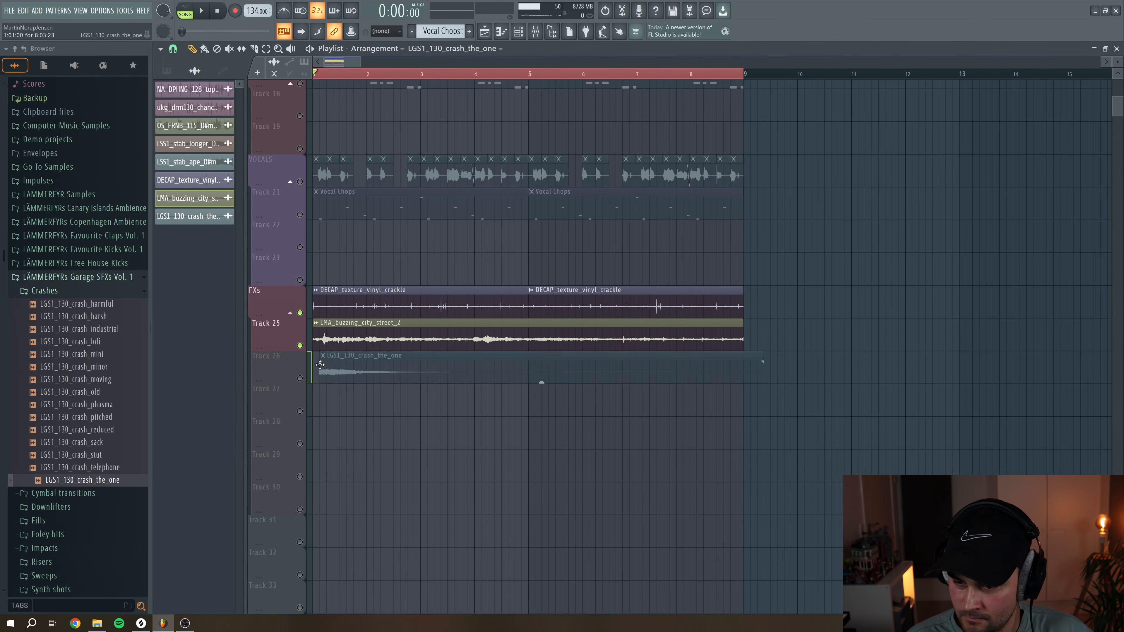
{"action": "double_click", "coordinate": [406, 372]}
{"action": "left_click", "coordinate": [479, 75]}
Audition the Zaps samples, place LGS1_130_zap_lazer on Track 27 at about bar 2.75 and pan it 34% left
{"action": "left_click", "coordinate": [45, 291]}
{"action": "left_click", "coordinate": [39, 428]}
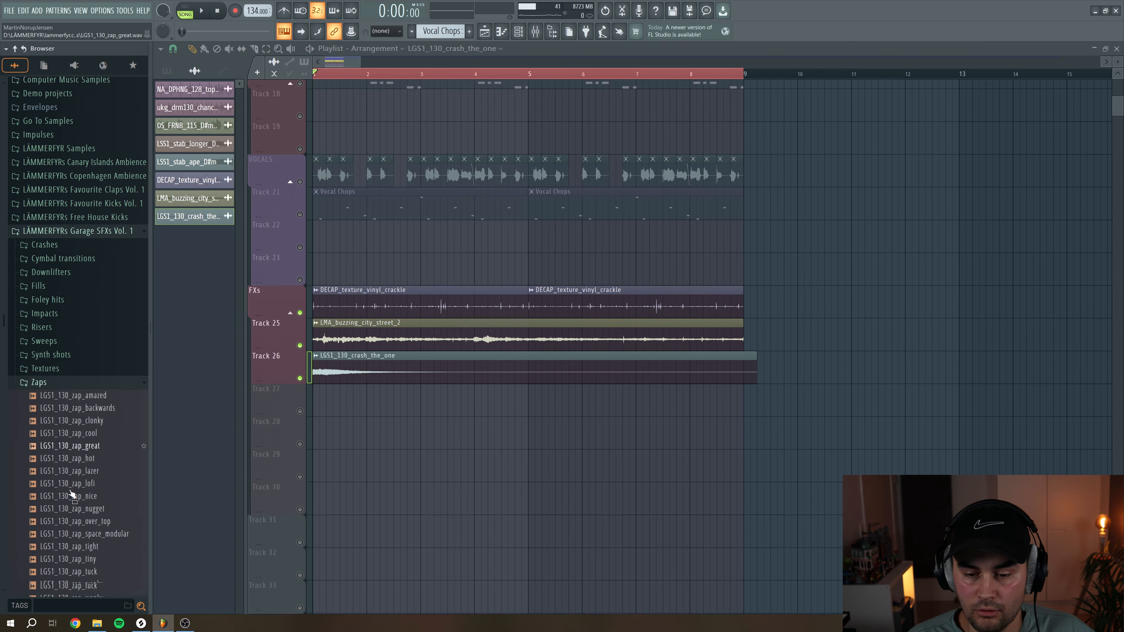
{"action": "left_click", "coordinate": [75, 479]}
{"action": "left_click", "coordinate": [78, 444]}
{"action": "left_click_drag", "start_coordinate": [76, 446], "coordinate": [433, 399]}
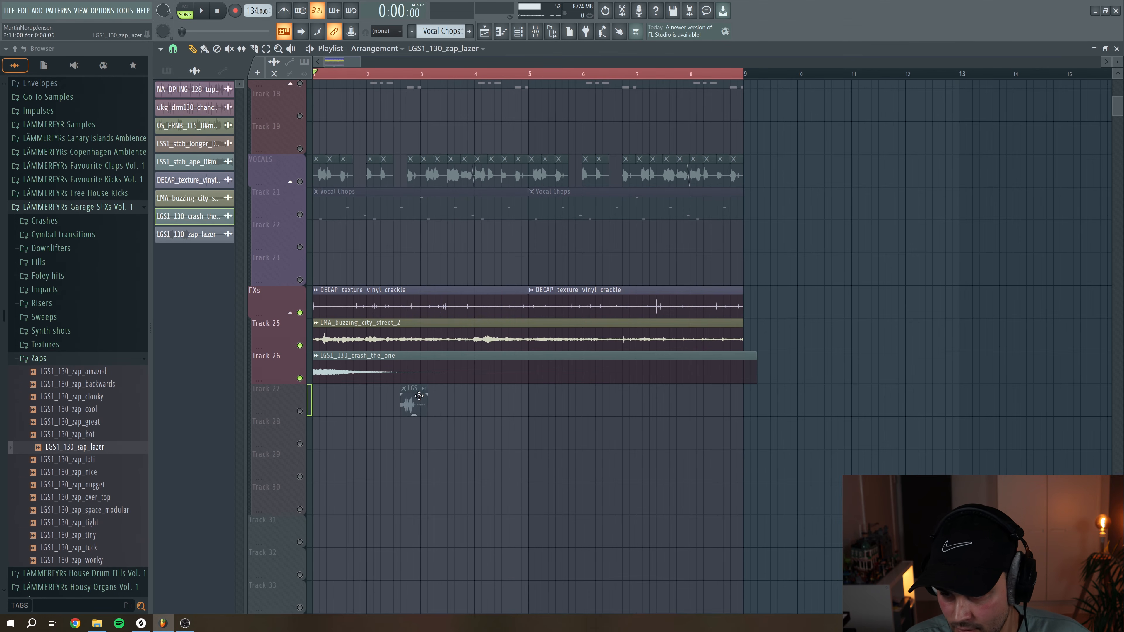
{"action": "double_click", "coordinate": [418, 398]}
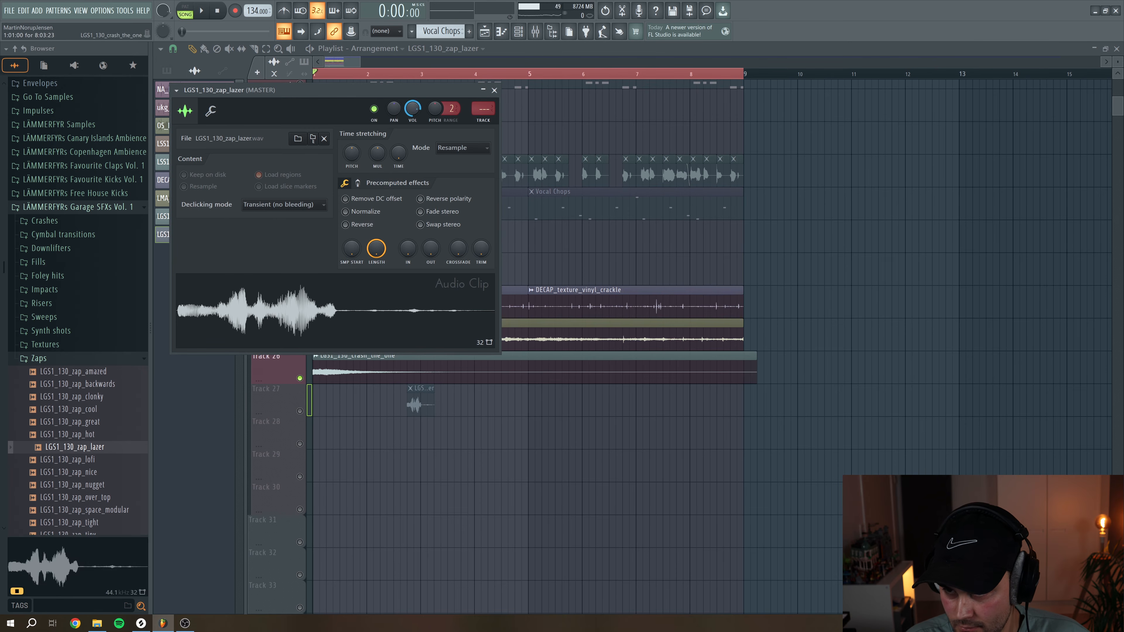
{"action": "left_click", "coordinate": [305, 411]}
{"action": "left_click", "coordinate": [398, 76]}
{"action": "double_click", "coordinate": [416, 402]}
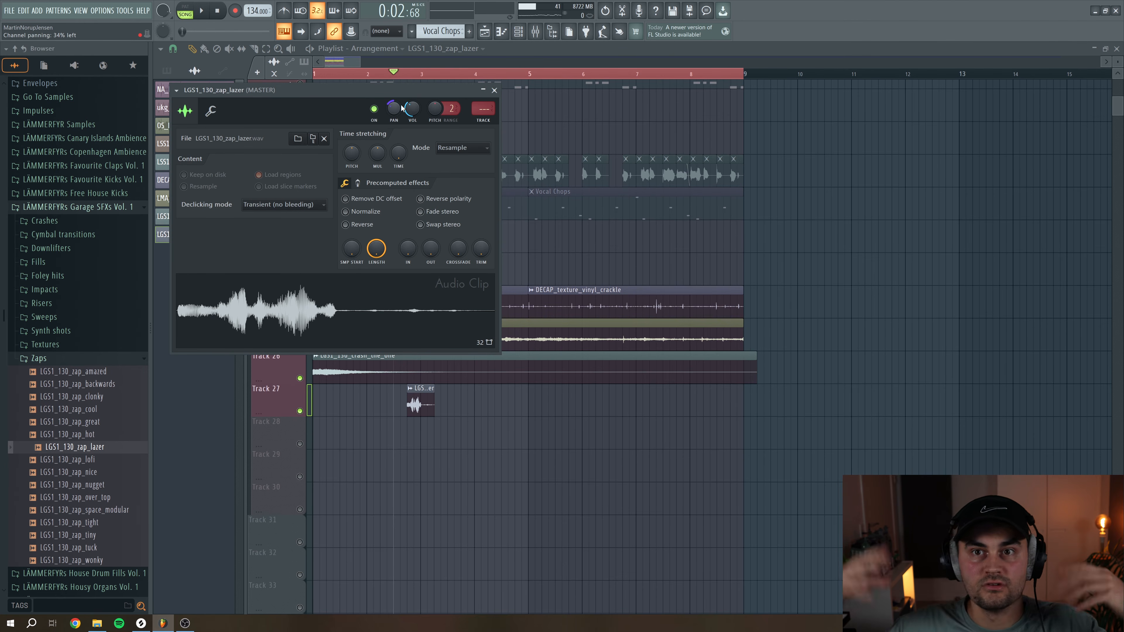
Place LGS1_130_zap_backwards on Track 27 at about bar 4.75, panned 42% right, and repeat LGS1_130_zap_lazer at about bar 6.75
{"action": "left_click", "coordinate": [84, 384]}
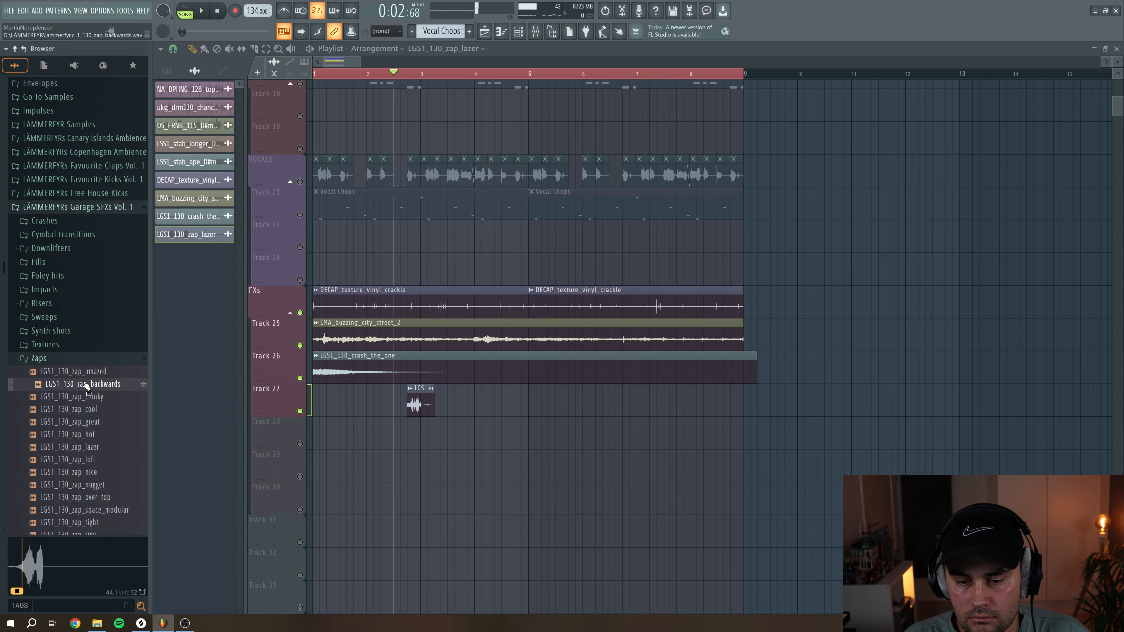
{"action": "left_click_drag", "start_coordinate": [87, 385], "coordinate": [517, 393]}
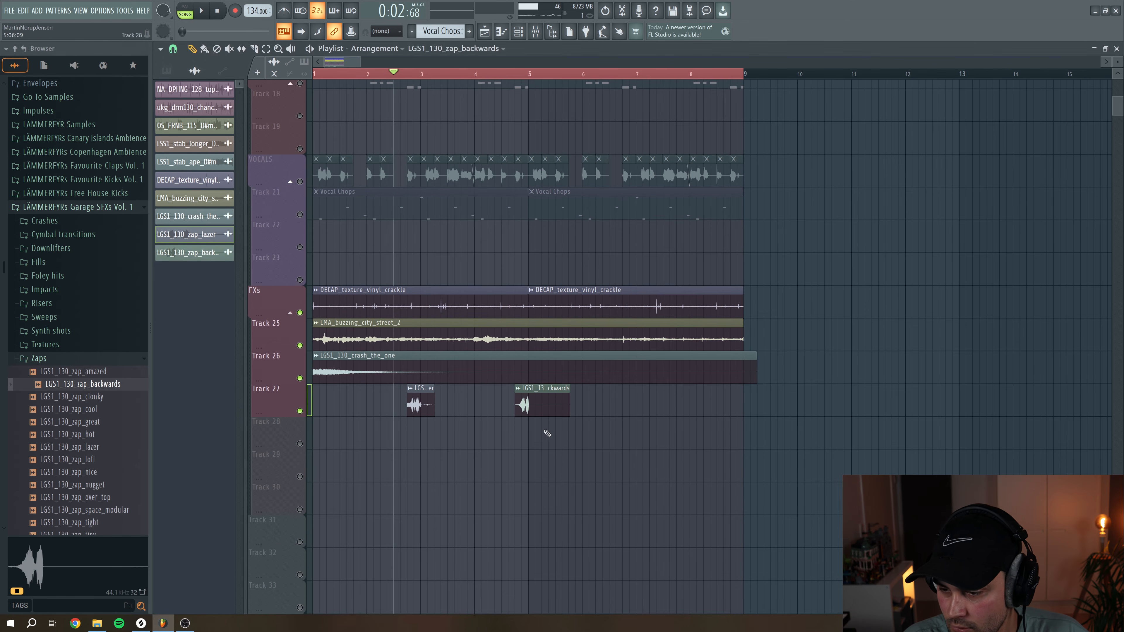
{"action": "double_click", "coordinate": [538, 400]}
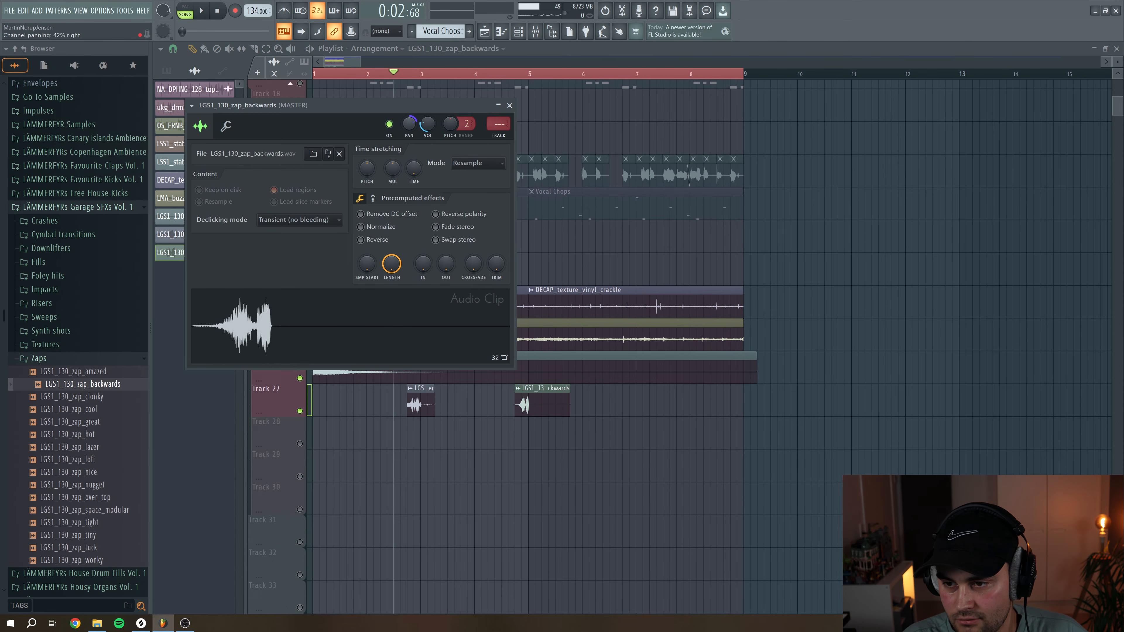
{"action": "left_click", "coordinate": [509, 106]}
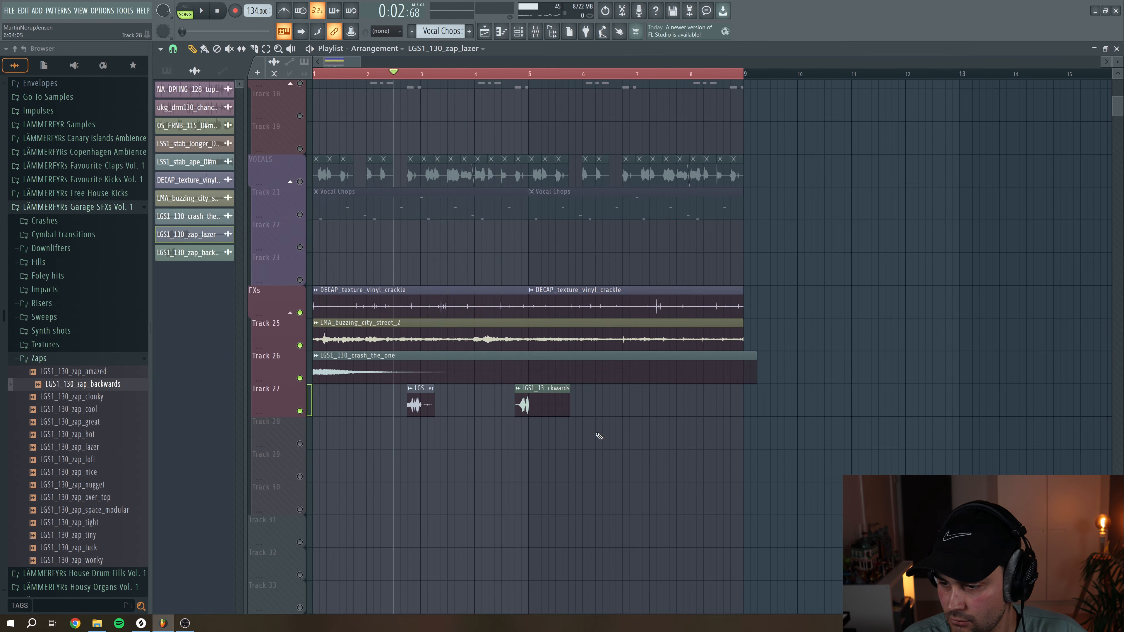
{"action": "left_click", "coordinate": [623, 401]}
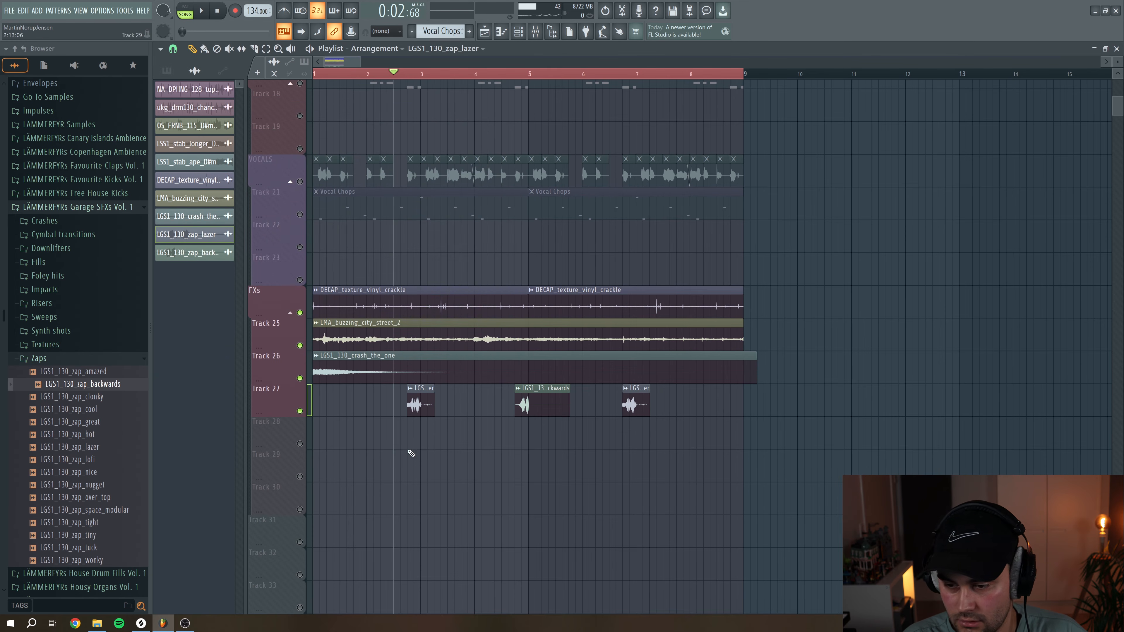
Place LGS1_130_zap_lofi on Track 28 at bars 2 and 6, pan it 31% left and enable the track
{"action": "left_click", "coordinate": [59, 471]}
{"action": "left_click", "coordinate": [64, 459]}
{"action": "left_click_drag", "start_coordinate": [338, 503], "coordinate": [371, 437]}
{"action": "double_click", "coordinate": [371, 438]}
{"action": "mouse_move", "coordinate": [440, 140]}
{"action": "left_mouse_down"}
{"action": "mouse_move", "coordinate": [440, 161]}
{"action": "mouse_move", "coordinate": [424, 148]}
{"action": "left_mouse_up"}
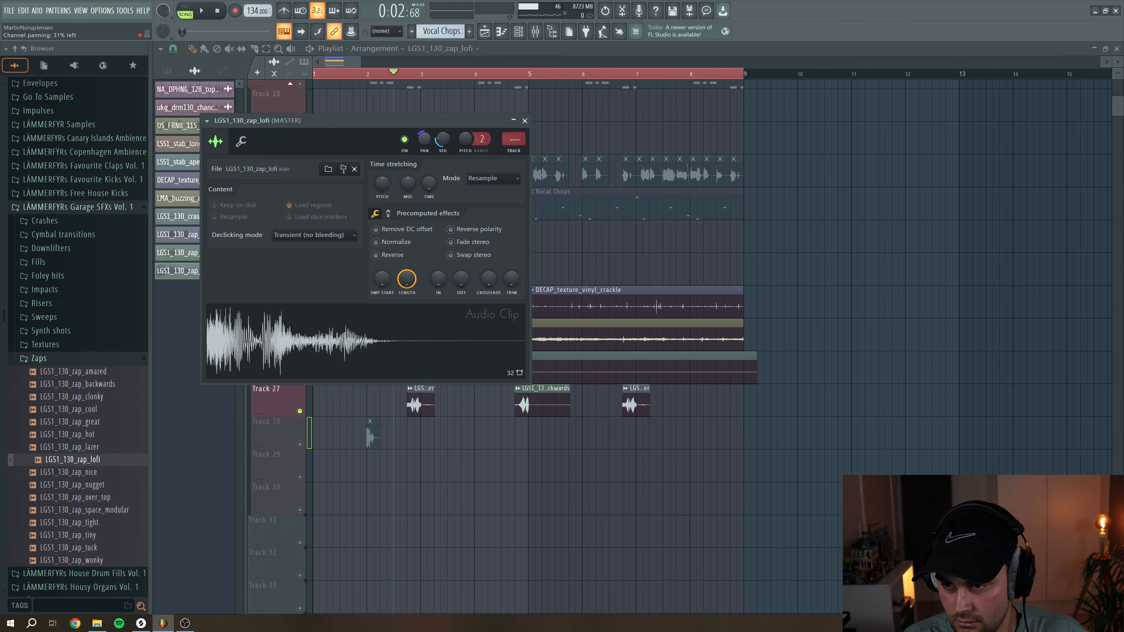
{"action": "key", "text": "Escape"}
{"action": "left_click", "coordinate": [299, 444]}
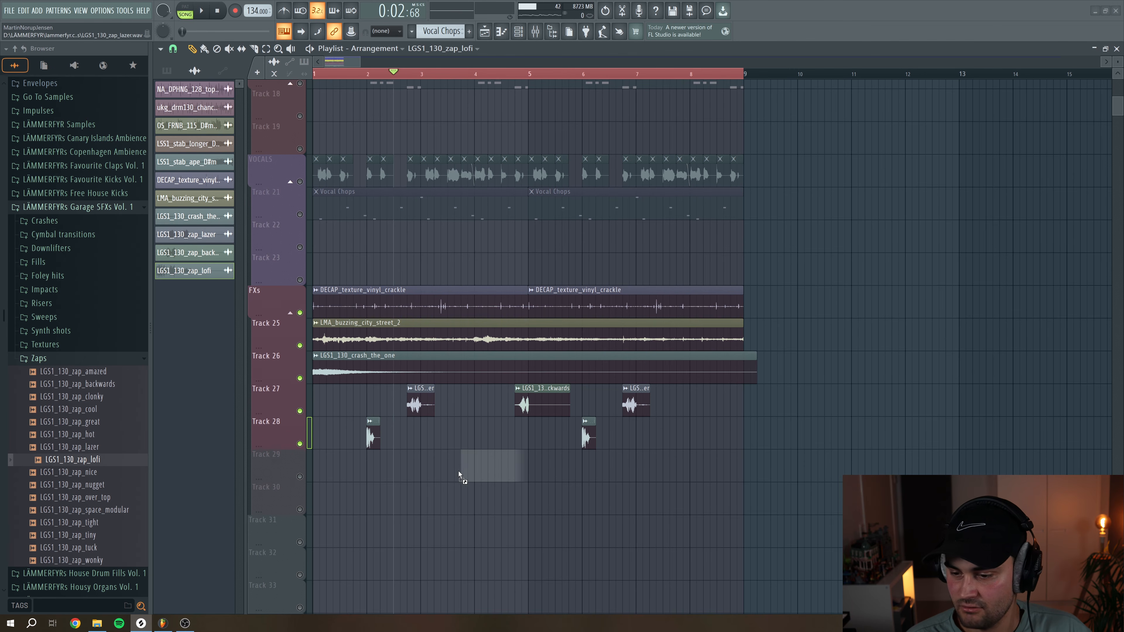
Place DBH_130_FX_Loops_03 on Track 29 across bar 4, play it back and check its channel settings
{"action": "left_click_drag", "start_coordinate": [494, 473], "coordinate": [493, 473]}
{"action": "left_click", "coordinate": [470, 74]}
{"action": "key", "text": "space"}
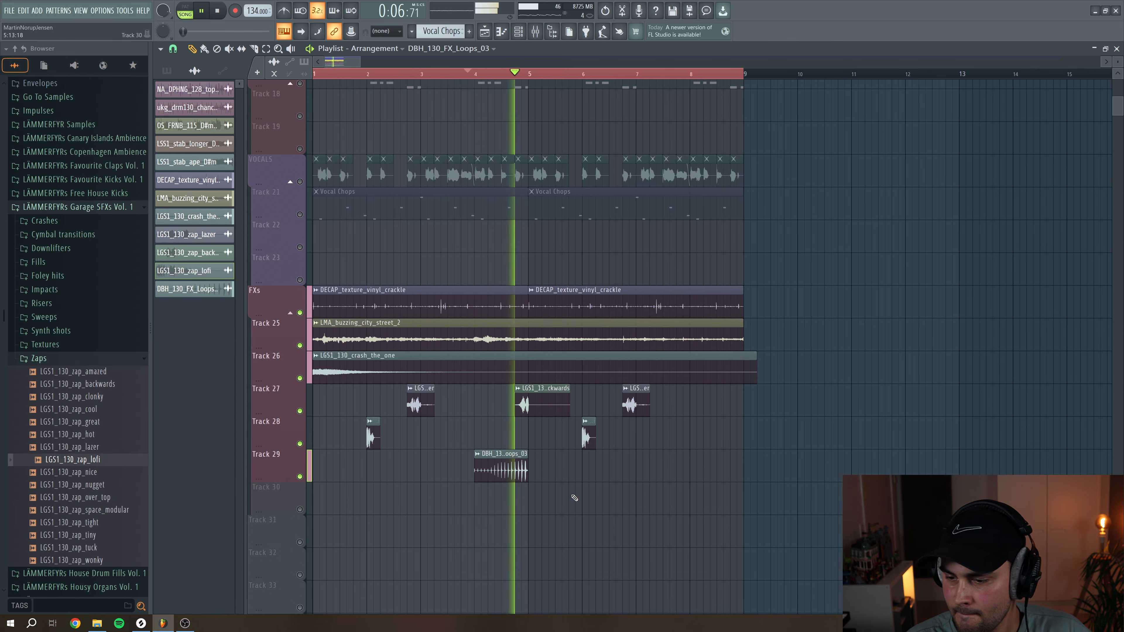
{"action": "double_click", "coordinate": [500, 467]}
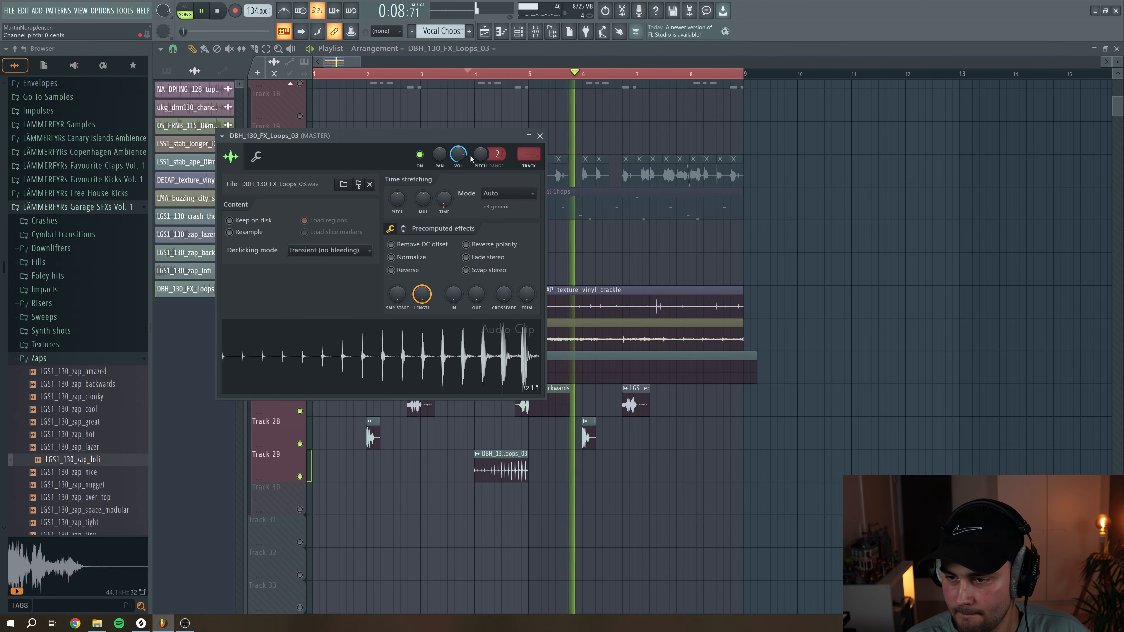
{"action": "key", "text": "Escape"}
{"action": "key", "text": "space"}
Place DT2_Kit_01_Whitenoise_Downlifting_FX_Loop_125 at bar 1 on Track 30, enable the track and listen to it
{"action": "left_click_drag", "start_coordinate": [461, 518], "coordinate": [324, 515]}
{"action": "left_click", "coordinate": [300, 509]}
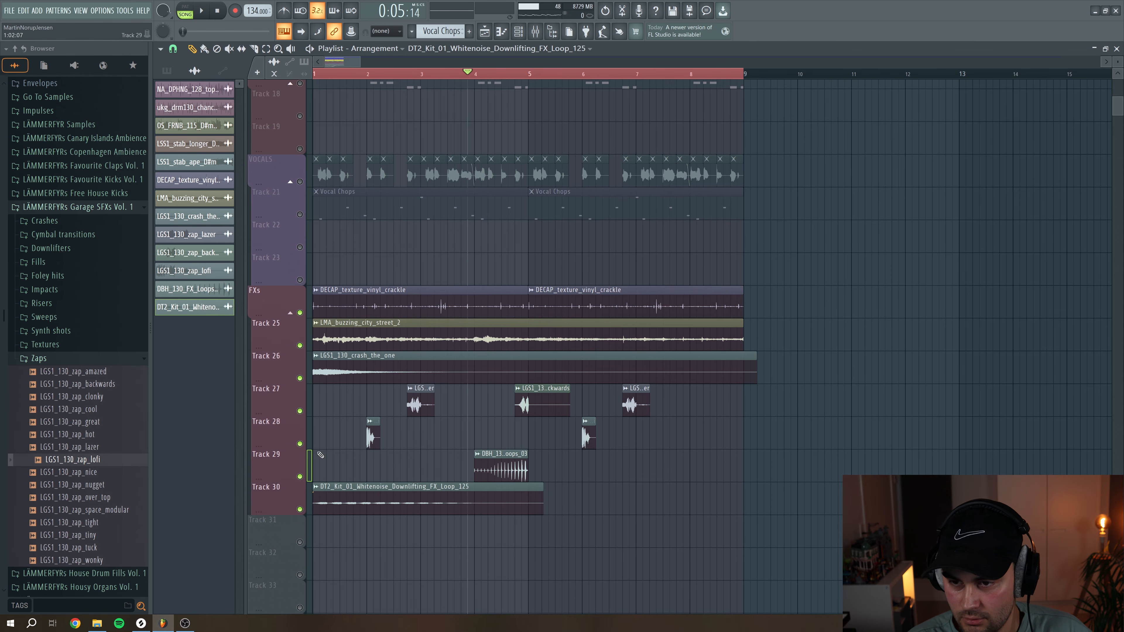
{"action": "left_click", "coordinate": [339, 77]}
{"action": "key", "text": "space"}
{"action": "key", "text": "space"}
Stretch the white noise downlifter to four bars in Auto stretch mode and set its channel volume to 54%
{"action": "double_click", "coordinate": [398, 501]}
{"action": "left_click_drag", "start_coordinate": [463, 220], "coordinate": [463, 209]}
{"action": "left_click", "coordinate": [535, 208]}
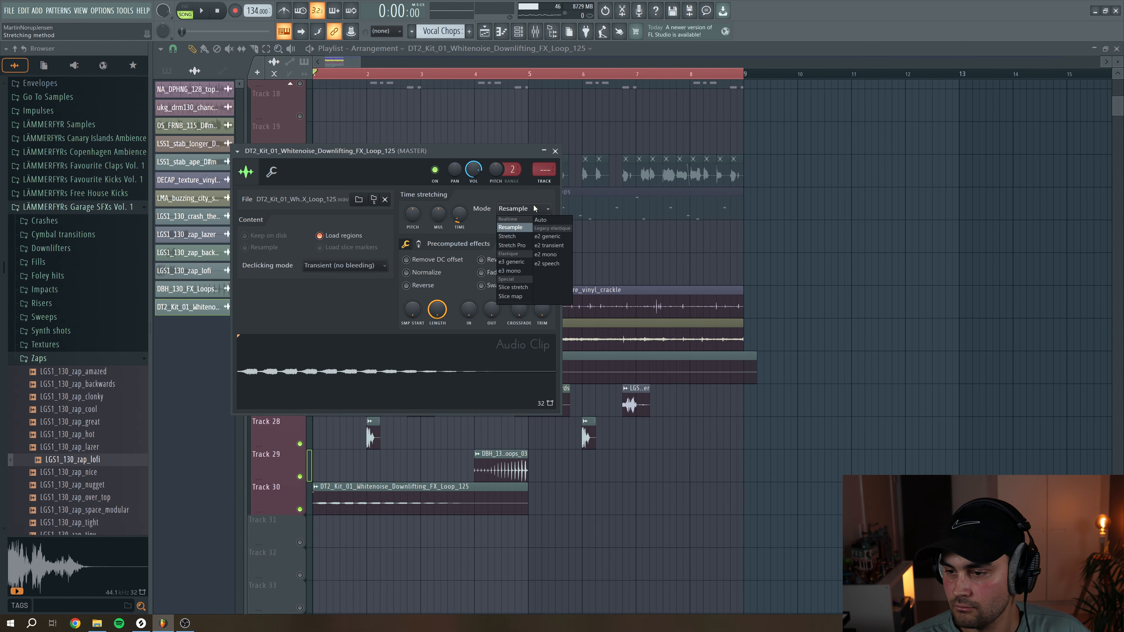
{"action": "left_click", "coordinate": [552, 220]}
{"action": "key", "text": "space"}
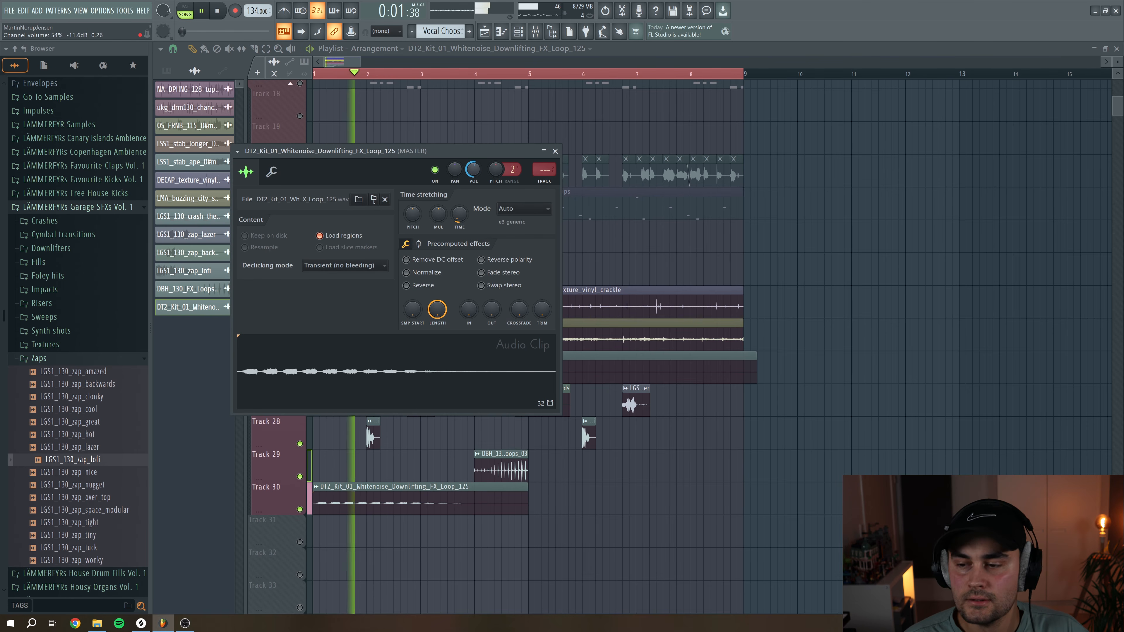
{"action": "left_click", "coordinate": [529, 472]}
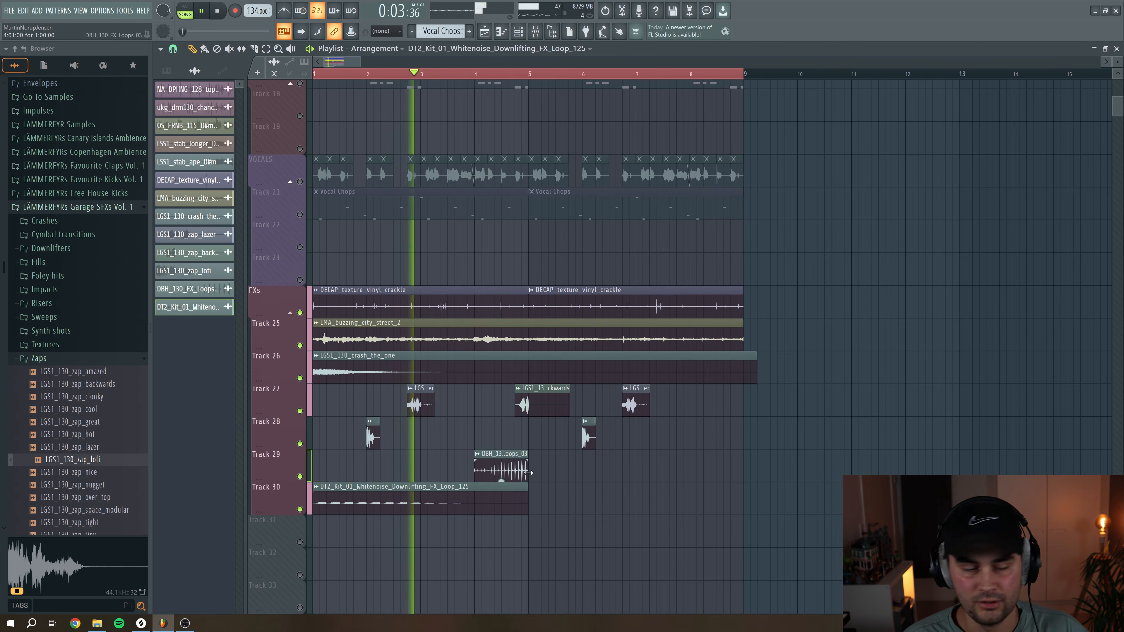
{"action": "key", "text": "space"}
Place the tp_nts_fx_leaveit sample on Track 28 in the second half of bar 3 and open its channel settings
{"action": "left_click_drag", "start_coordinate": [444, 440], "coordinate": [484, 441]}
{"action": "double_click", "coordinate": [329, 438]}
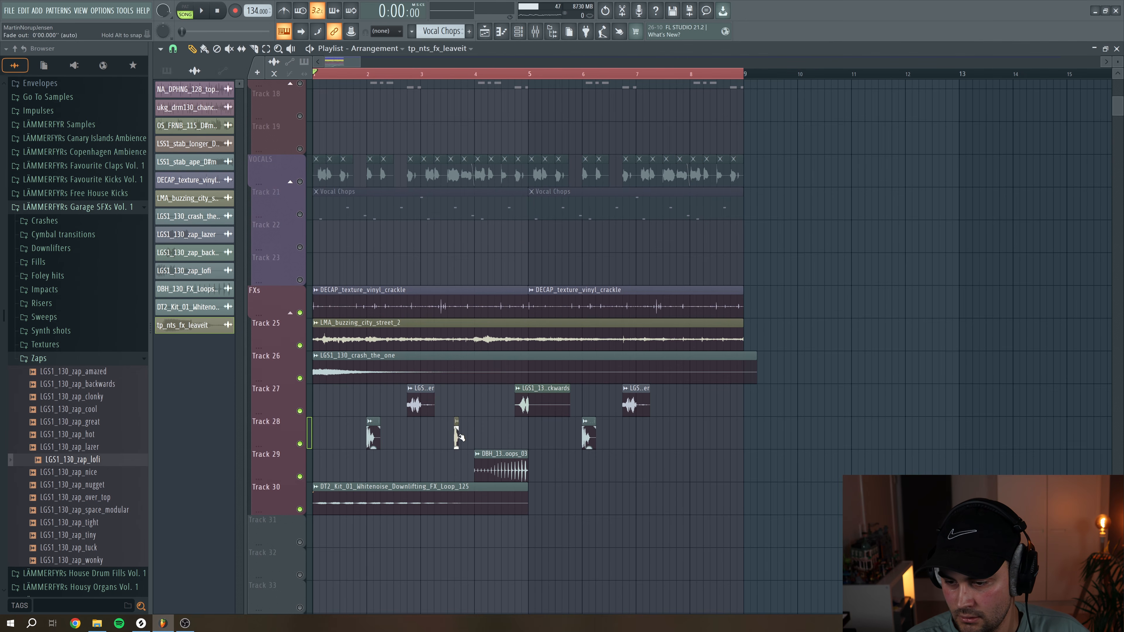
{"action": "double_click", "coordinate": [455, 440]}
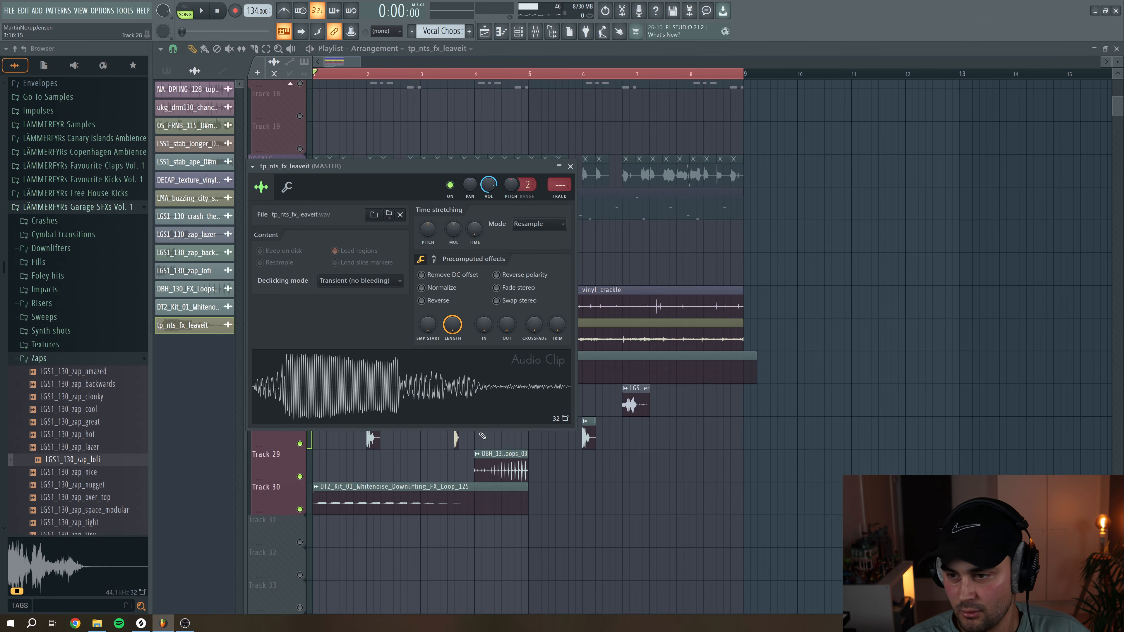
Route tp_nts_fx_leaveit to mixer insert 26, load Fruity Delay 3 in slot 2 and set its input wet level to 53.8%
{"action": "left_click", "coordinate": [560, 196]}
{"action": "left_click", "coordinate": [923, 341]}
{"action": "mouse_move", "coordinate": [1071, 332]}
{"action": "left_click", "coordinate": [1004, 348]}
{"action": "left_click_drag", "start_coordinate": [421, 171], "coordinate": [371, 149]}
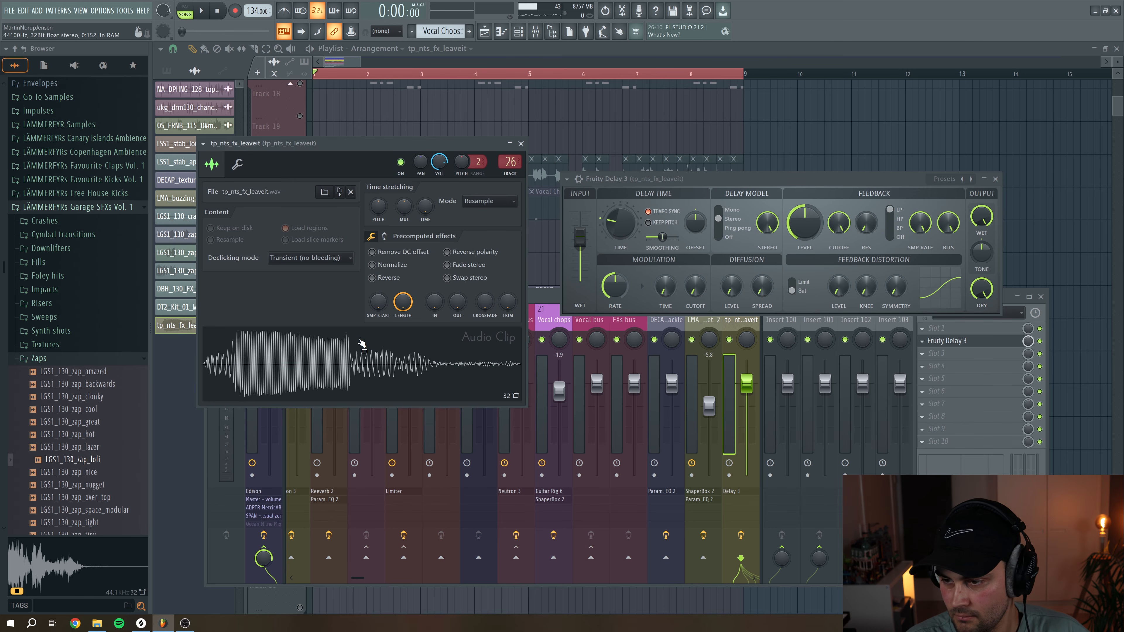
{"action": "left_click_drag", "start_coordinate": [580, 238], "coordinate": [579, 243]}
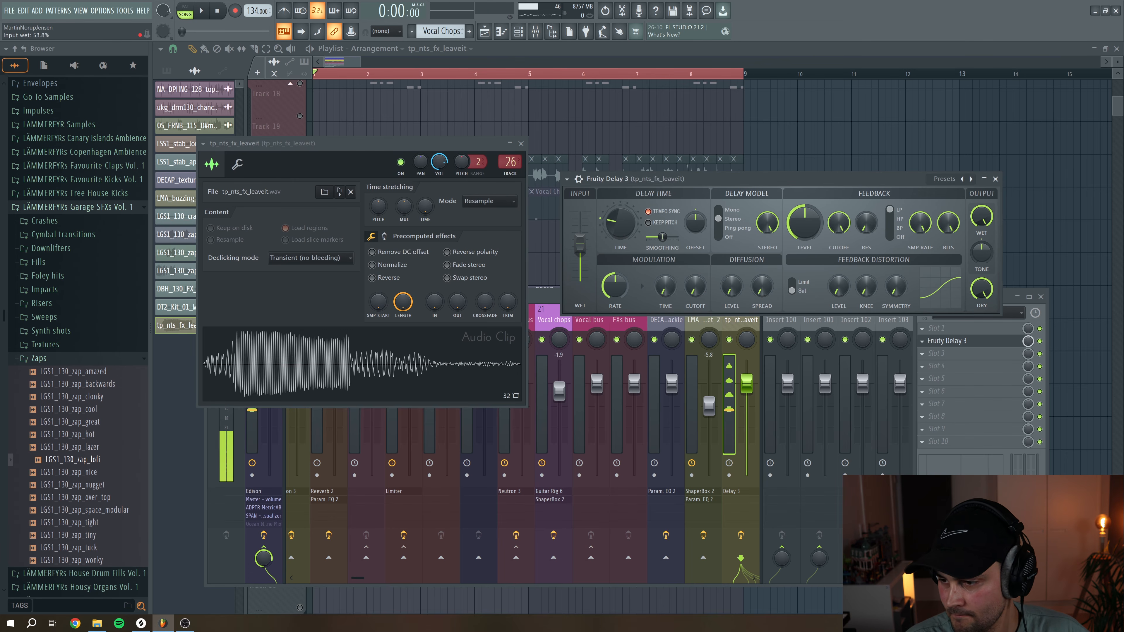
Load Fruity Parametric EQ 2 in slot 3 of insert 26 and set the order of band 1 to Gentle 6
{"action": "left_click", "coordinate": [923, 353]}
{"action": "mouse_move", "coordinate": [933, 364]}
{"action": "mouse_move", "coordinate": [1062, 374]}
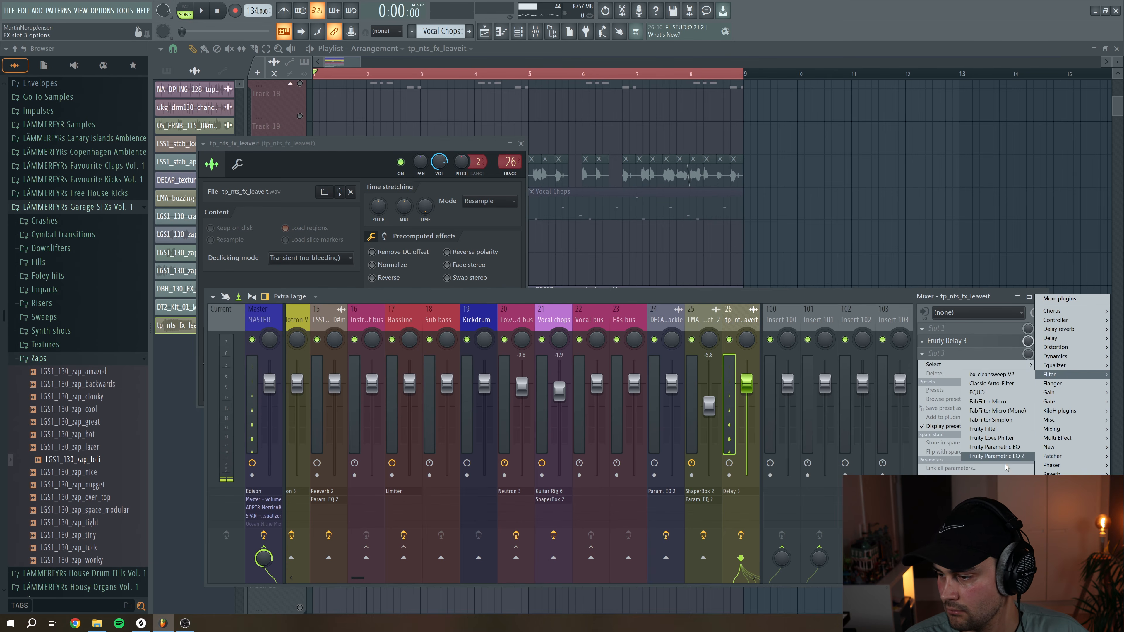
{"action": "left_click", "coordinate": [999, 456]}
{"action": "right_click", "coordinate": [210, 172]}
{"action": "mouse_move", "coordinate": [225, 208]}
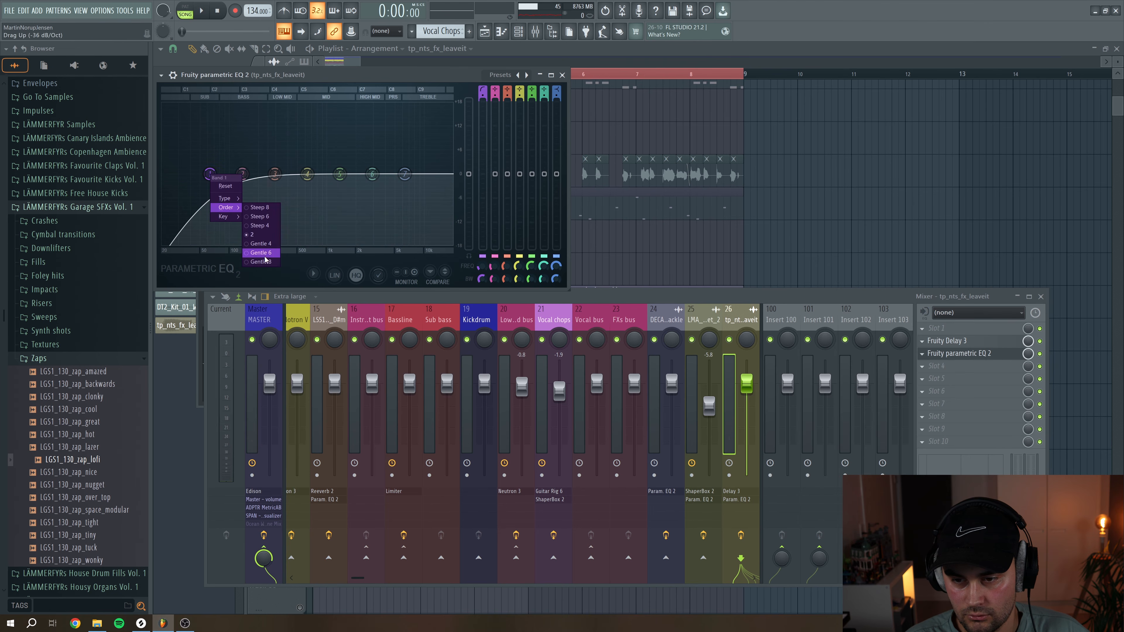
{"action": "left_click", "coordinate": [261, 253]}
Roll off the lows with band 1 and the highs with band 7, then audition the filtered sample
{"action": "left_click_drag", "start_coordinate": [210, 173], "coordinate": [271, 174]}
{"action": "left_click_drag", "start_coordinate": [405, 174], "coordinate": [402, 223]}
{"action": "left_click_drag", "start_coordinate": [461, 72], "coordinate": [851, 107]}
{"action": "left_click_drag", "start_coordinate": [852, 107], "coordinate": [863, 76]}
{"action": "left_click", "coordinate": [318, 376]}
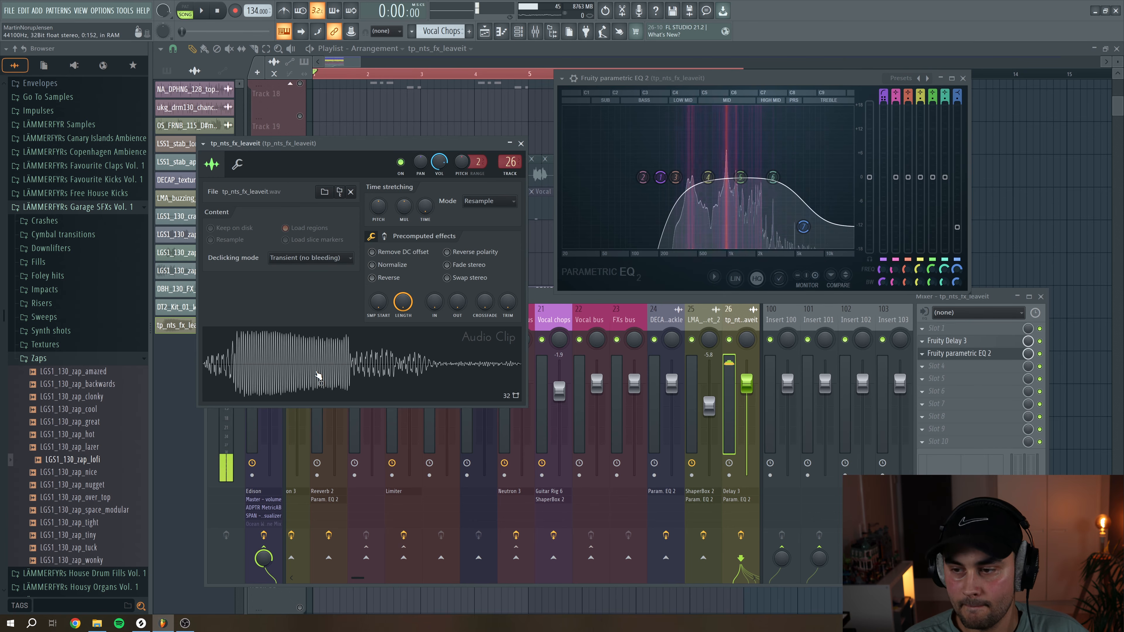
{"action": "left_click", "coordinate": [522, 145]}
{"action": "left_click", "coordinate": [963, 78]}
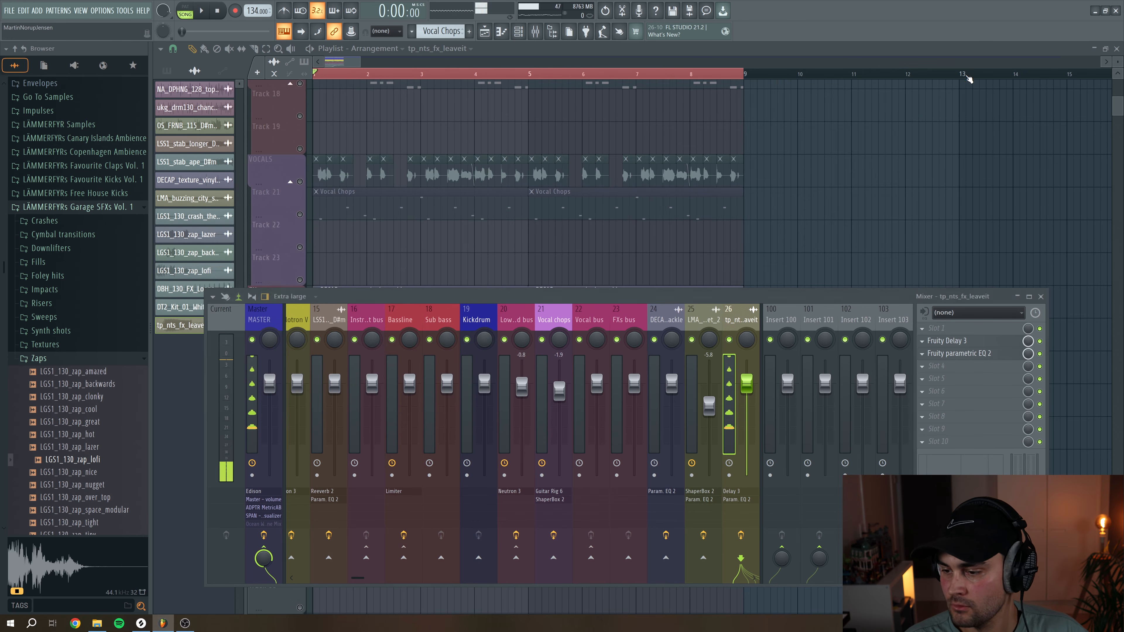
Lower the insert 26 fader to -0.7 dB and insert Fruity PanOMatic before the EQ with its LFO targeting pan
{"action": "left_click_drag", "start_coordinate": [746, 383], "coordinate": [746, 384]}
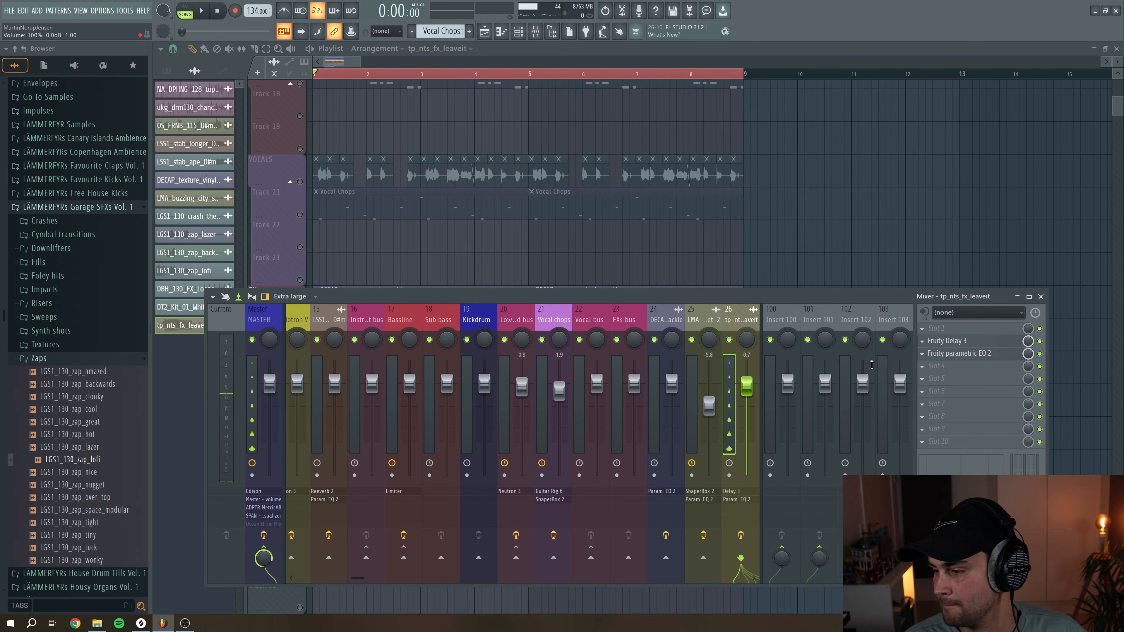
{"action": "left_click", "coordinate": [942, 354]}
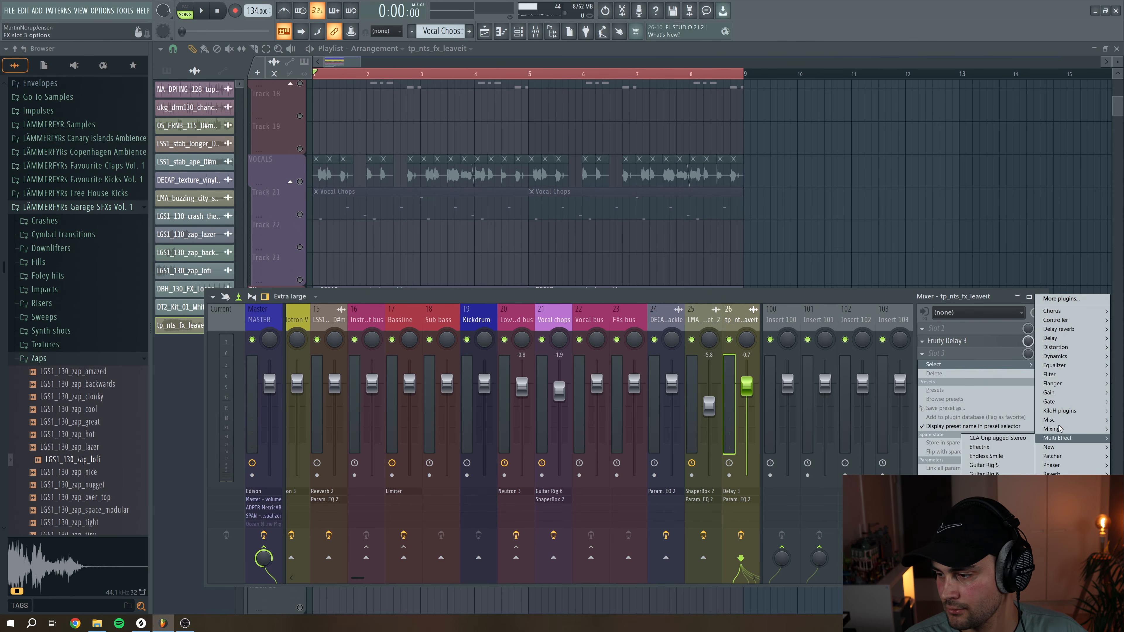
{"action": "left_click", "coordinate": [995, 409]}
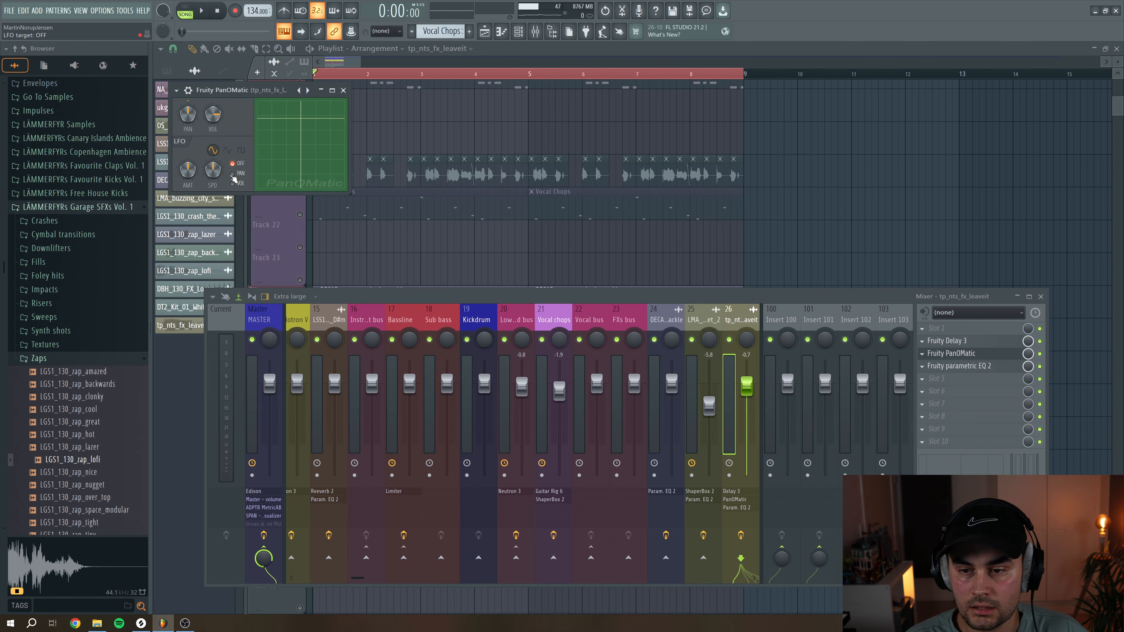
{"action": "left_click", "coordinate": [232, 174]}
{"action": "left_click", "coordinate": [180, 325]}
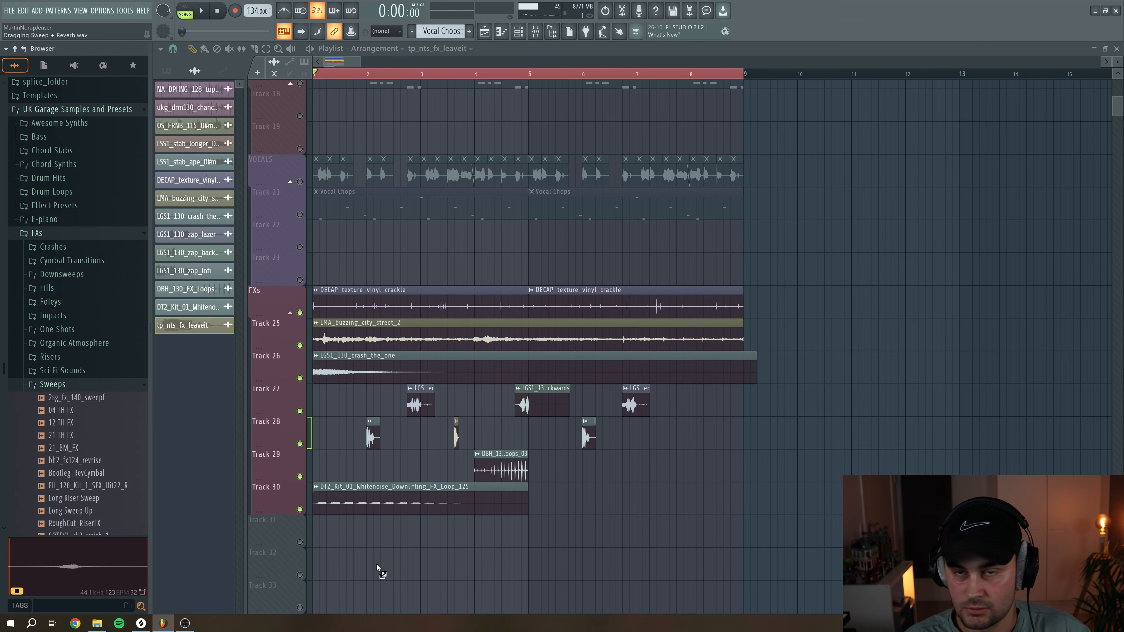
Place the Sweep + Reverb sample at bar 7 on Track 29 and listen to it
{"action": "left_click_drag", "start_coordinate": [377, 568], "coordinate": [699, 458]}
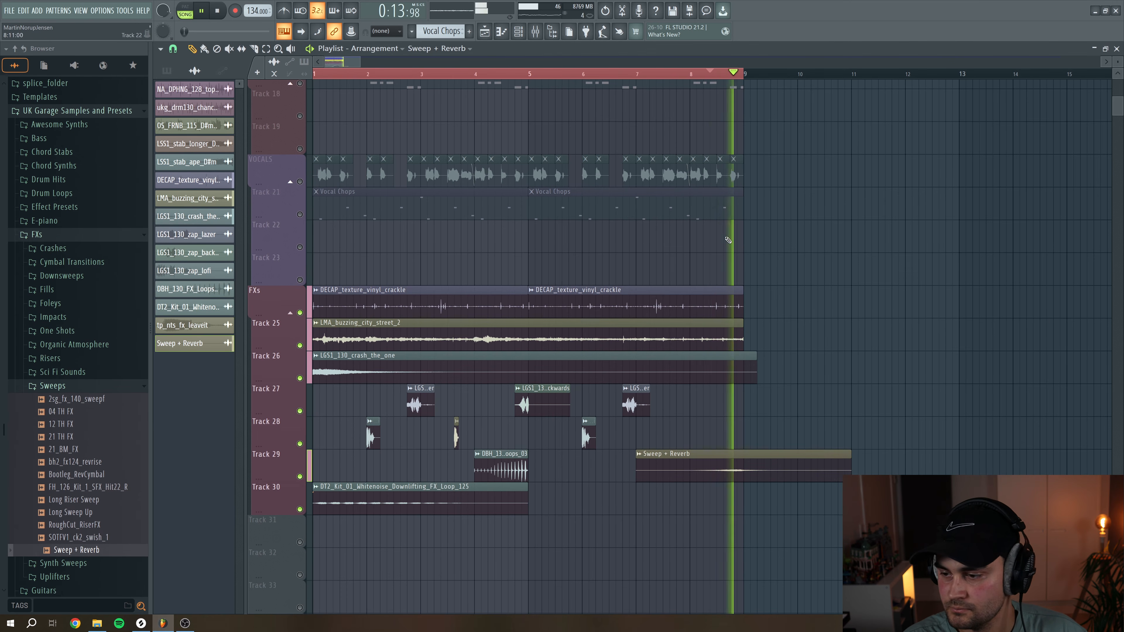
{"action": "key", "text": "space"}
Enable all playlist tracks again and set the tp_nts_fx_leaveit channel volume to 61% during playback
{"action": "right_click", "coordinate": [300, 313]}
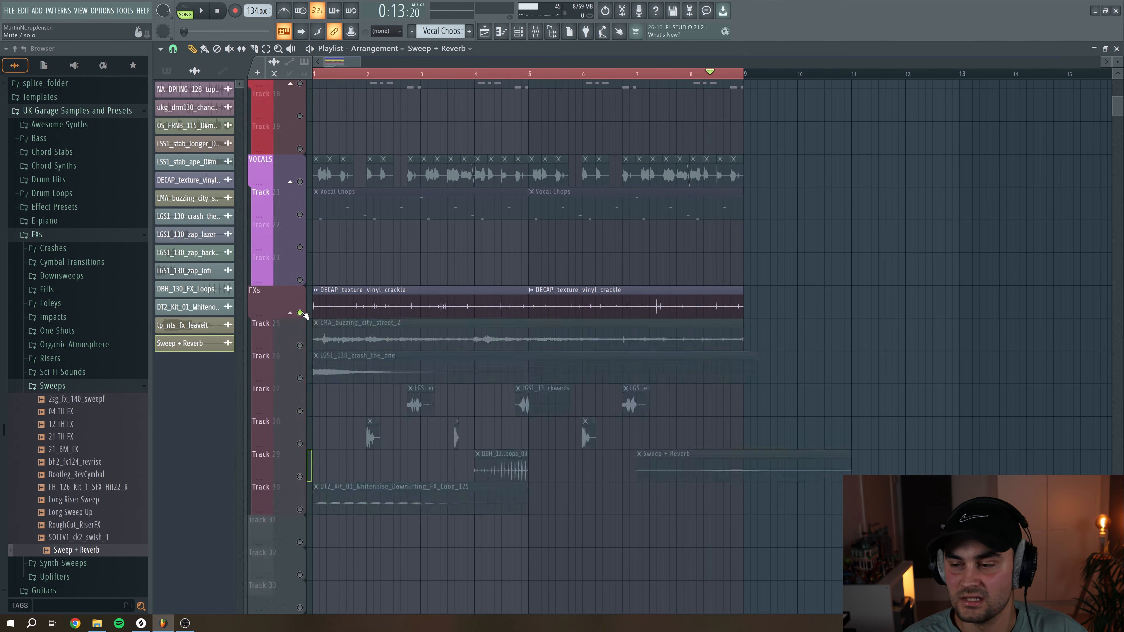
{"action": "right_click", "coordinate": [300, 313]}
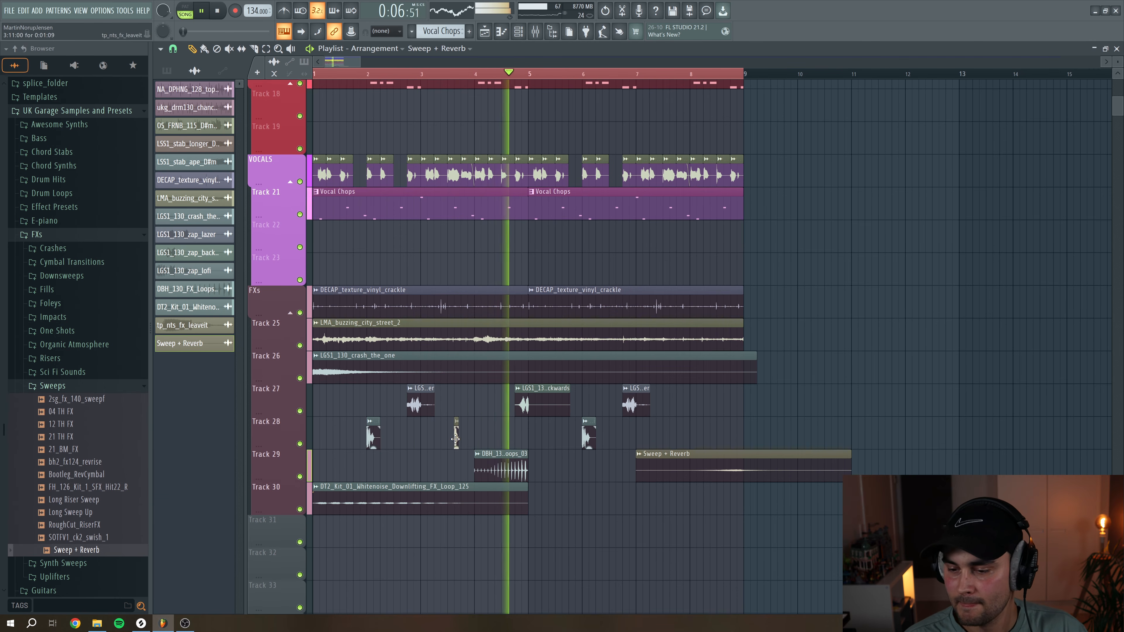
{"action": "left_click", "coordinate": [182, 325]}
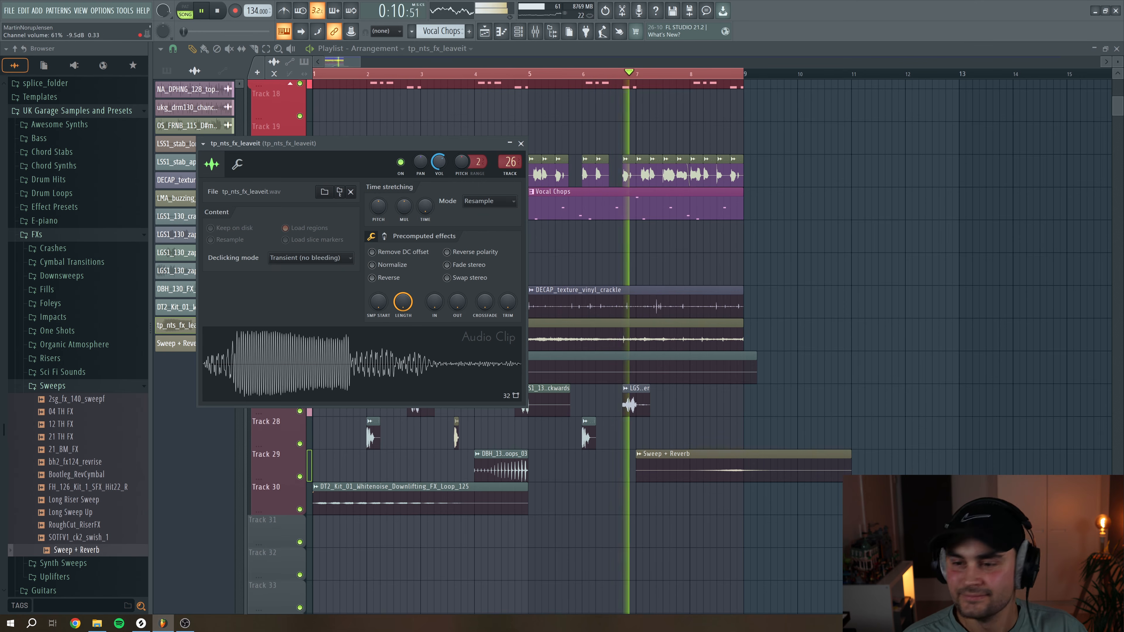
{"action": "left_click", "coordinate": [521, 143]}
Load FabFilter Pro-L in slot 4 of the Master insert and play back the full arrangement
{"action": "key", "text": "F9"}
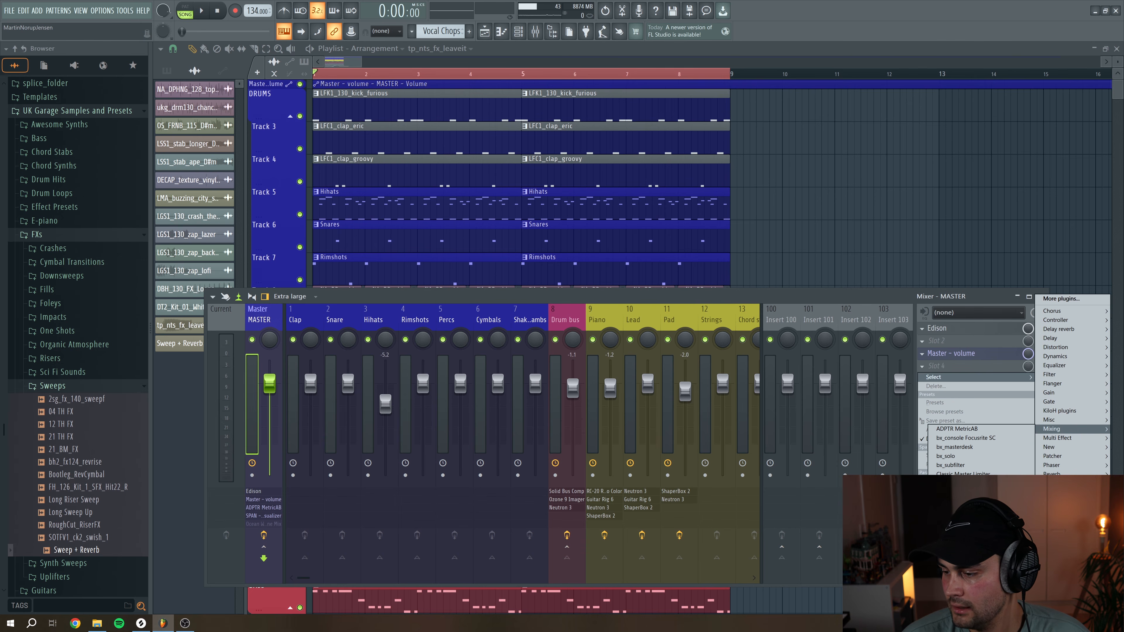
{"action": "left_click", "coordinate": [965, 483]}
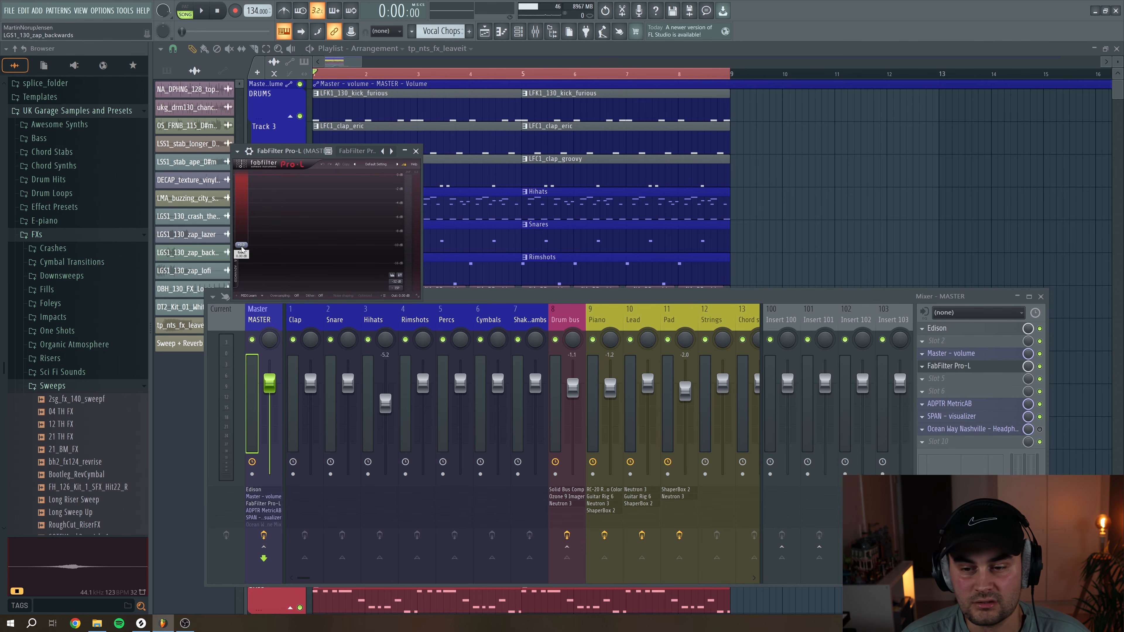
{"action": "left_click", "coordinate": [415, 152]}
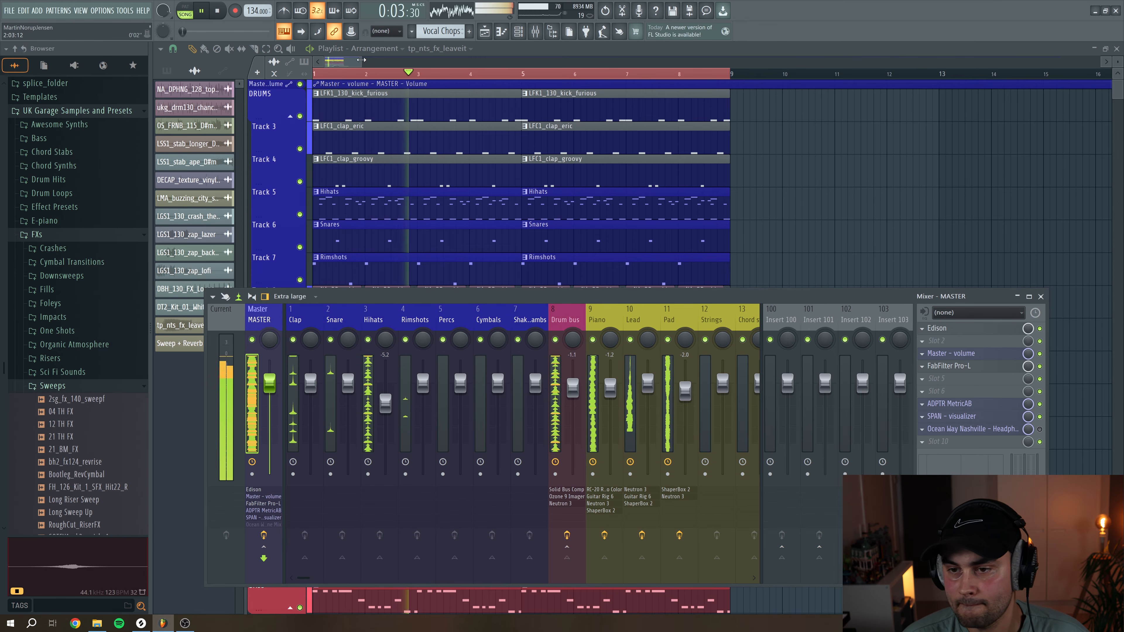
{"action": "key", "text": "F9"}
{"action": "left_click_drag", "start_coordinate": [361, 61], "coordinate": [378, 58]}
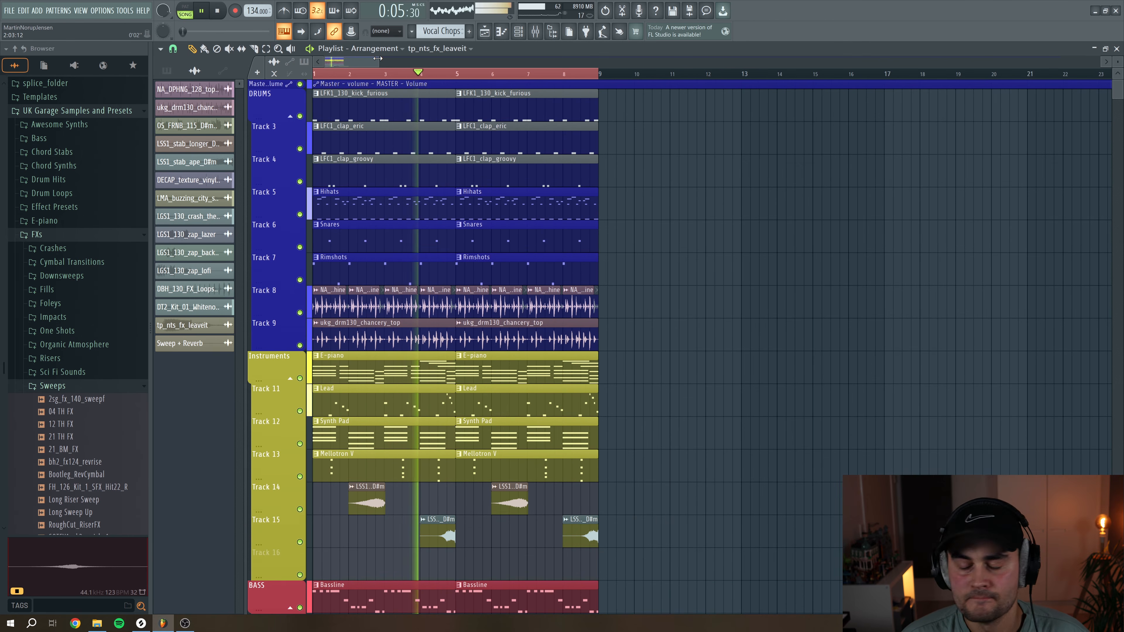